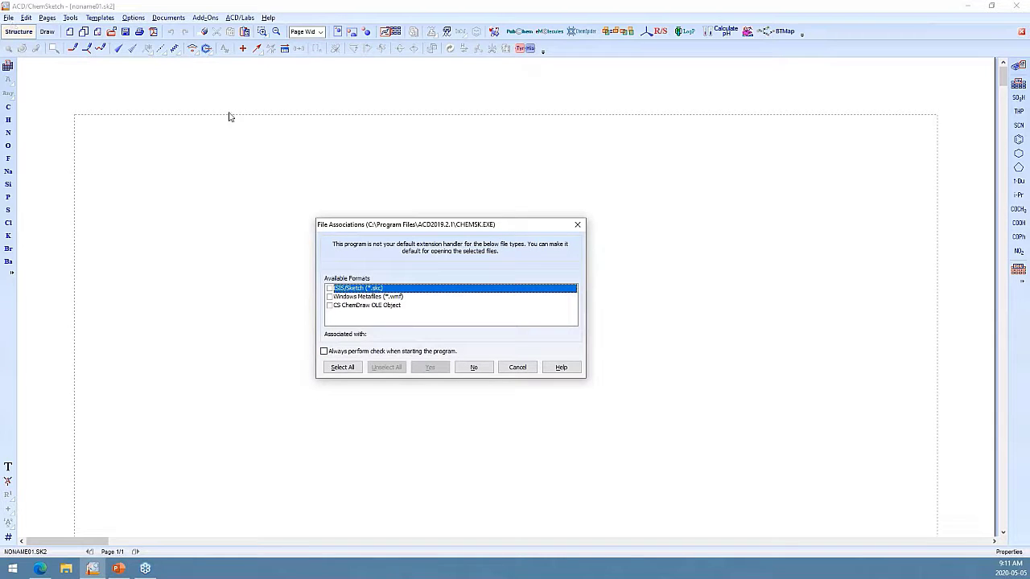
Dismiss the file associations prompt and place a benzene ring in the upper-left area of the blank page.
left_click(577, 226)
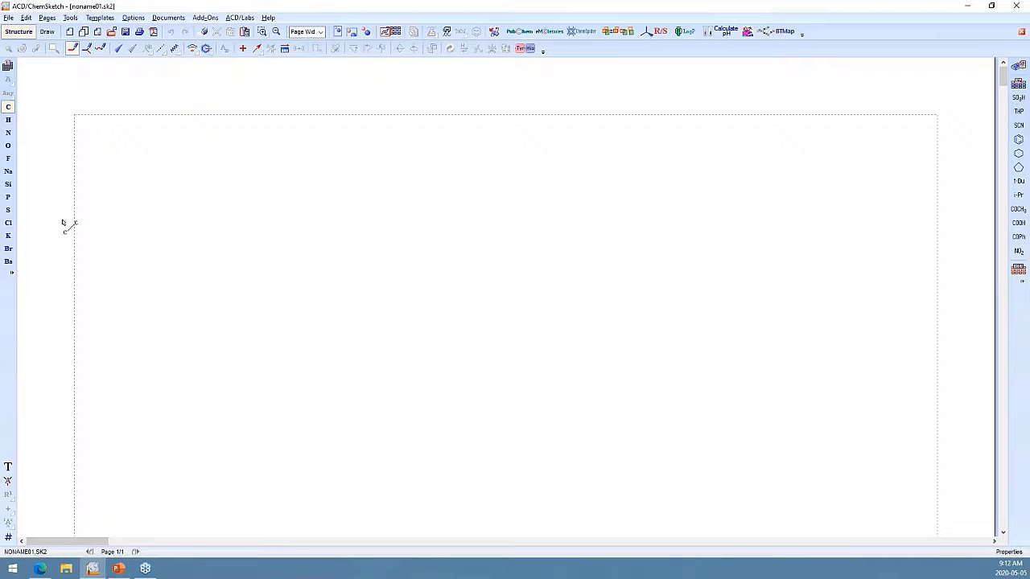
left_click(1017, 138)
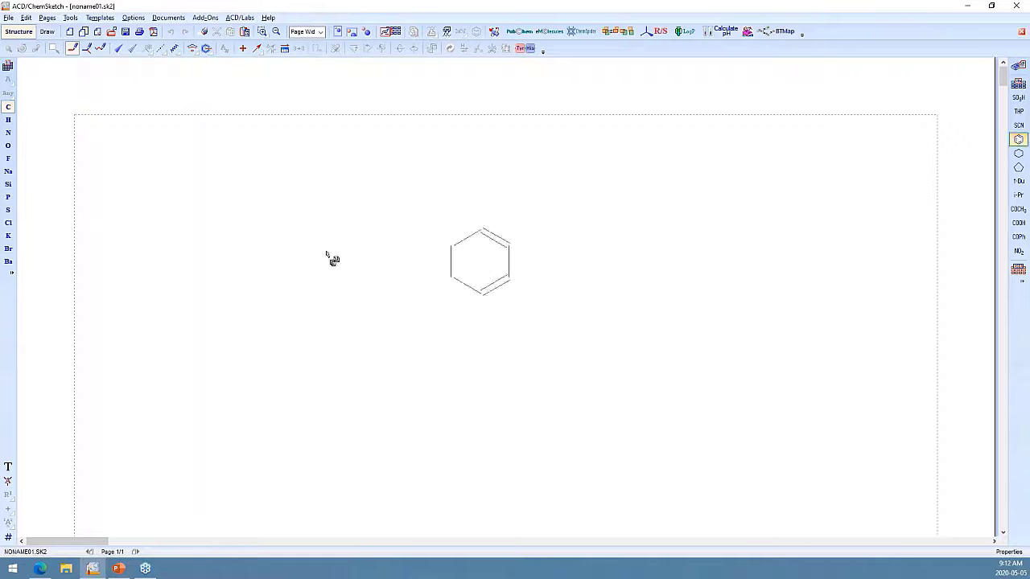
left_click(214, 266)
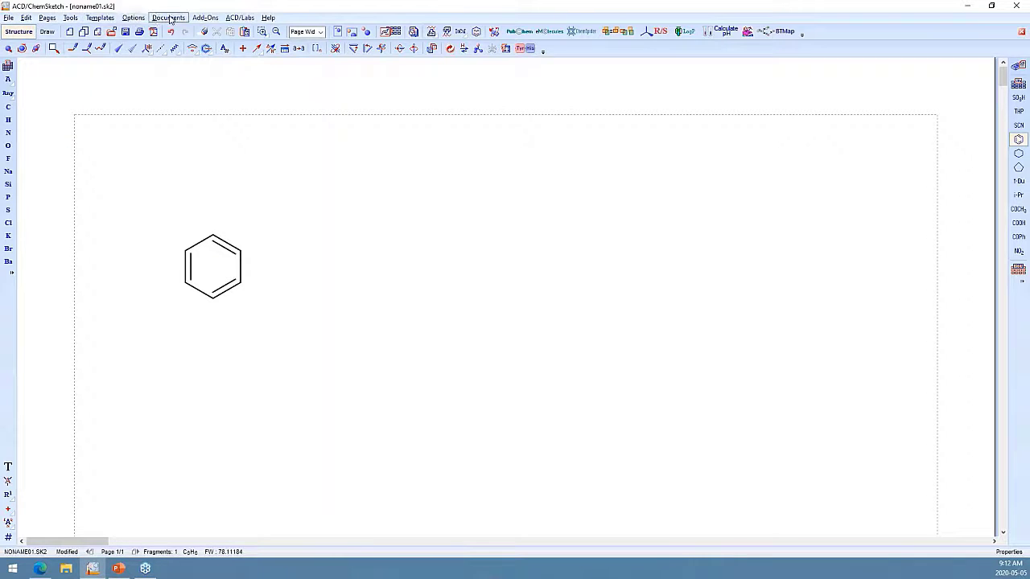
left_click(7, 18)
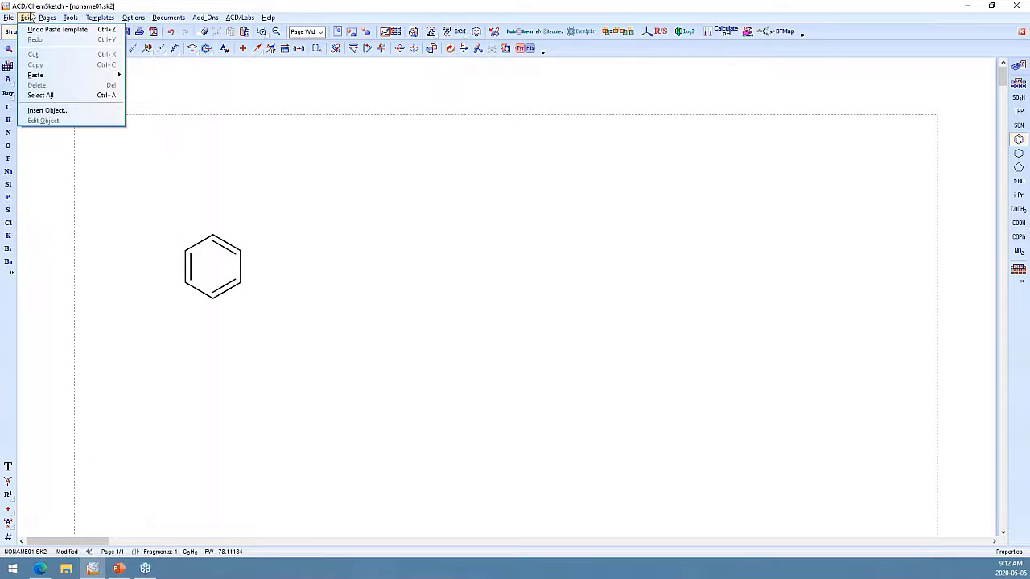
mouse_move(116, 20)
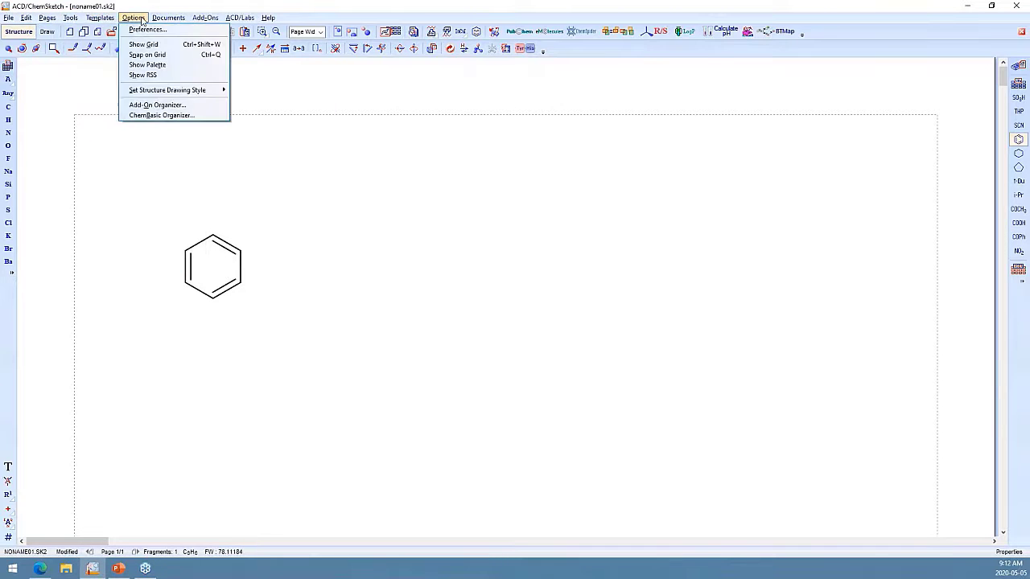
left_click(274, 17)
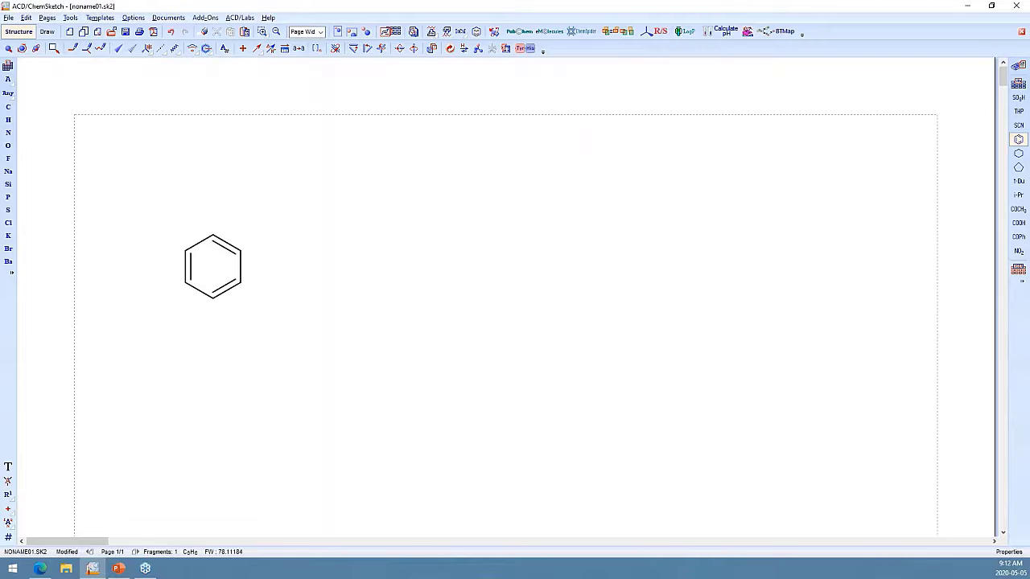
left_click(118, 569)
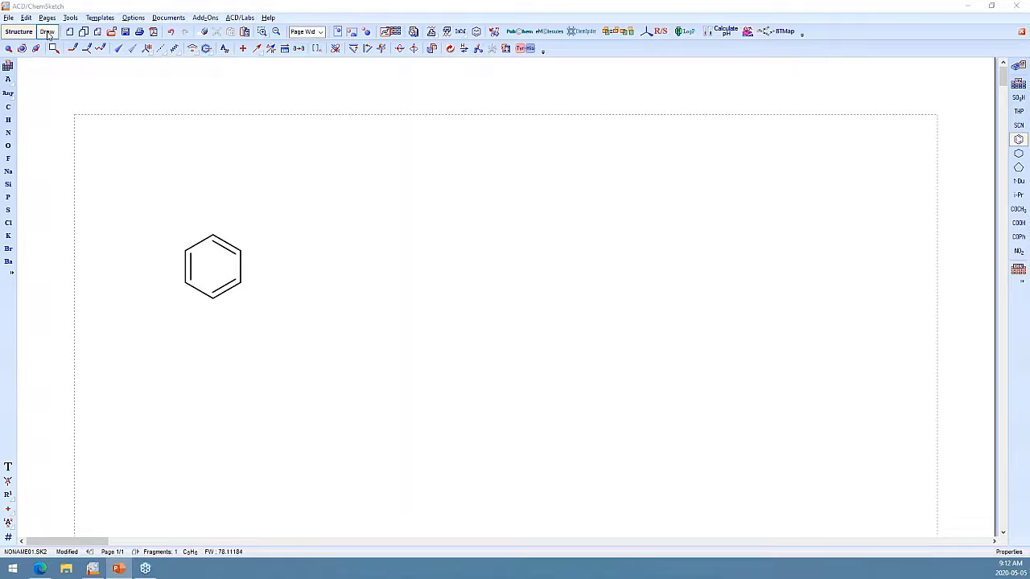
Switch the workspace to Draw mode and back to Structure mode.
left_click(48, 32)
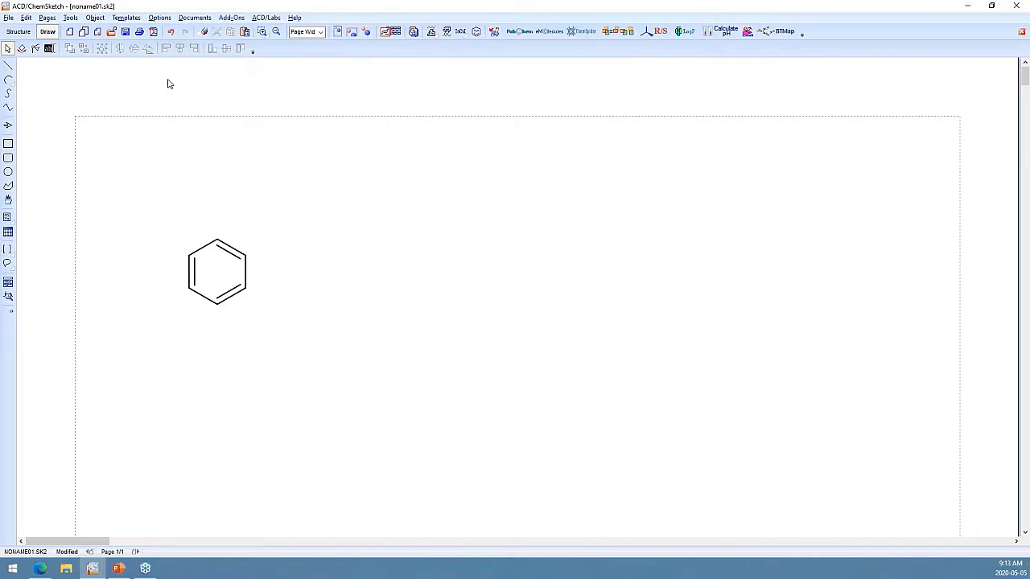
left_click(22, 34)
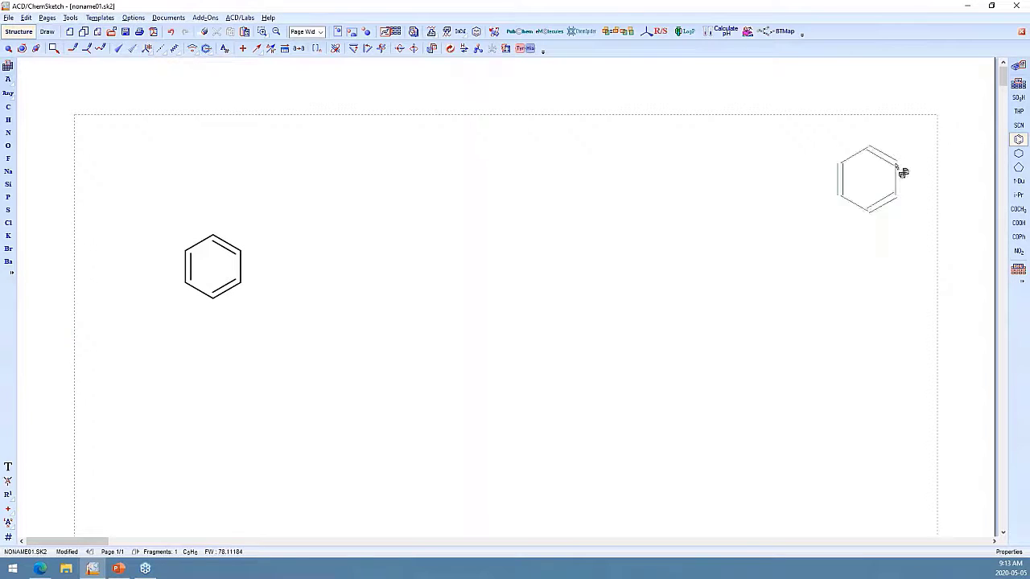
key("alt+Tab")
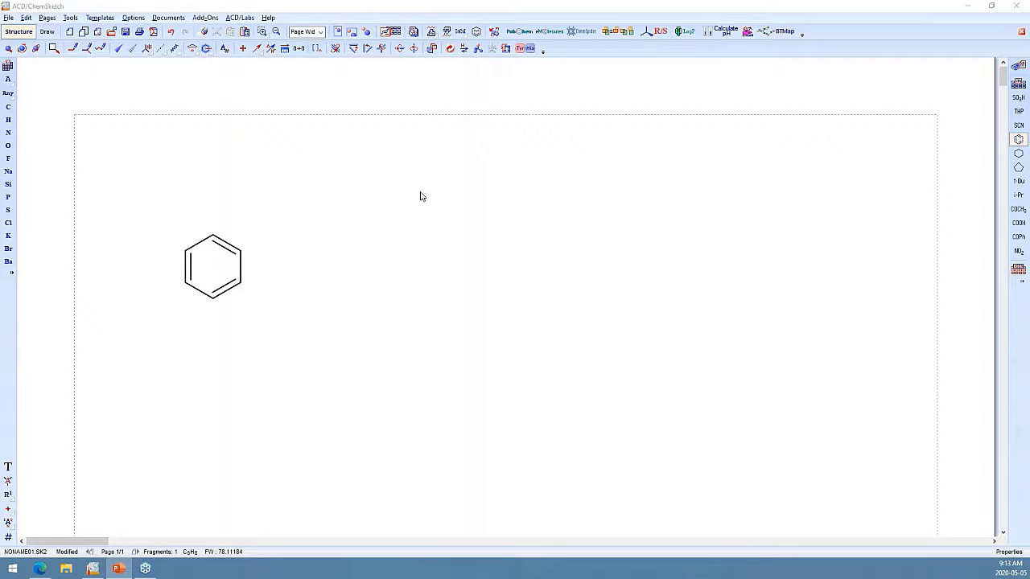
left_click(159, 18)
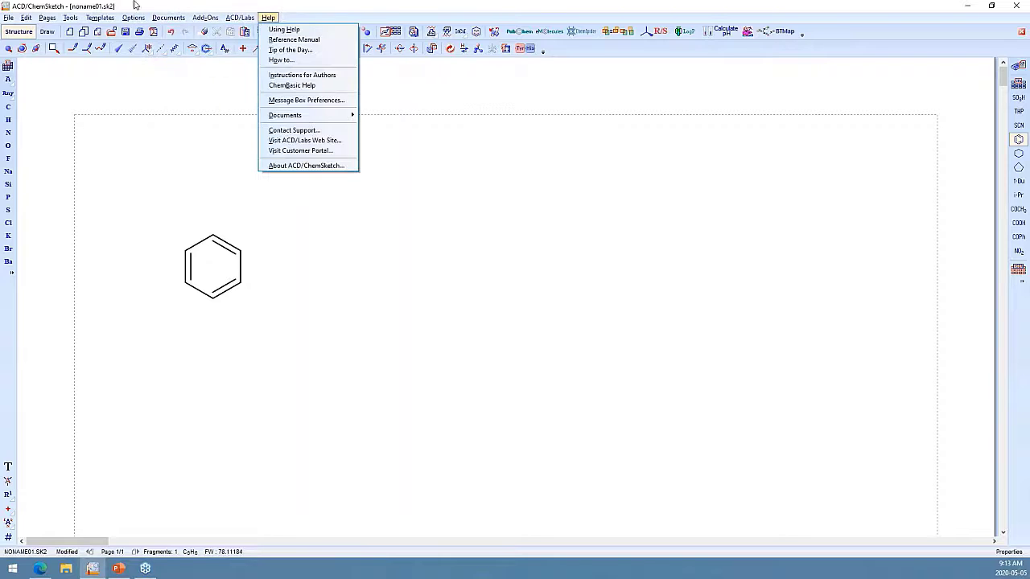
left_click(226, 4)
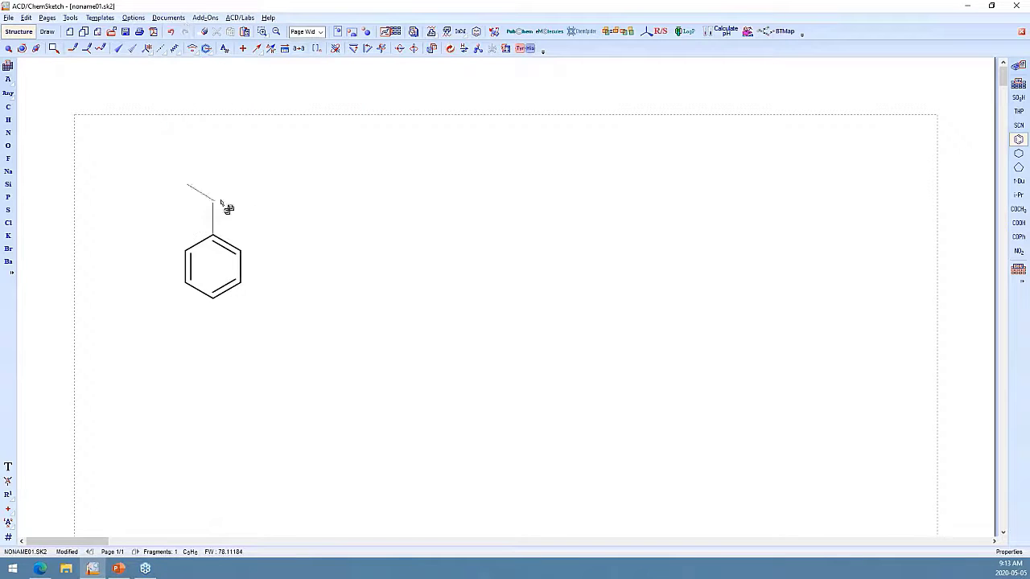
left_click(176, 18)
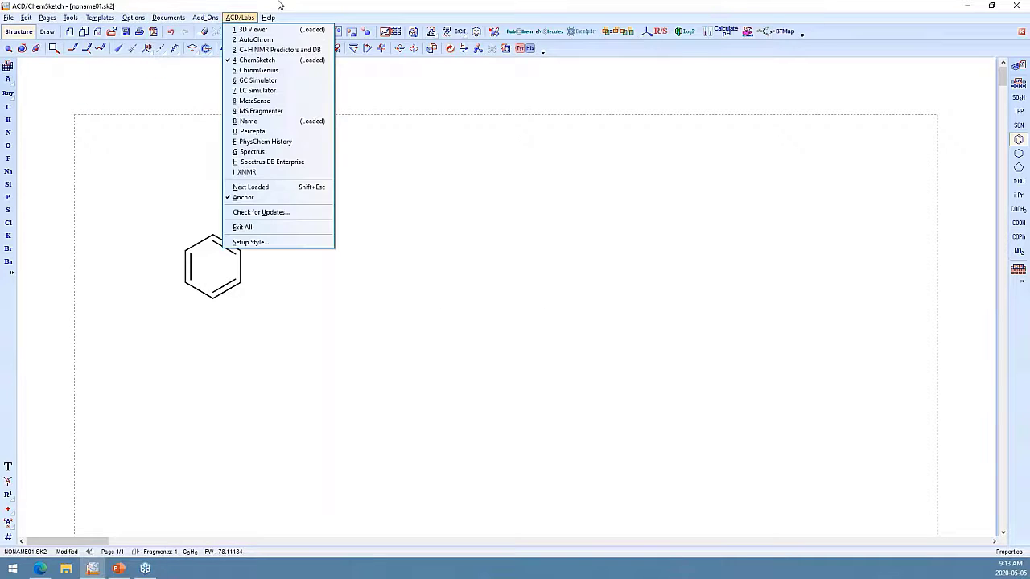
left_click(172, 5)
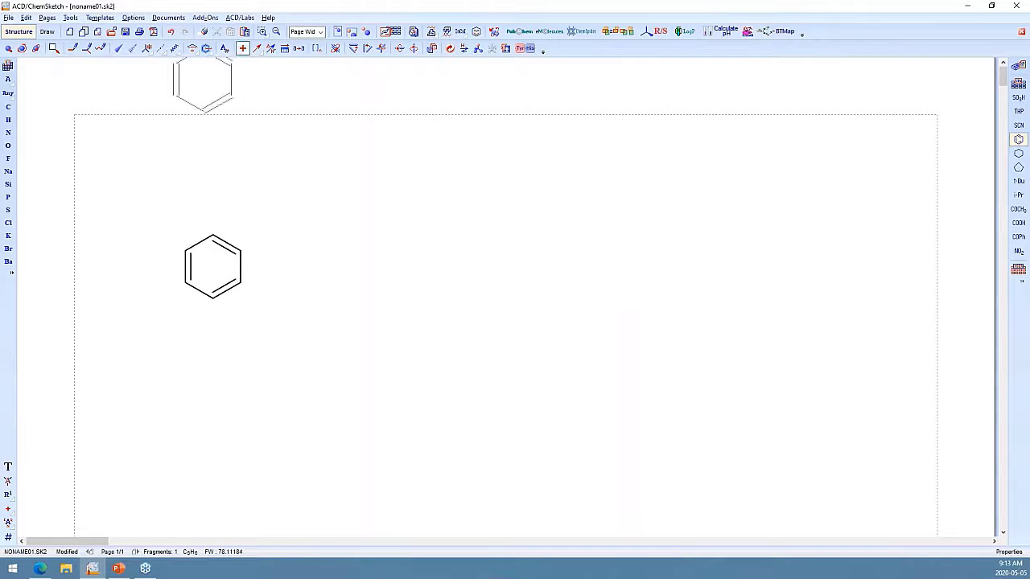
left_click(8, 17)
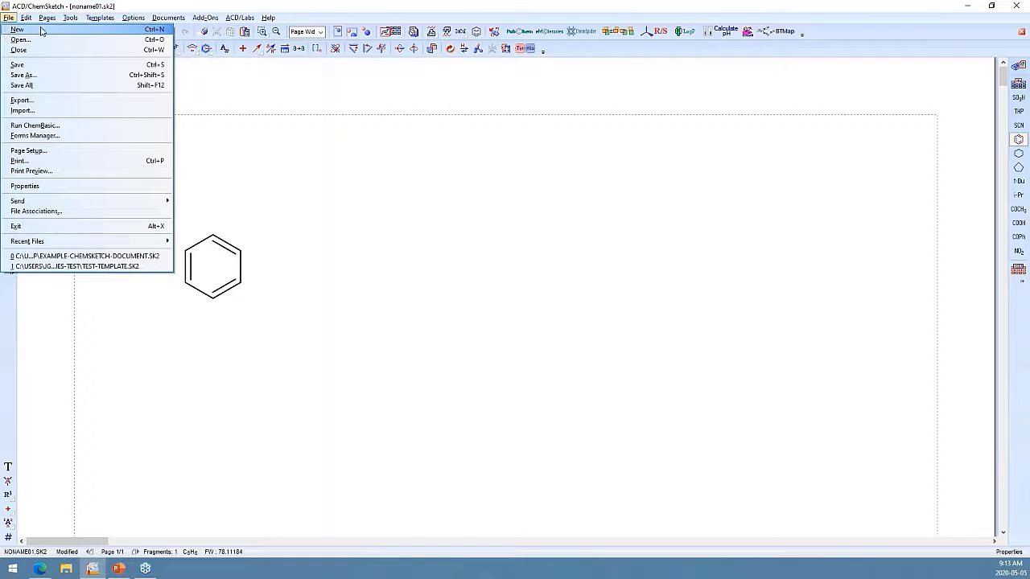
left_click(174, 5)
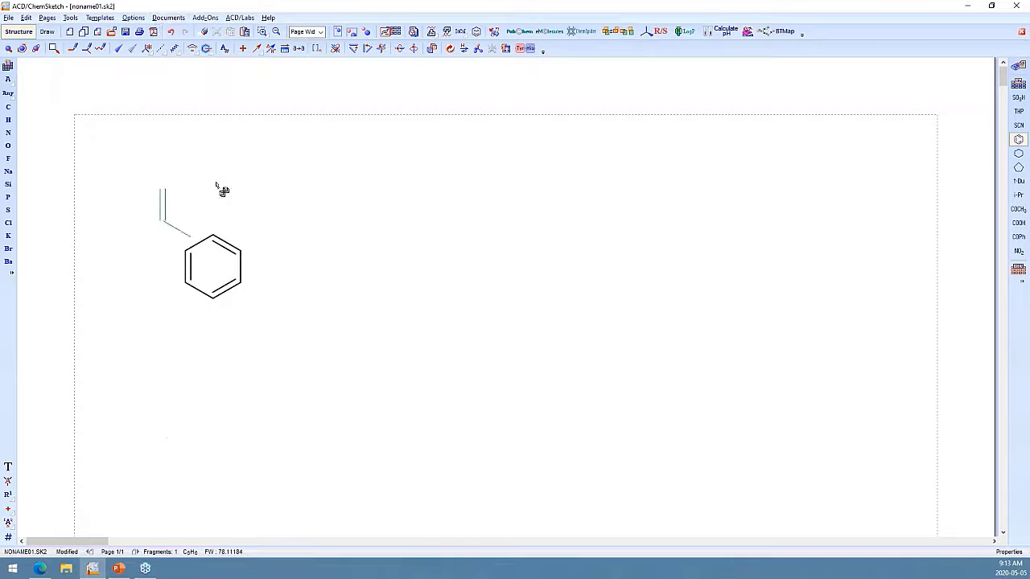
left_click(206, 48)
key("alt+Tab")
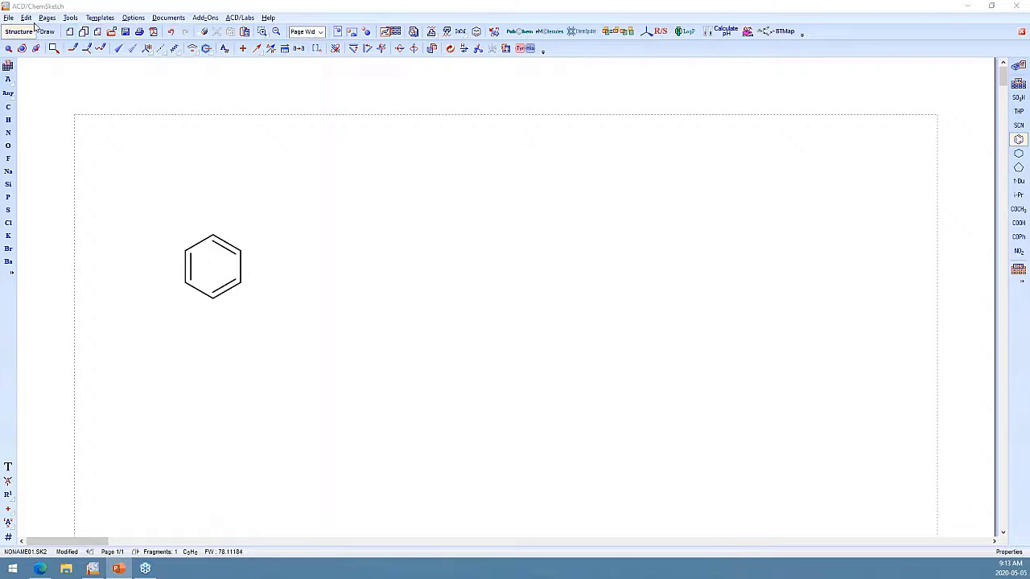
Add a new blank page to the document.
left_click(51, 17)
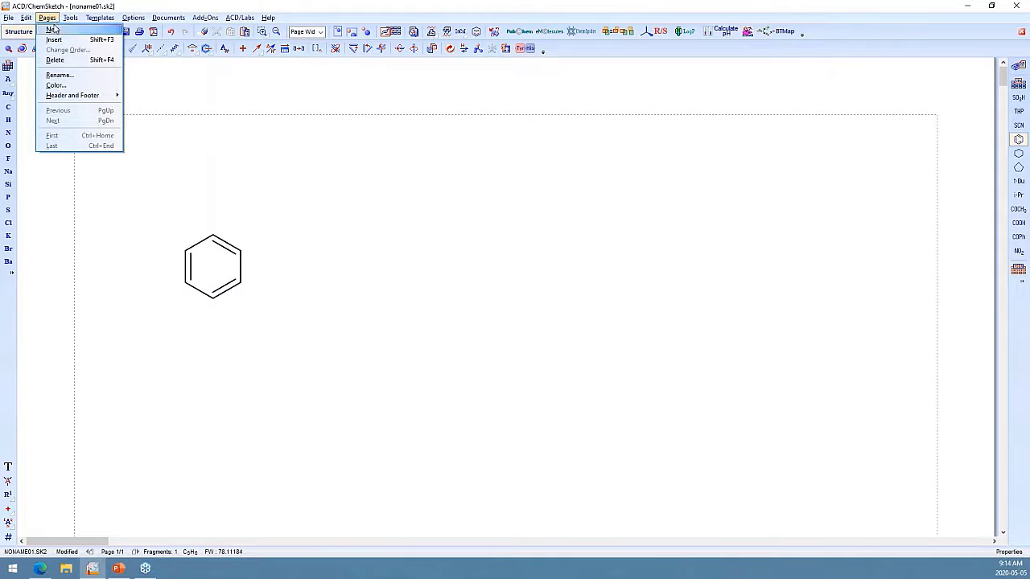
left_click(53, 28)
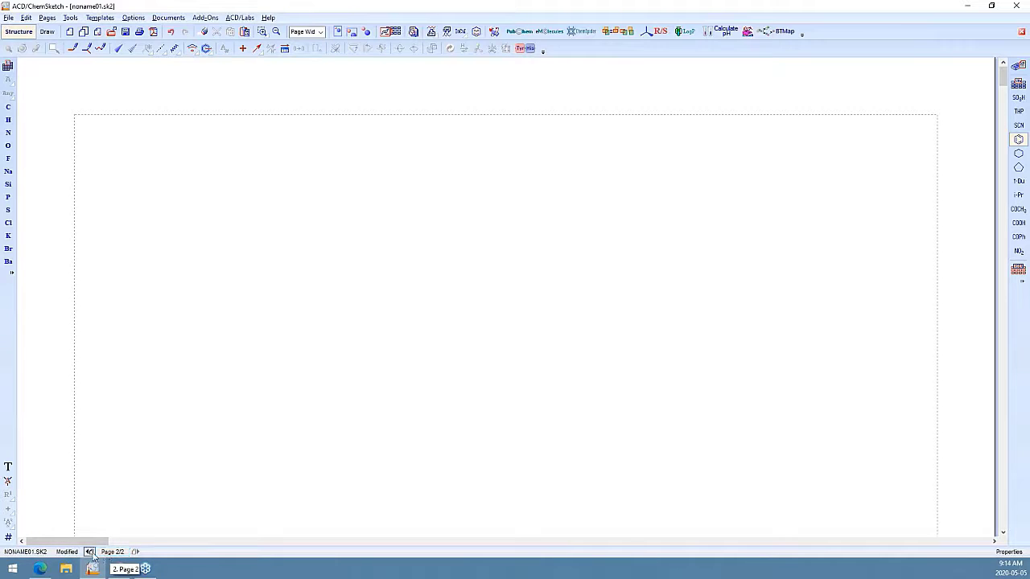
Flip between the document's two pages and delete the blank second page.
left_click(135, 552)
left_click(135, 552)
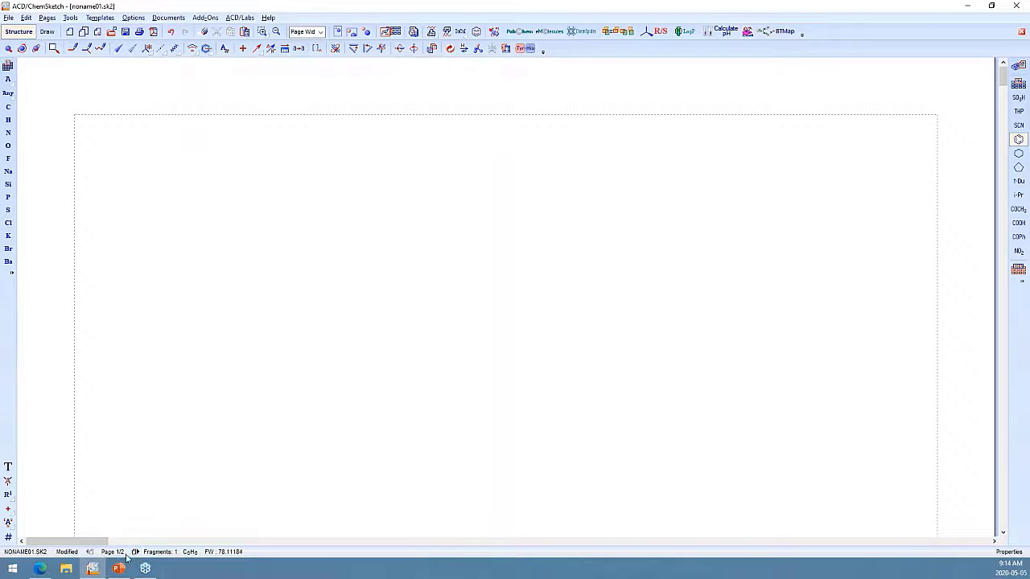
left_click(135, 552)
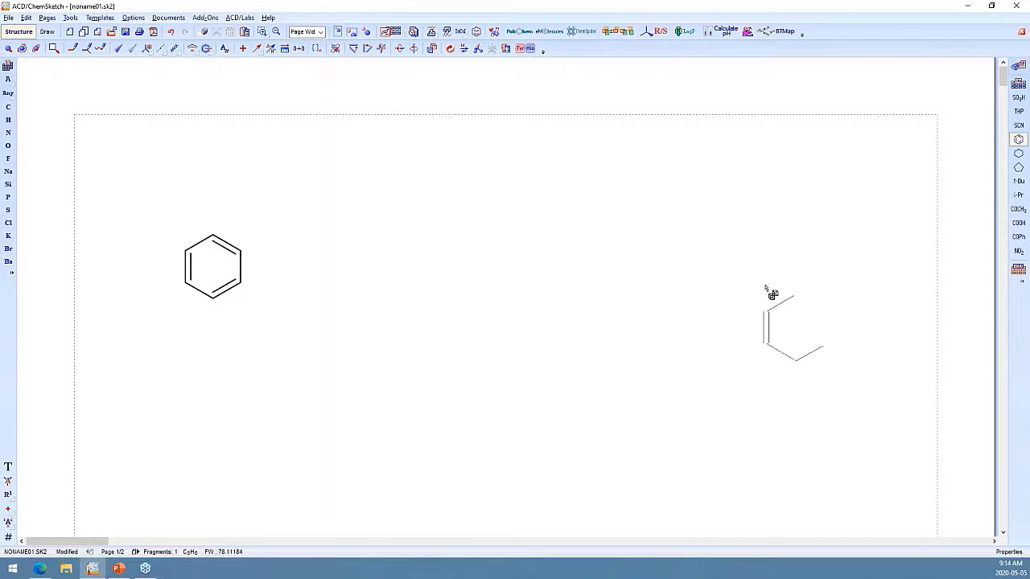
left_click(135, 552)
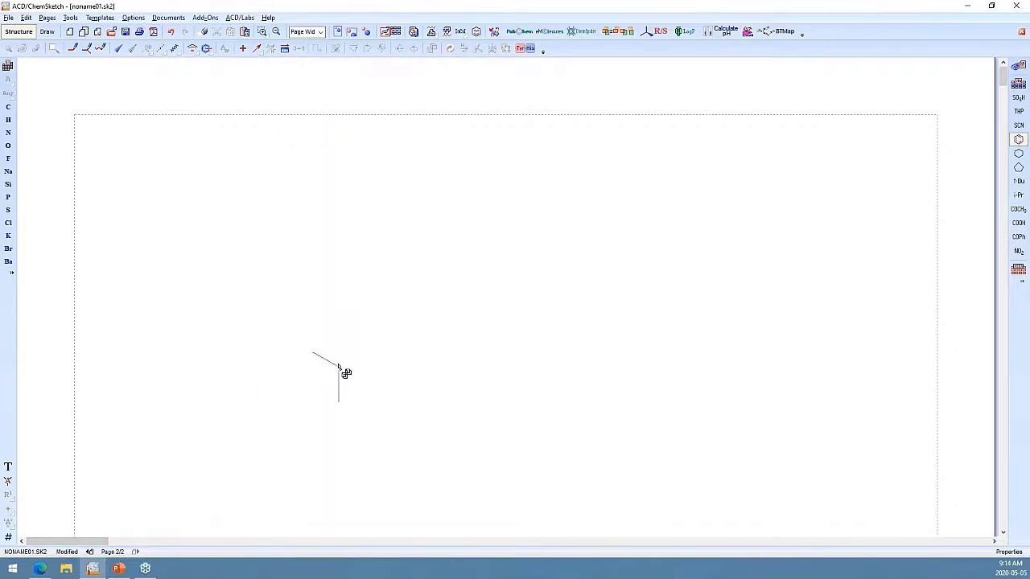
left_click(97, 32)
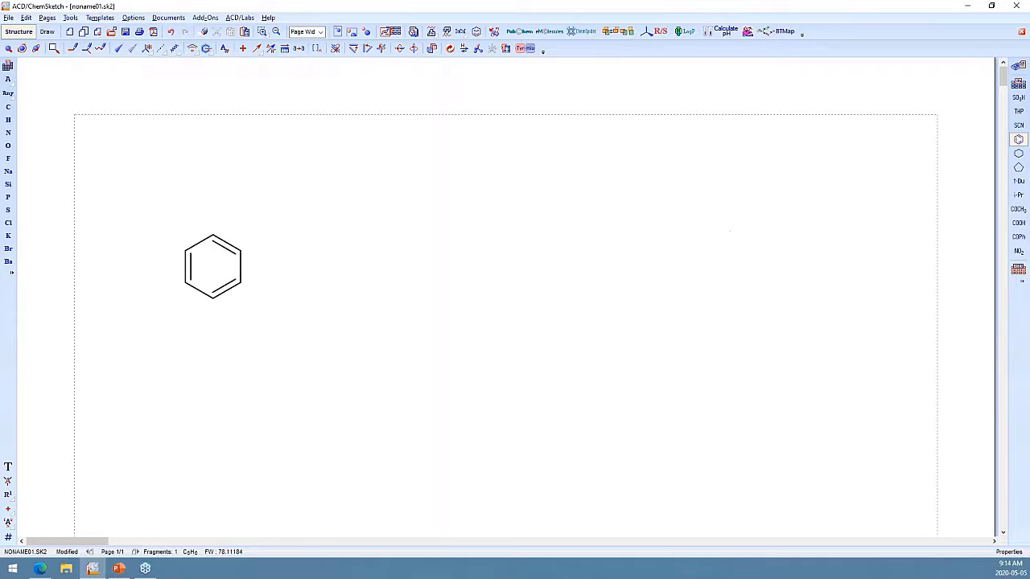
key("alt+Tab")
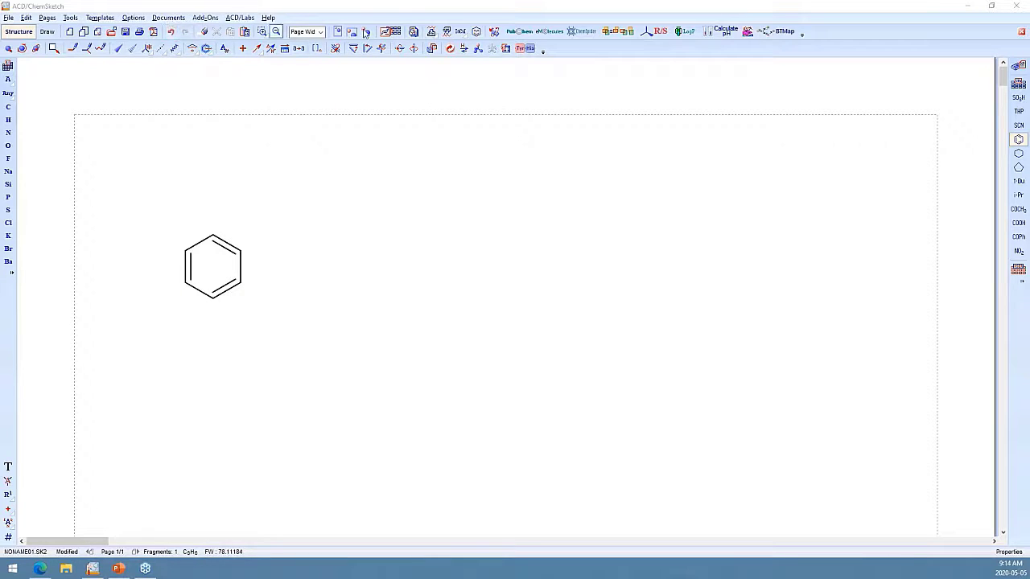
Disable all installed add-ons in the Add-On Organizer.
left_click(205, 17)
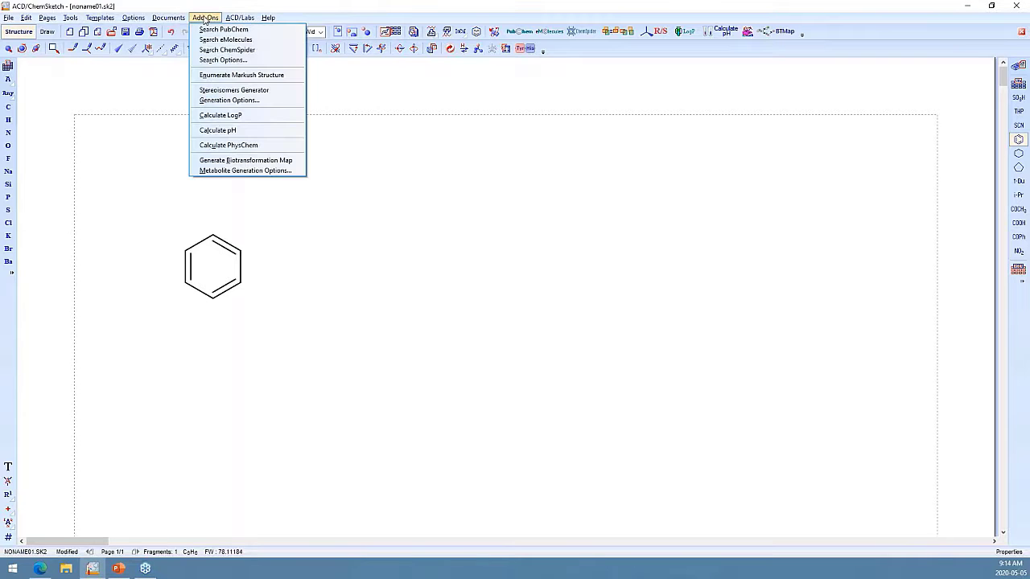
mouse_move(135, 22)
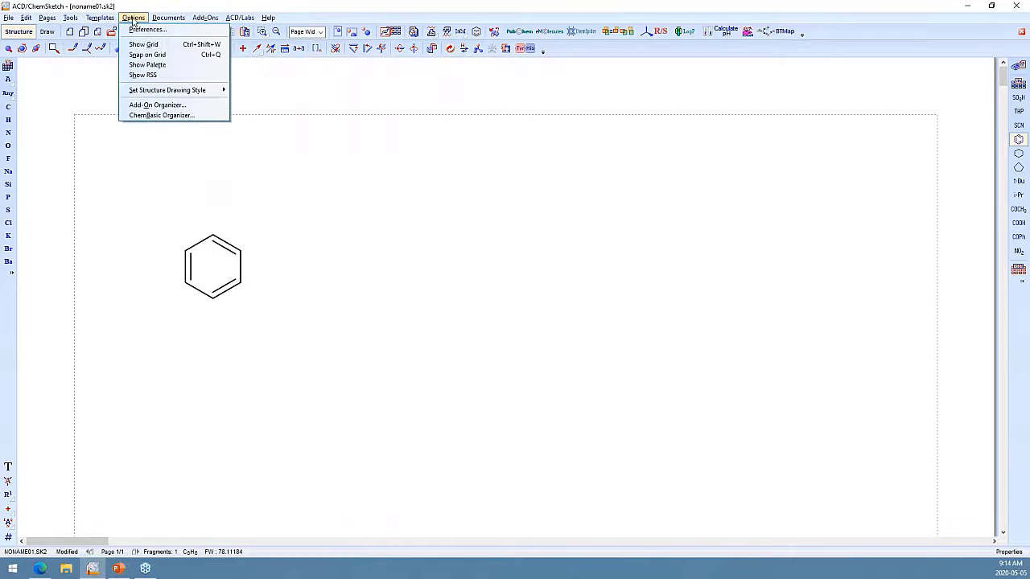
left_click(161, 106)
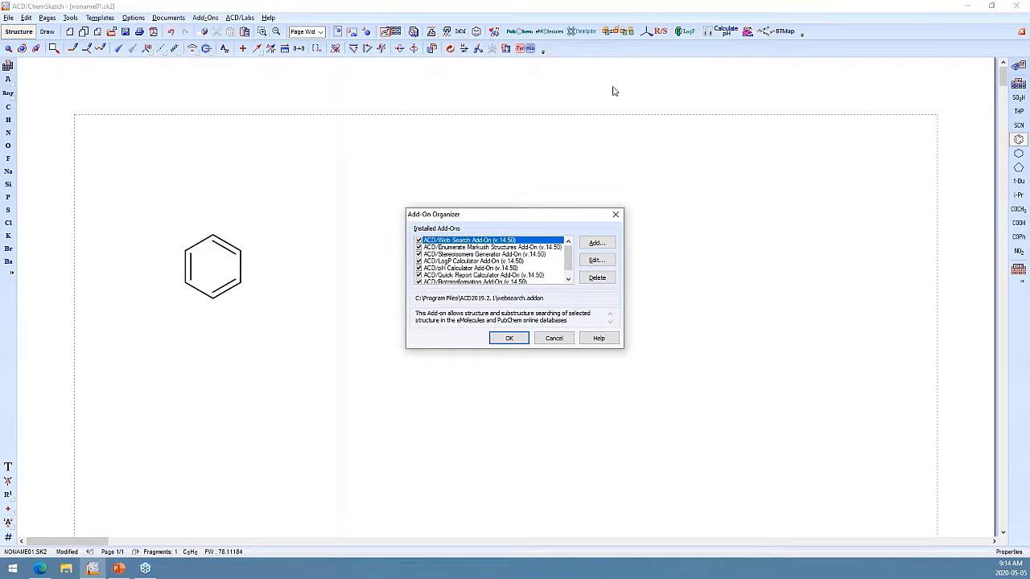
right_click(481, 262)
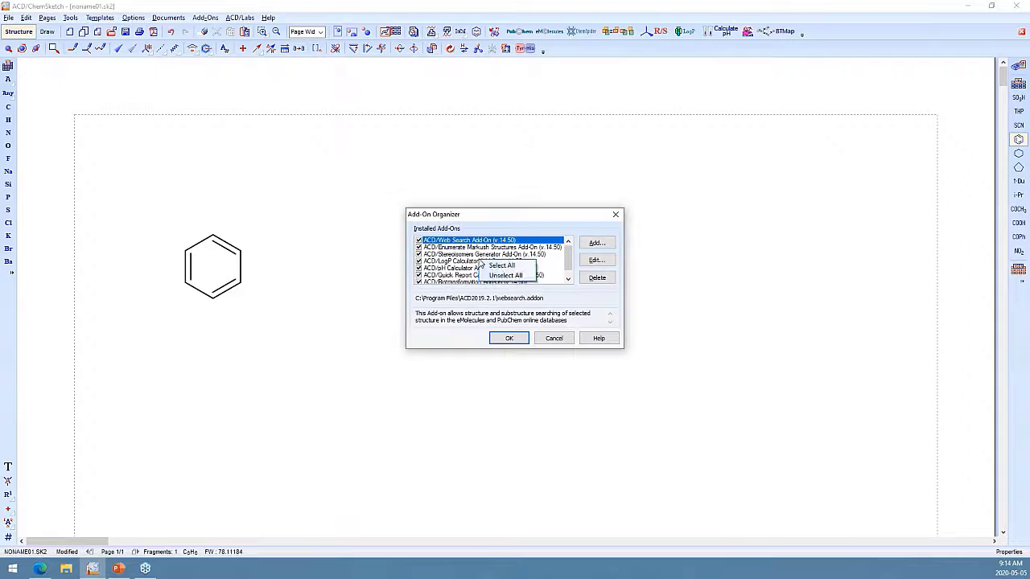
left_click(500, 277)
left_click(508, 338)
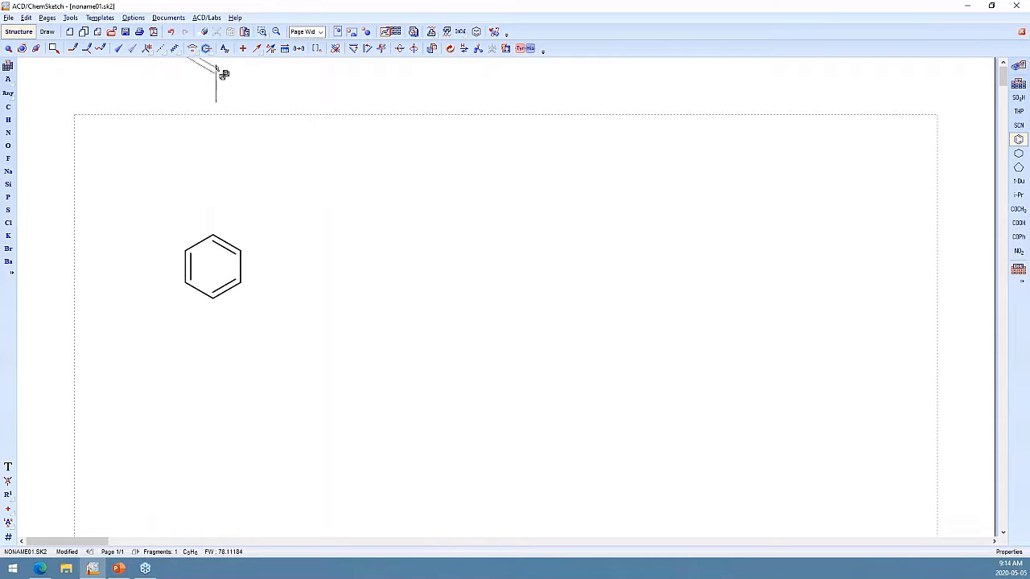
left_click(202, 18)
left_click(266, 241)
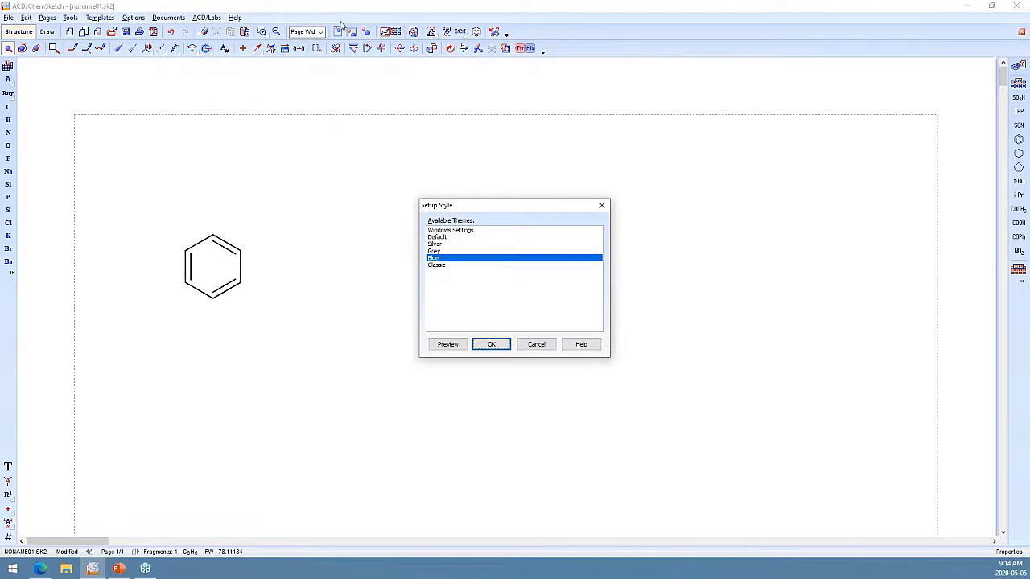
left_click(602, 205)
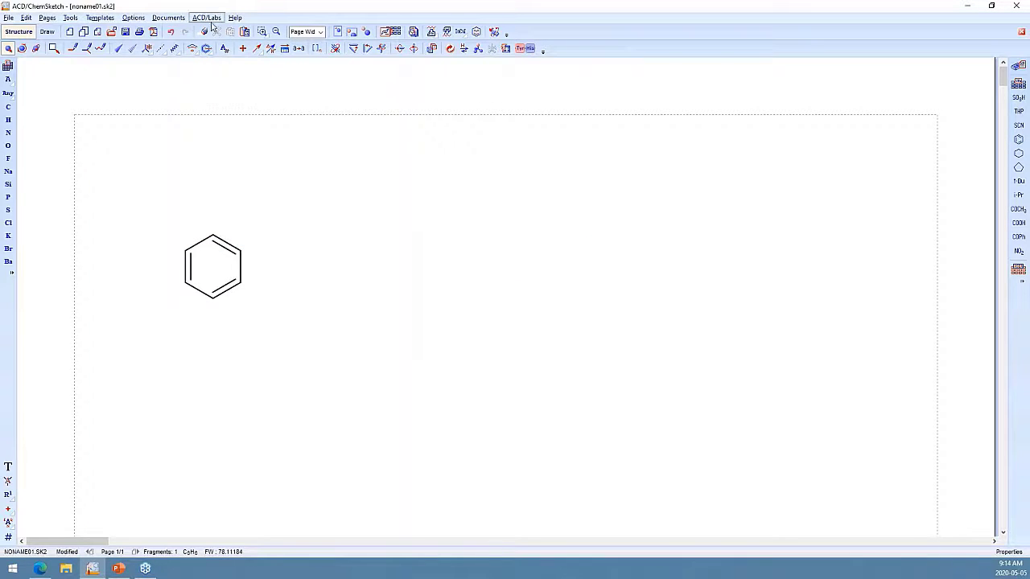
Set the interface theme to Silver.
left_click(206, 17)
left_click(231, 243)
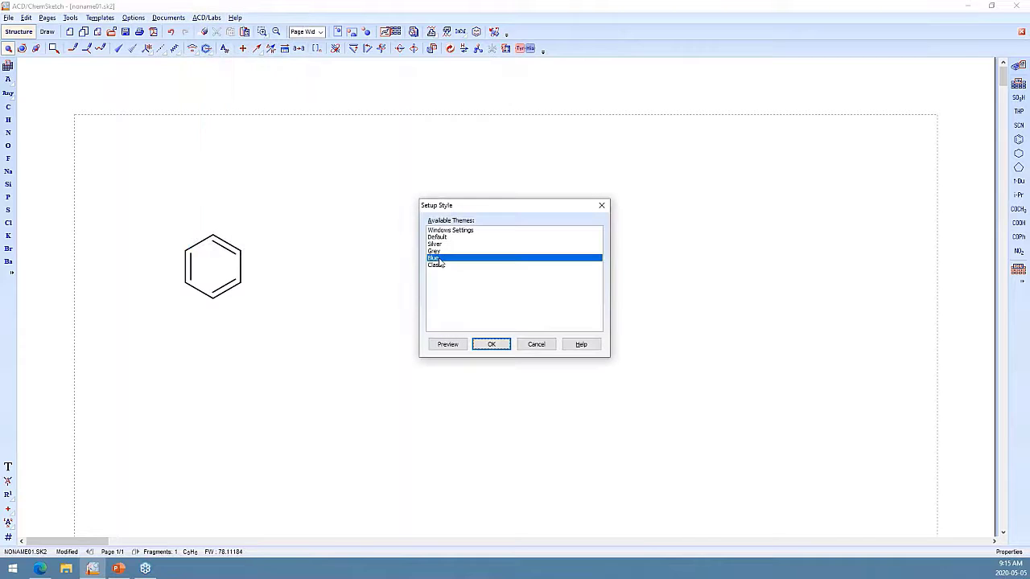
left_click(435, 245)
left_click(492, 344)
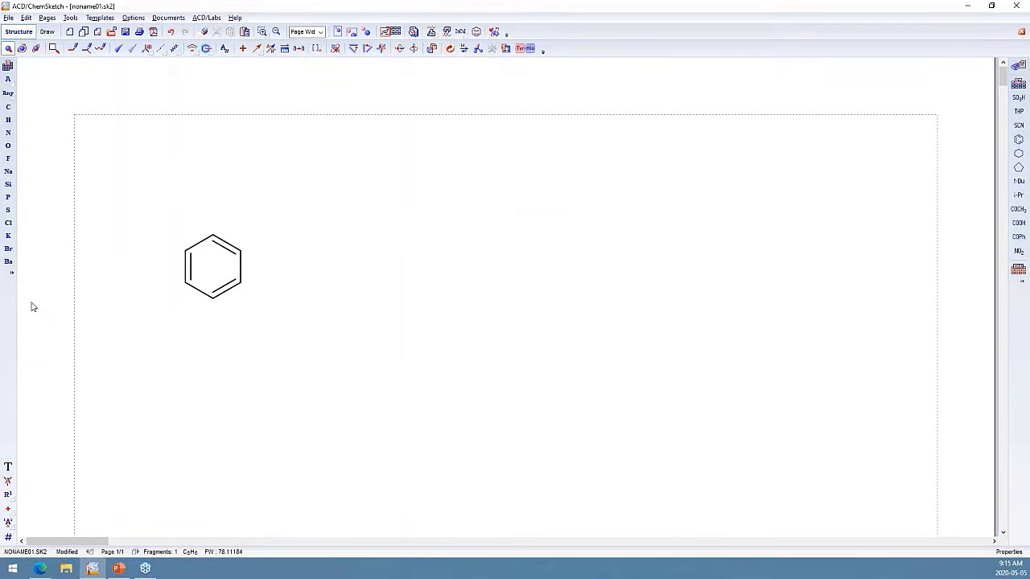
Set the interface theme to Classic.
left_click(206, 17)
left_click(225, 242)
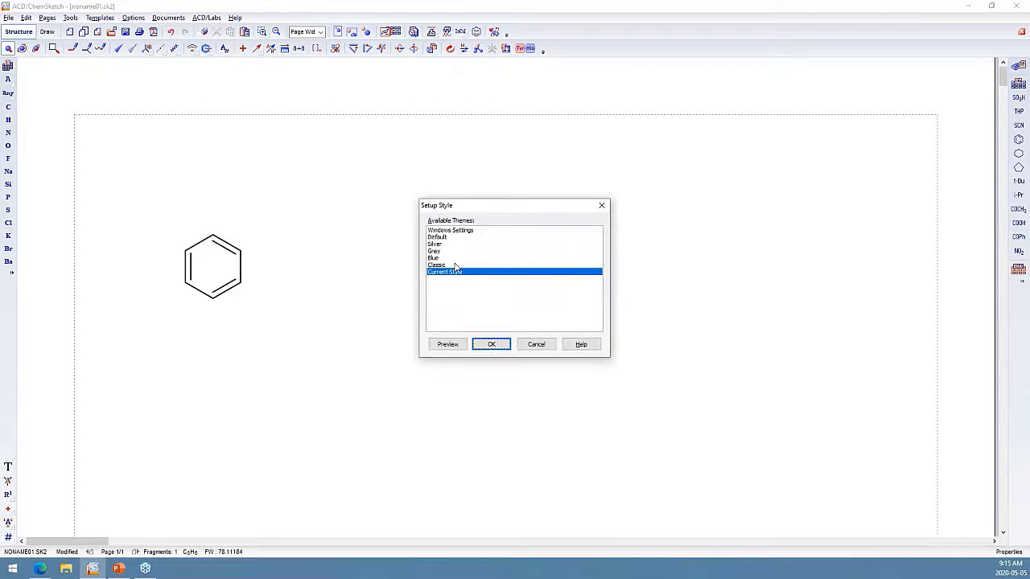
left_click(455, 268)
left_click(493, 348)
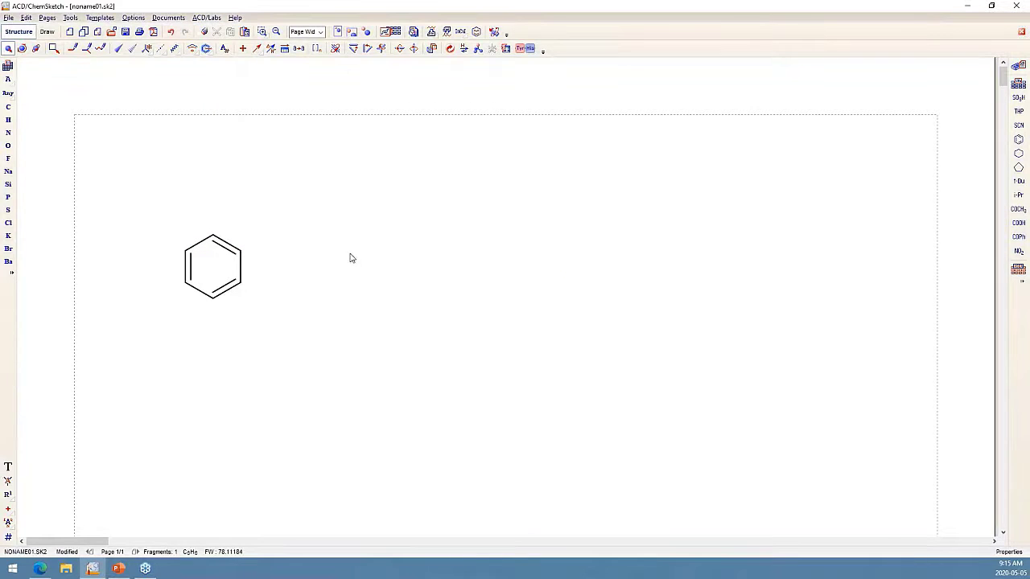
Set the interface theme to Blue.
left_click(206, 17)
mouse_move(234, 18)
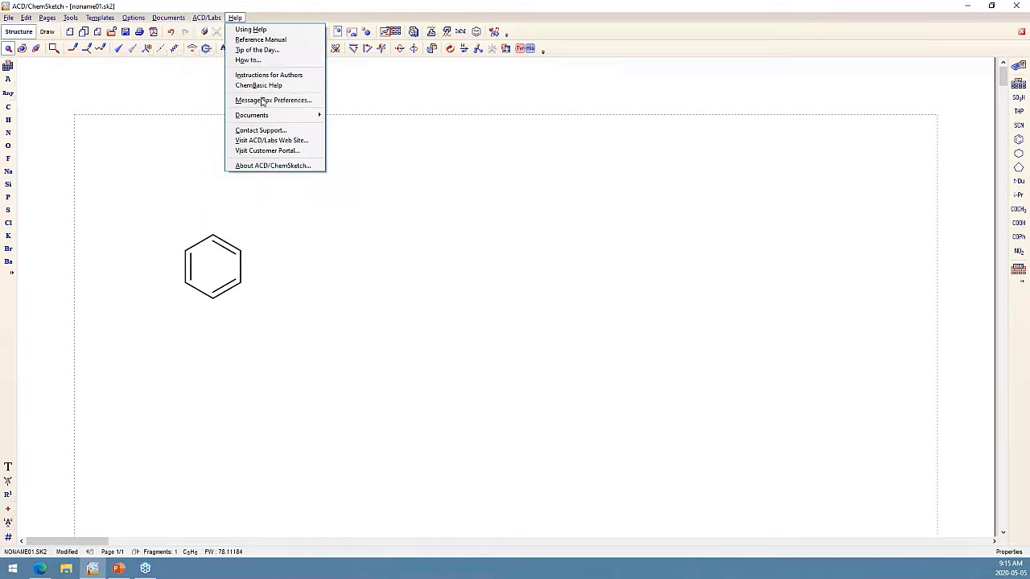
left_click(296, 242)
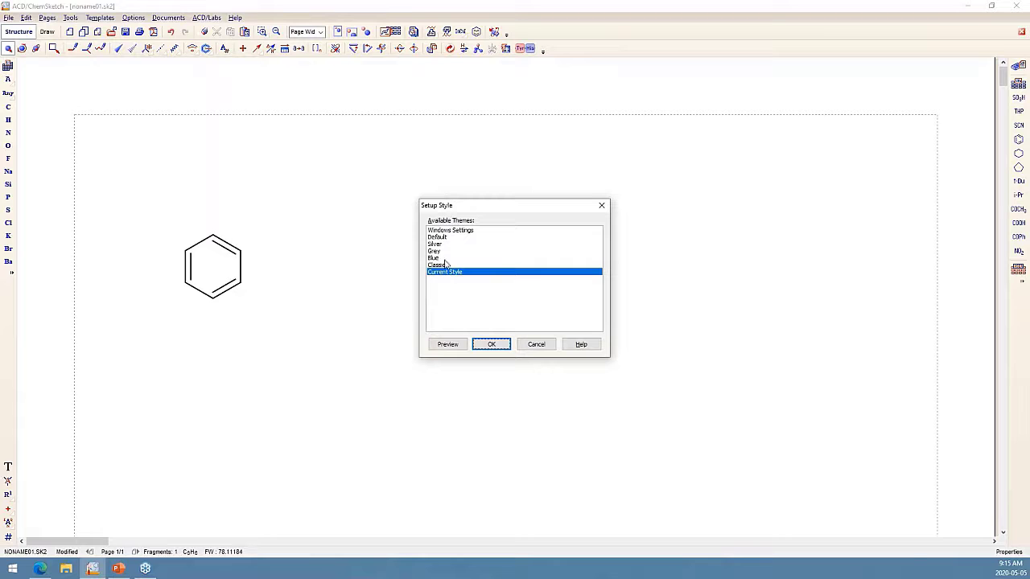
left_click(445, 257)
left_click(490, 343)
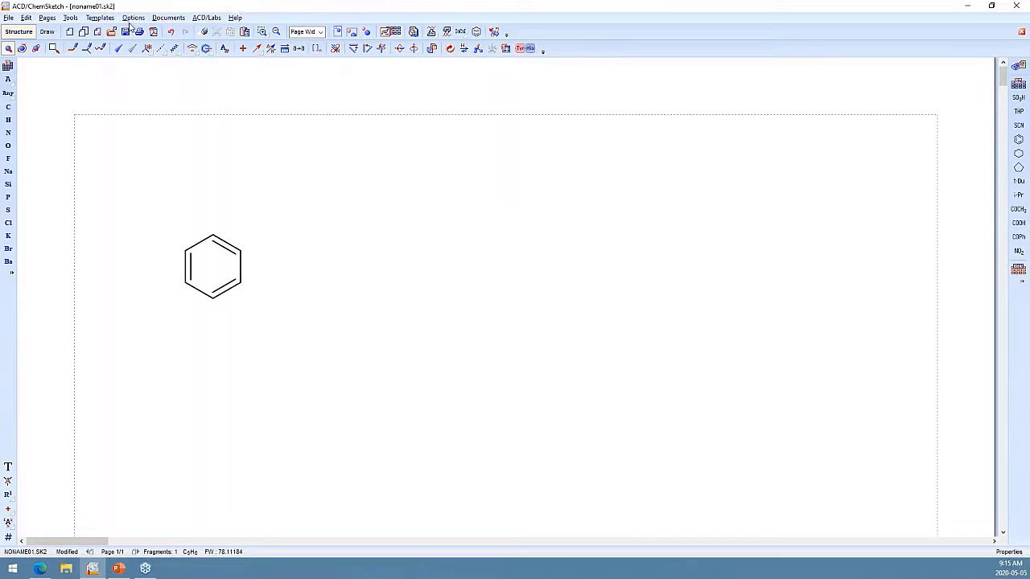
Remove the InChI for Structure command from the general toolbar.
left_click(506, 36)
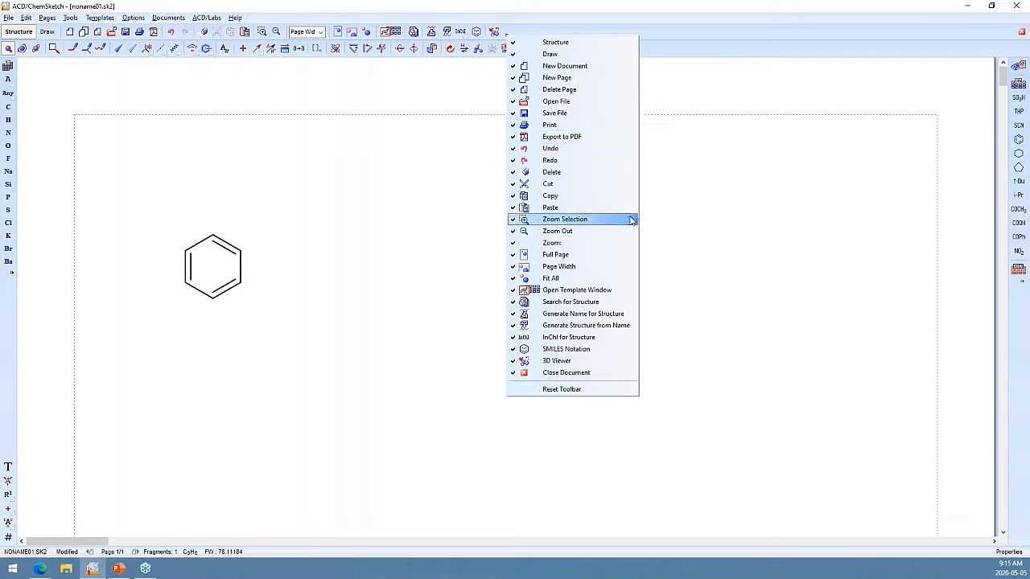
left_click(580, 340)
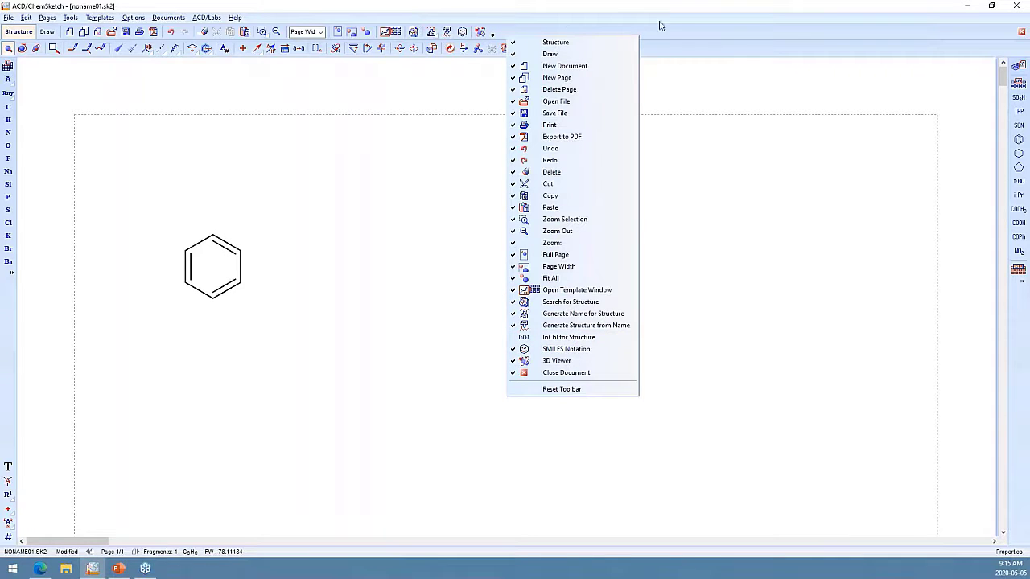
left_click(688, 16)
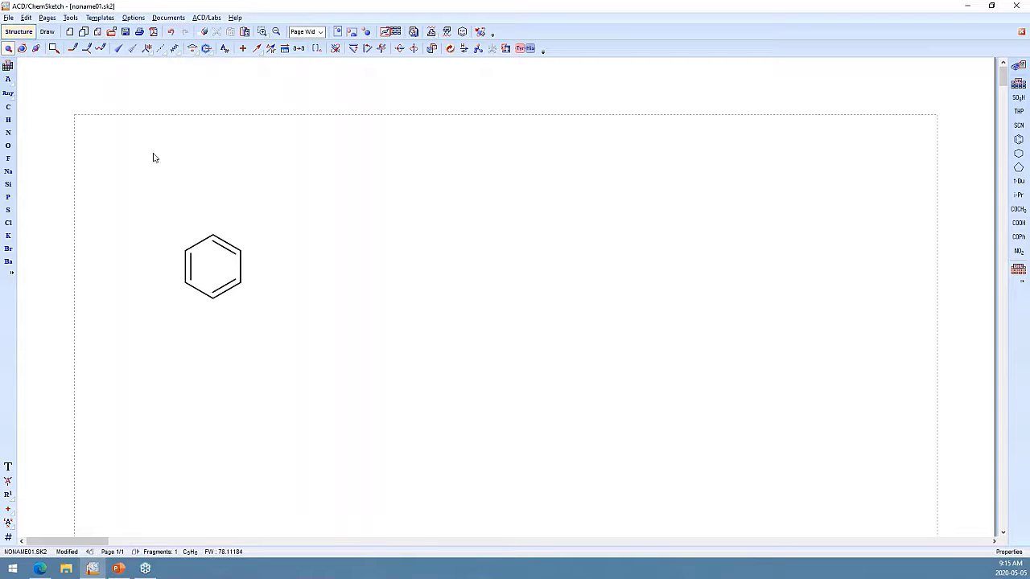
Try landscape orientation in Page Setup, review the margin options, and discard the changes.
left_click(8, 16)
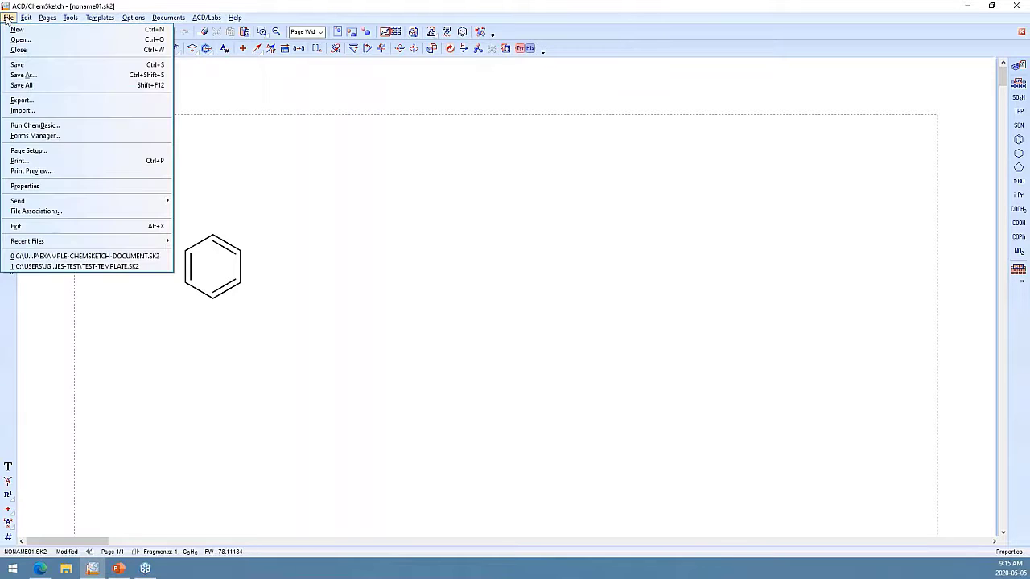
left_click(38, 151)
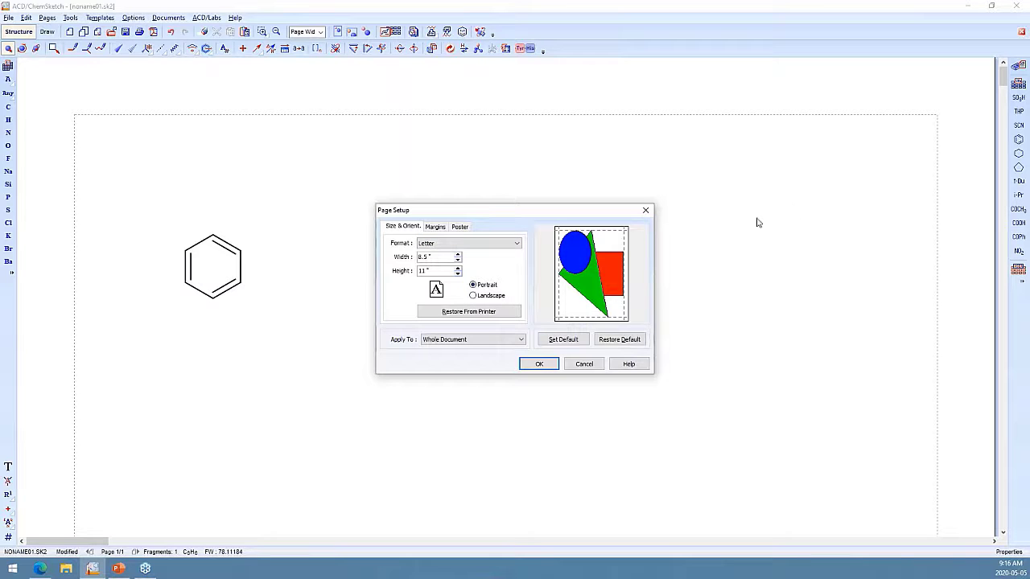
left_click(473, 296)
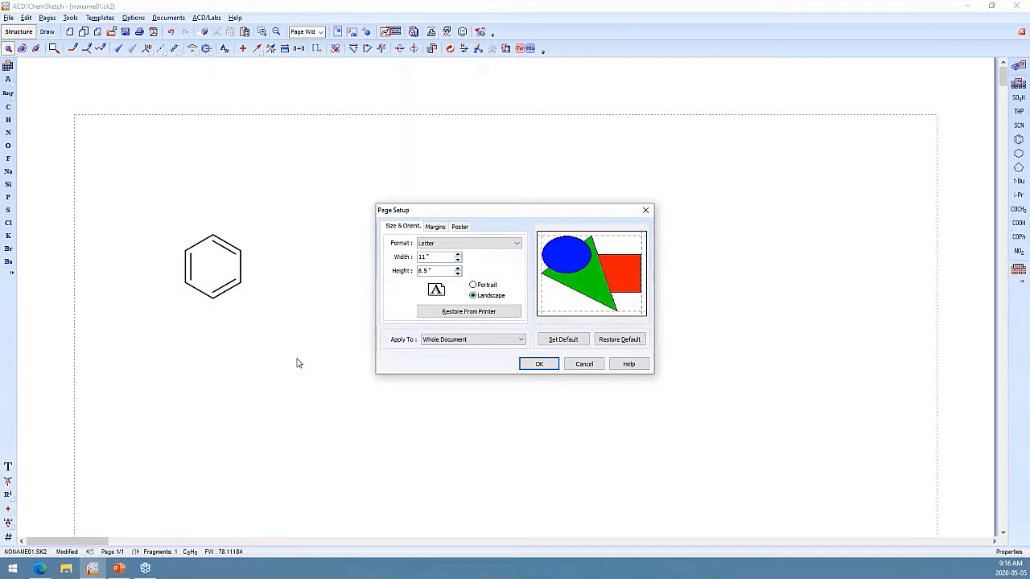
left_click(433, 341)
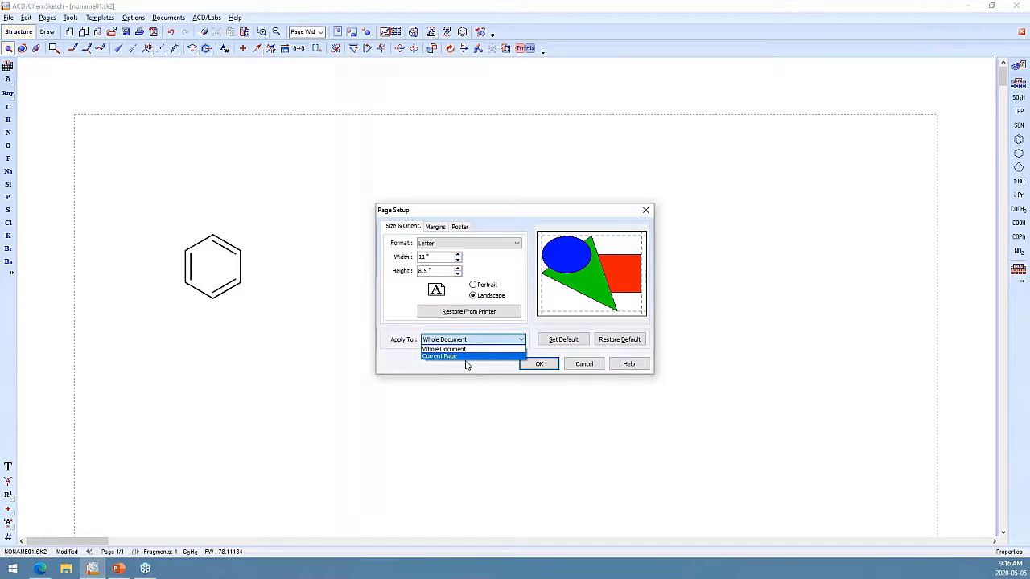
left_click(496, 223)
left_click(435, 228)
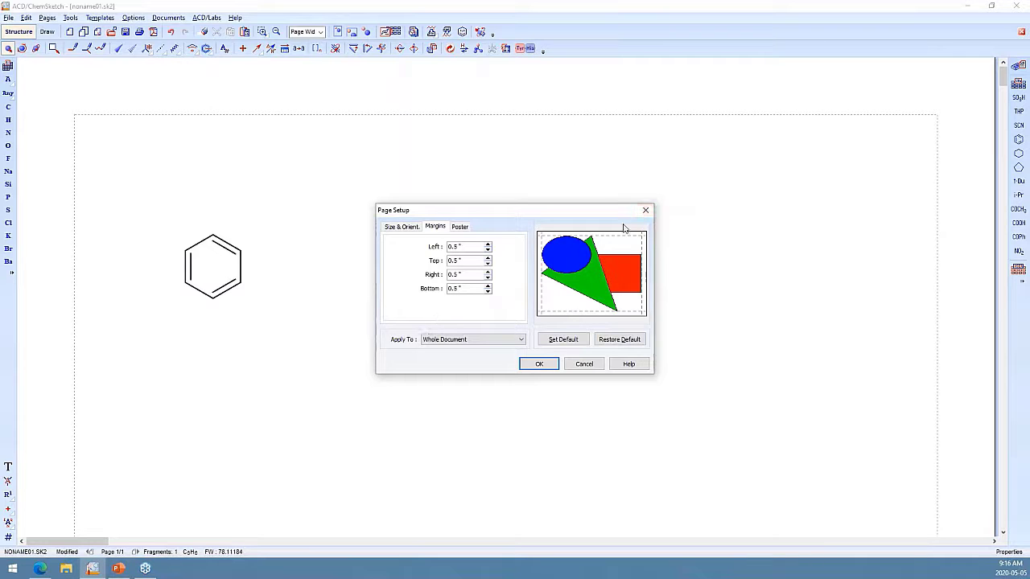
left_click(645, 210)
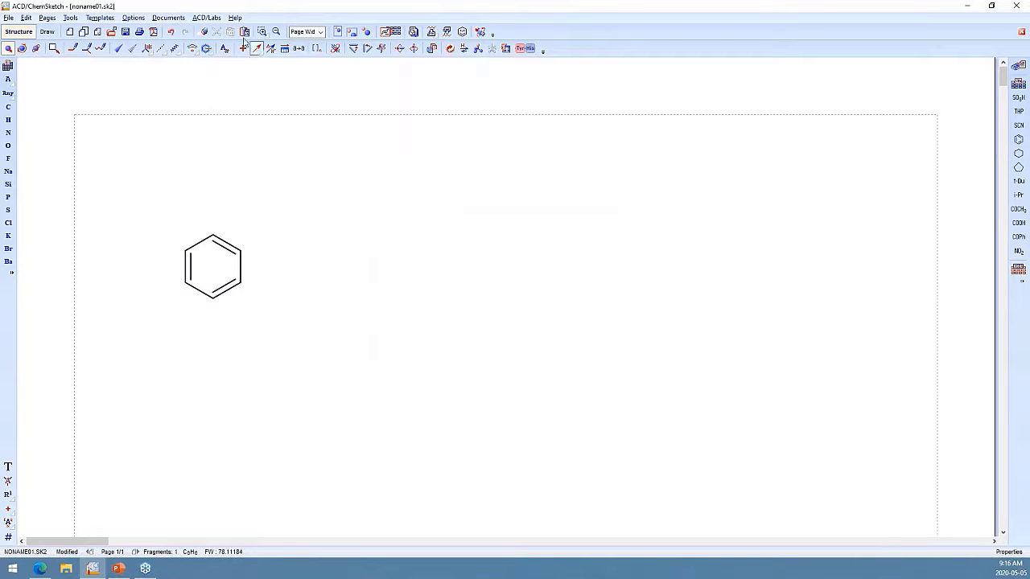
Turn off the page margins border in the general preferences.
left_click(130, 18)
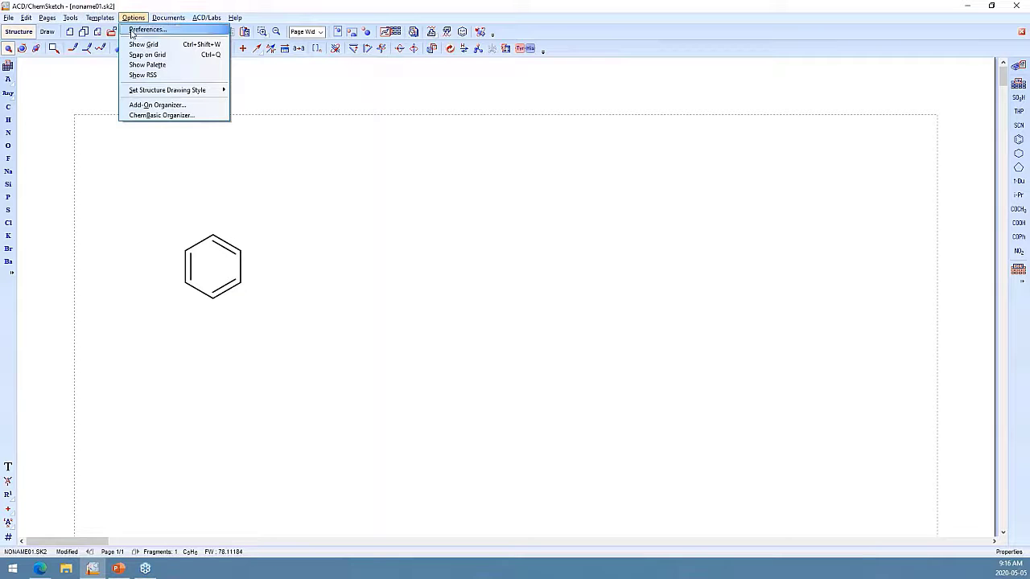
left_click(147, 30)
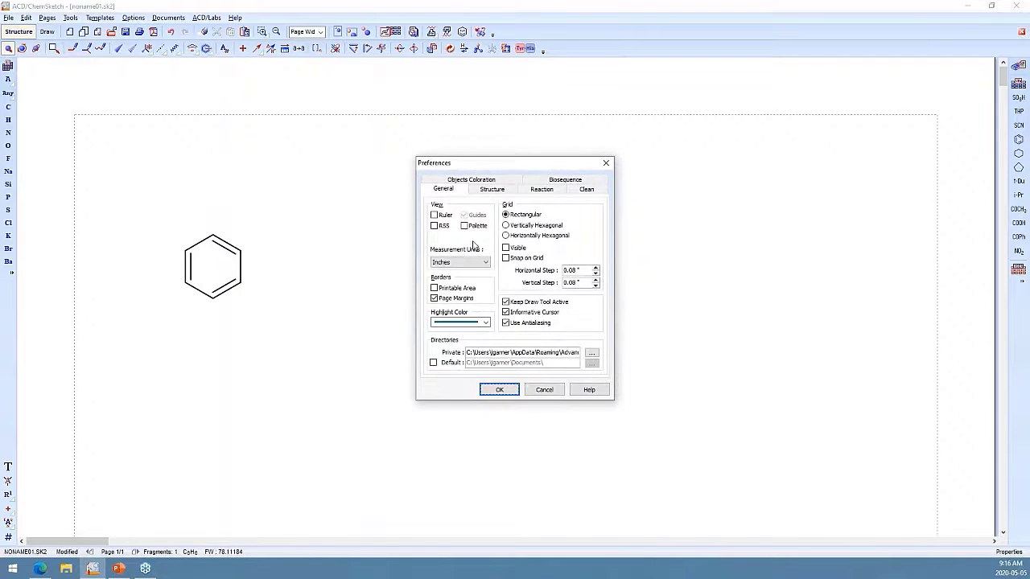
left_click(435, 300)
left_click(499, 392)
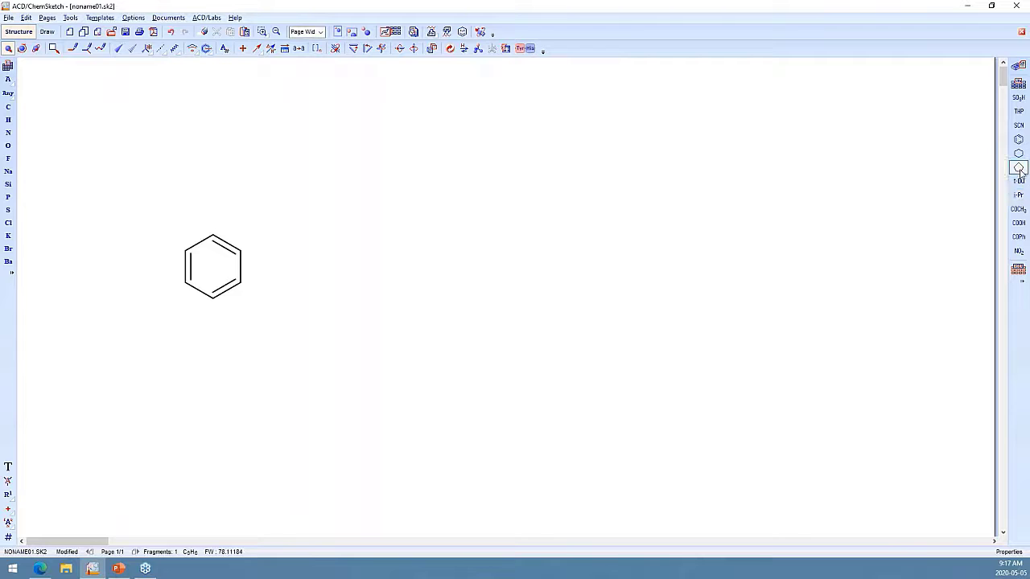
Set ACS Style as the default structure drawing style and apply it to all drawn structures.
left_click(129, 17)
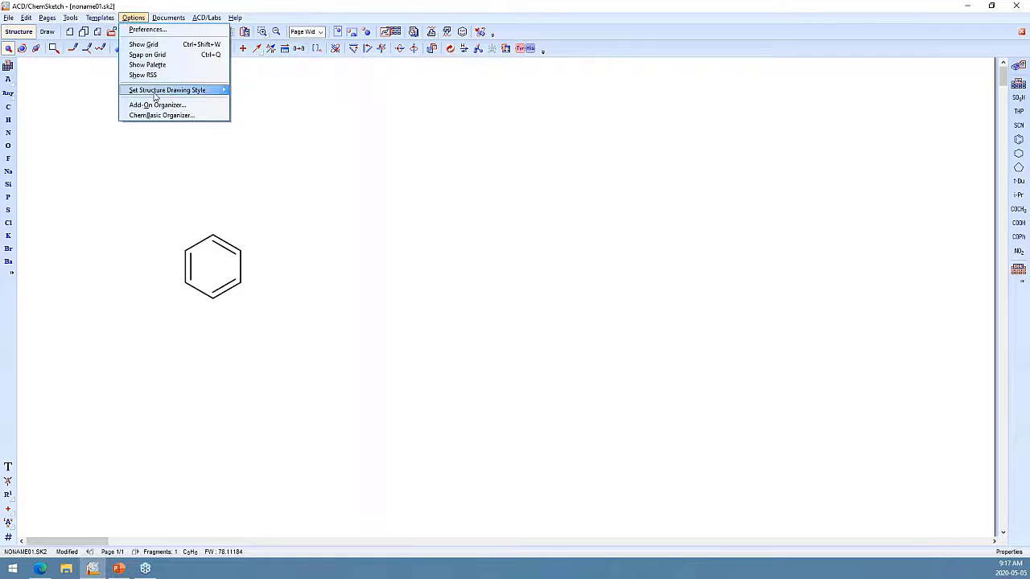
mouse_move(154, 95)
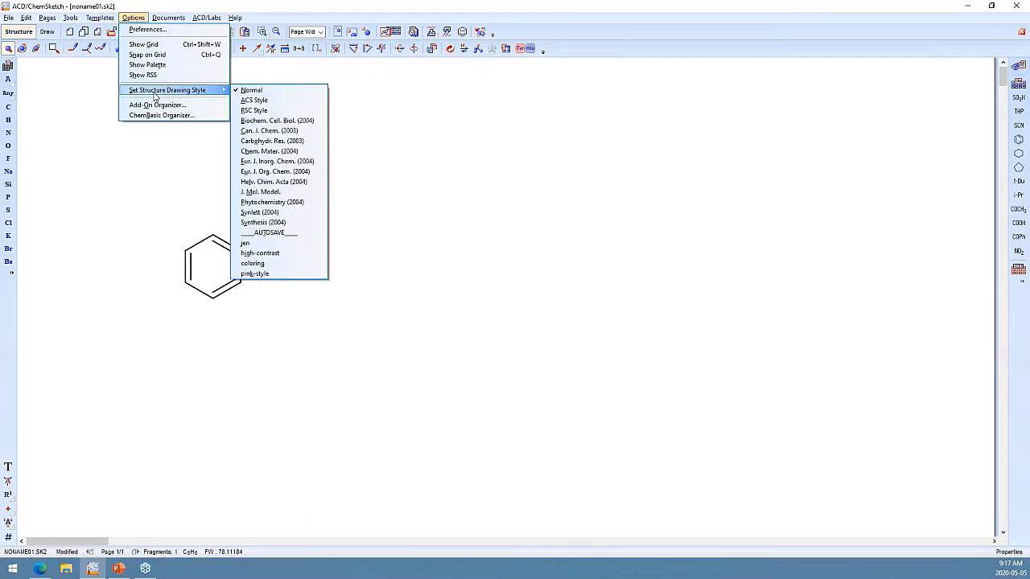
left_click(279, 101)
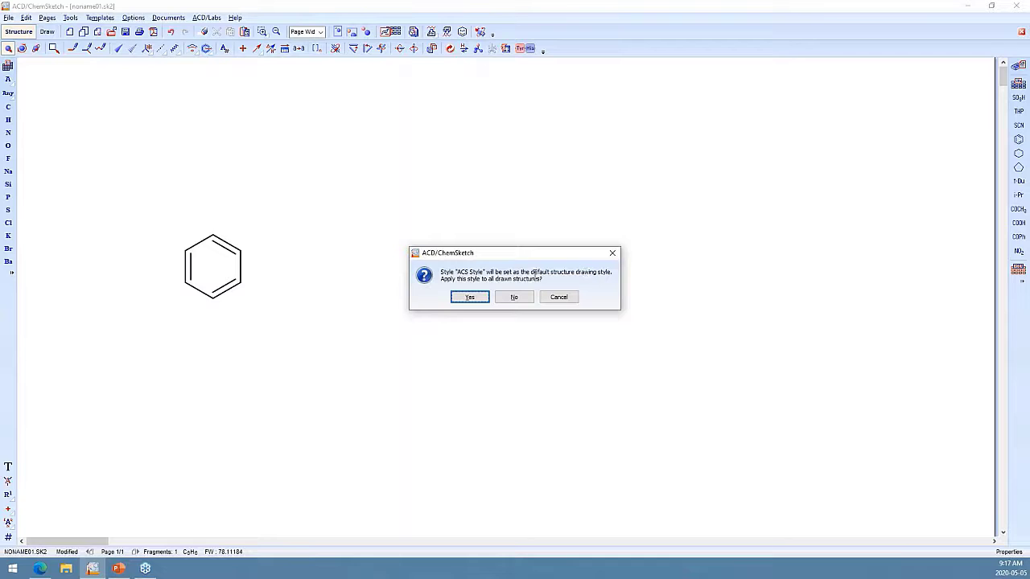
left_click(470, 298)
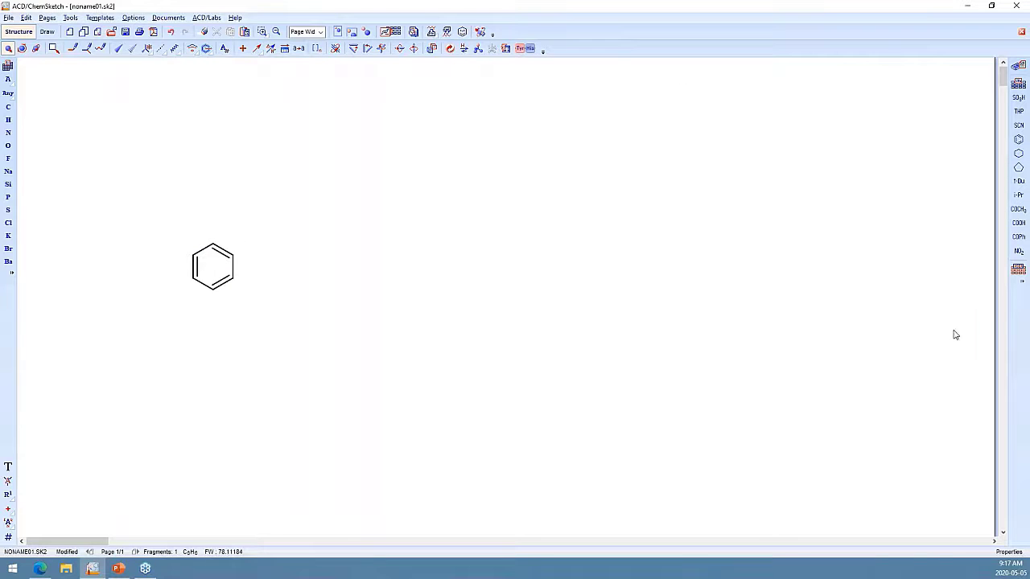
Turn on the ruler in the general preferences.
left_click(157, 19)
mouse_move(148, 20)
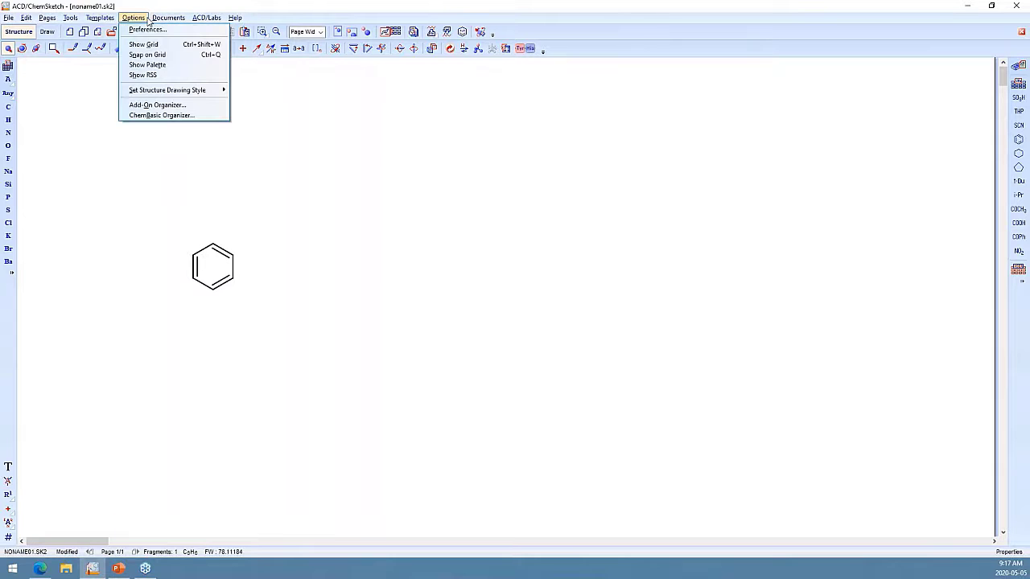
left_click(146, 30)
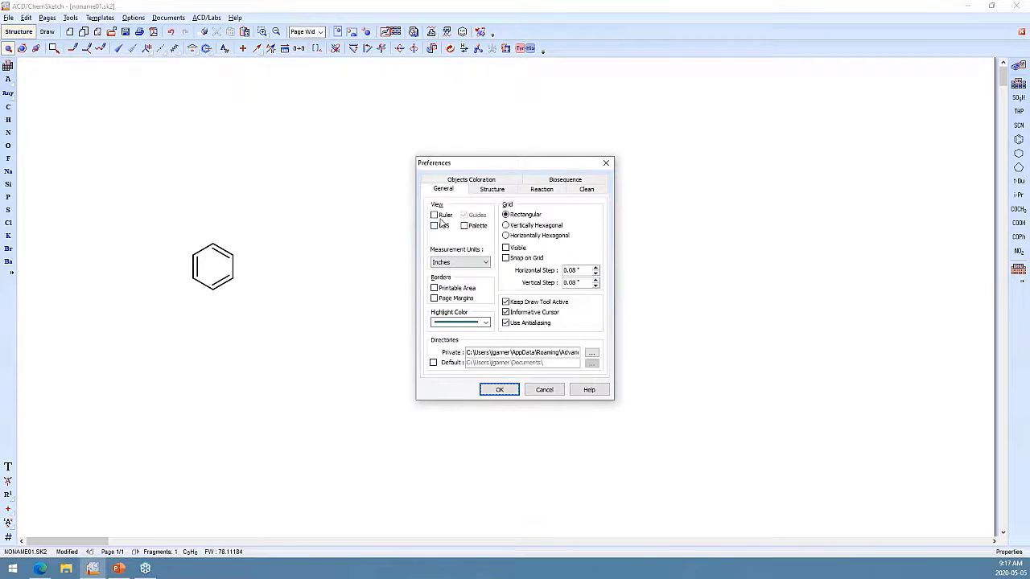
left_click(434, 216)
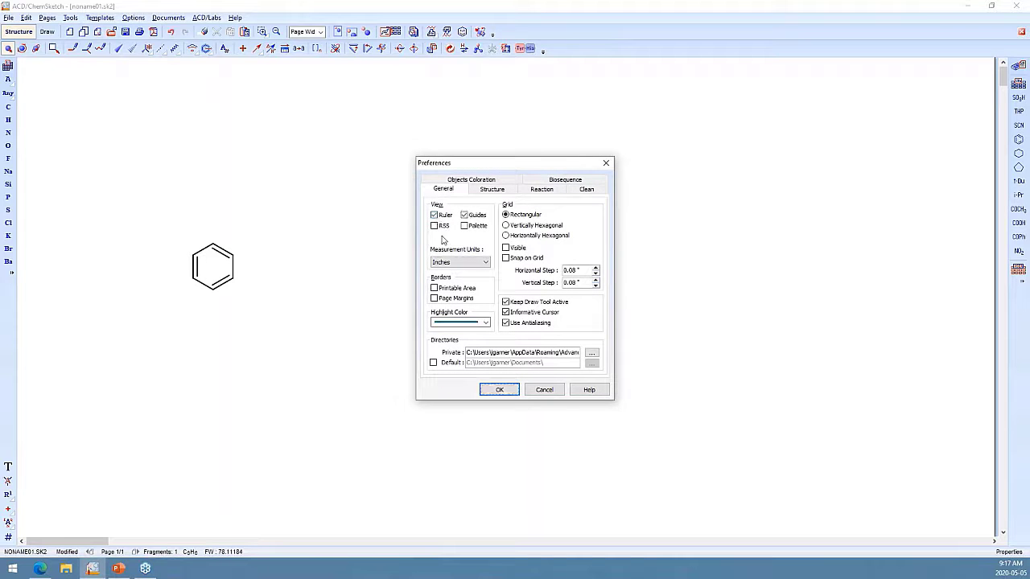
left_click(500, 391)
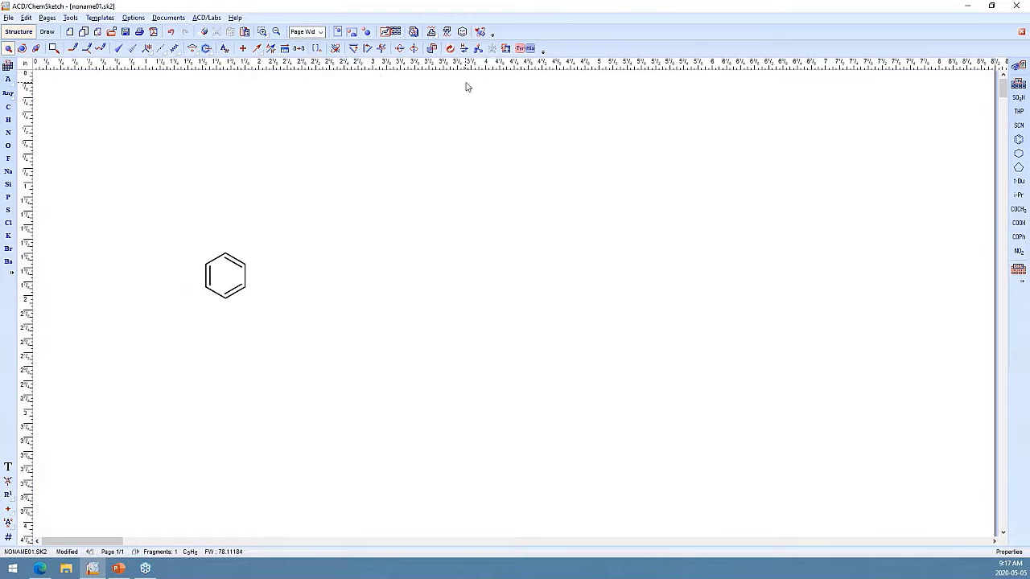
Change the measurement units to millimeters in the general preferences.
left_click(169, 18)
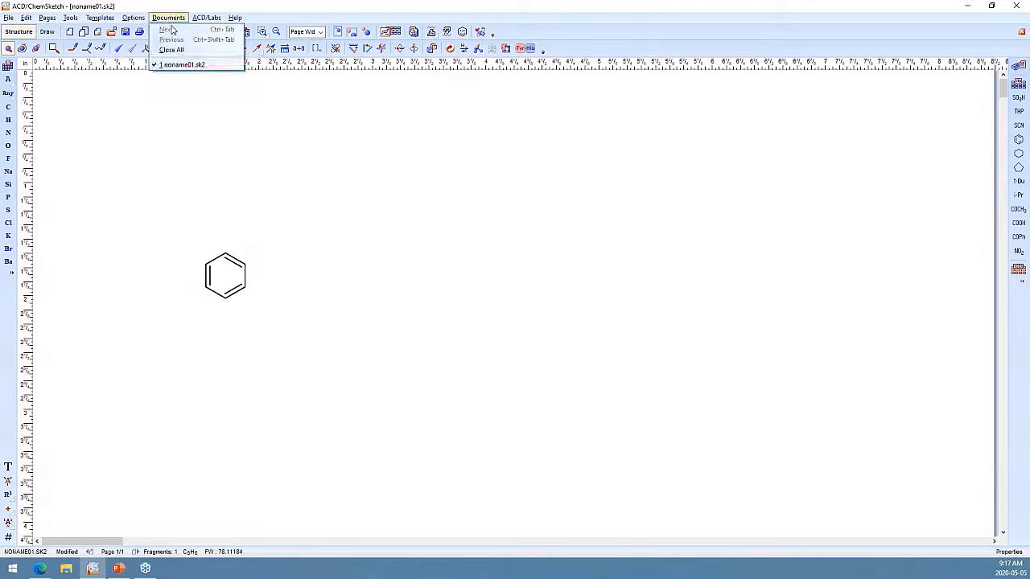
left_click(138, 30)
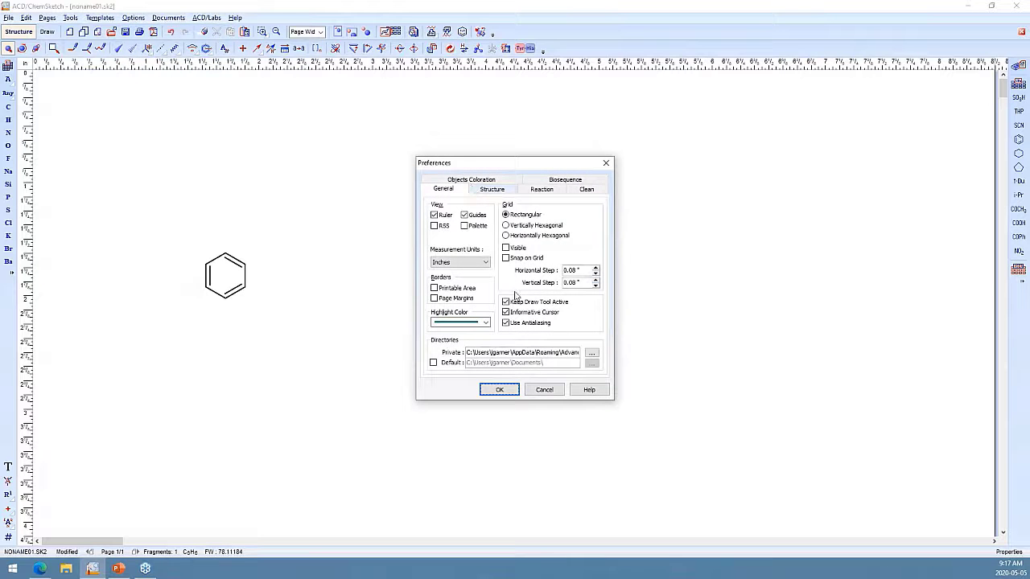
left_click(476, 264)
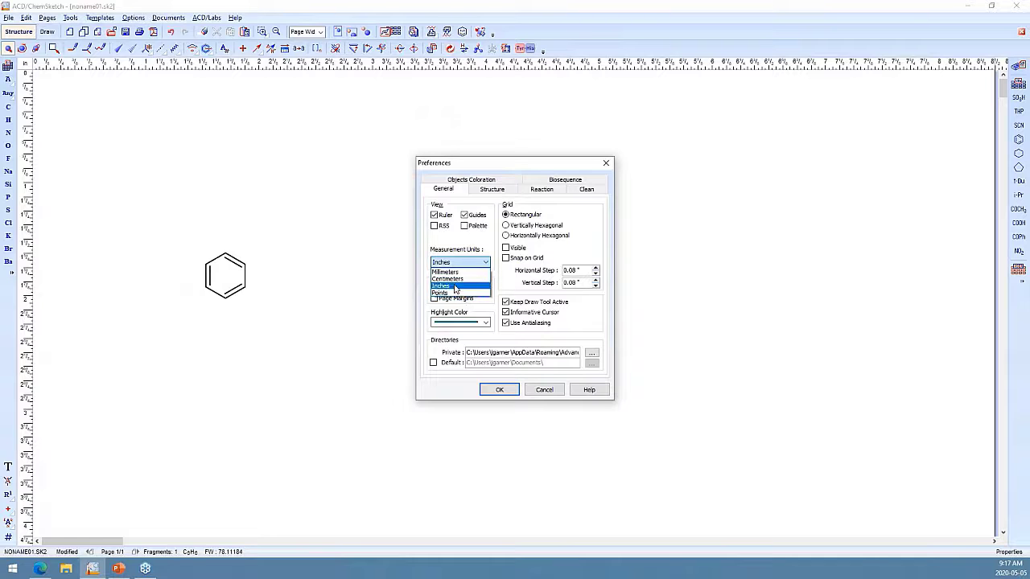
left_click(455, 273)
left_click(500, 390)
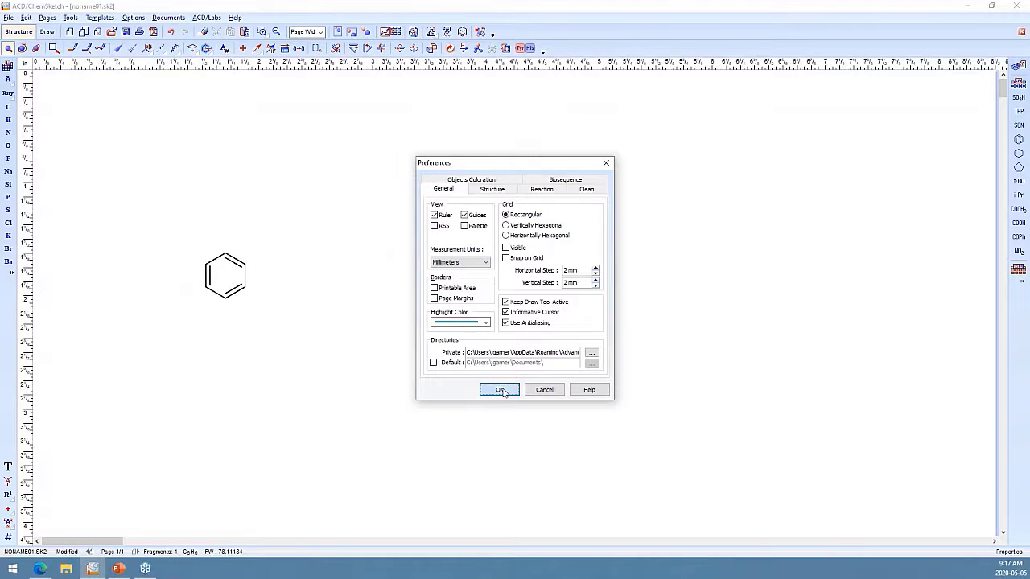
key("alt+Tab")
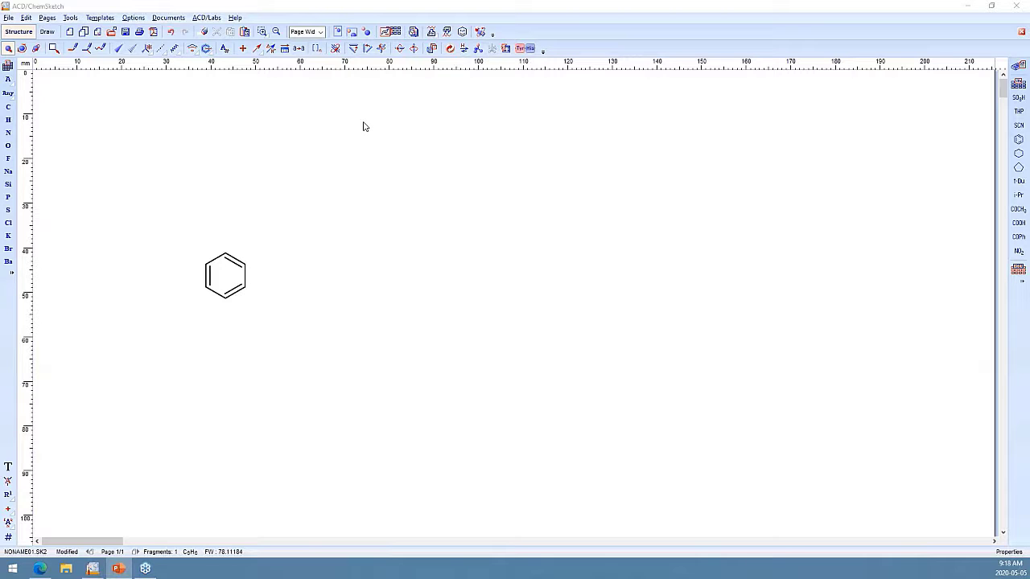
View the document at full page, page width and fit-all zoom in turn.
left_click(337, 31)
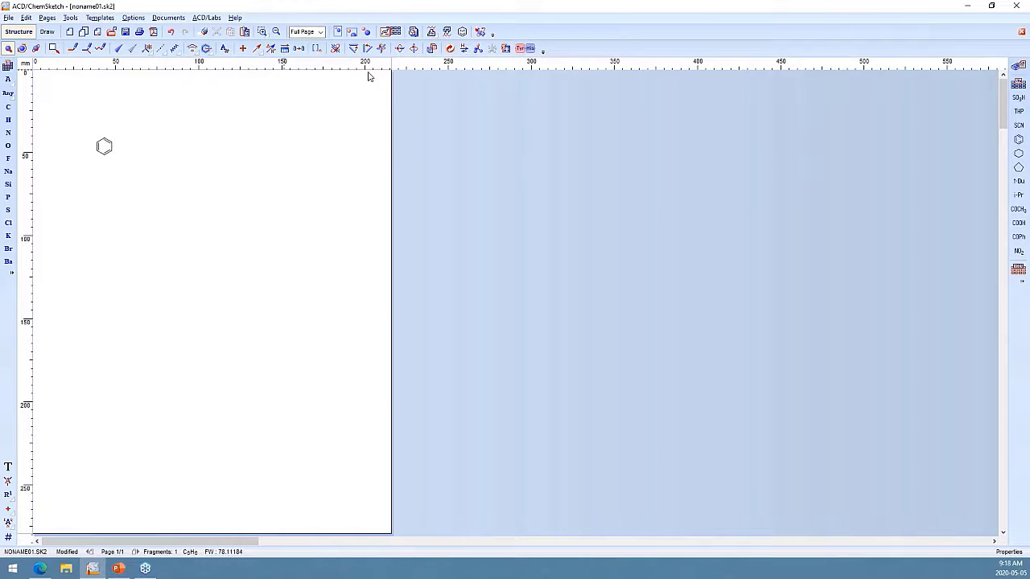
left_click(352, 32)
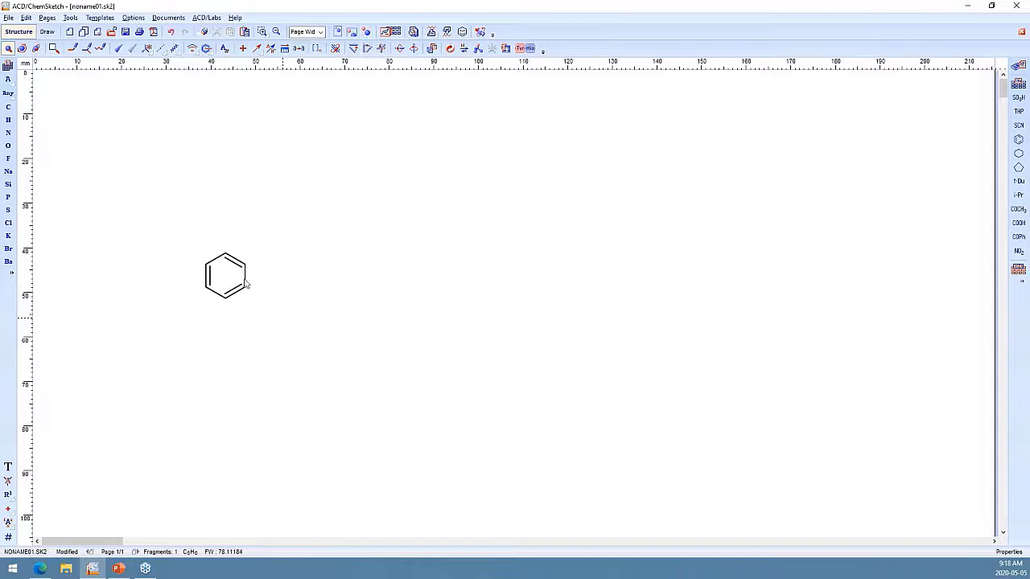
left_click(369, 32)
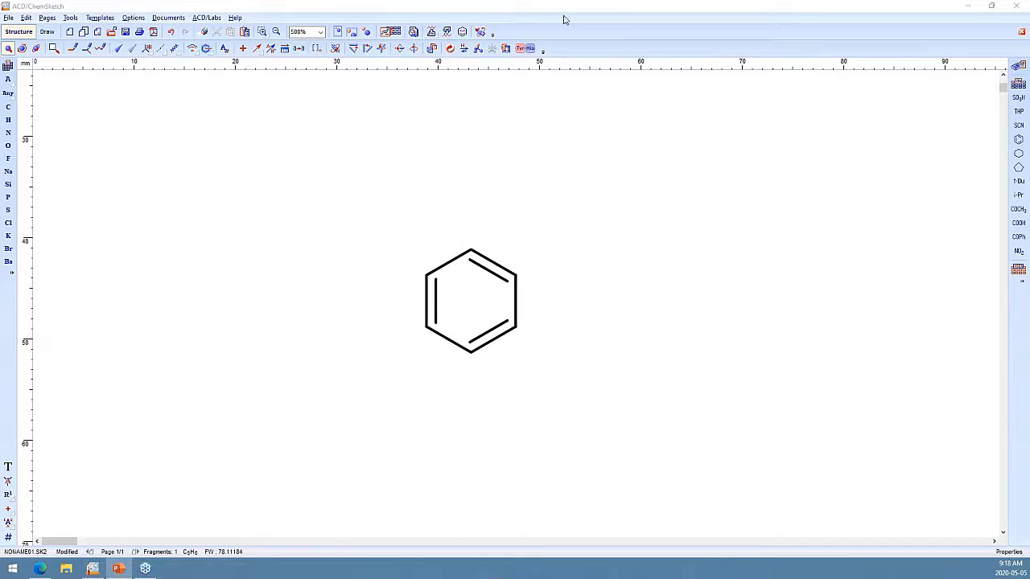
Zoom in on the benzene ring to 625%.
left_click(319, 32)
left_click(296, 13)
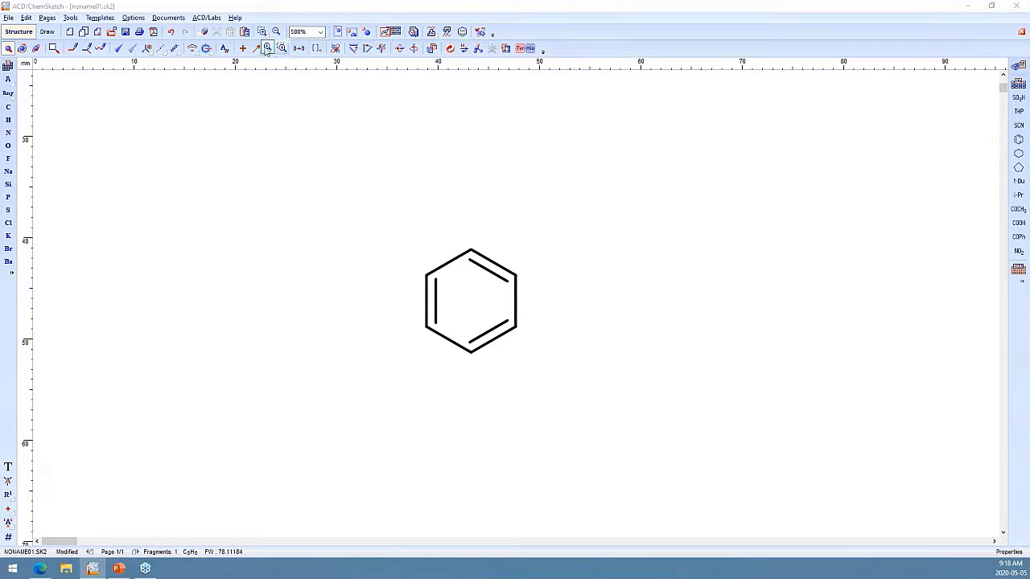
left_click(266, 50)
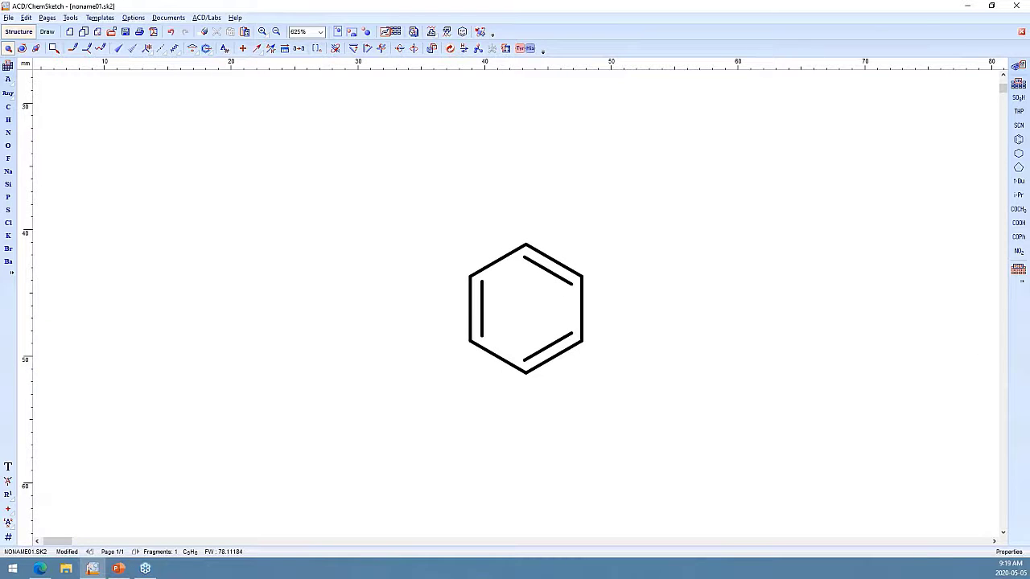
Enable all the installed add-ons in the Add-On Organizer.
key("alt+Tab")
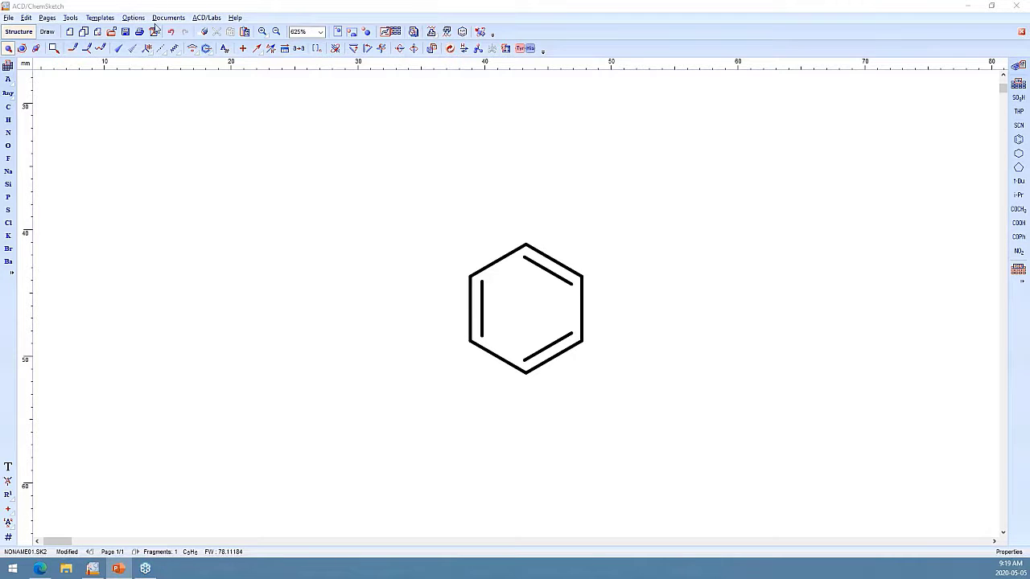
left_click(137, 18)
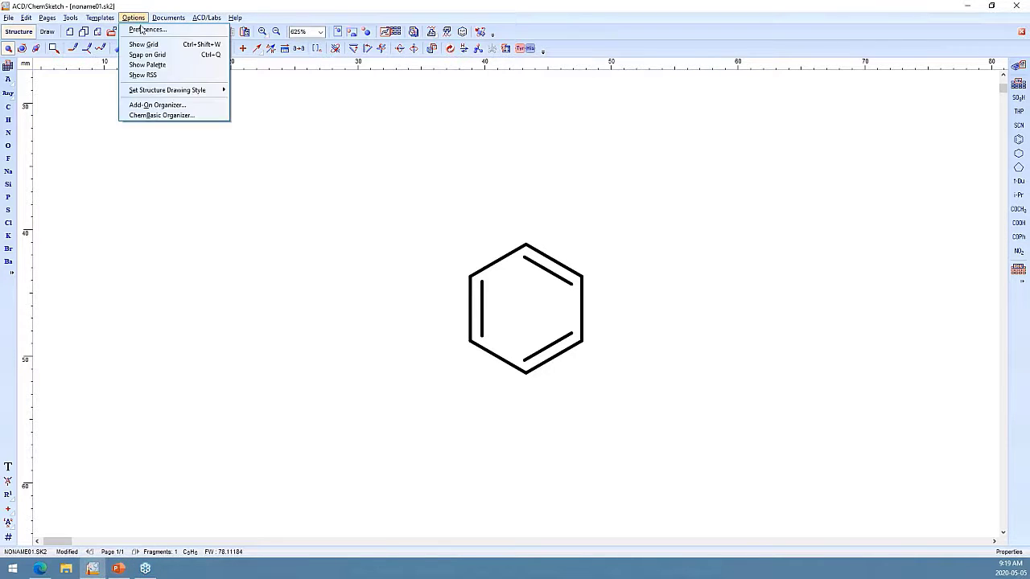
left_click(150, 106)
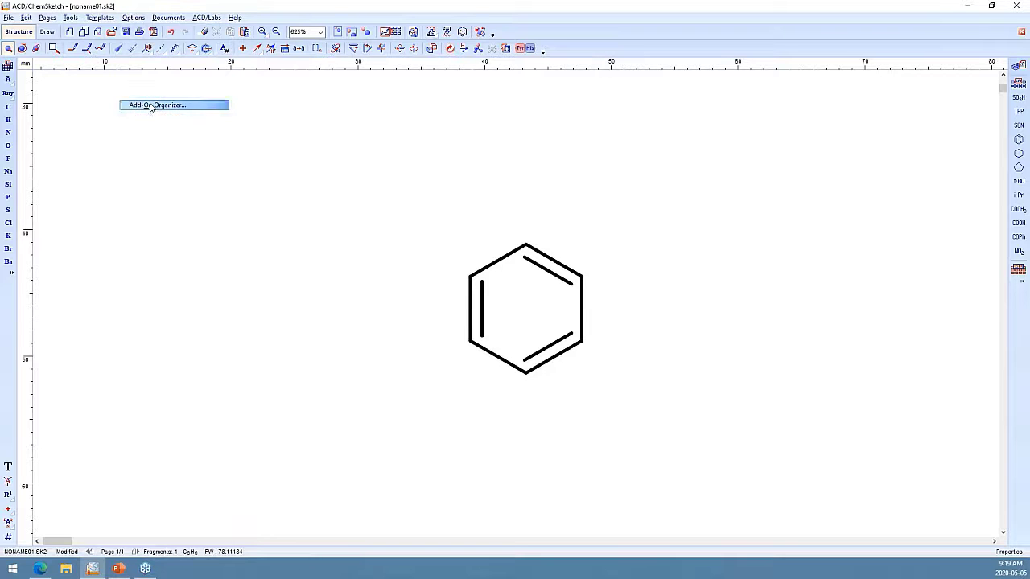
right_click(513, 260)
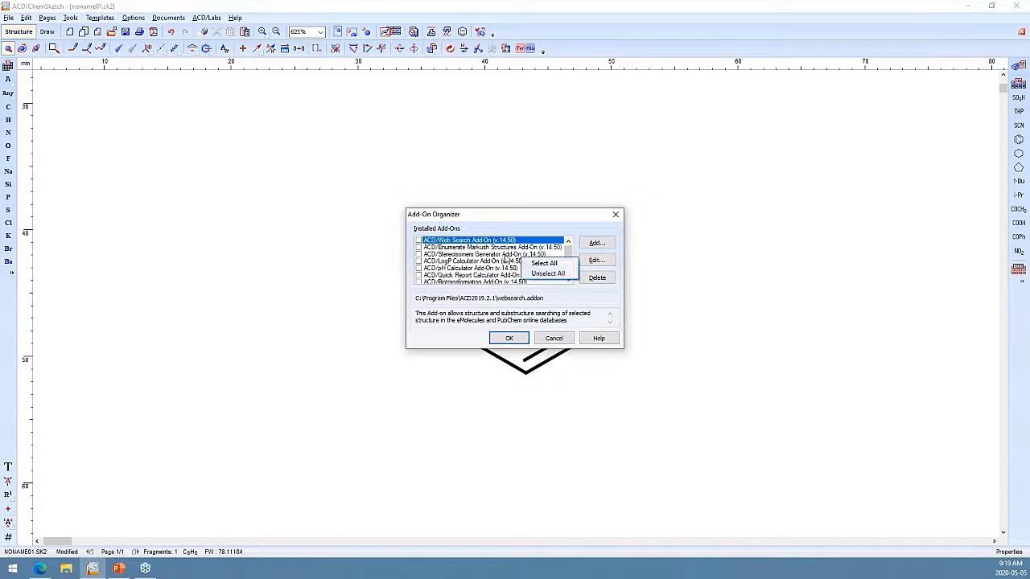
left_click(542, 263)
left_click(510, 338)
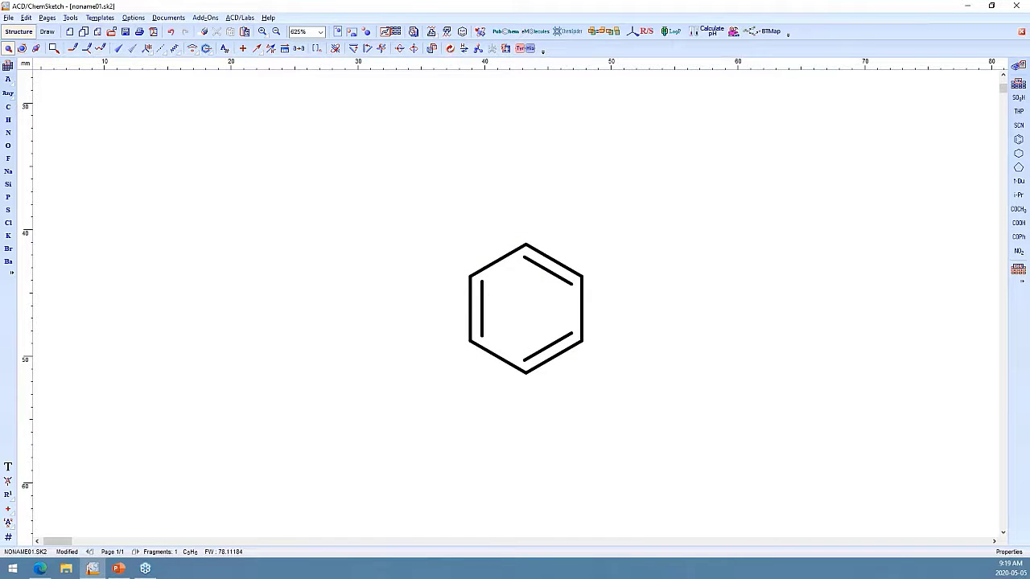
Attach a four-carbon chain to the benzene ring's upper-left atom and replace the ring's lower-left carbon with oxygen.
key("alt+Tab")
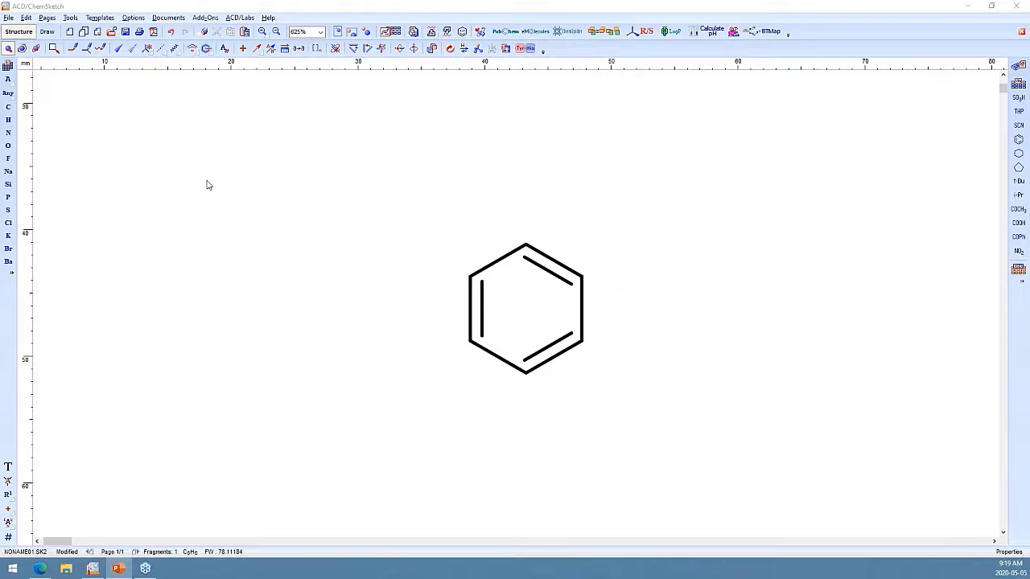
left_click(71, 50)
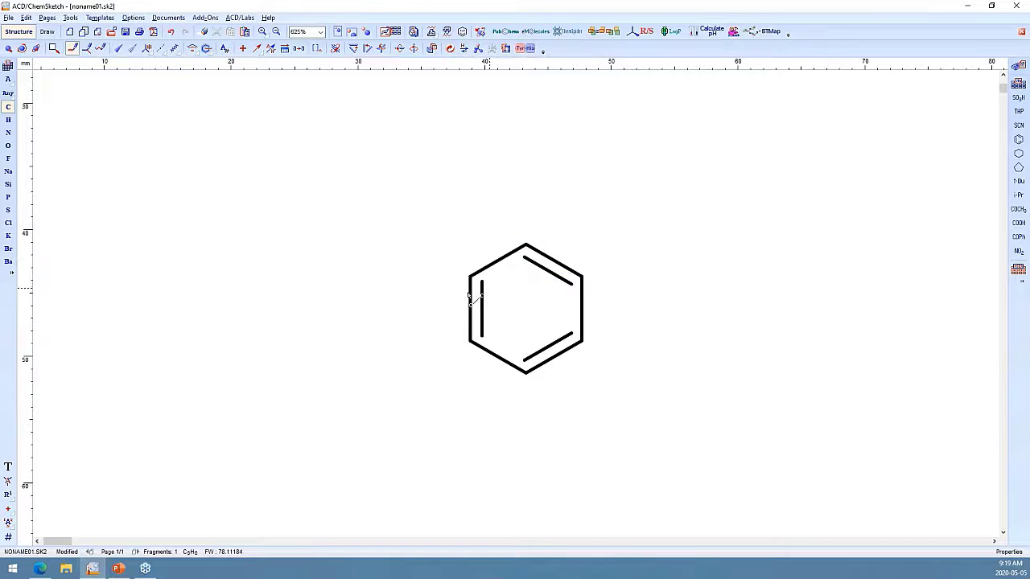
left_click(470, 275)
left_click(413, 250)
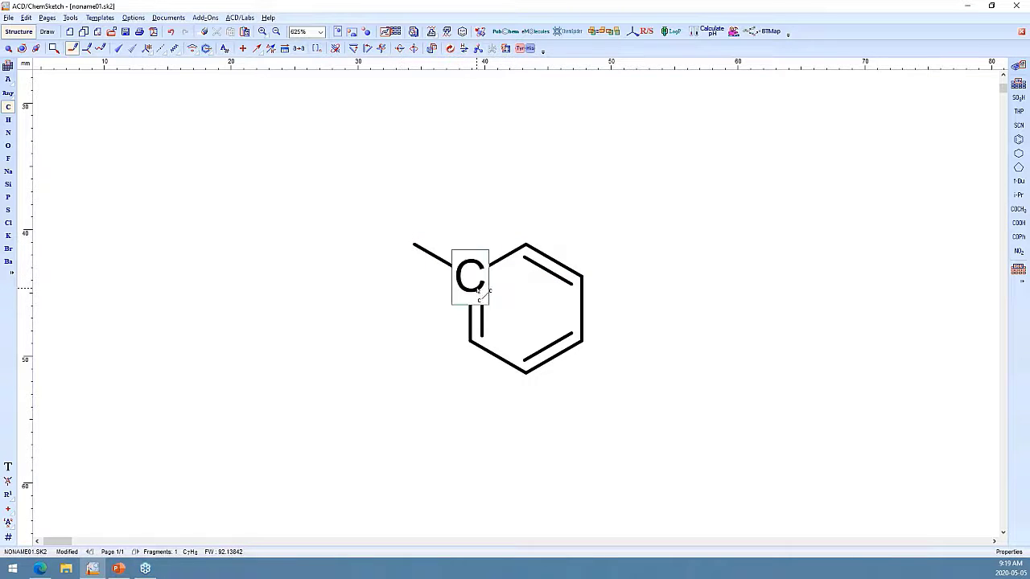
left_click(417, 251)
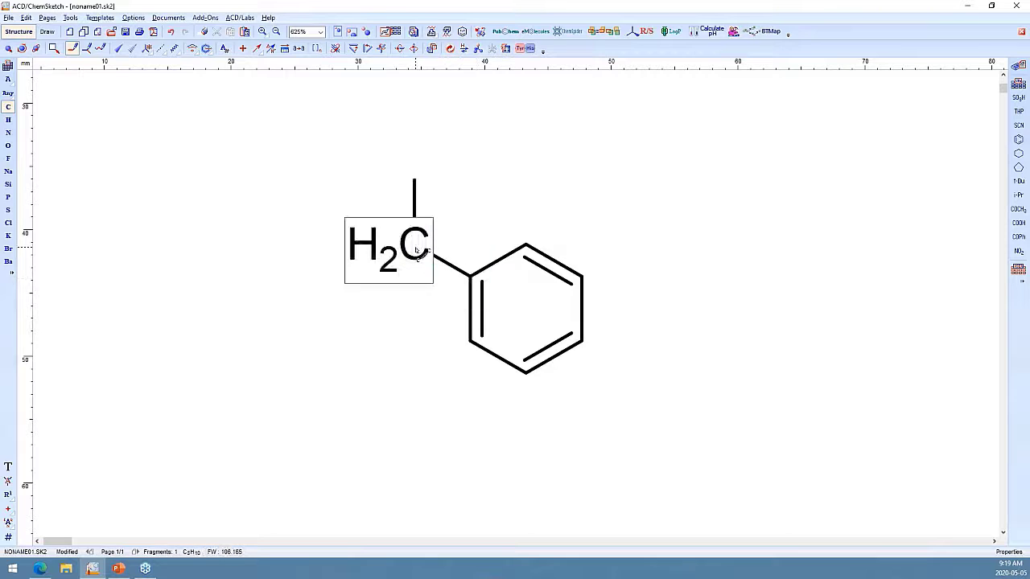
left_click(413, 185)
left_click(477, 155)
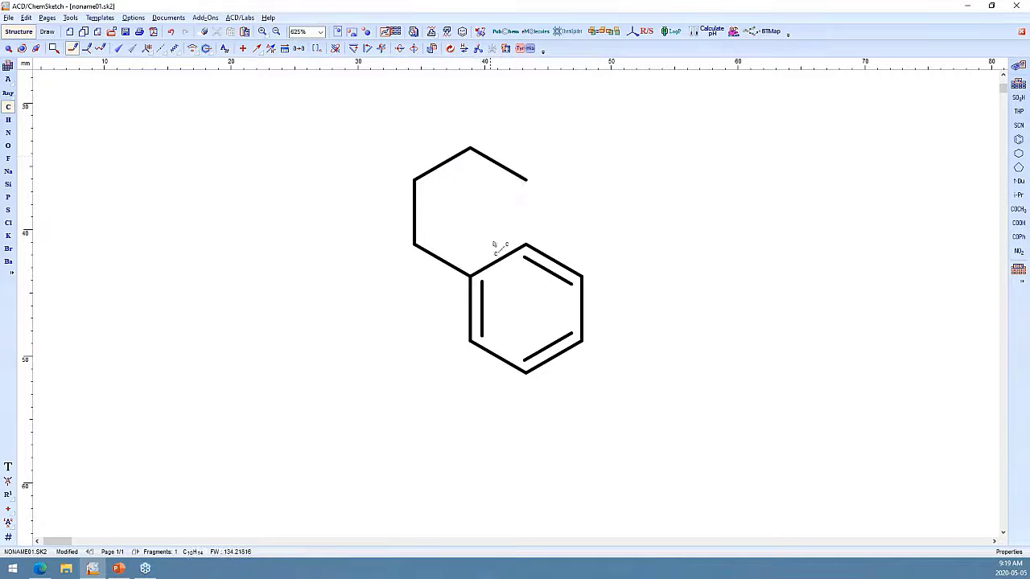
left_click(8, 145)
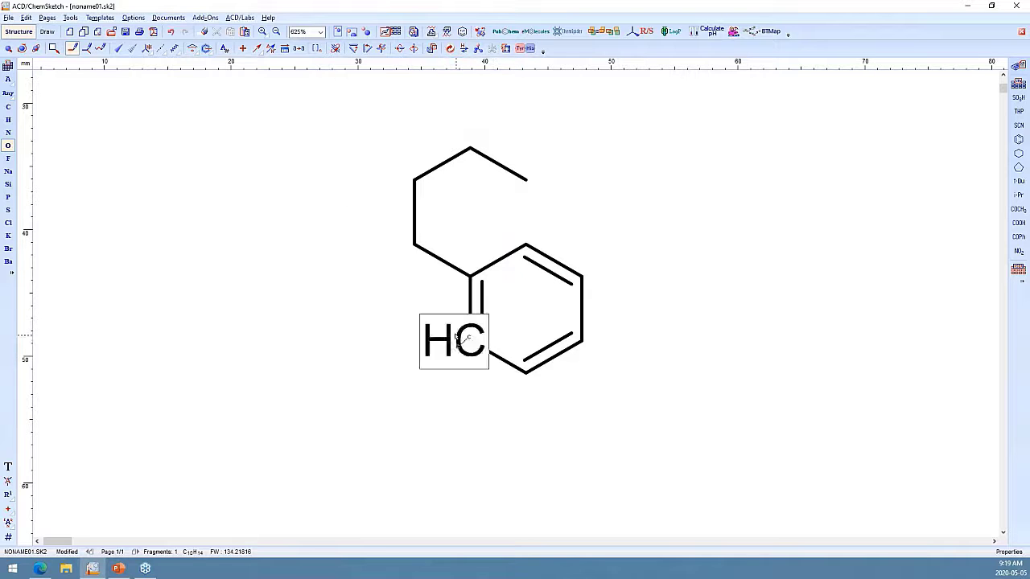
left_click(448, 350)
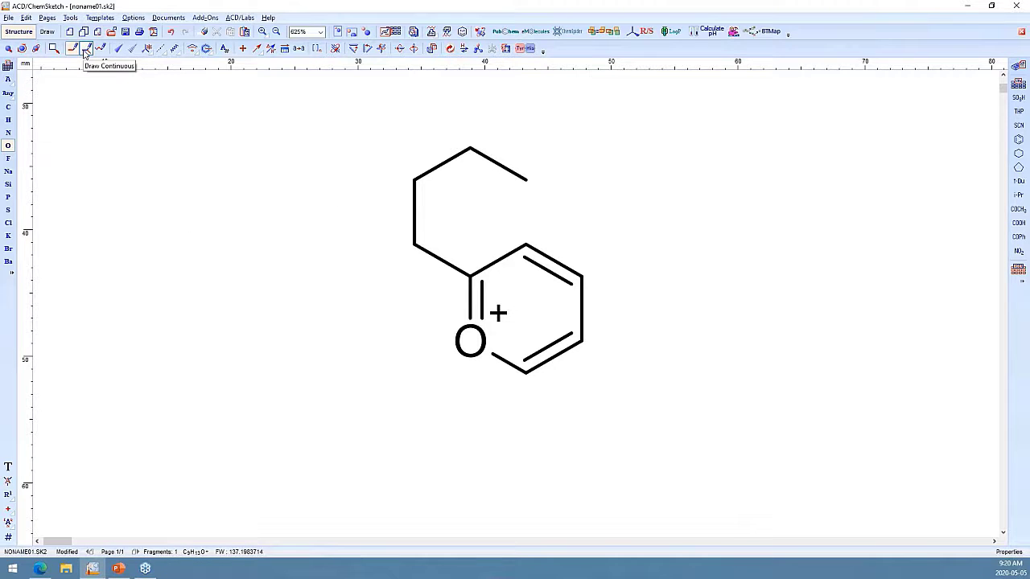
Place a second benzene ring to the left of the existing structure and attach a two-carbon chain to its top atom.
left_click(86, 50)
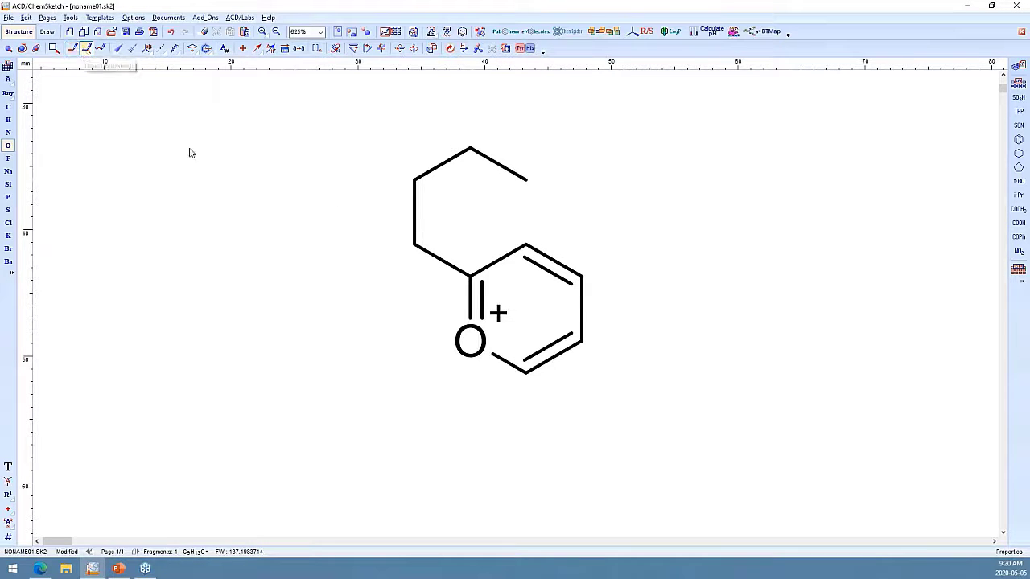
left_click(1018, 139)
left_click(163, 315)
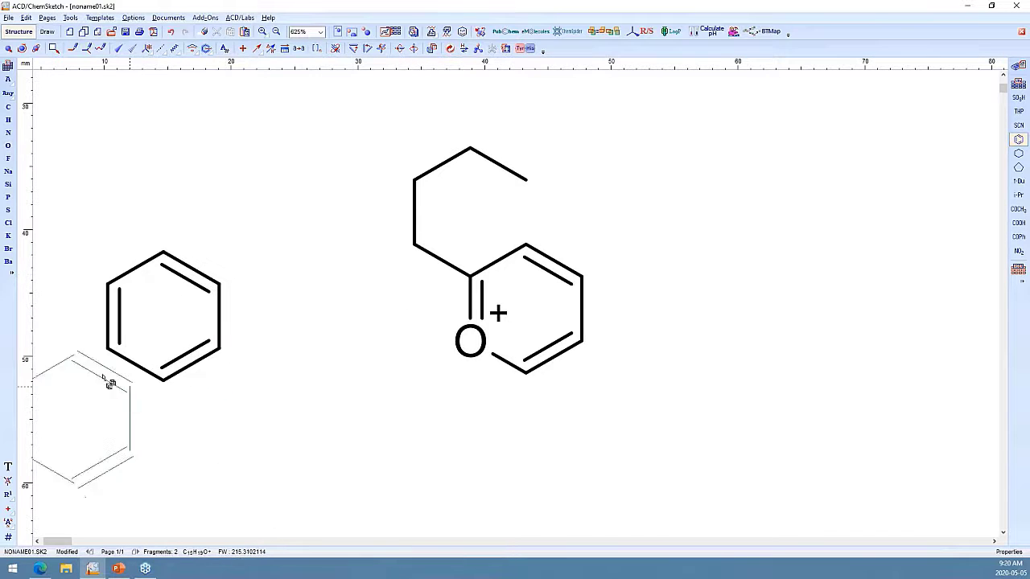
left_click(8, 106)
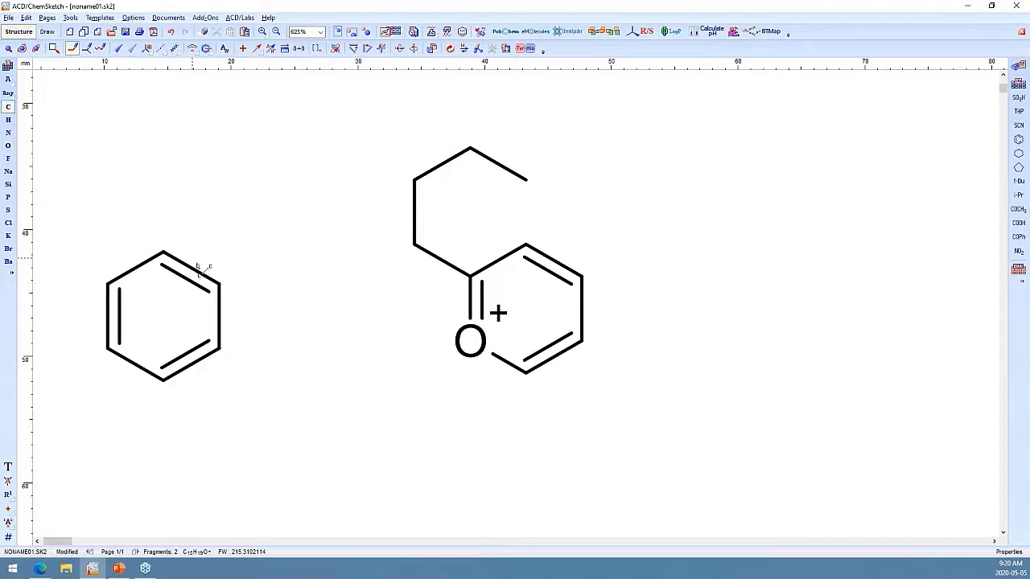
left_click(163, 253)
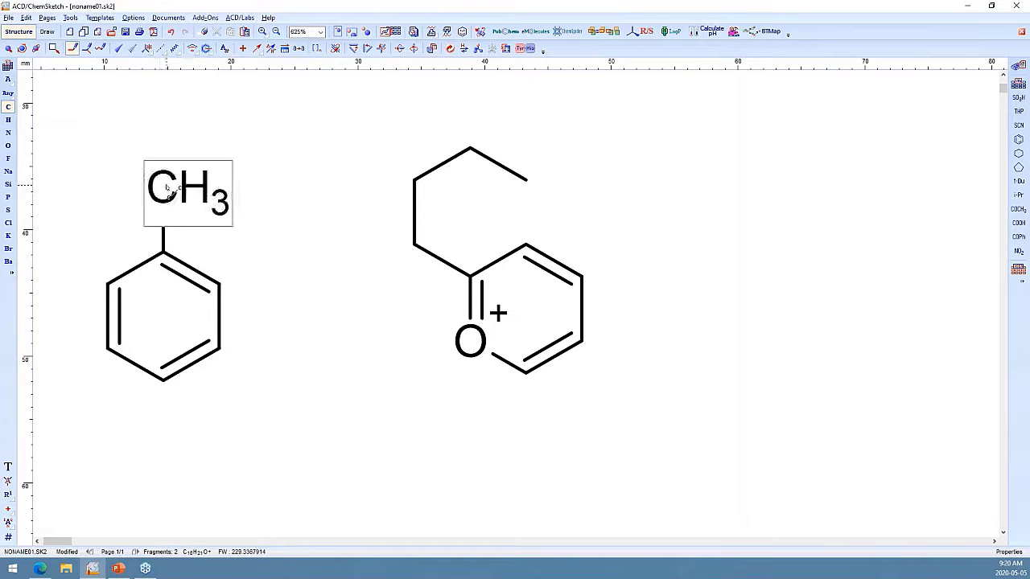
left_click(163, 186)
Draw an irregular seven-carbon chain from the new ring's upper-right atom with Draw Continuous, and clean up the structures.
left_click(86, 48)
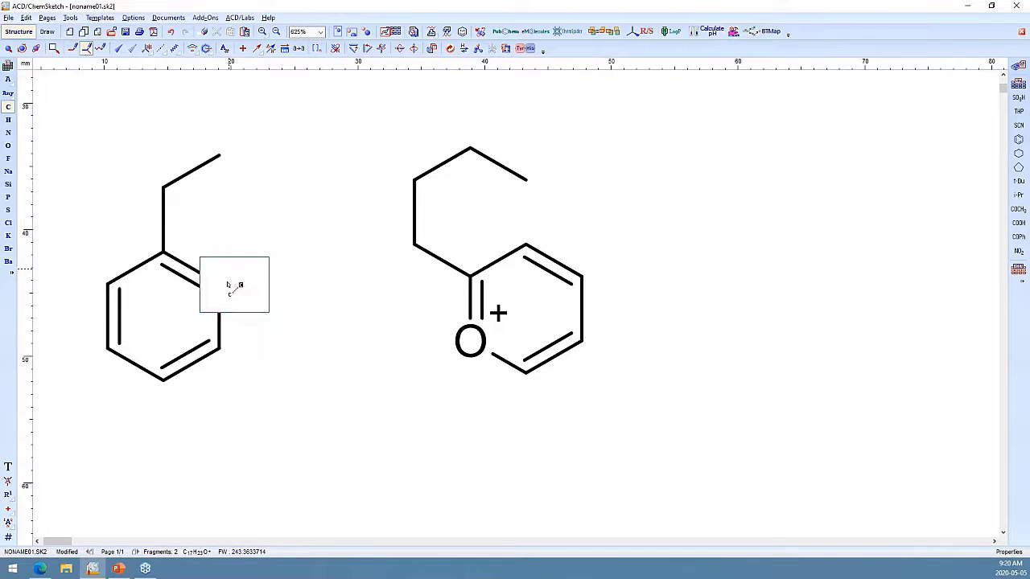
left_click(299, 269)
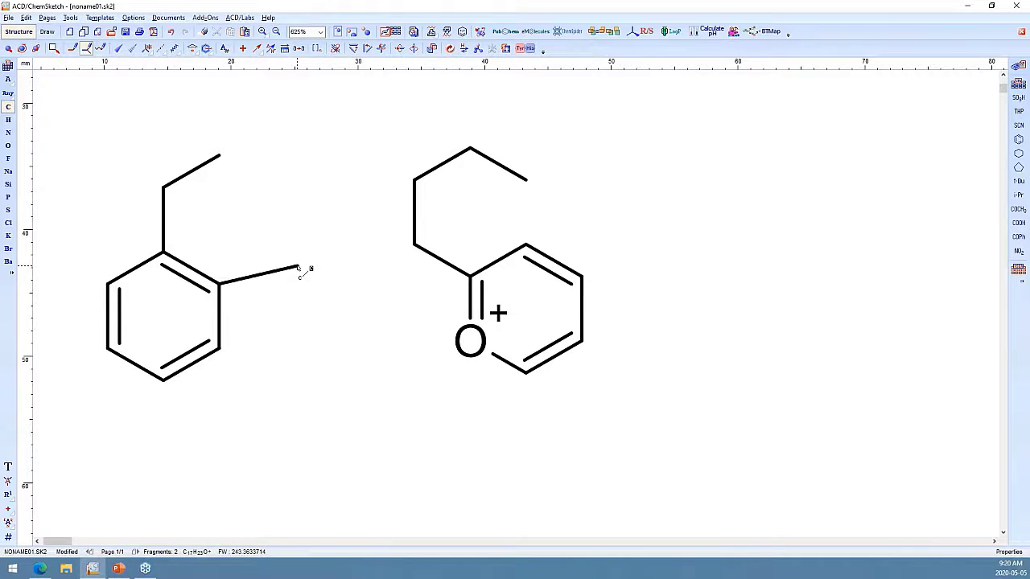
left_click(318, 329)
left_click(315, 403)
left_click(248, 431)
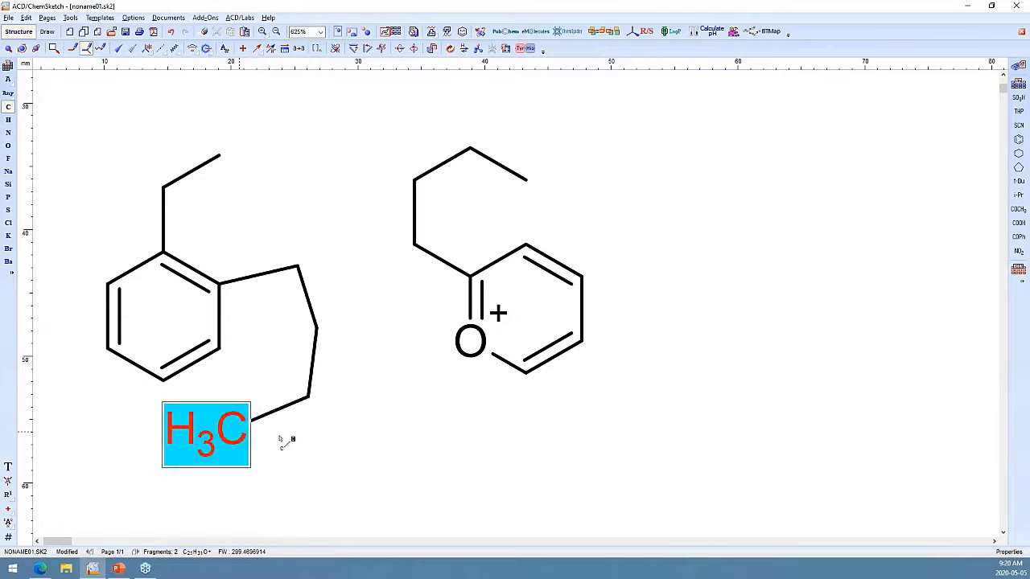
left_click(317, 446)
left_click(256, 489)
left_click(397, 479)
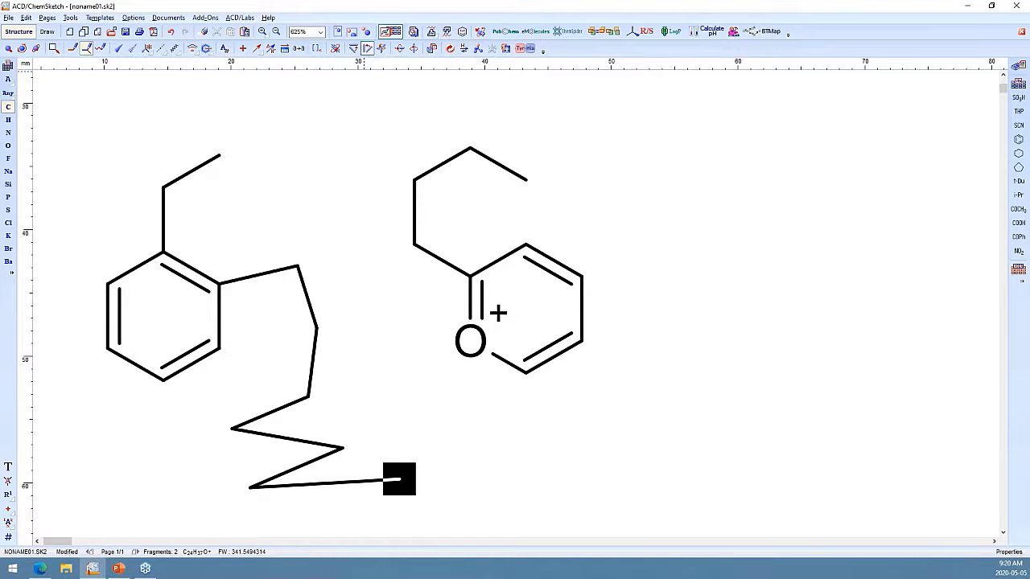
left_click(450, 49)
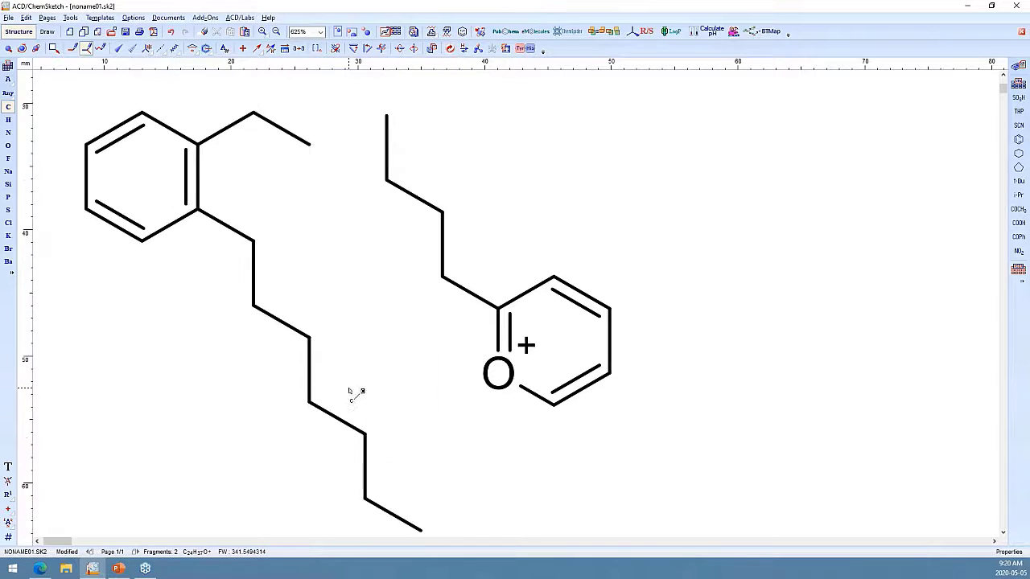
Draw a continuous chain of nine oxygen atoms from the bottom atom of the benzene ring and clean up the structure.
scroll(321, 261, "up", 1)
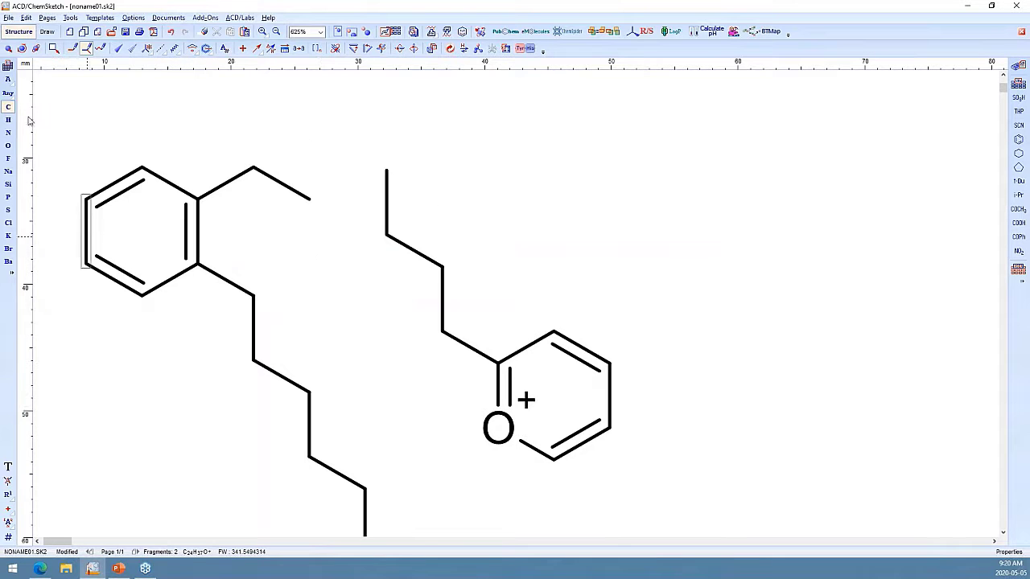
left_click(8, 146)
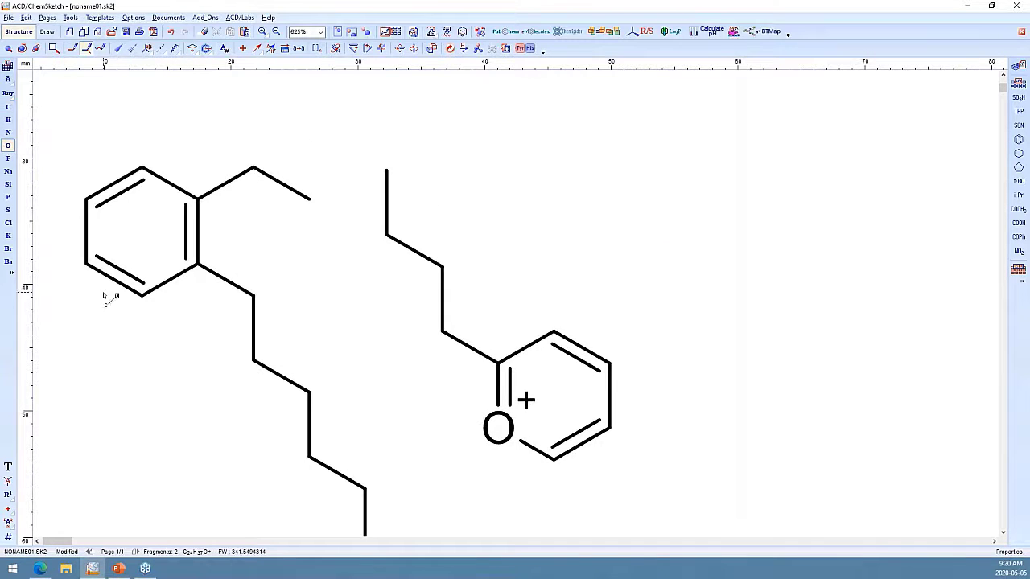
left_click(145, 293)
left_click_drag(134, 371, 136, 381)
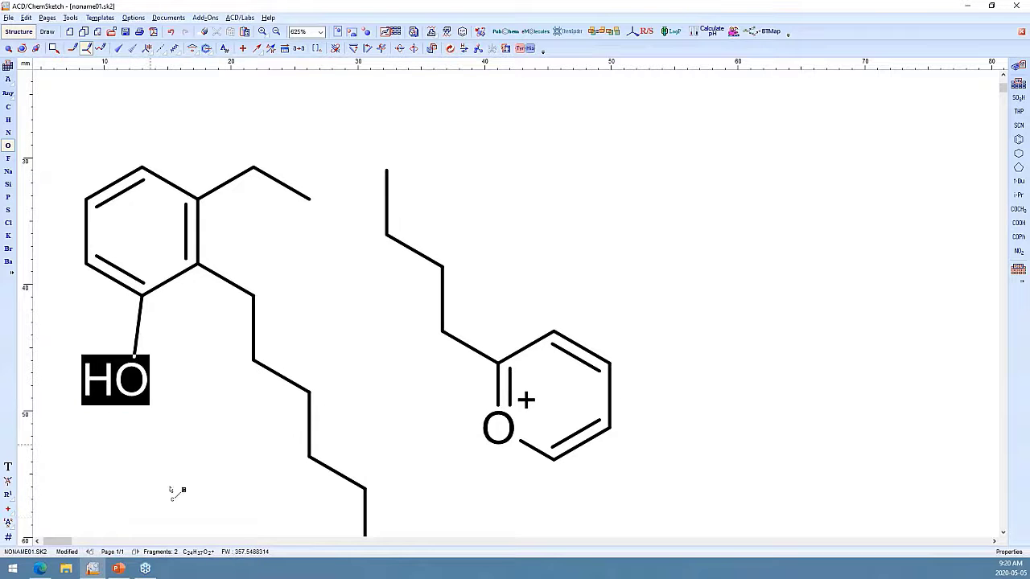
scroll(149, 451, "down", 1)
left_click(143, 419)
scroll(148, 467, "down", 1)
left_click(148, 465)
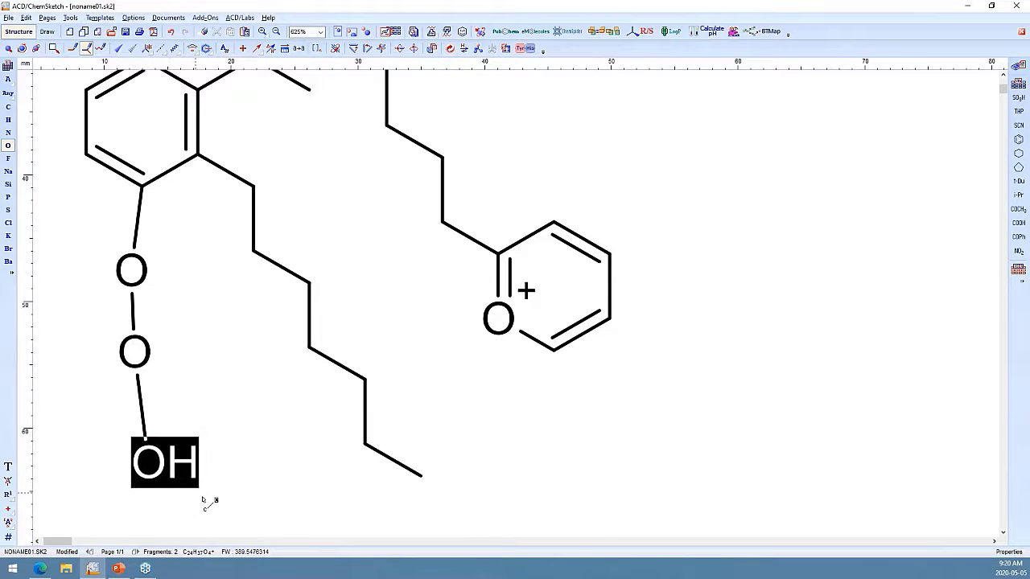
scroll(223, 473, "down", 1)
left_click(218, 471)
left_click(287, 483)
left_click(410, 481)
left_click(411, 480)
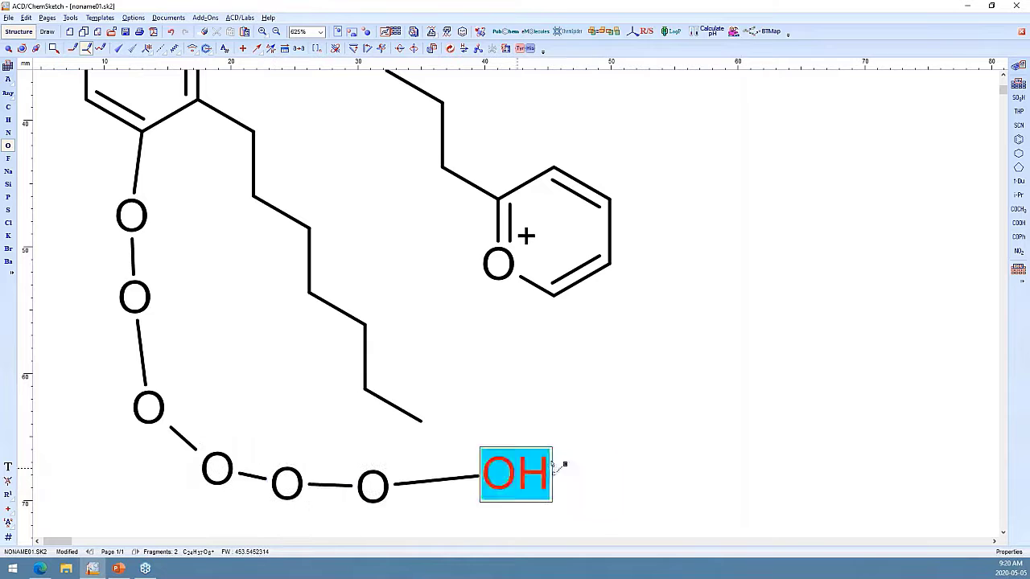
left_click(503, 475)
left_click(603, 459)
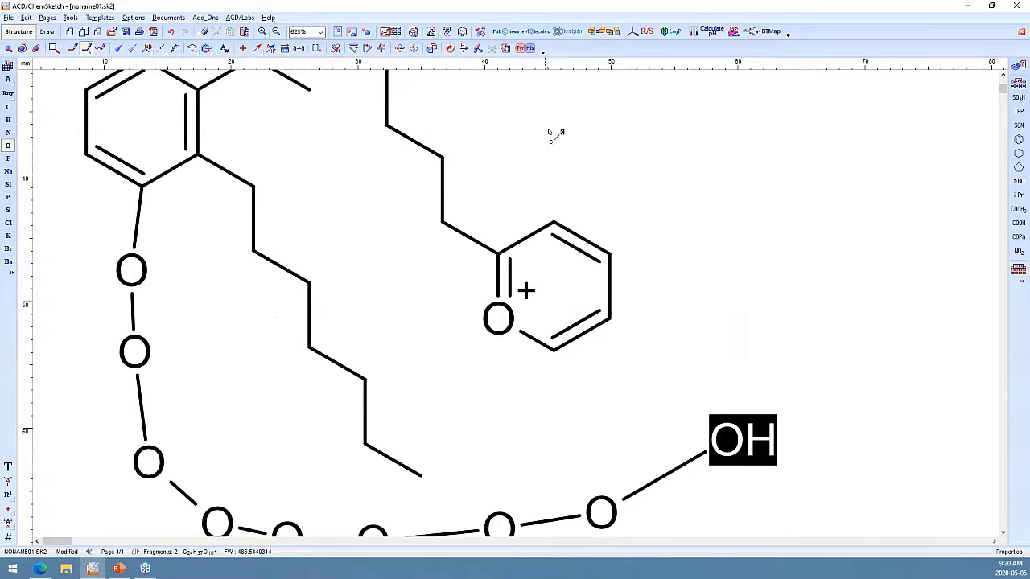
left_click(449, 48)
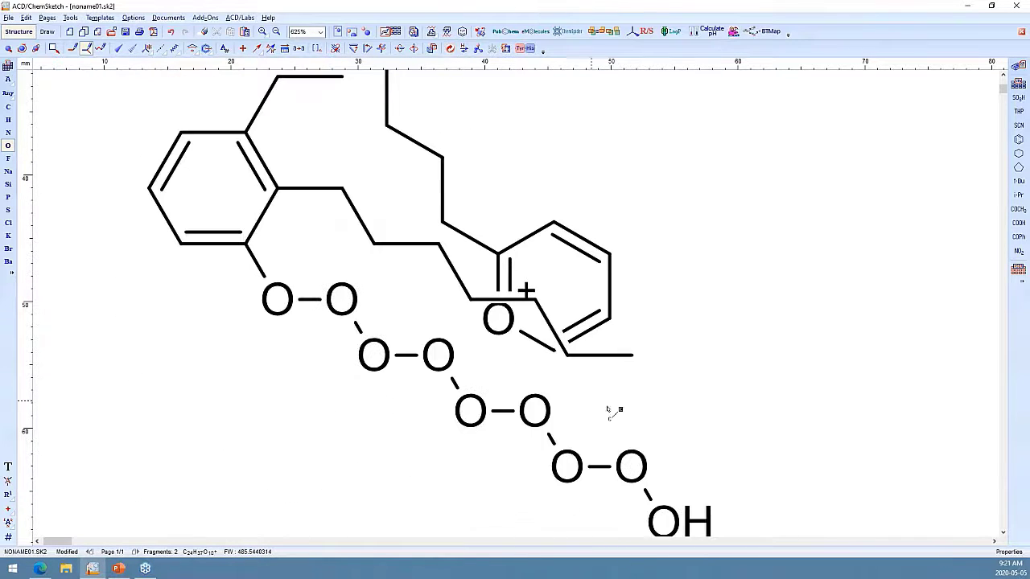
Select both structures together and move them about 5 mm to the right.
scroll(616, 413, "up", 1)
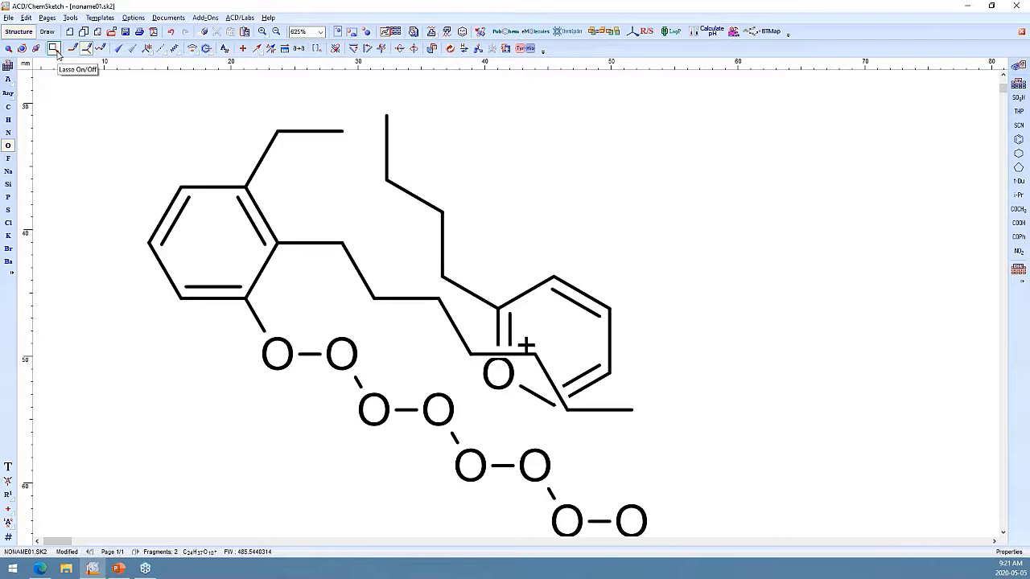
left_click(8, 48)
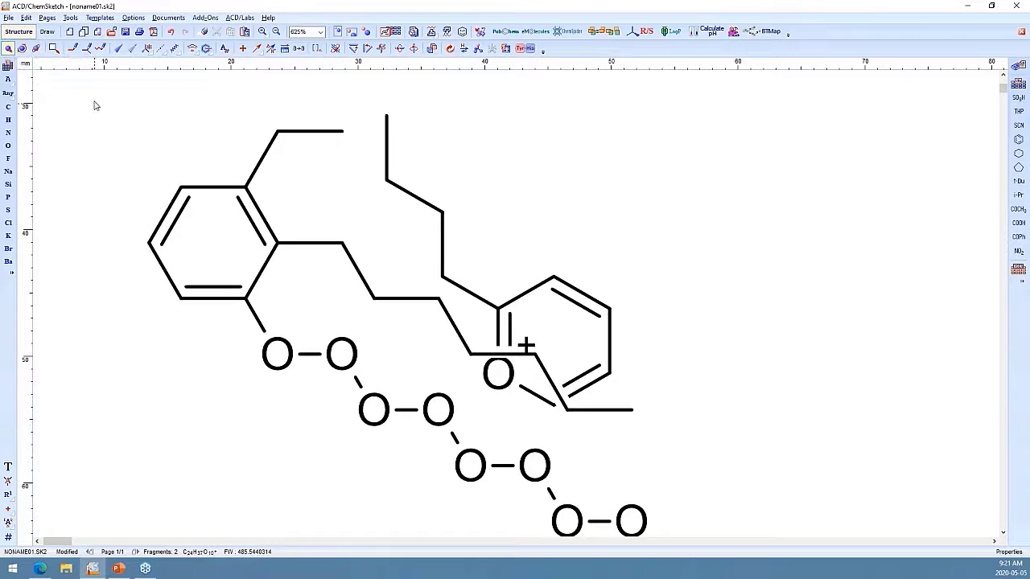
left_click_drag(95, 101, 683, 531)
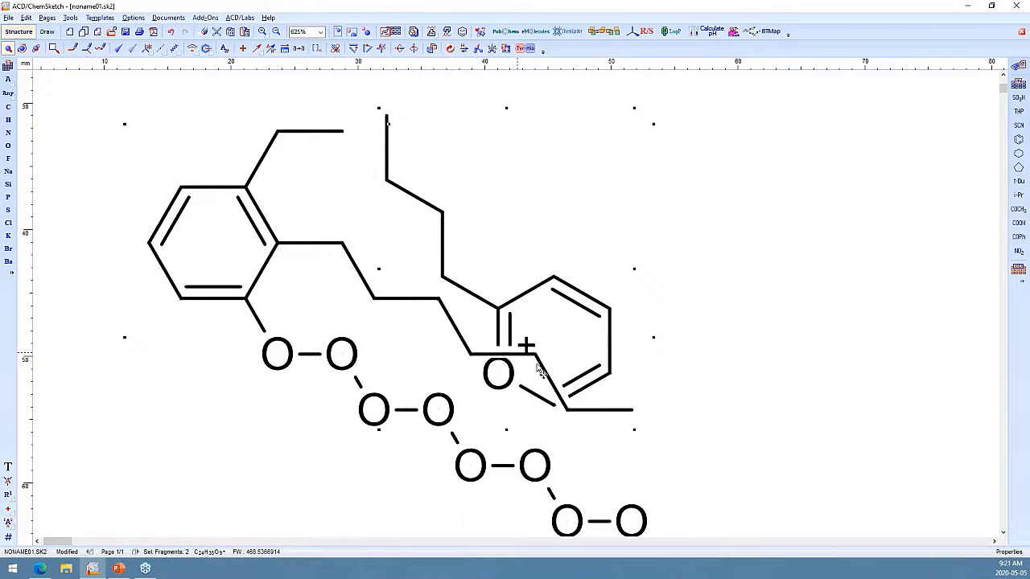
mouse_move(567, 354)
left_mouse_down()
mouse_move(738, 319)
mouse_move(476, 329)
mouse_move(607, 352)
left_mouse_up()
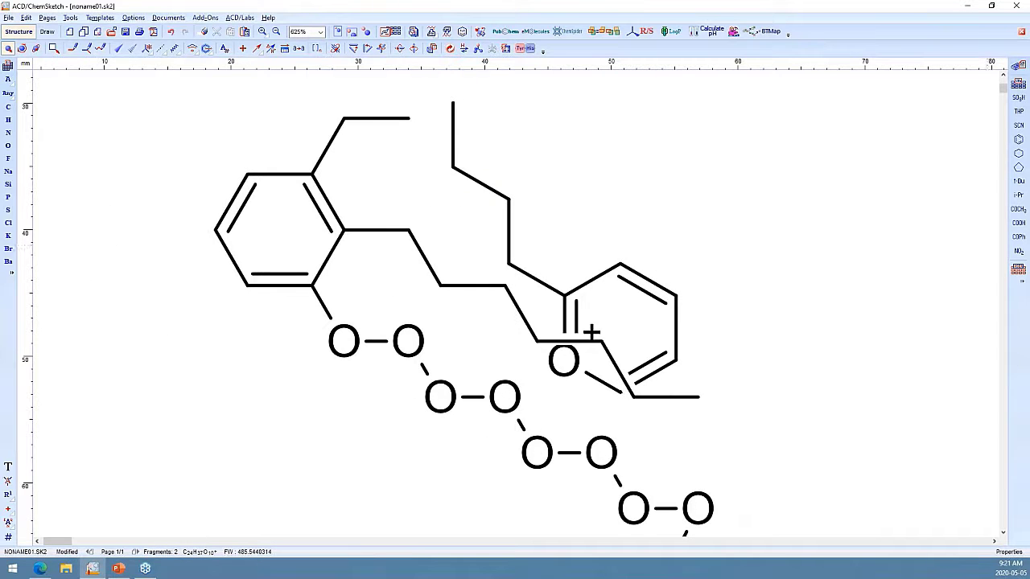
Look up Acetaminophen in the ACD/Dictionary without searching for the drawn structure, and place it in the empty space below the existing structures.
key("alt+Tab")
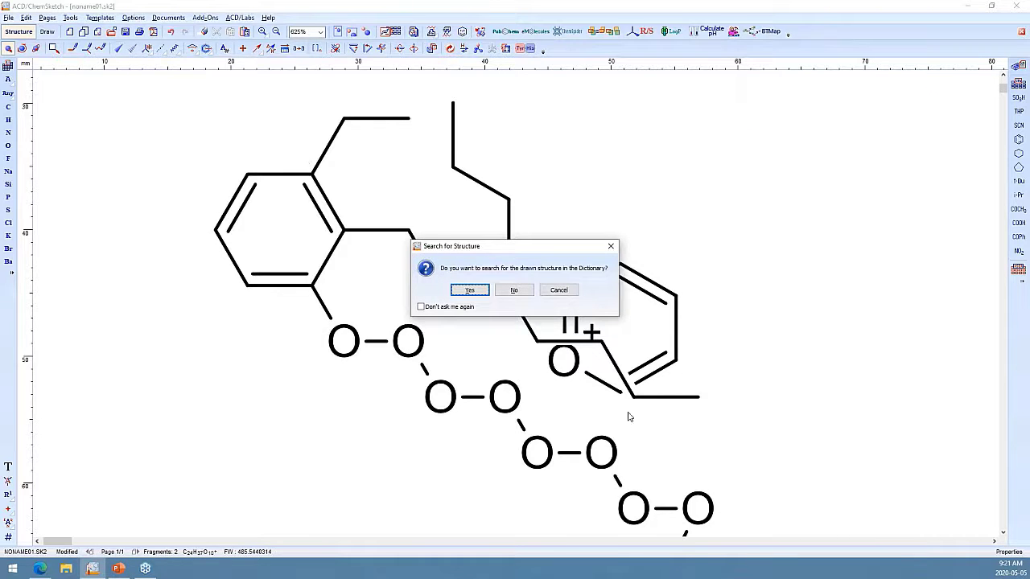
left_click(514, 289)
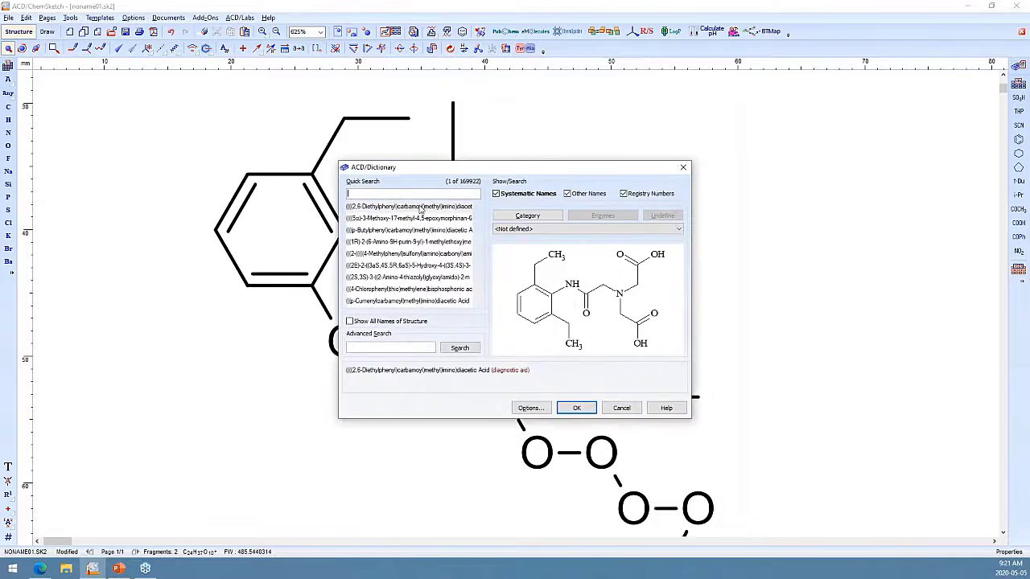
type("ac")
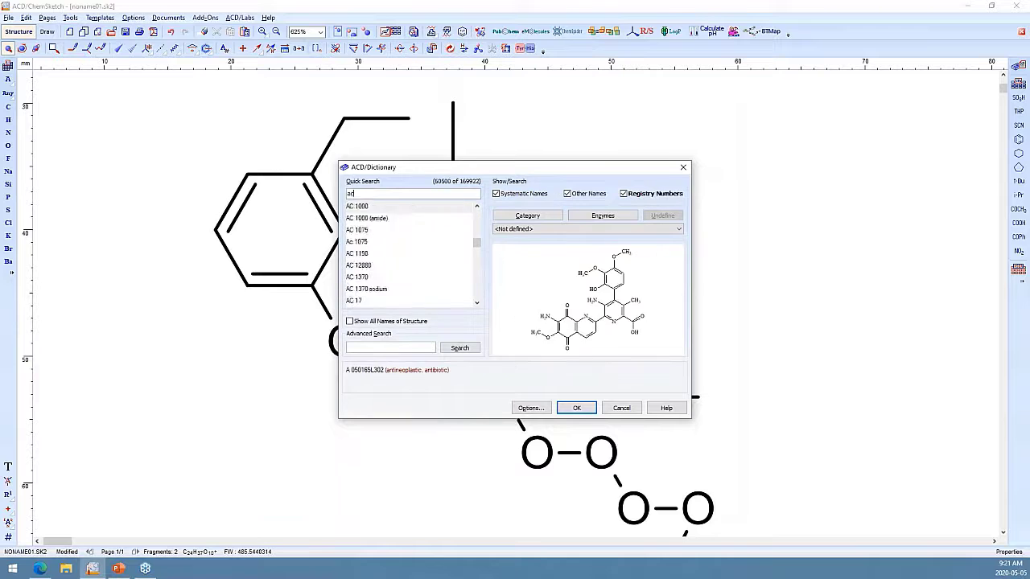
type("eta")
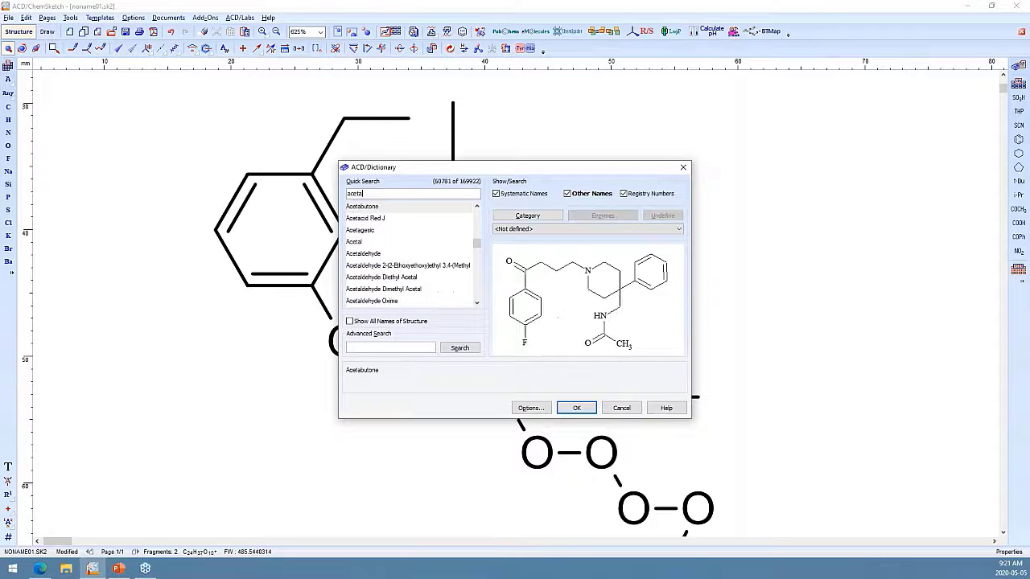
type("minophe")
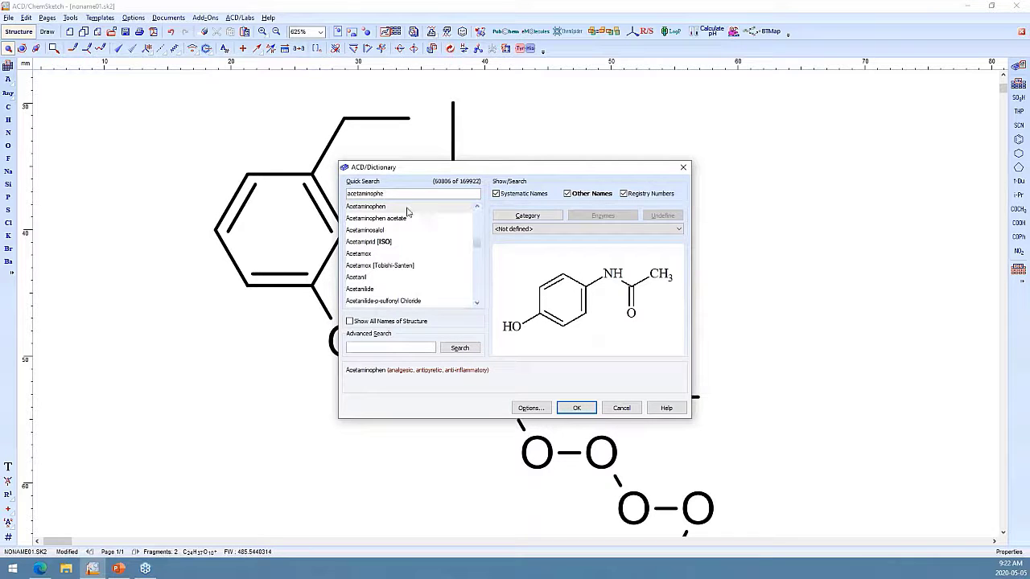
left_click(577, 408)
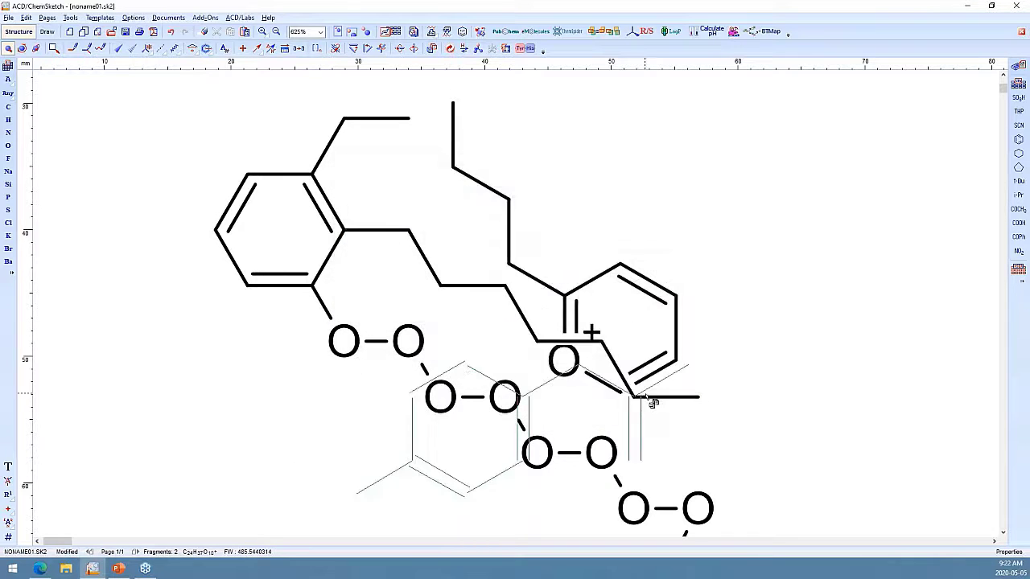
scroll(654, 402, "down", 5)
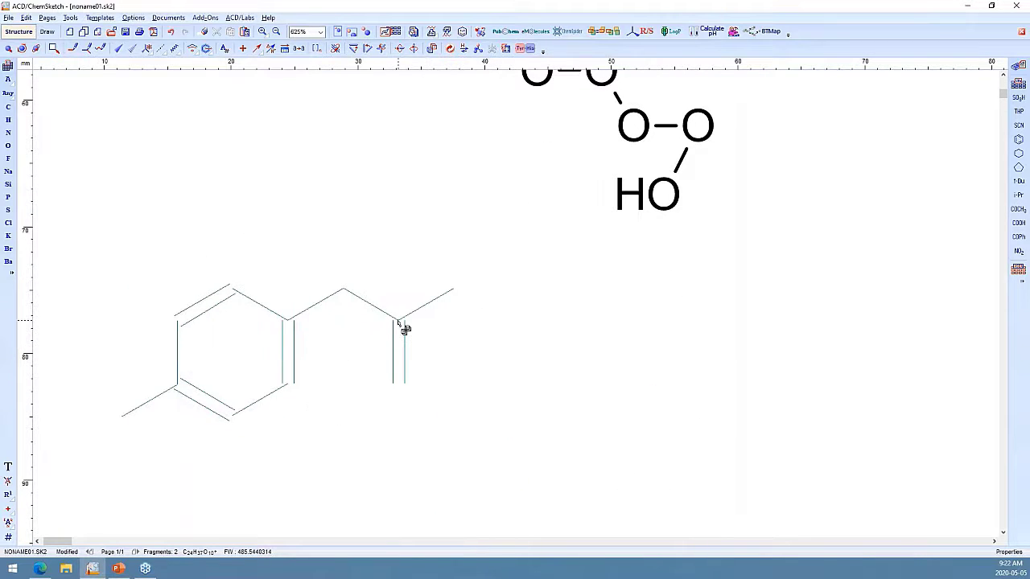
left_click(404, 329)
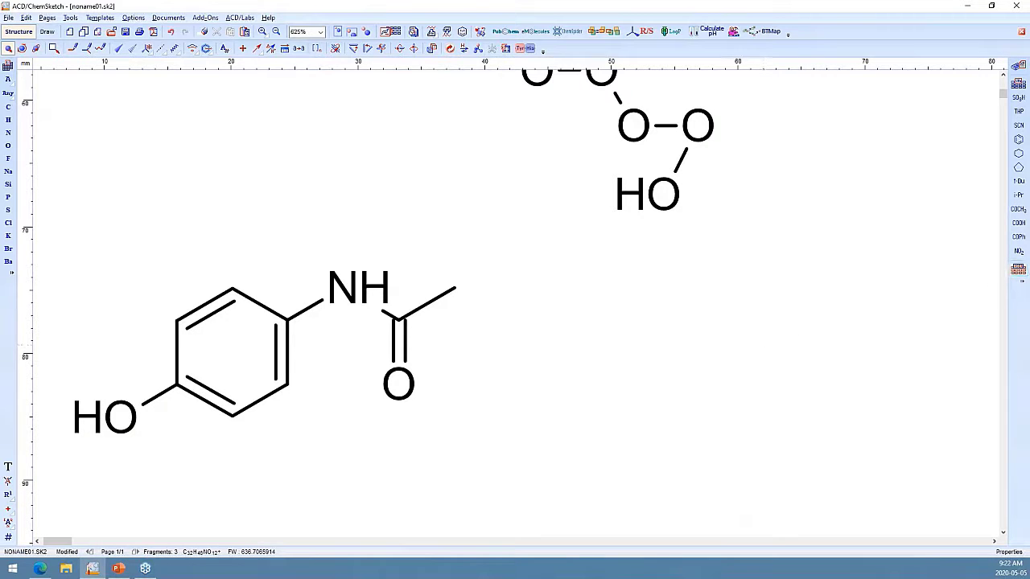
Add a new page and draw two benzene rings on it, joined by a single bond.
key("alt+Tab")
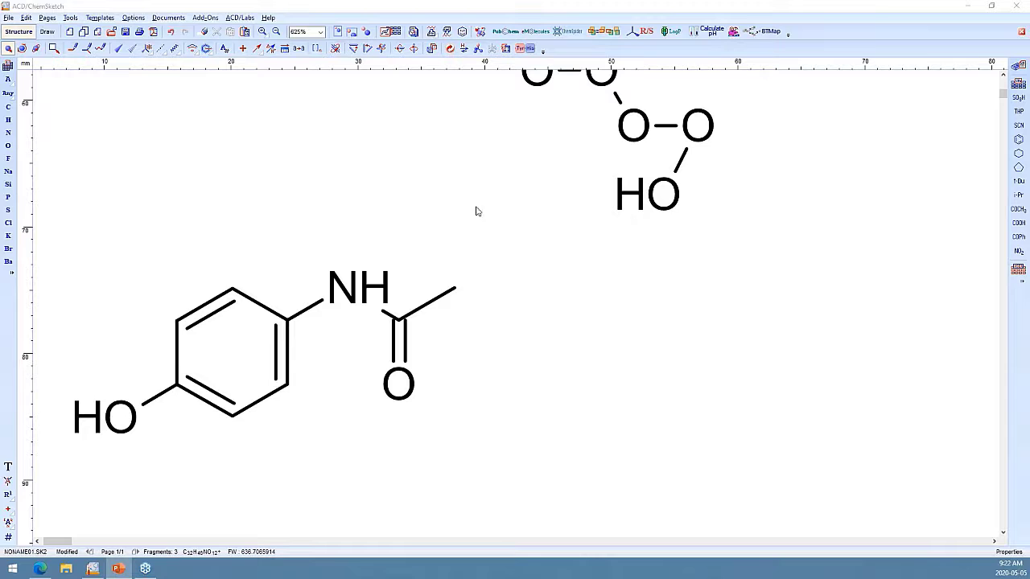
left_click(84, 33)
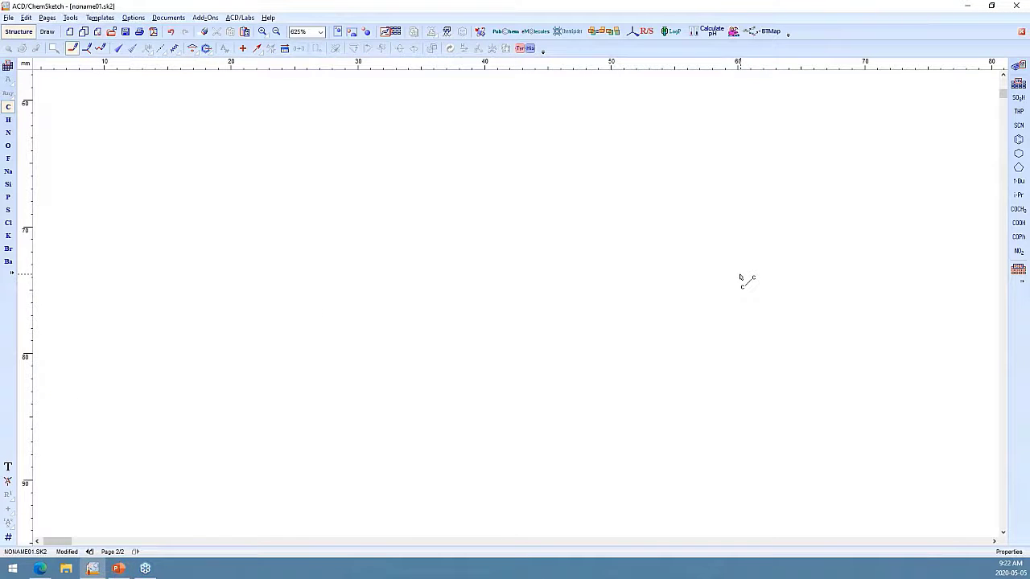
left_click(1019, 270)
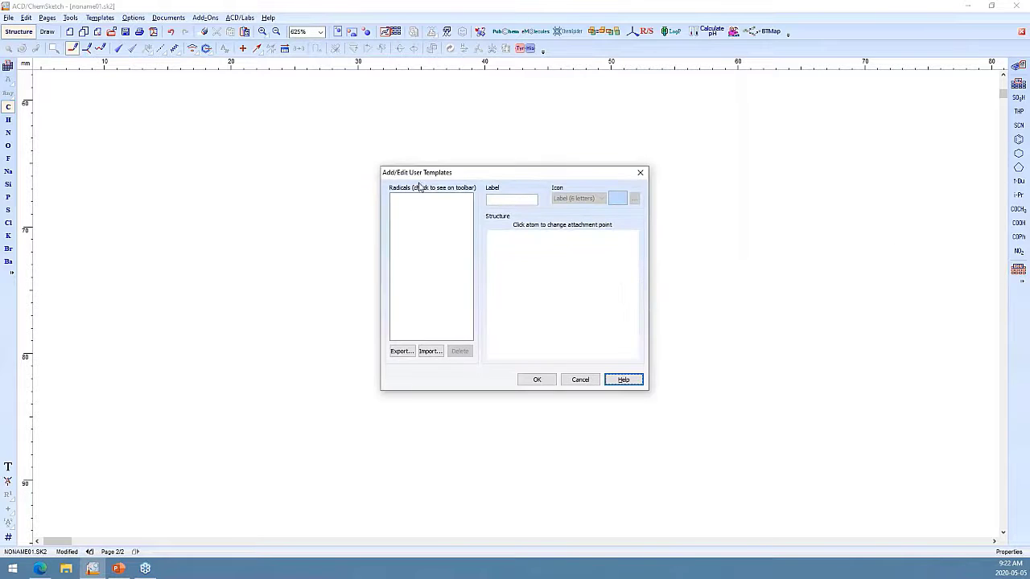
left_click(639, 173)
left_click(1019, 140)
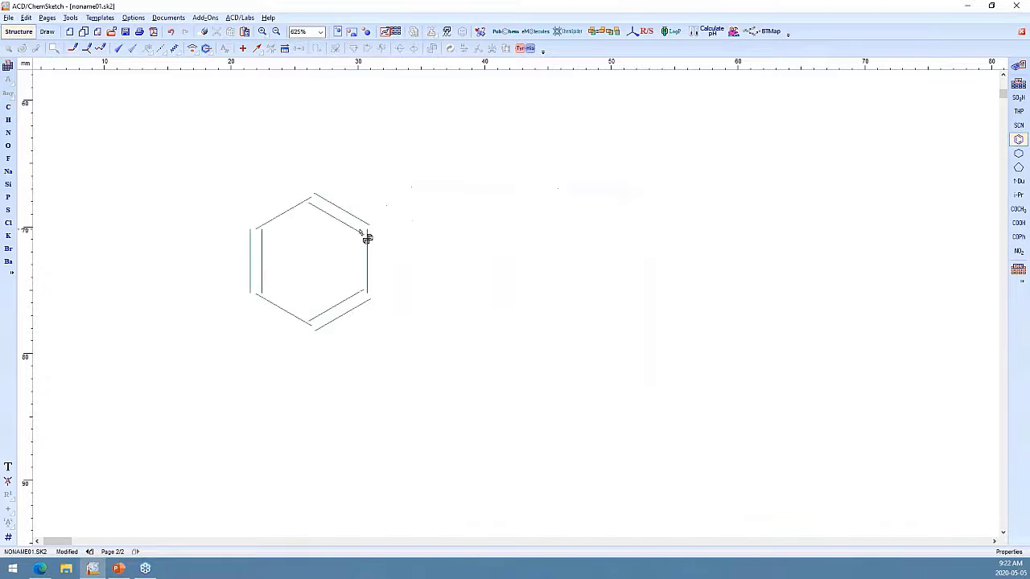
left_click(362, 230)
left_click(362, 230)
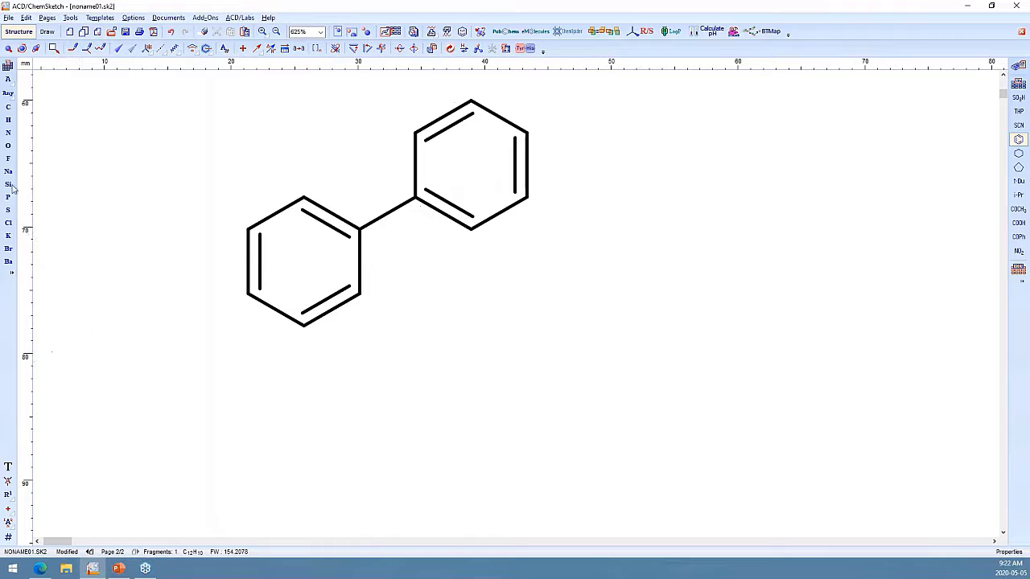
Attach methyl groups to the lower-left ring's two lower side atoms and an OH to the other ring's lower-right atom, and clean up the structure.
left_click(6, 107)
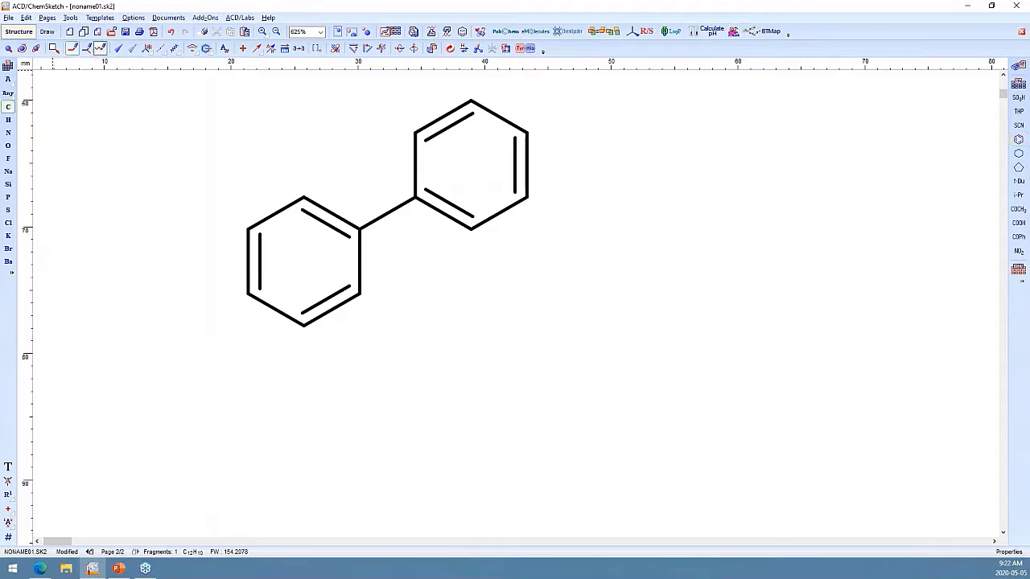
left_click(358, 296)
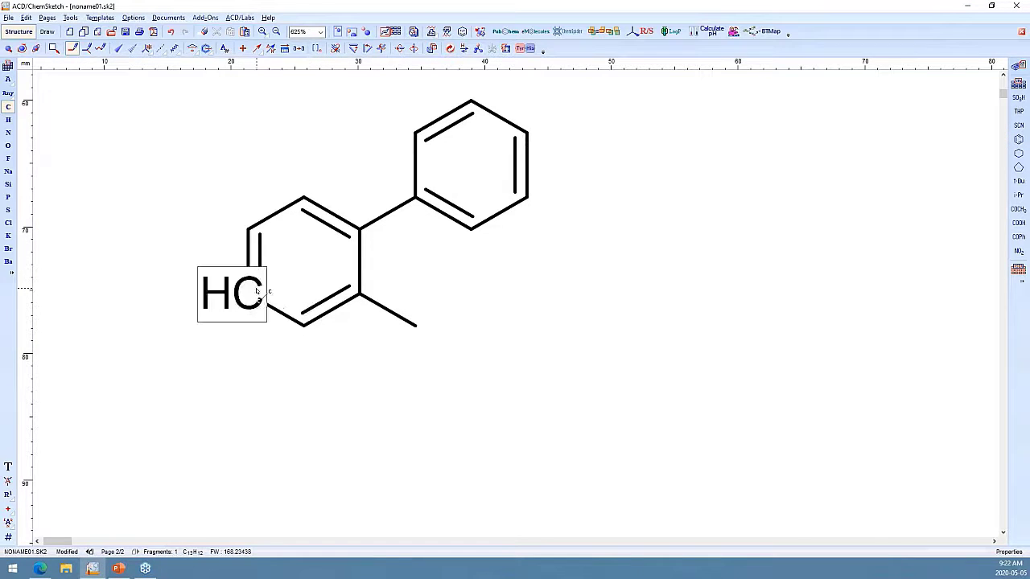
left_click(247, 294)
left_click(8, 146)
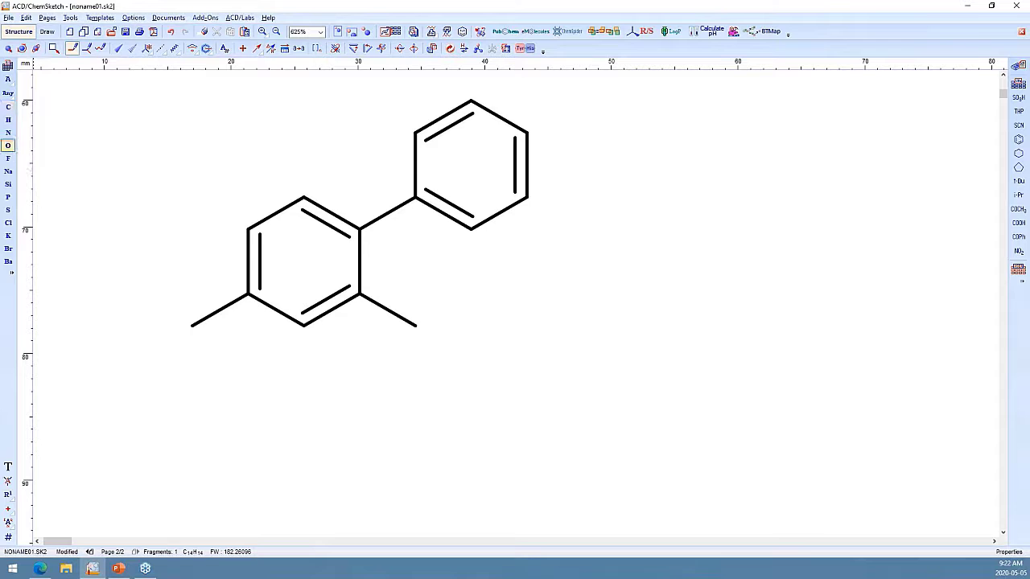
left_click_drag(528, 196, 592, 208)
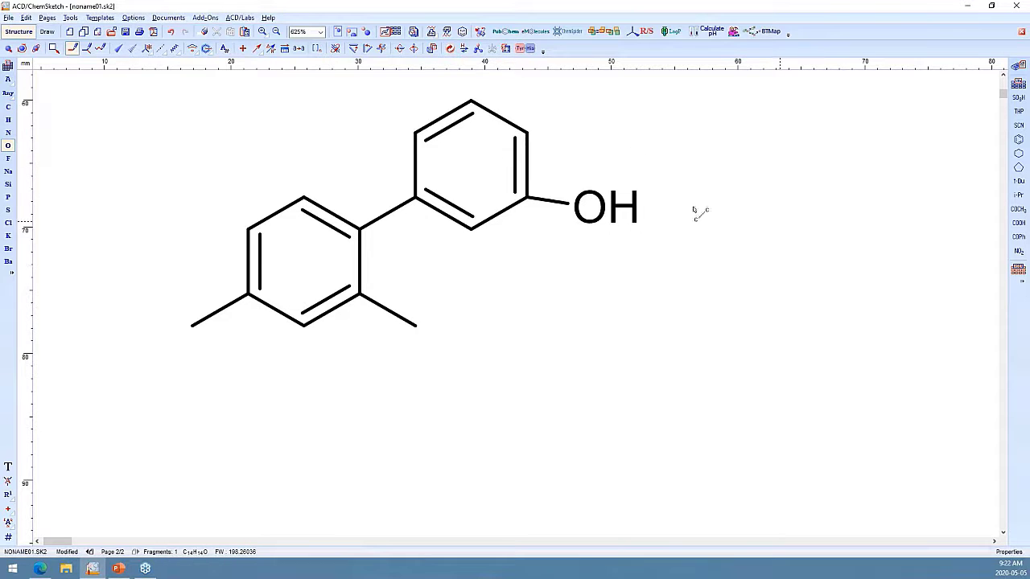
scroll(387, 257, "up", 1)
left_click(450, 49)
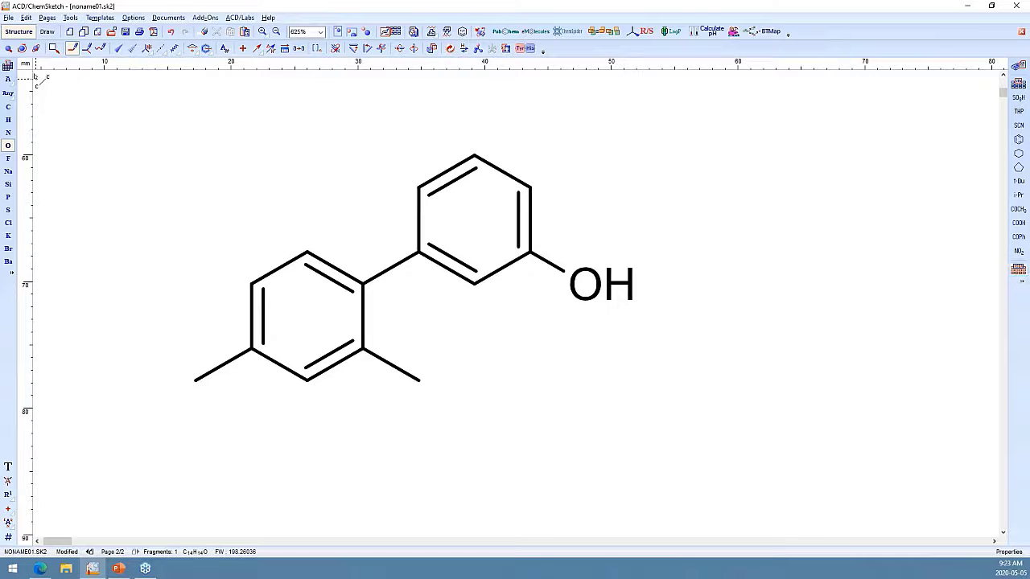
Select the whole structure, start a user template from it and enter the author's first name as its label.
left_click(8, 48)
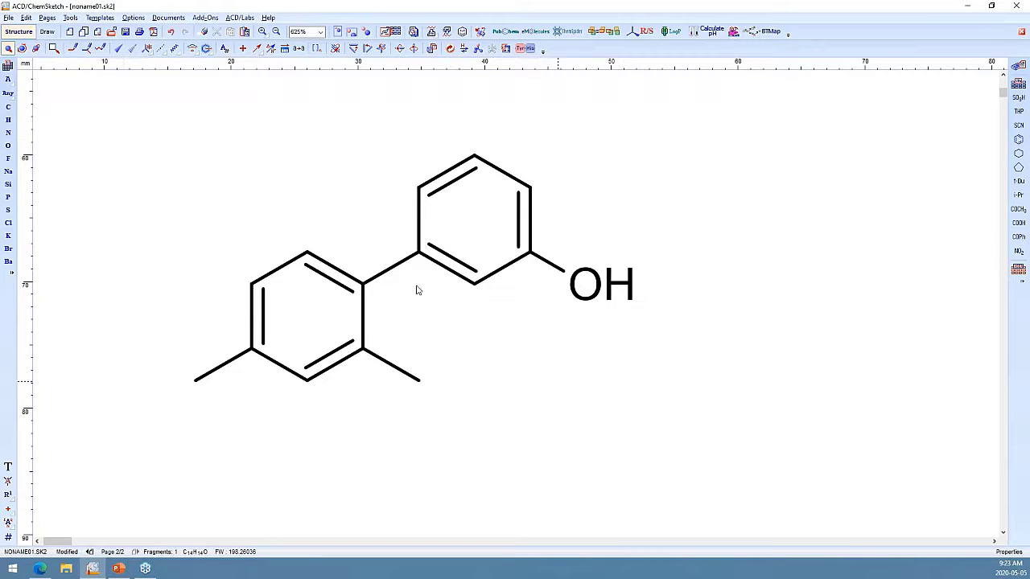
left_click(54, 50)
mouse_move(143, 266)
left_mouse_down()
mouse_move(223, 467)
mouse_move(625, 393)
mouse_move(651, 161)
mouse_move(396, 132)
mouse_move(147, 263)
left_mouse_up()
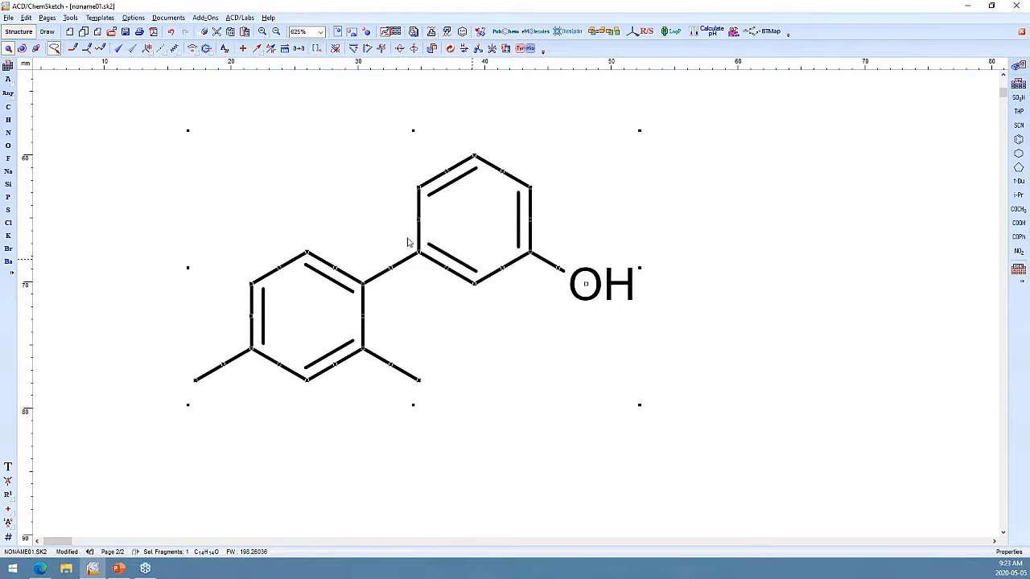
left_click(1018, 270)
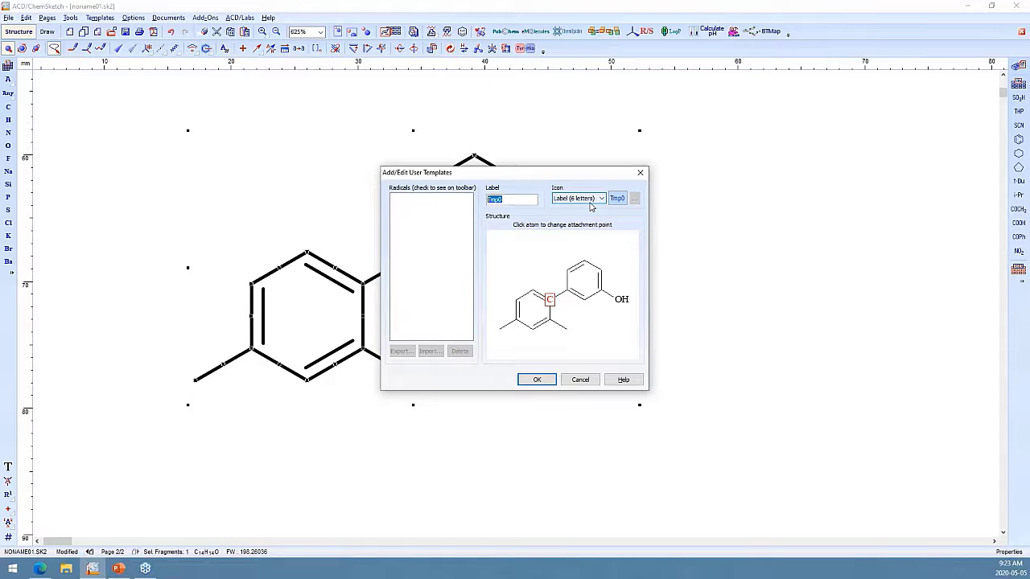
type("jen")
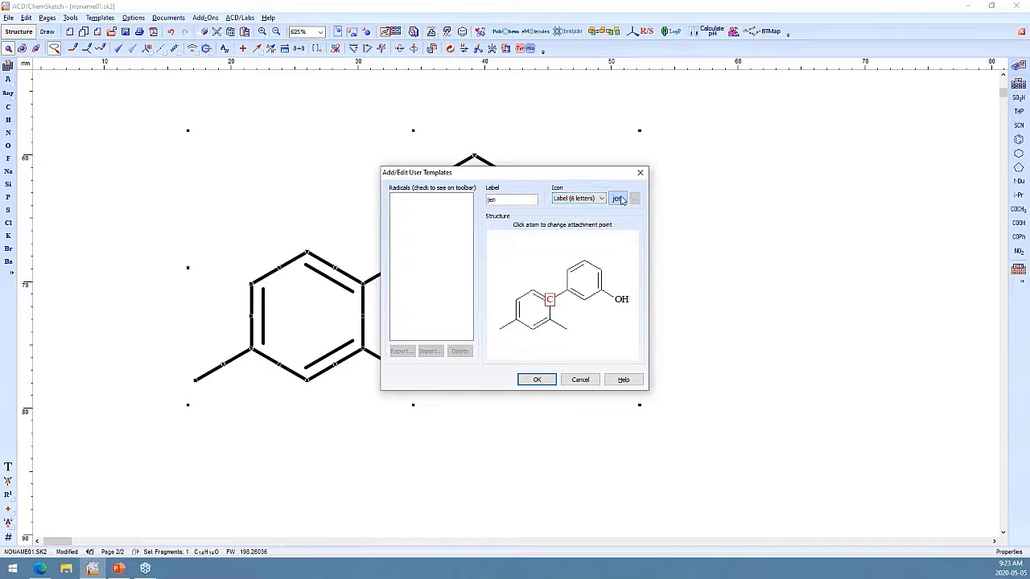
Set the template's icon type to Image, use computer.jpg from the Pictures folder, and save the template.
left_click(572, 200)
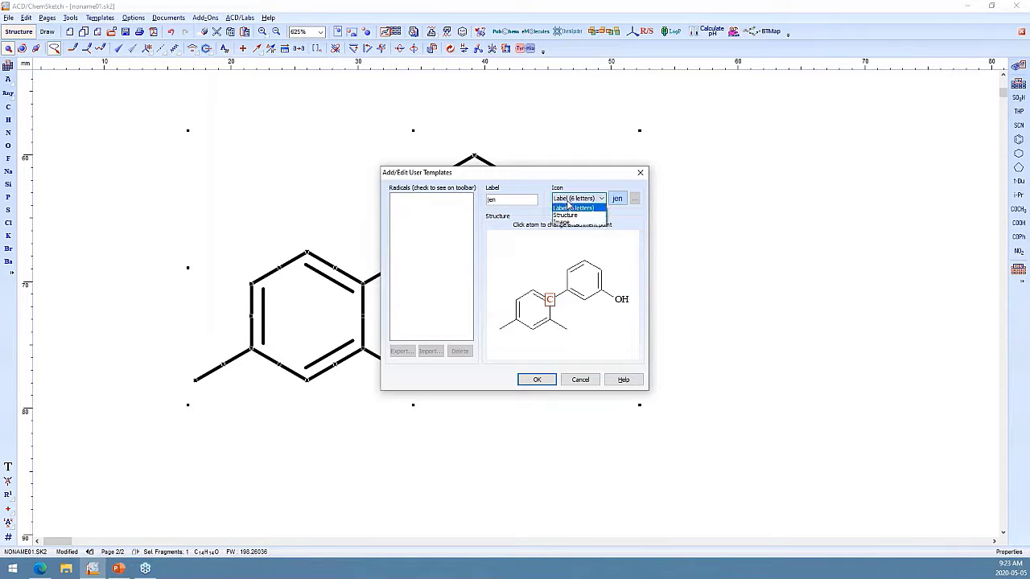
left_click(572, 216)
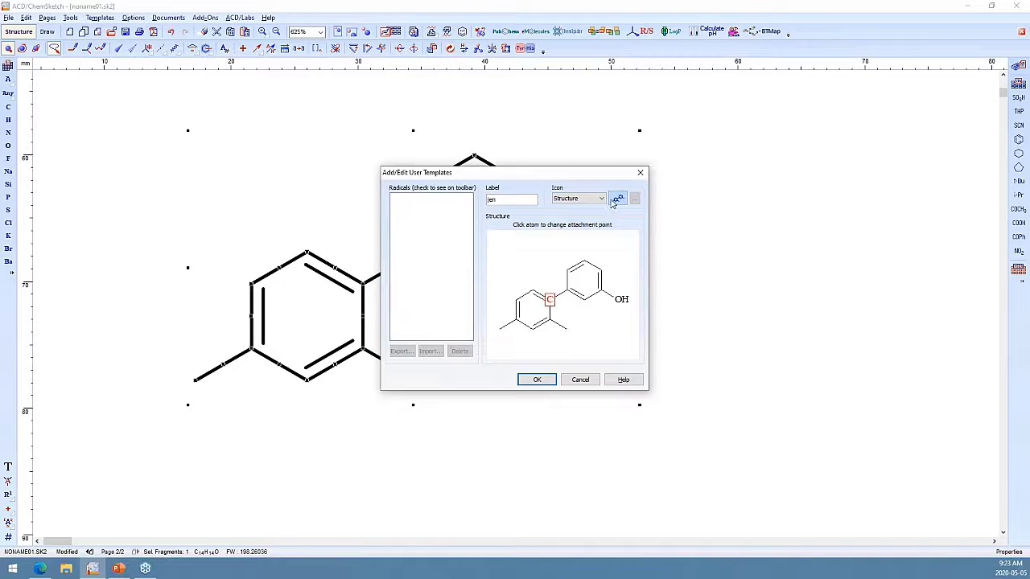
left_click(600, 198)
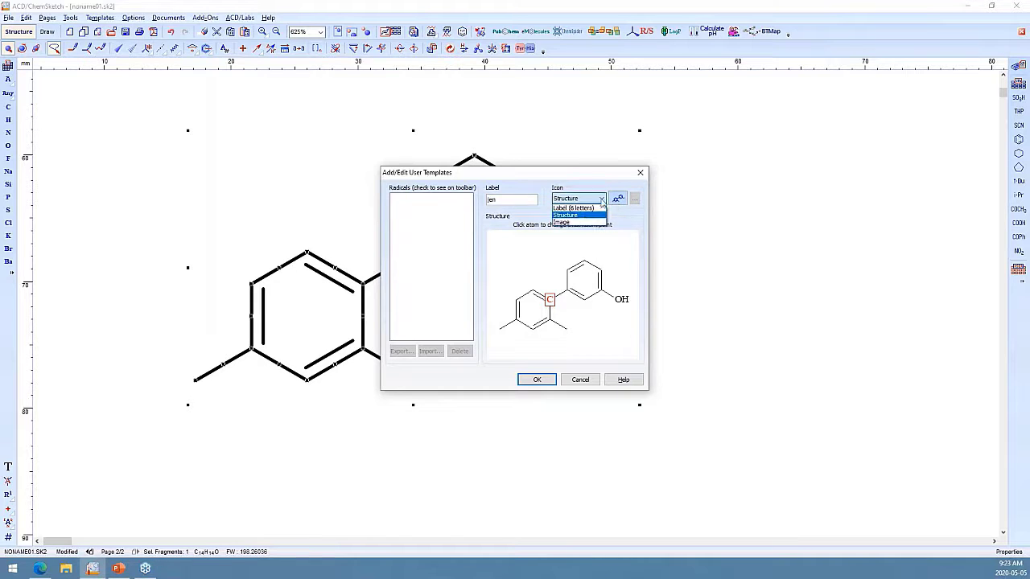
left_click(575, 223)
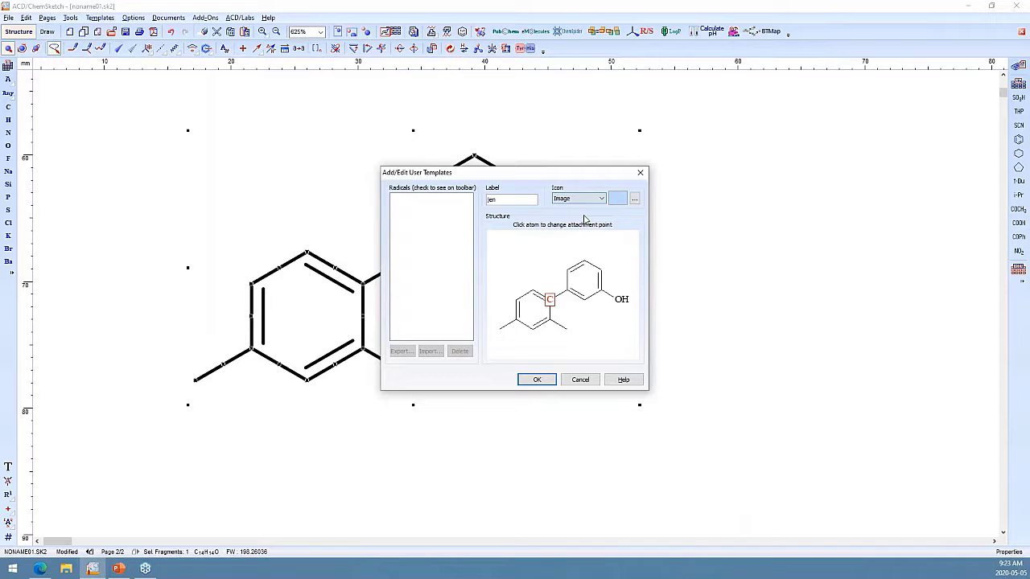
left_click(634, 199)
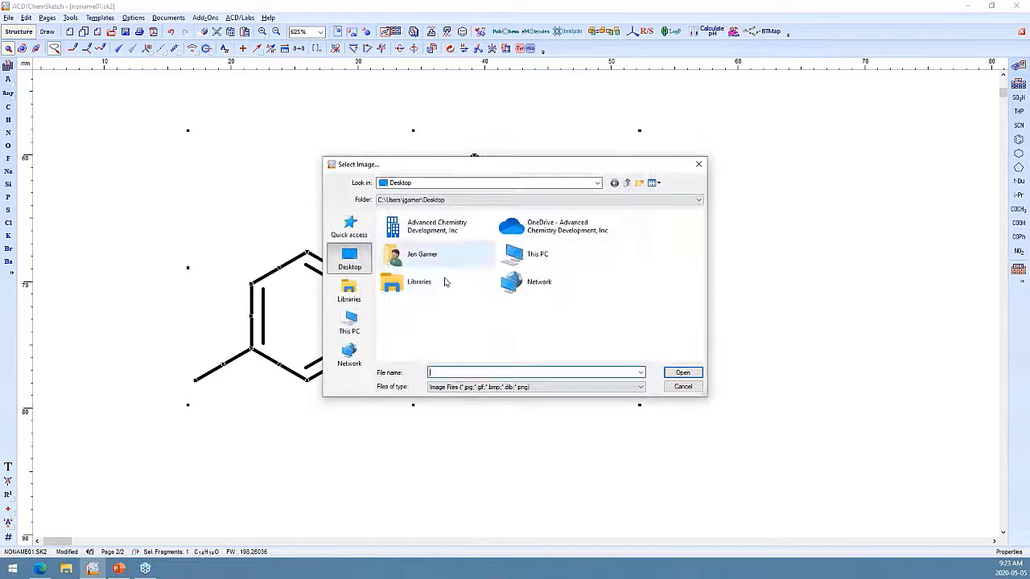
left_click(351, 323)
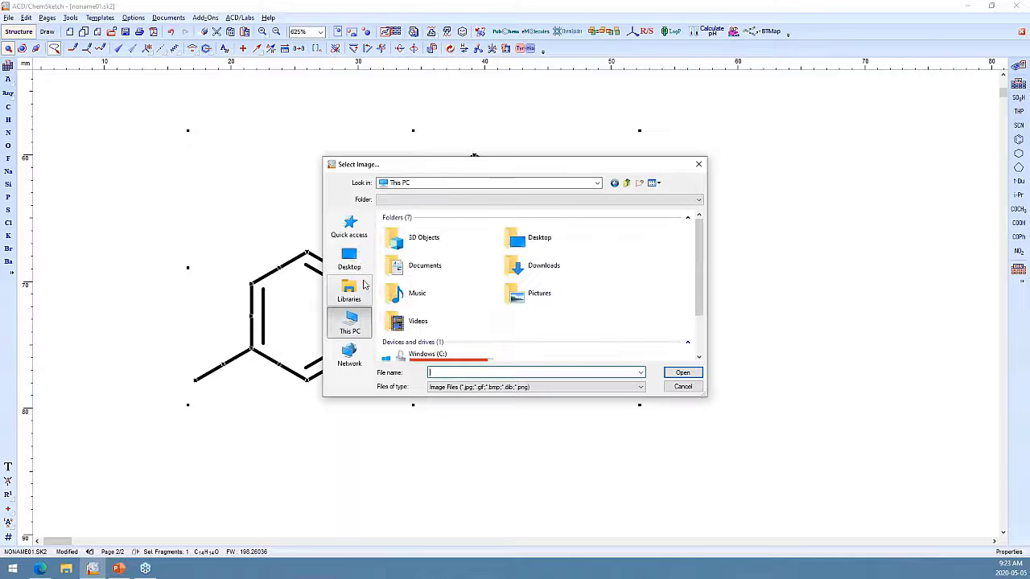
double_click(531, 295)
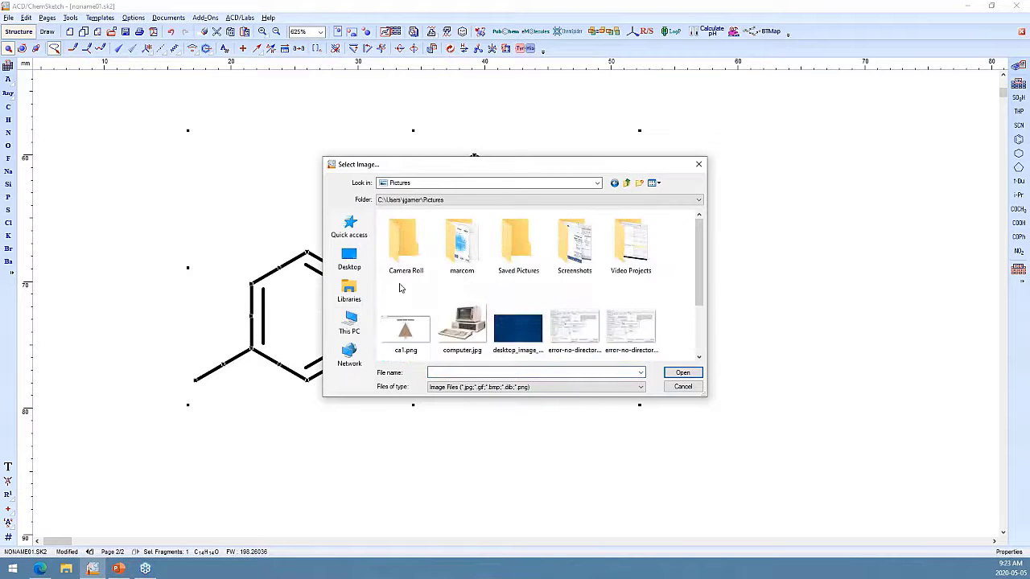
left_click(472, 341)
left_click(682, 373)
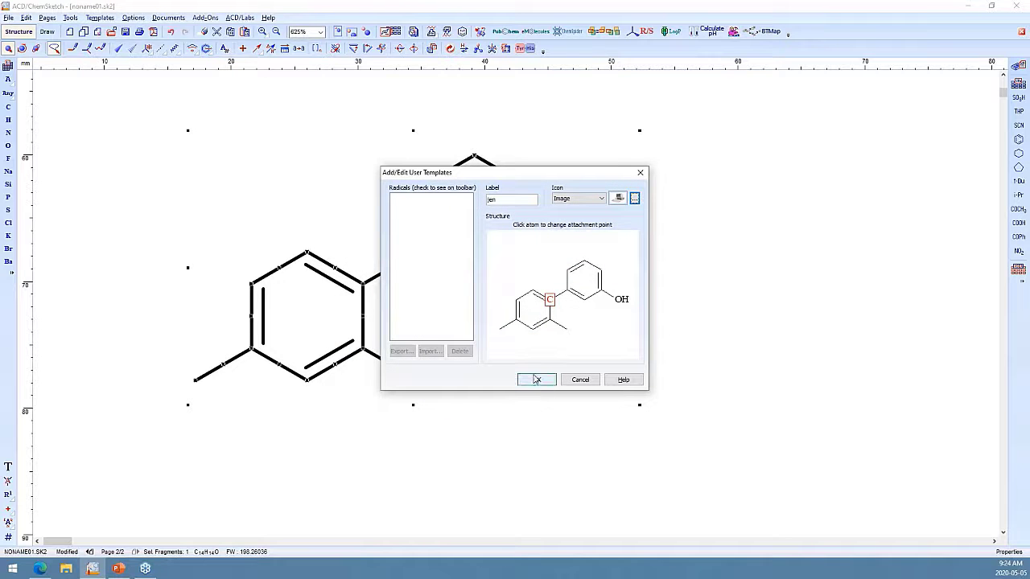
left_click(535, 380)
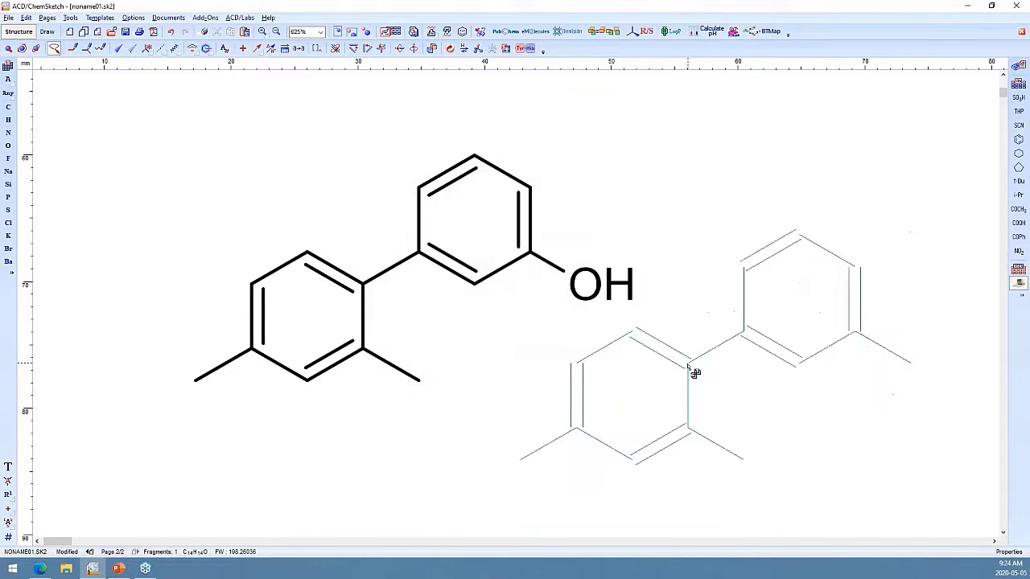
Place a copy of the new template structure below and to the right of the original.
scroll(692, 374, "down", 3)
scroll(508, 374, "down", 1)
left_click(509, 374)
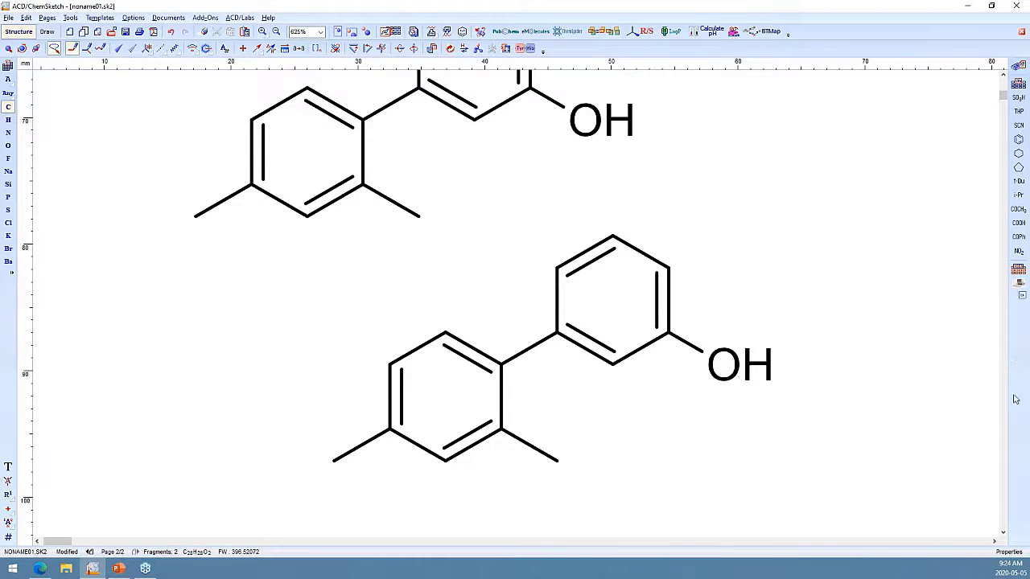
scroll(499, 334, "up", 3)
scroll(475, 333, "up", 2)
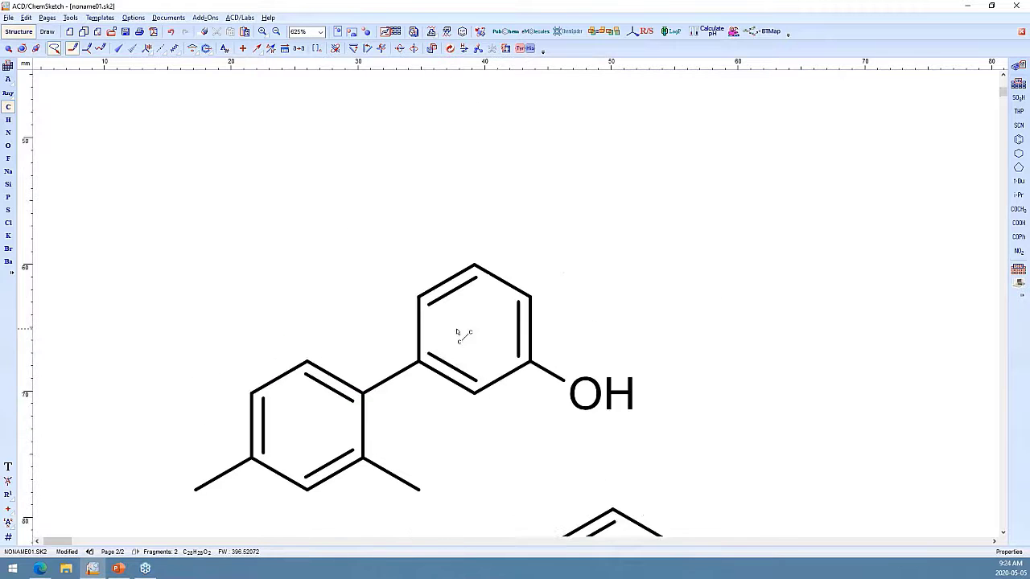
scroll(328, 246, "down", 3)
scroll(327, 252, "down", 2)
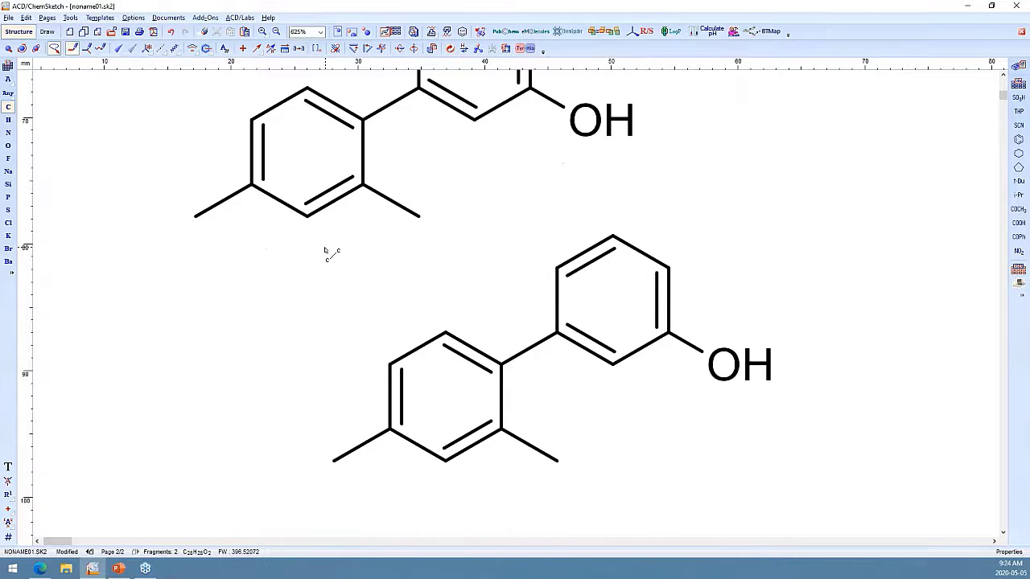
scroll(593, 268, "up", 4)
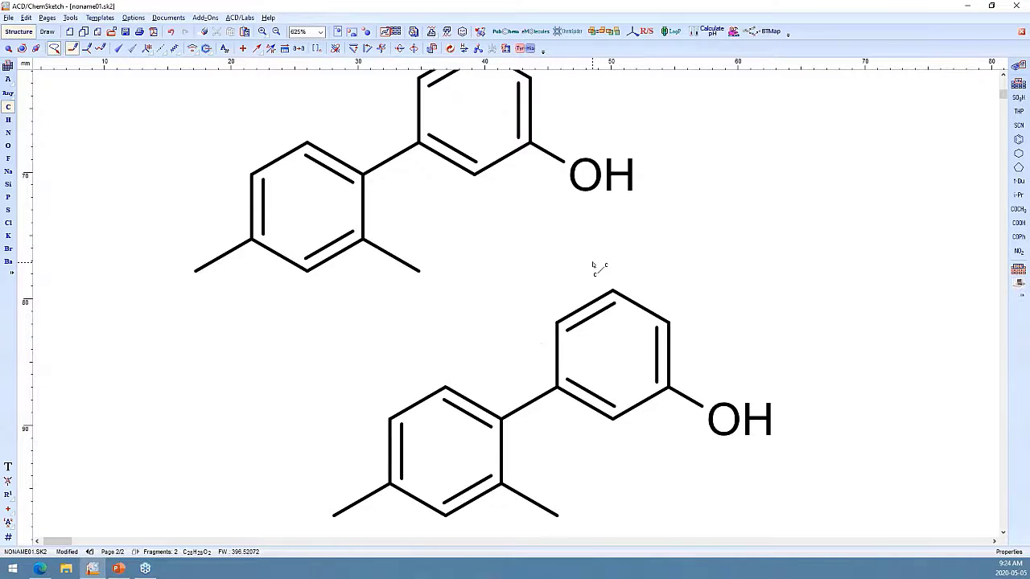
left_click(95, 18)
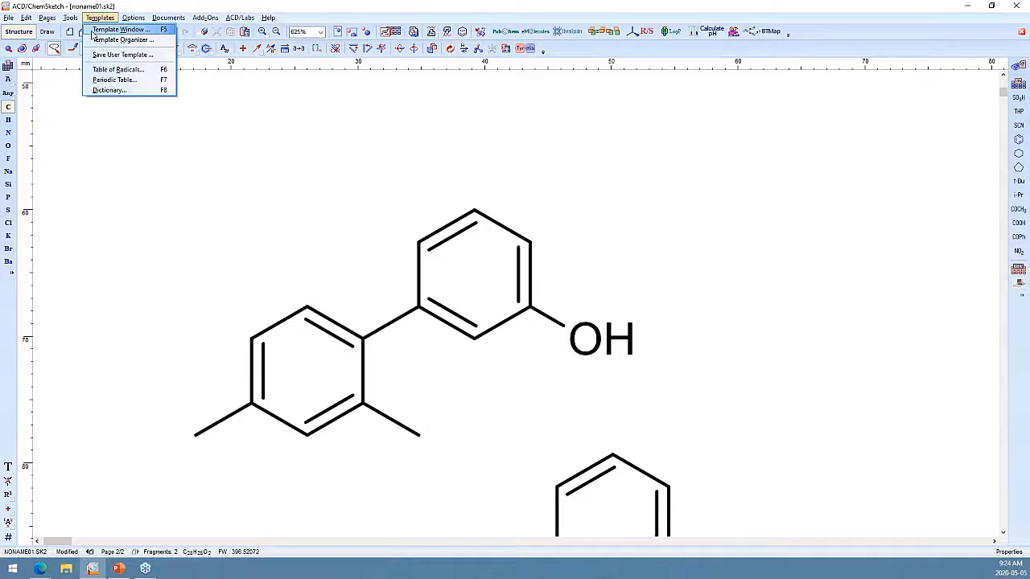
left_click(94, 20)
scroll(232, 350, "down", 3)
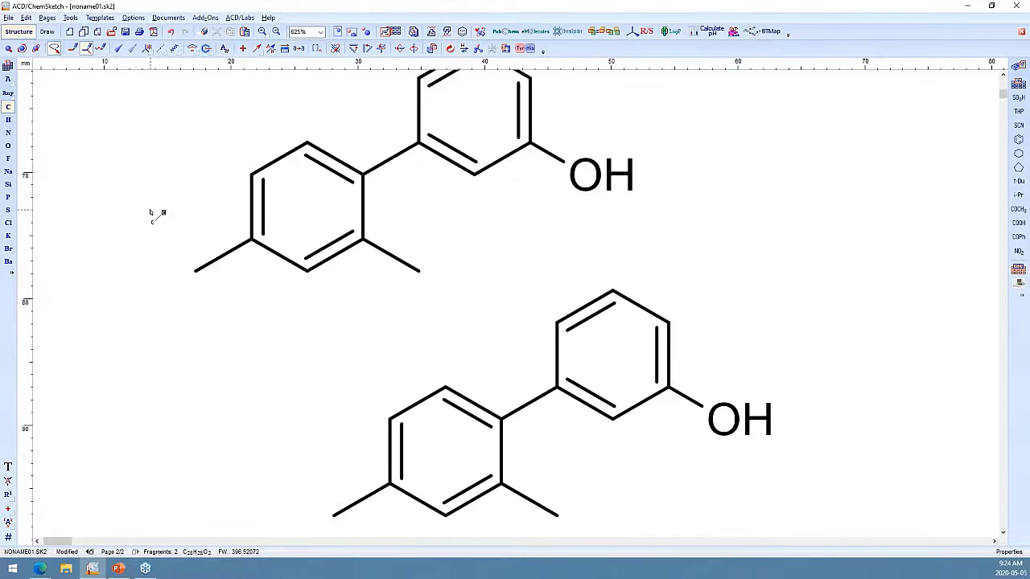
Draw two bonded nitrogen atoms above the original structure and attach a phosphorus atom below the first nitrogen.
scroll(386, 223, "up", 4)
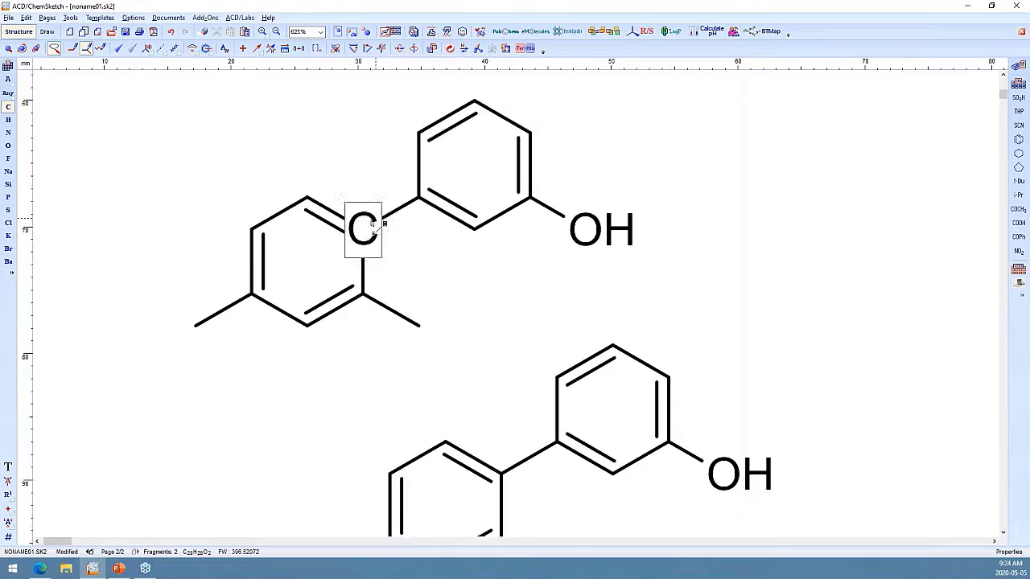
left_click(10, 132)
left_click(206, 171)
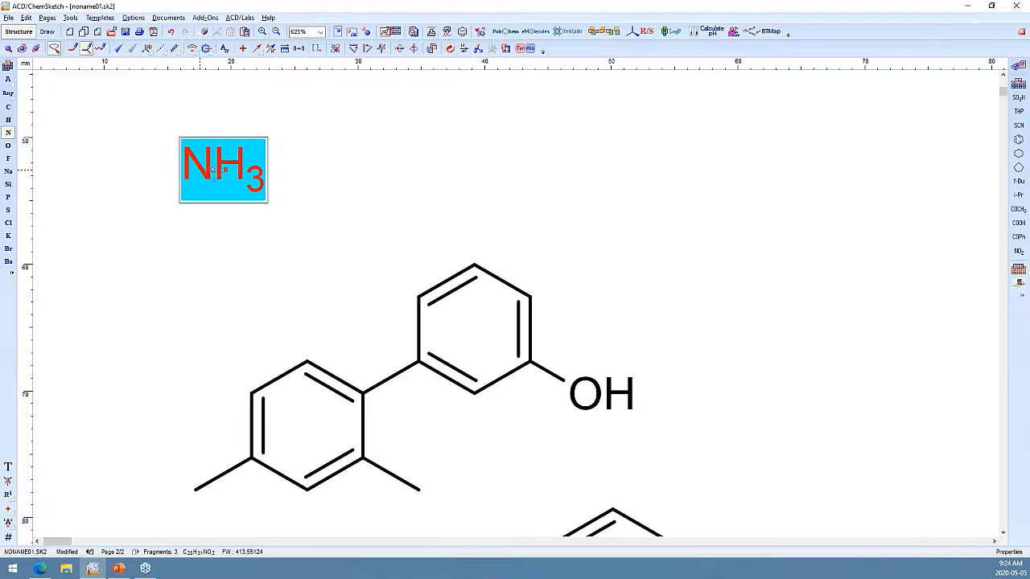
left_click_drag(208, 171, 389, 144)
left_click(8, 196)
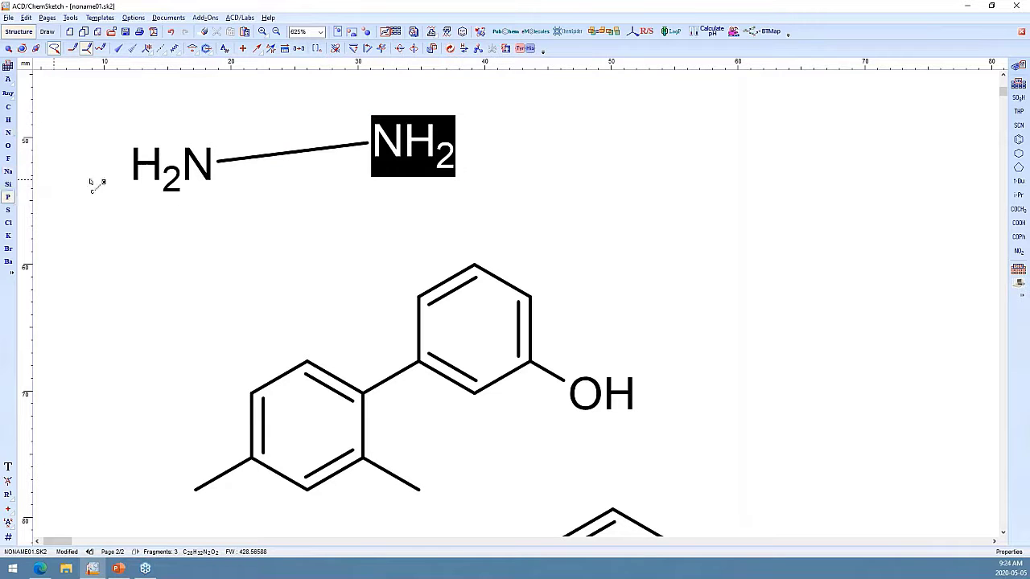
left_click_drag(197, 183, 143, 305)
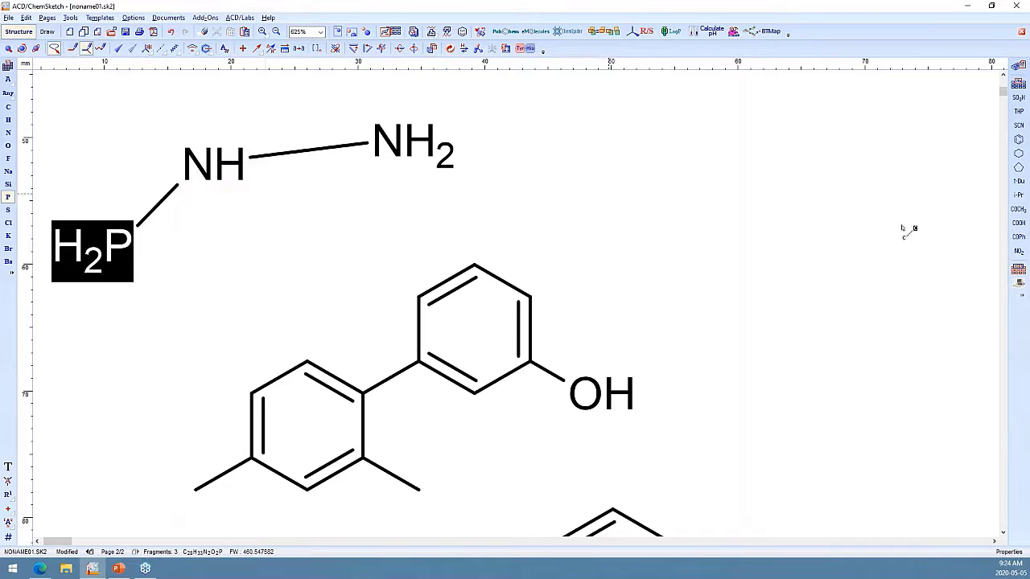
Attach a cyclohexane ring to the nitrogen that carries the phosphorus and clean up the structure.
left_click(1018, 152)
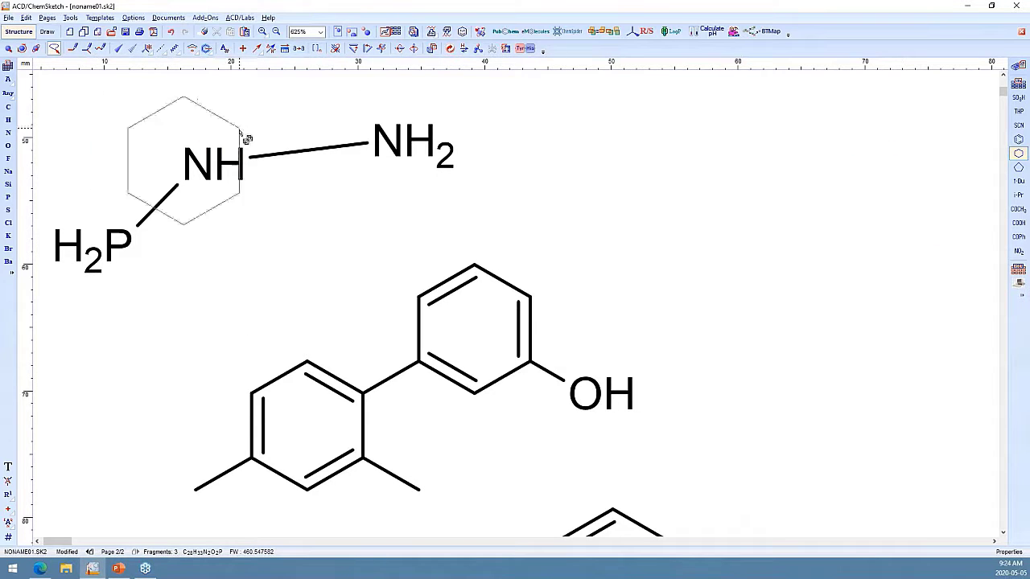
left_click(224, 170)
scroll(334, 205, "up", 3)
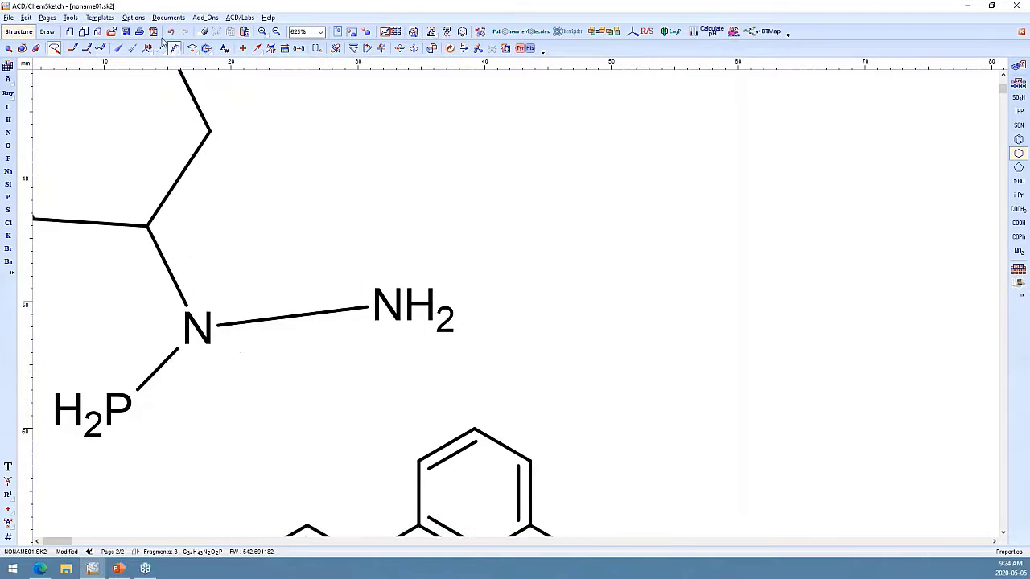
left_click(450, 49)
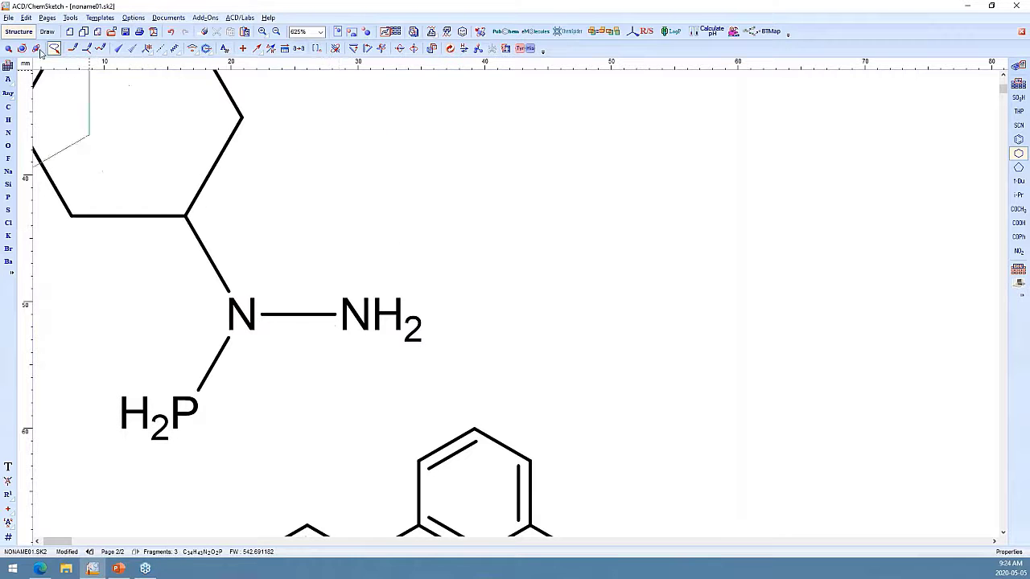
Start saving the drawing as a user template and store its document on the Desktop as my-template.
scroll(352, 348, "down", 1)
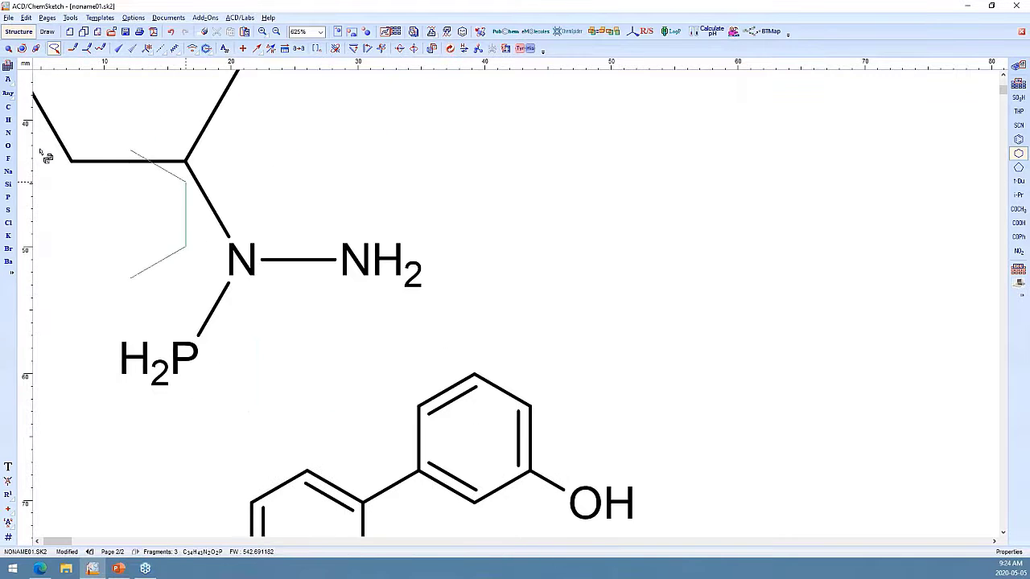
scroll(374, 401, "down", 1)
scroll(374, 402, "down", 3)
scroll(271, 236, "up", 1)
left_click(101, 18)
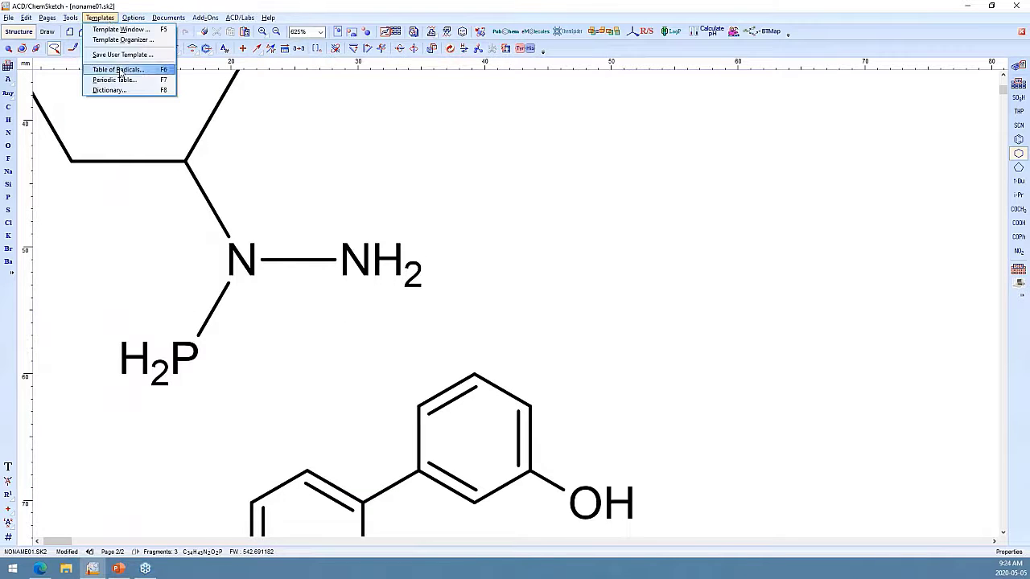
left_click(113, 55)
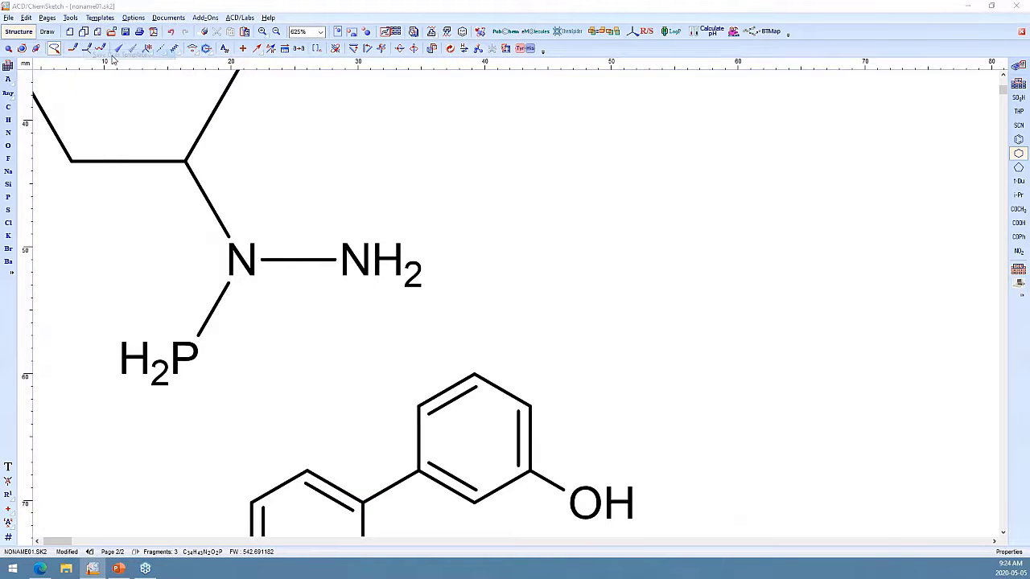
left_click(352, 253)
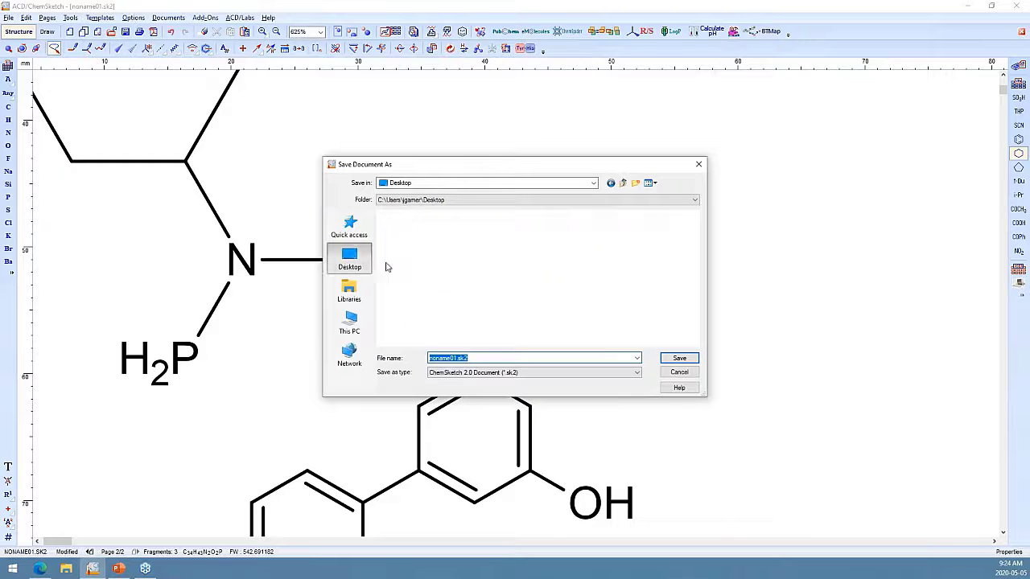
left_click(490, 359)
key("BackSpace")
key("BackSpace")
key("BackSpace")
key("BackSpace")
key("BackSpace")
key("BackSpace")
key("BackSpace")
key("BackSpace")
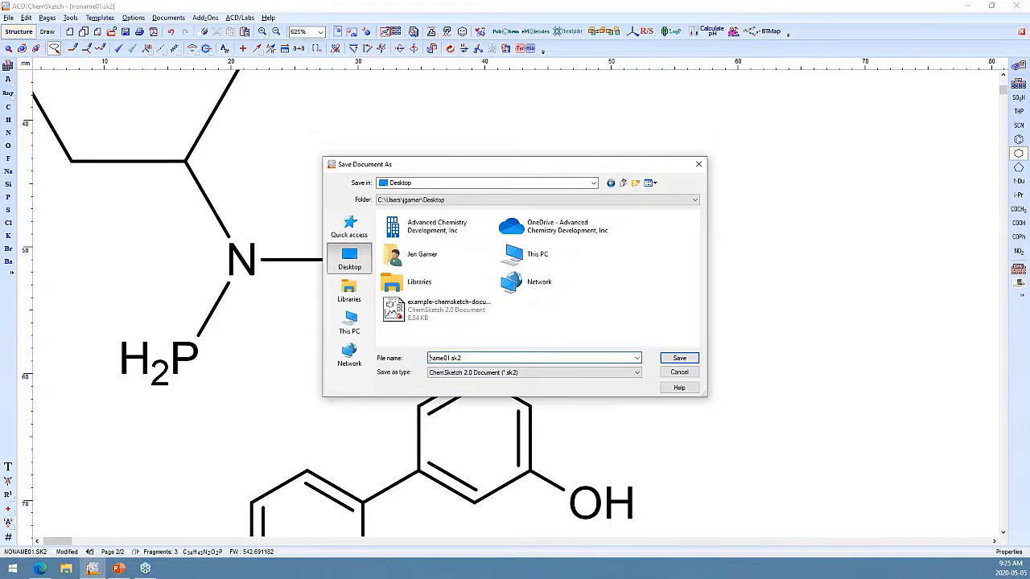
type("my-semplate")
key("Return")
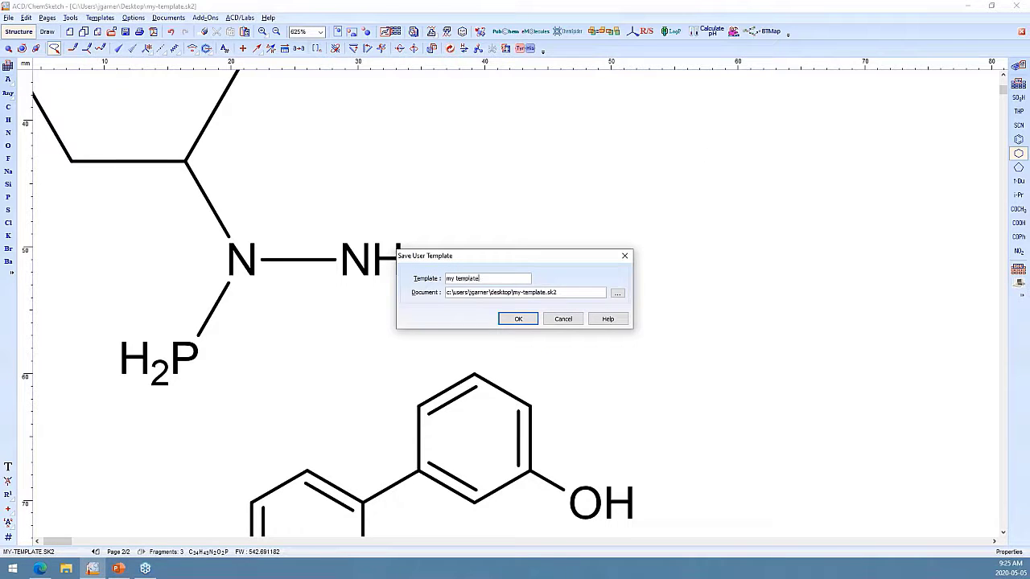
Save the user template under the name "my template" and close the document.
left_click(532, 322)
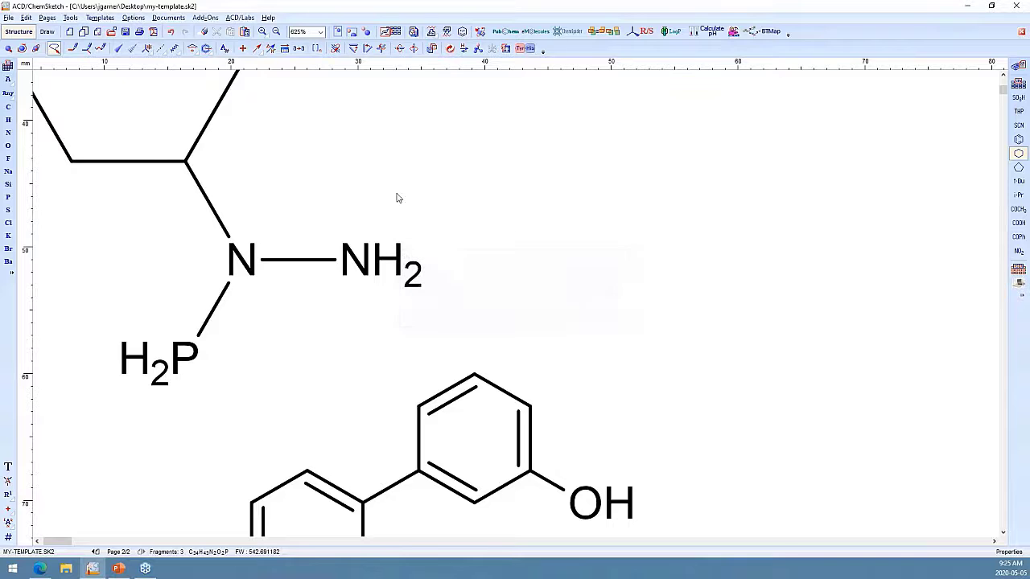
scroll(312, 185, "up", 2)
scroll(325, 218, "up", 2)
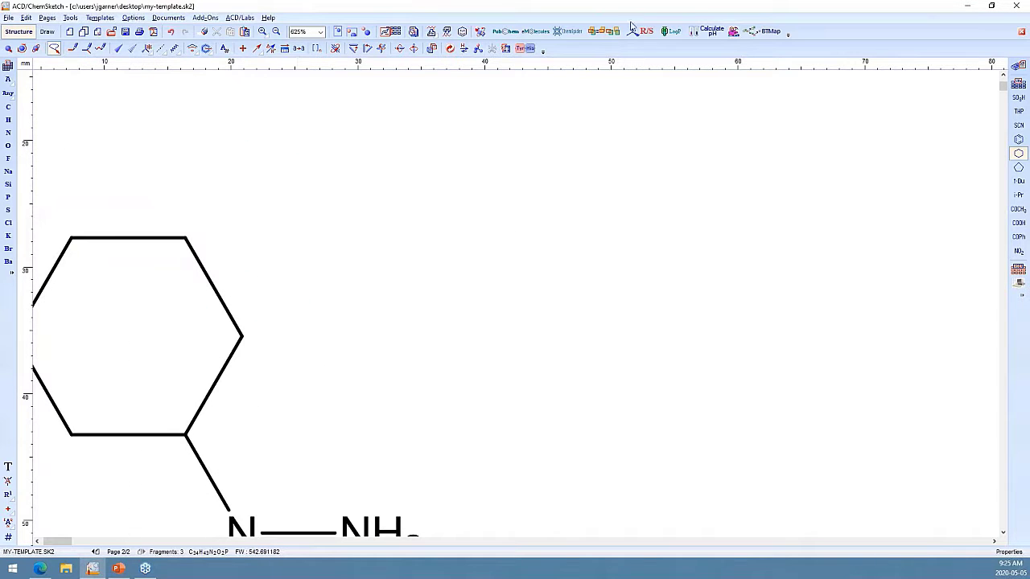
left_click(1021, 31)
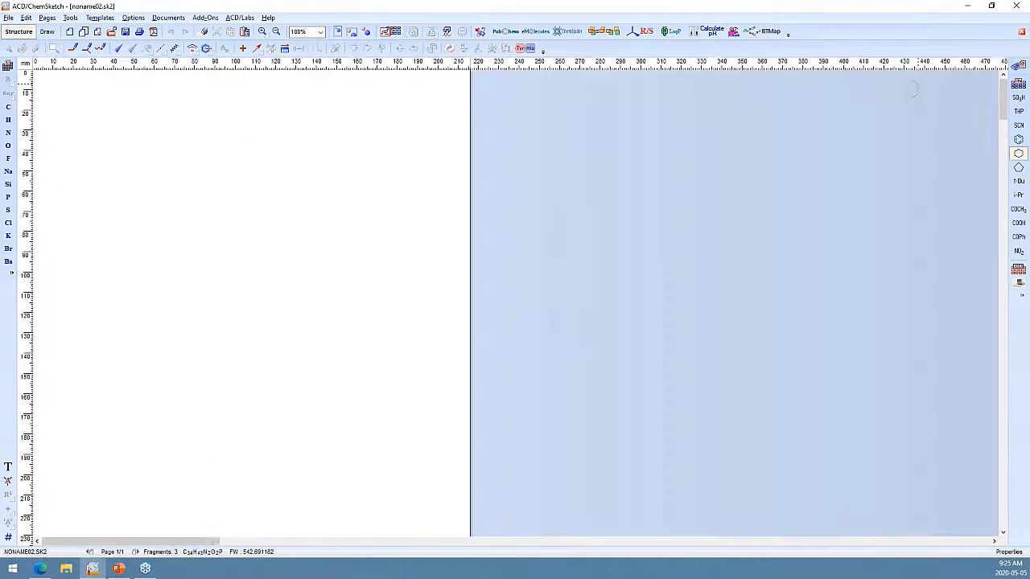
Place the upper two-ring OH structure from page 2 of the "my template" set near the blank page's upper-left corner.
left_click(101, 18)
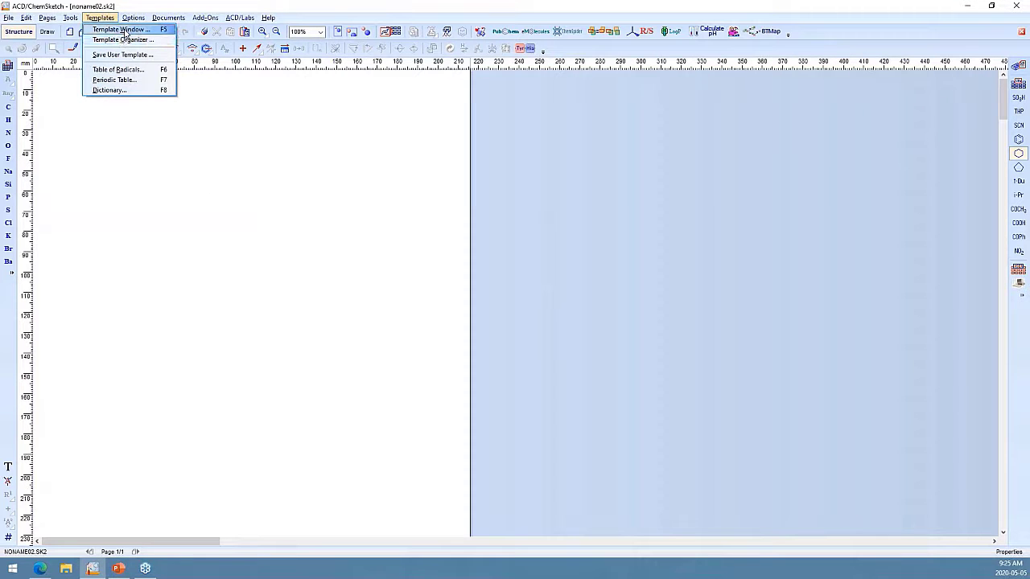
left_click(120, 29)
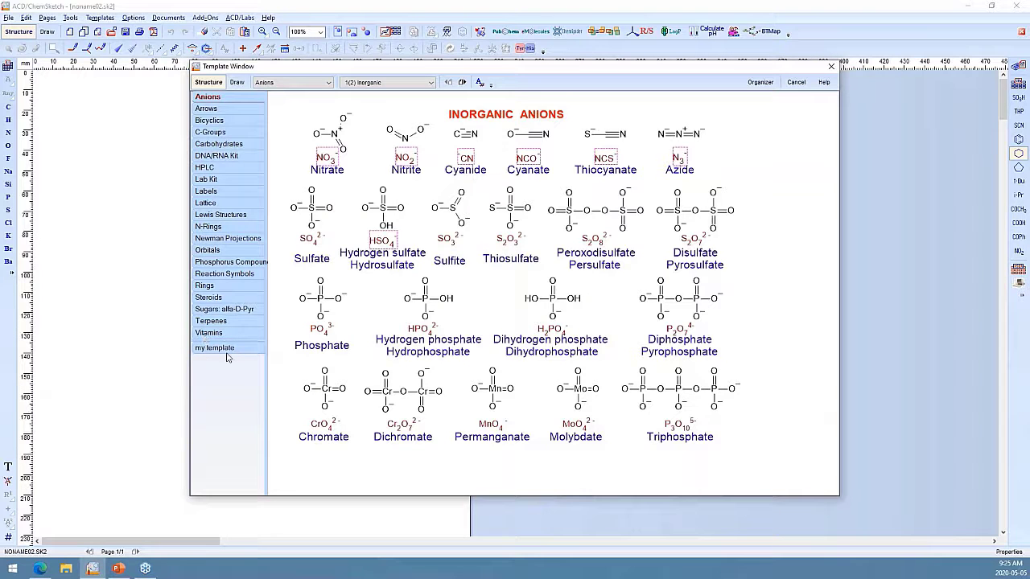
left_click(226, 352)
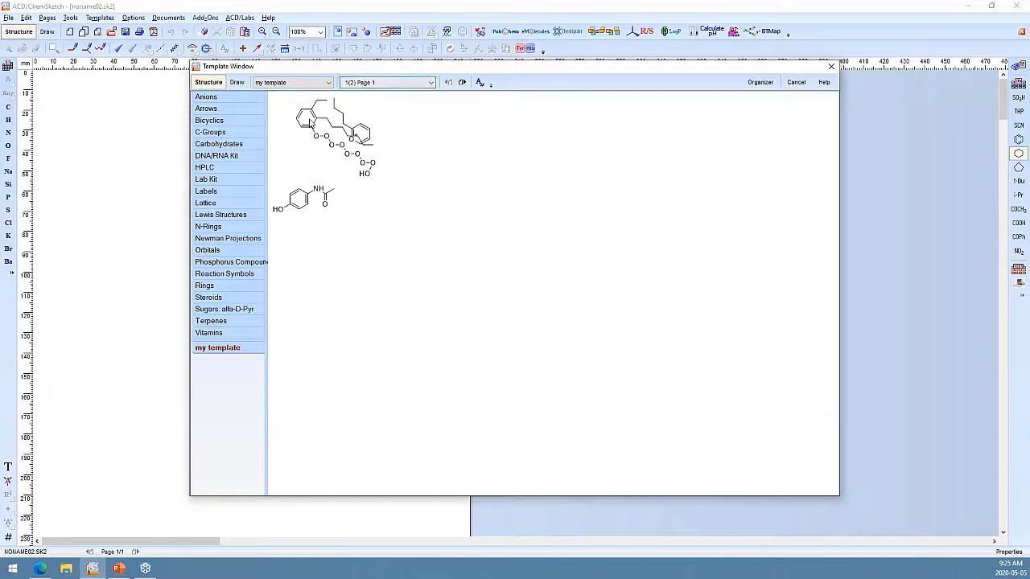
left_click(426, 85)
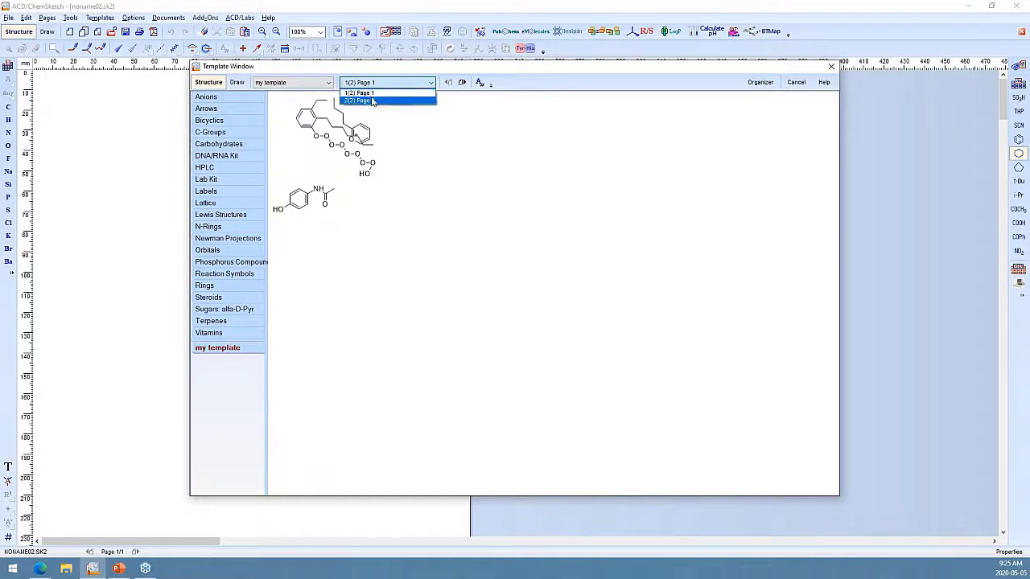
left_click(388, 100)
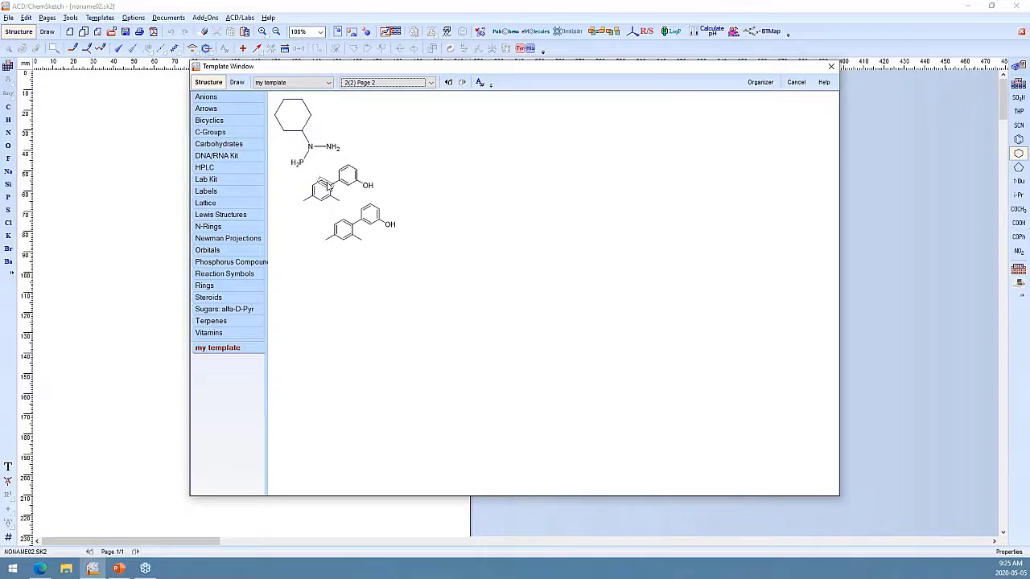
left_click(328, 186)
left_click(93, 129)
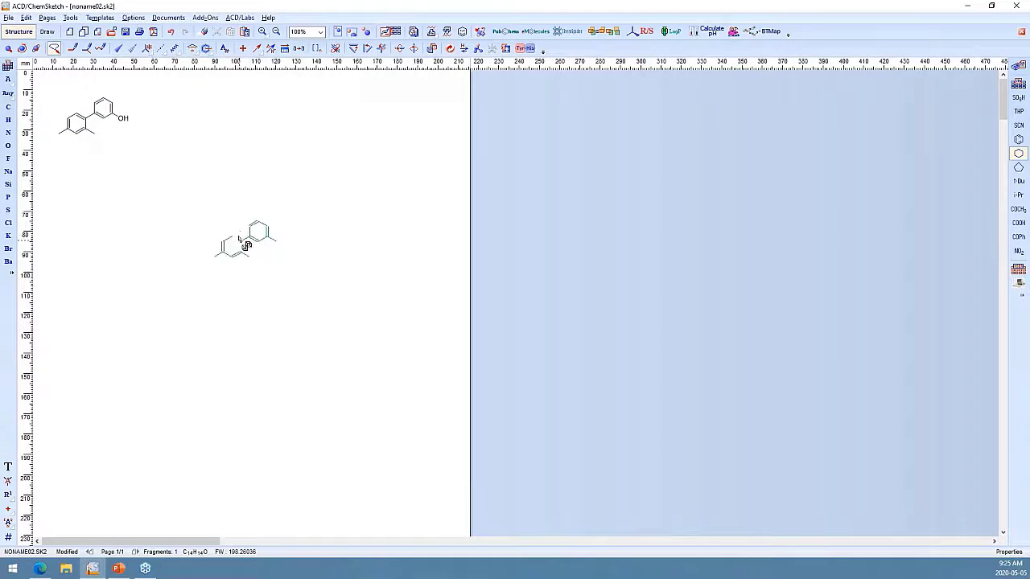
right_click(239, 235)
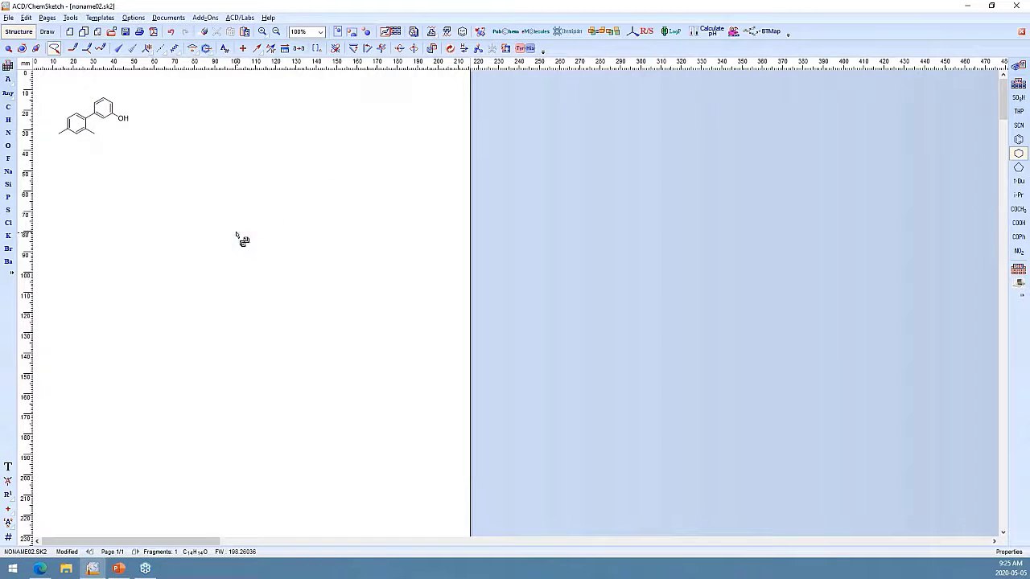
Examine the User and All template lists in the template organizer and leave it without making changes.
left_click(100, 17)
left_click(123, 40)
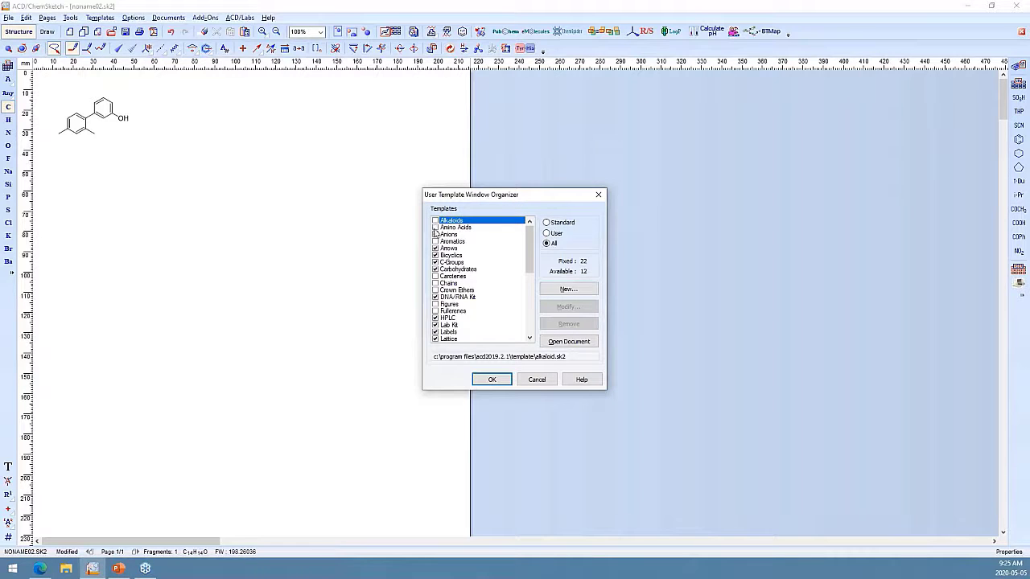
left_click(553, 235)
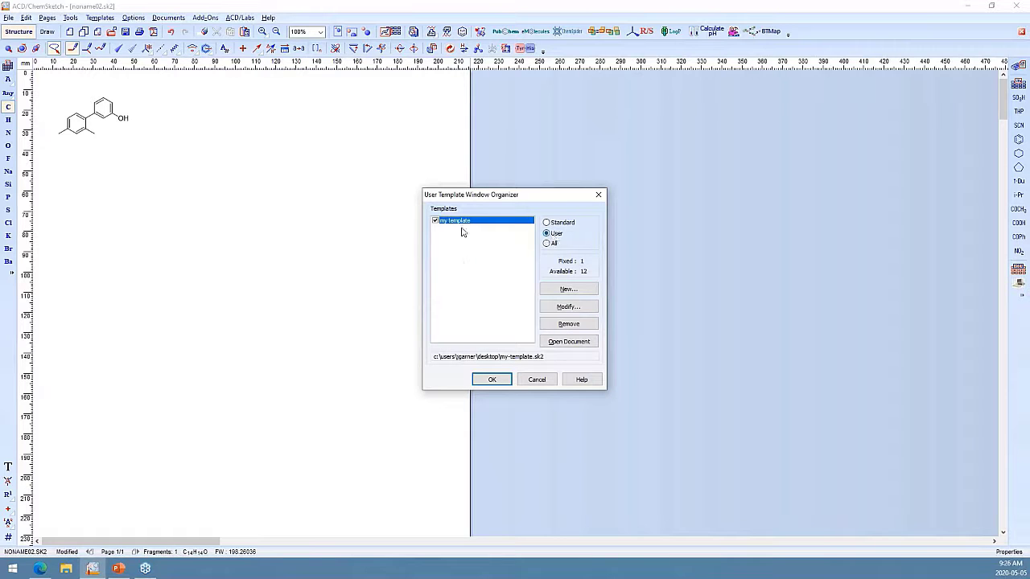
left_click(546, 244)
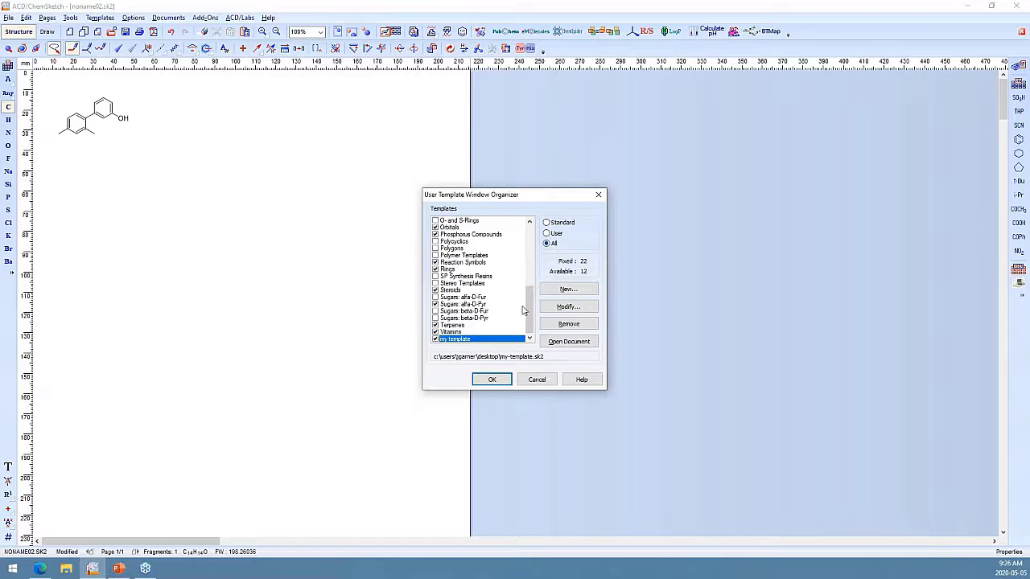
left_click_drag(529, 316, 530, 244)
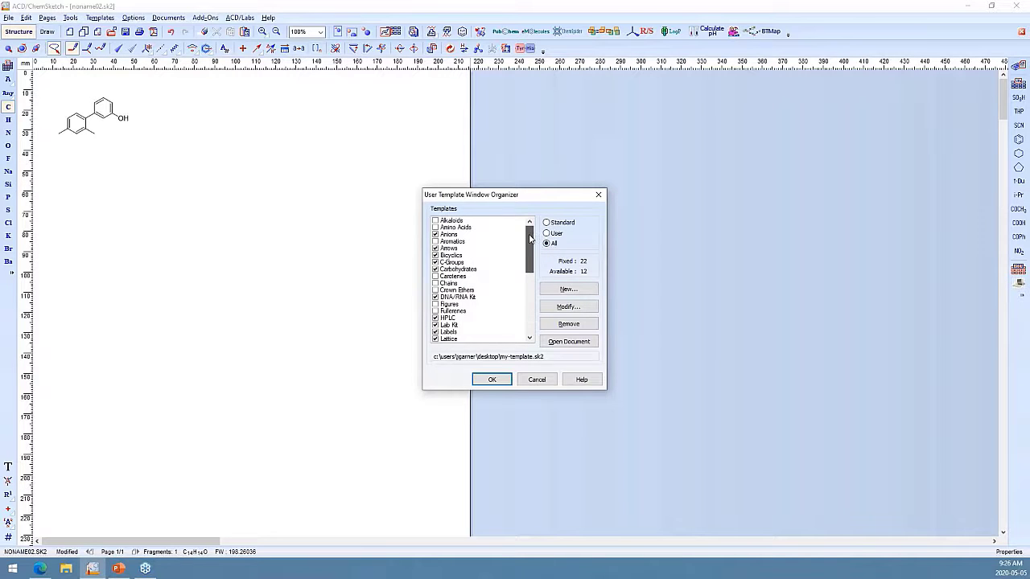
left_click(449, 250)
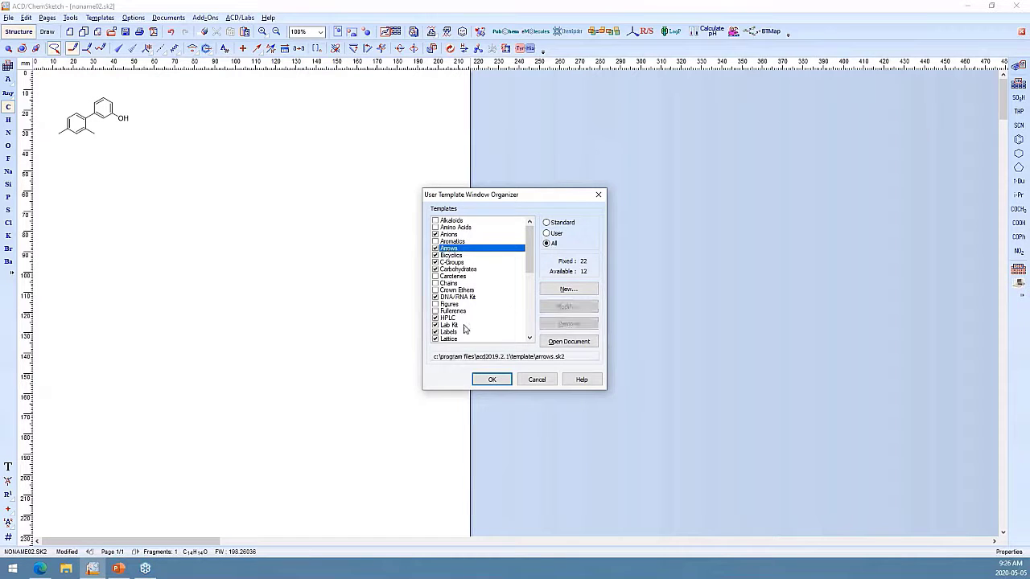
left_click(538, 380)
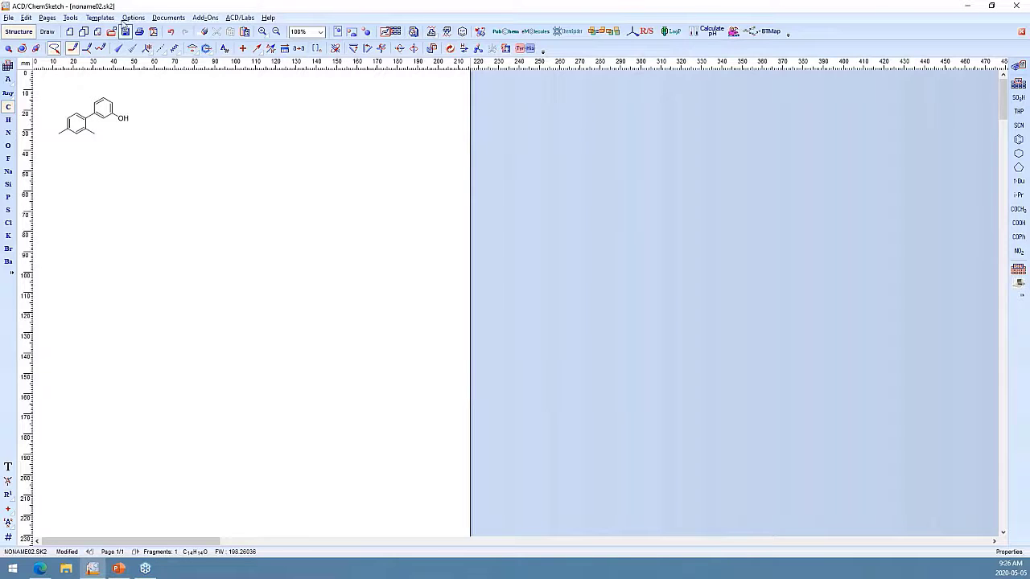
Browse the Lab Kit, Rings, Steroids and Reaction Symbols sets in the template library.
left_click(99, 16)
left_click(117, 29)
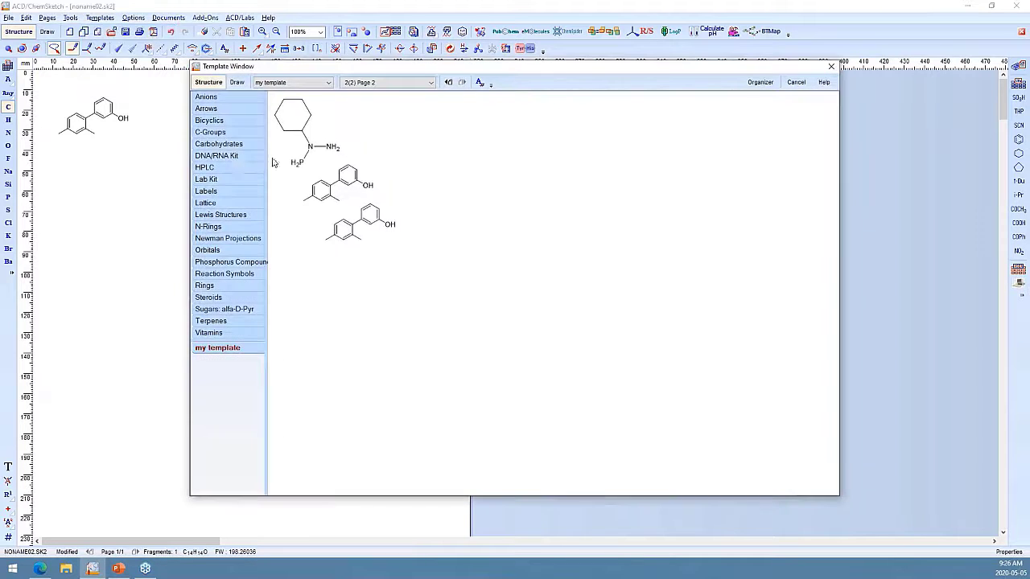
left_click(207, 179)
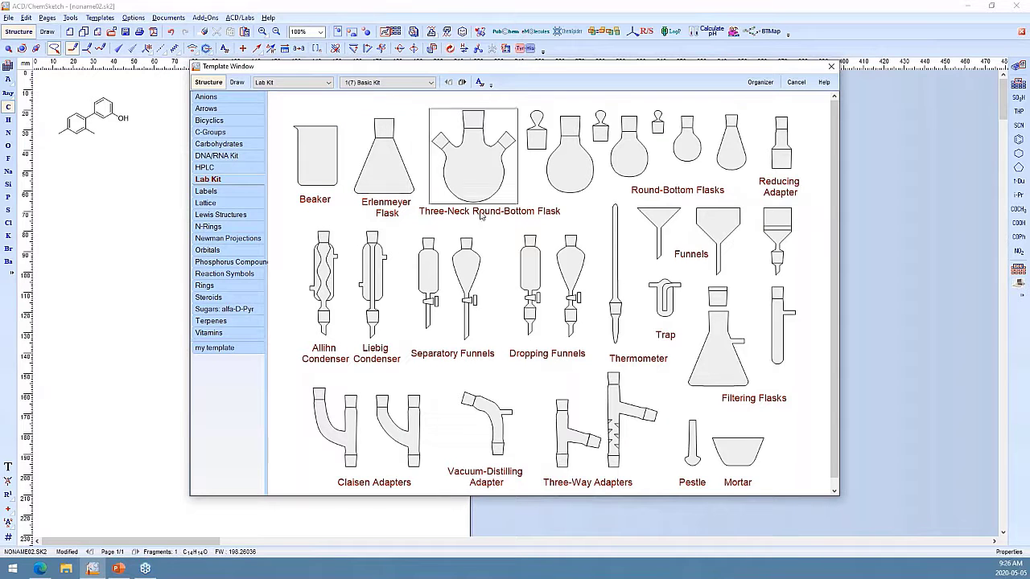
left_click(235, 287)
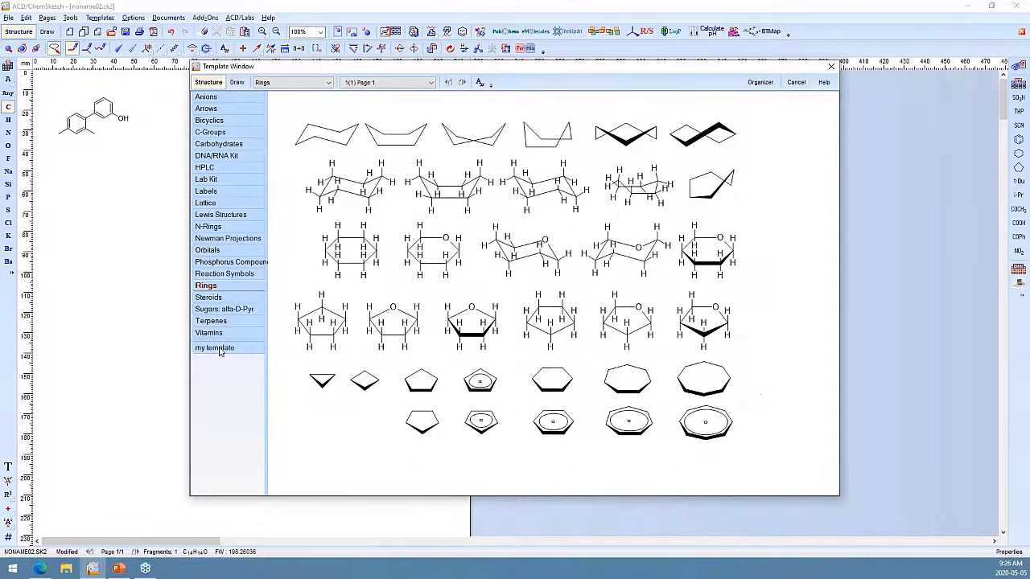
left_click(213, 300)
left_click(212, 276)
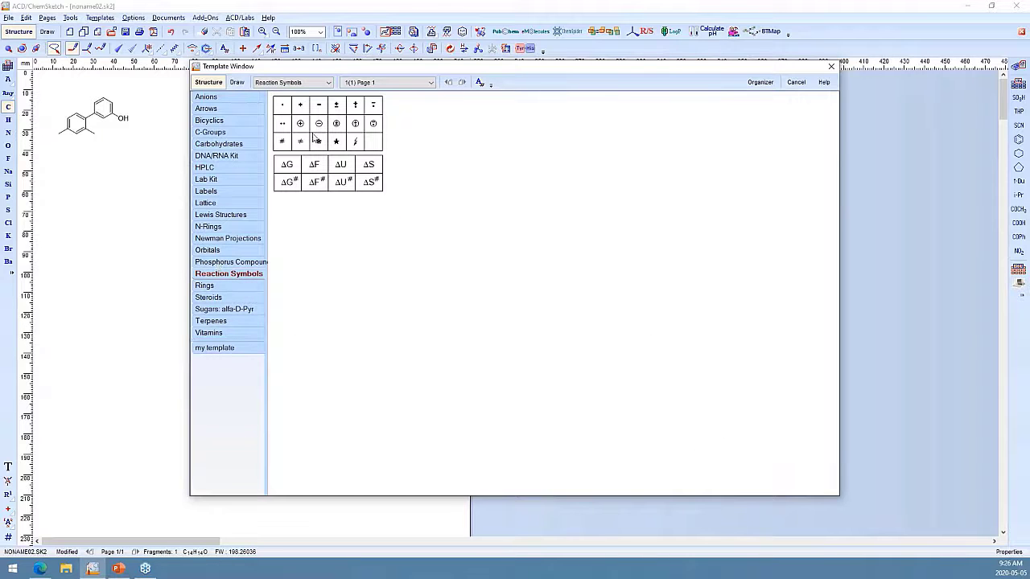
Place the four-lobed orbital with two shaded long lobes from the Orbitals template set beside the two-ring structure.
left_click(239, 261)
left_click(213, 250)
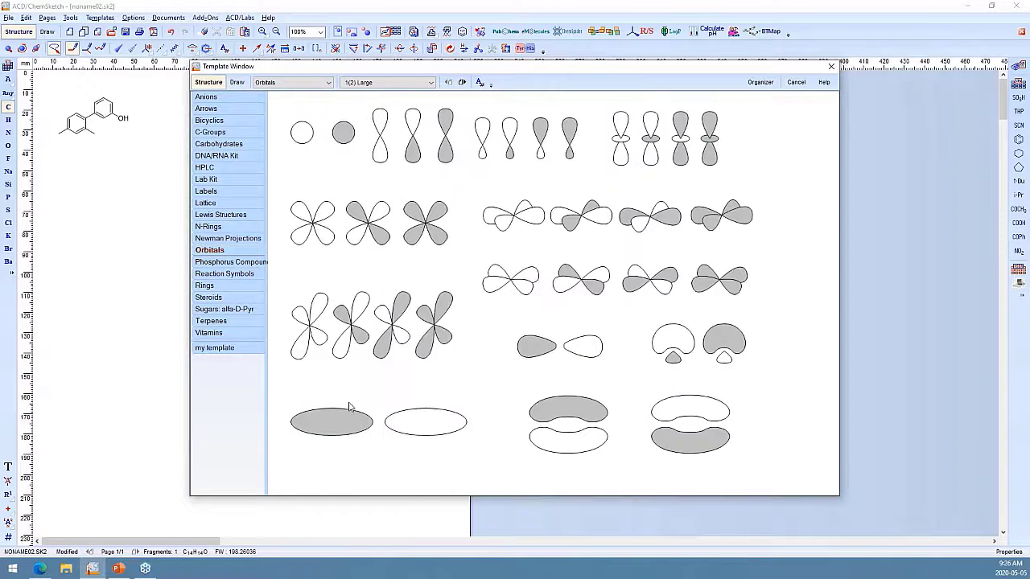
left_click(378, 330)
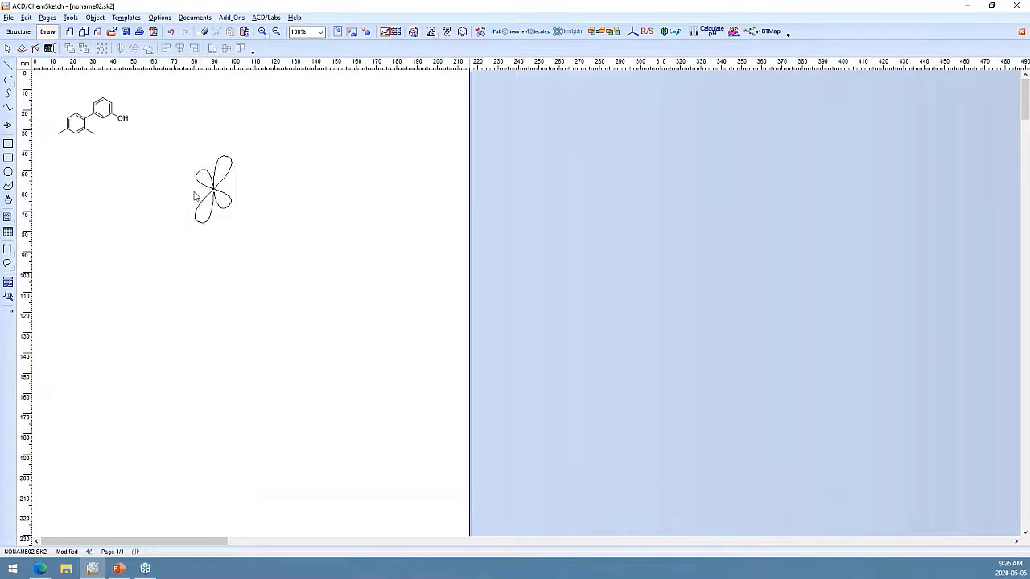
left_click(163, 136)
right_click(276, 225)
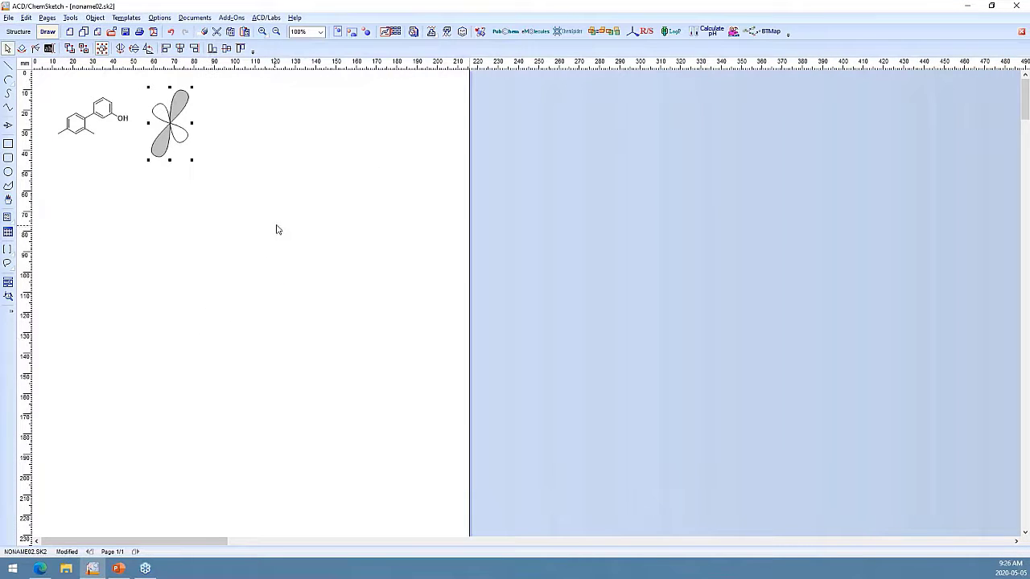
key("alt+Tab")
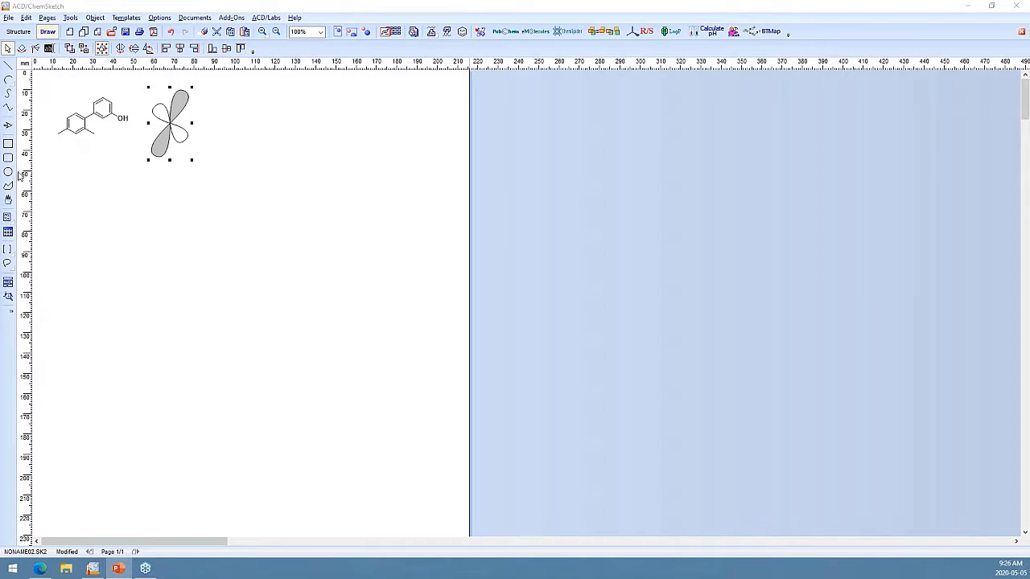
Attach a Cl atom to the upper-left carbon of the dimethyl-substituted ring and clean the structure.
left_click(19, 31)
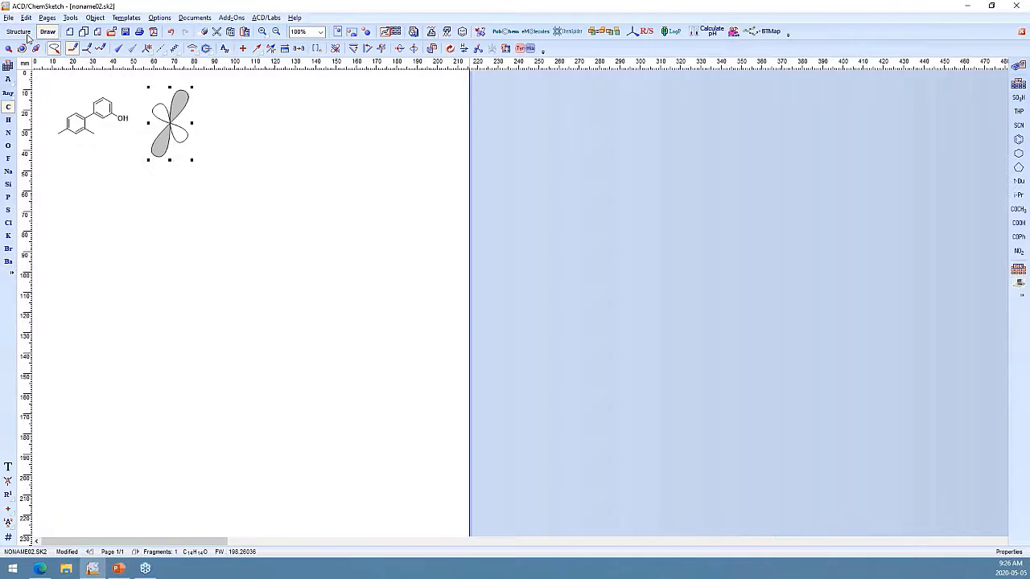
left_click(8, 222)
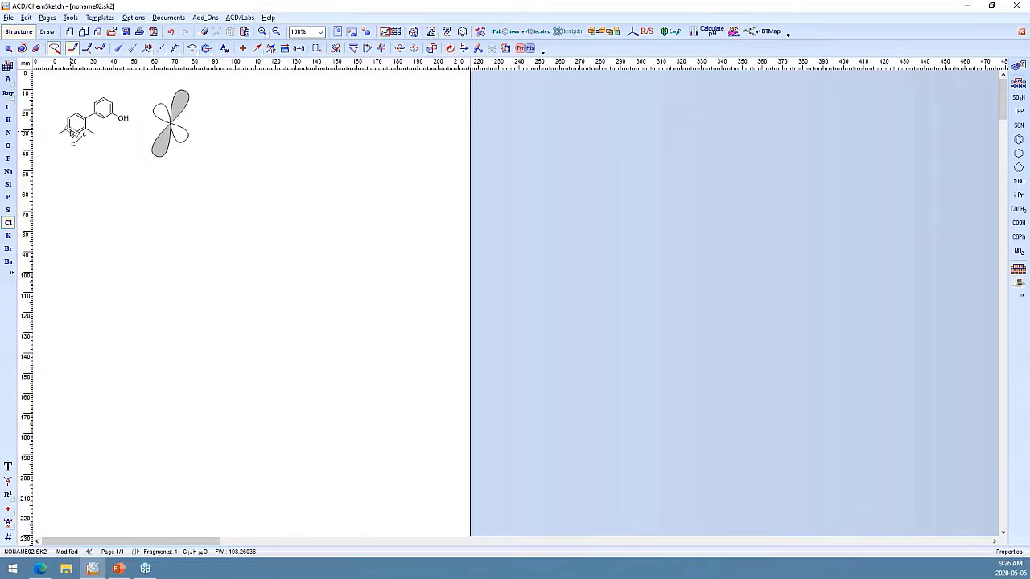
left_click_drag(65, 117, 44, 115)
left_click(450, 48)
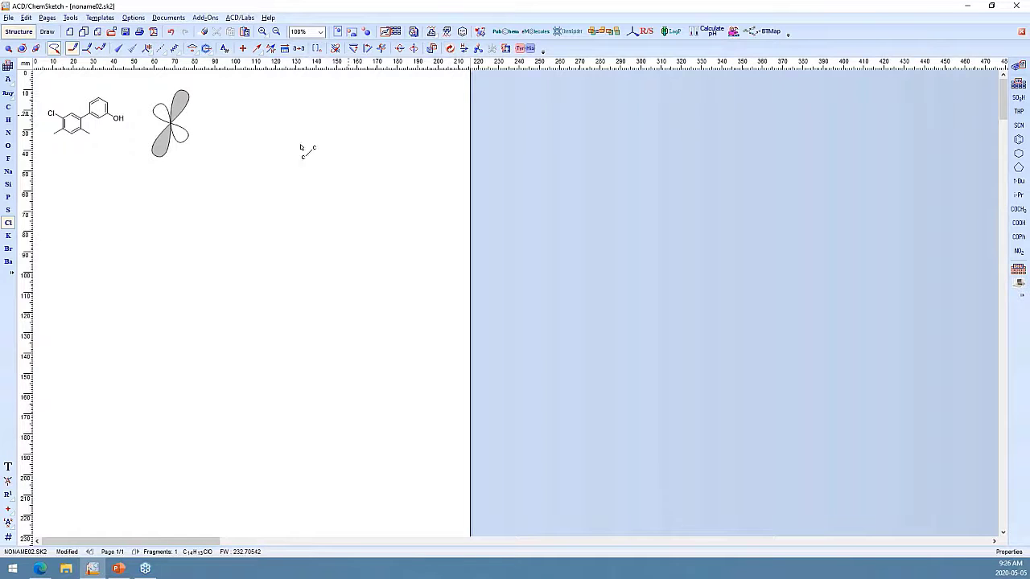
Format the Cl atom label as bold and green, and inspect the structure at 500% zoom.
left_click(8, 48)
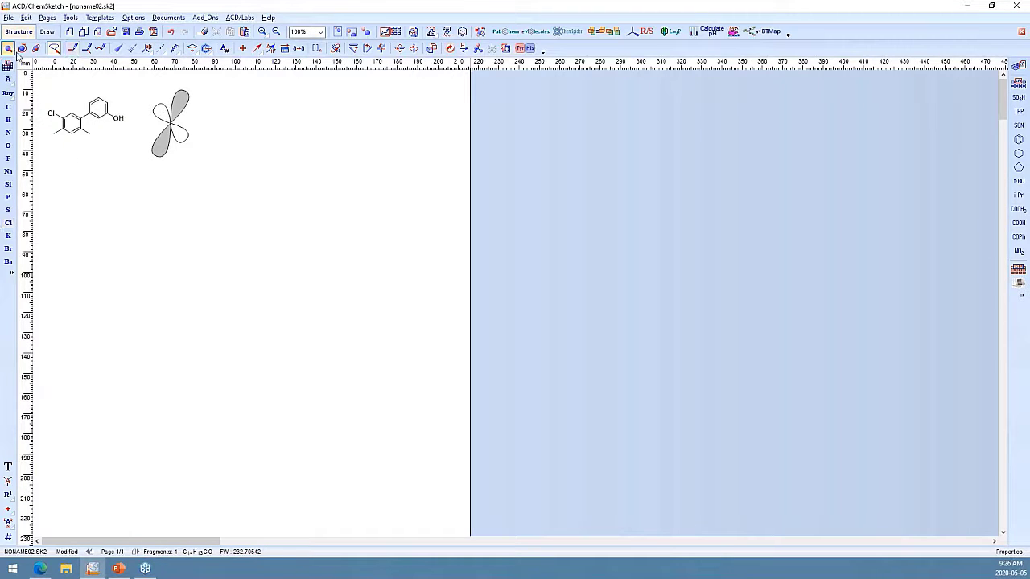
double_click(56, 116)
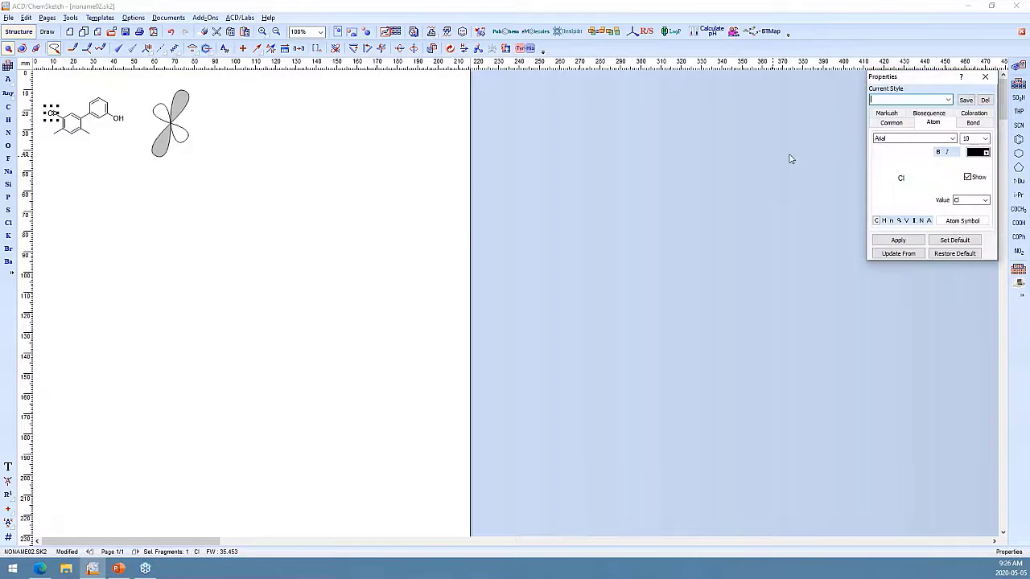
mouse_move(909, 77)
left_mouse_down()
mouse_move(813, 95)
mouse_move(360, 103)
left_mouse_up()
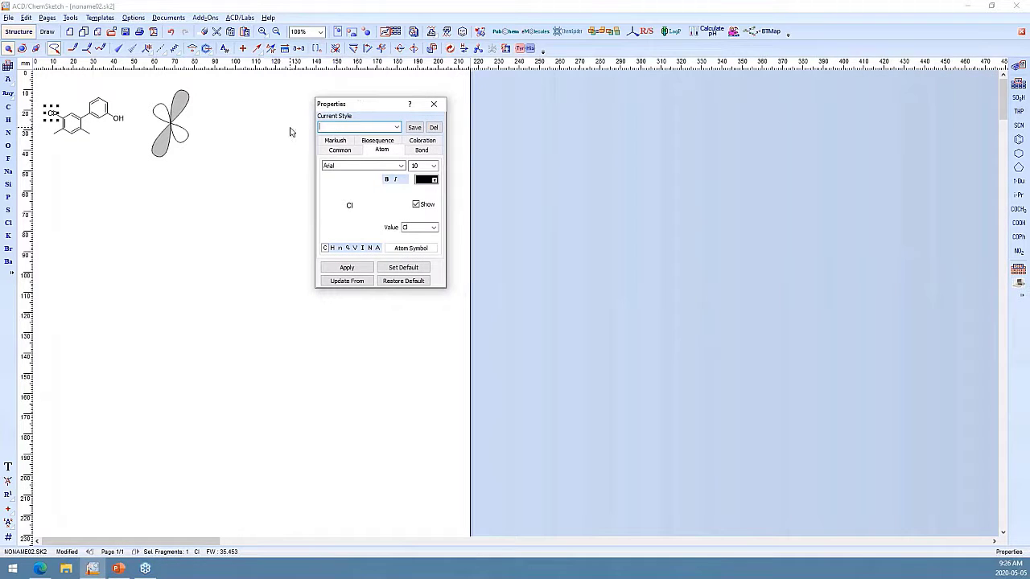
left_click(387, 182)
left_click(434, 181)
left_click(443, 229)
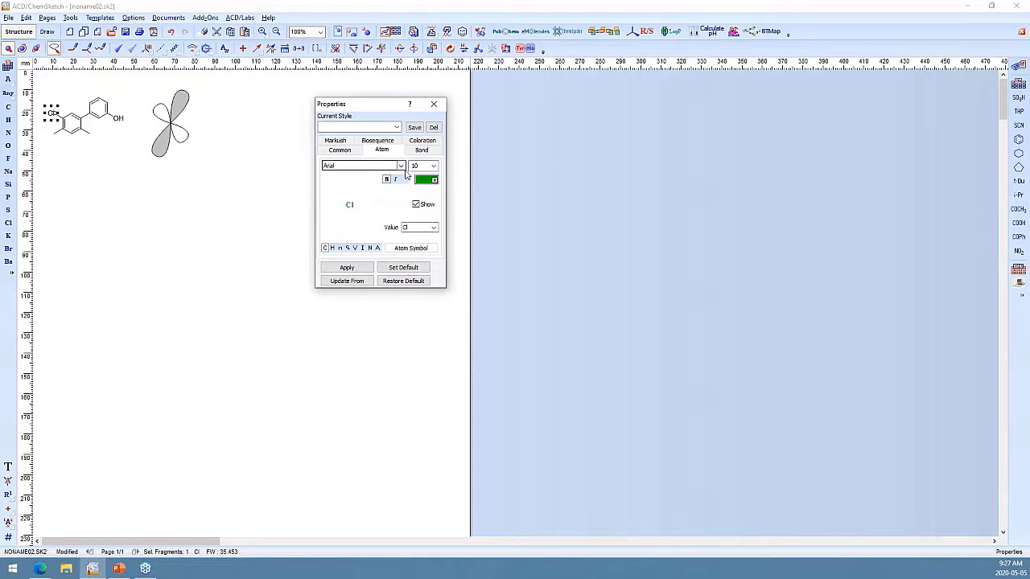
left_click(347, 268)
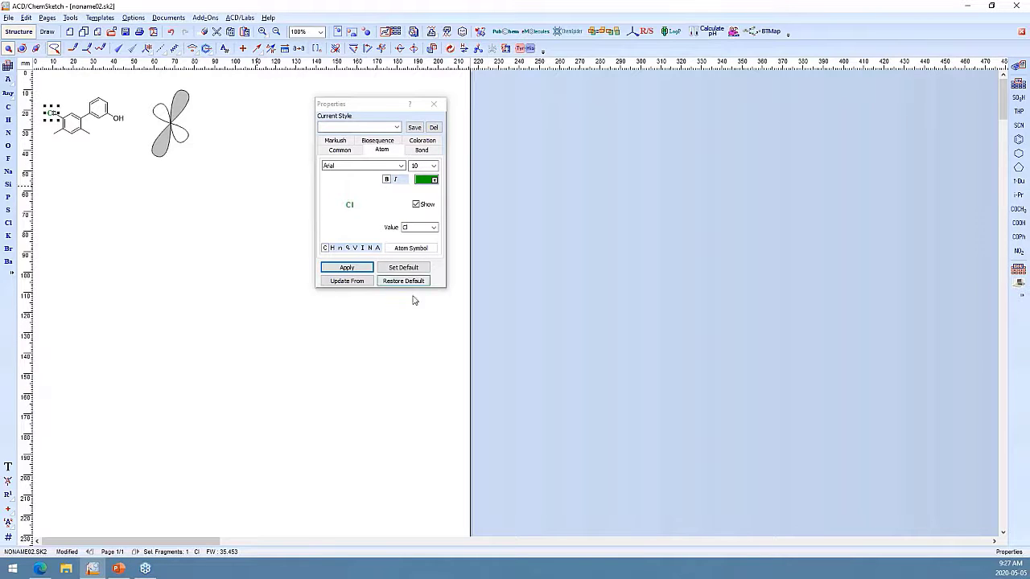
left_click(434, 105)
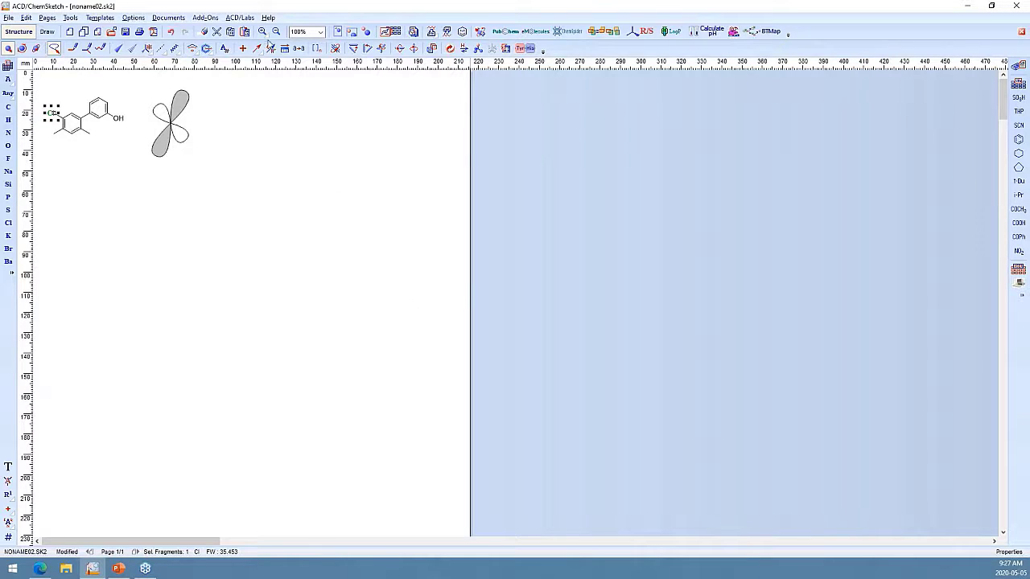
left_click(366, 31)
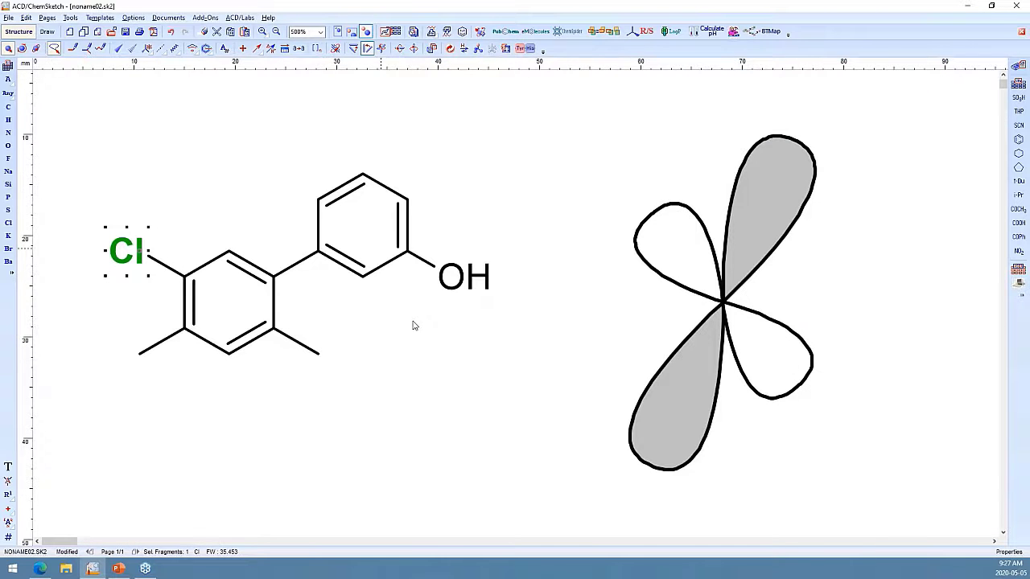
left_click(239, 160)
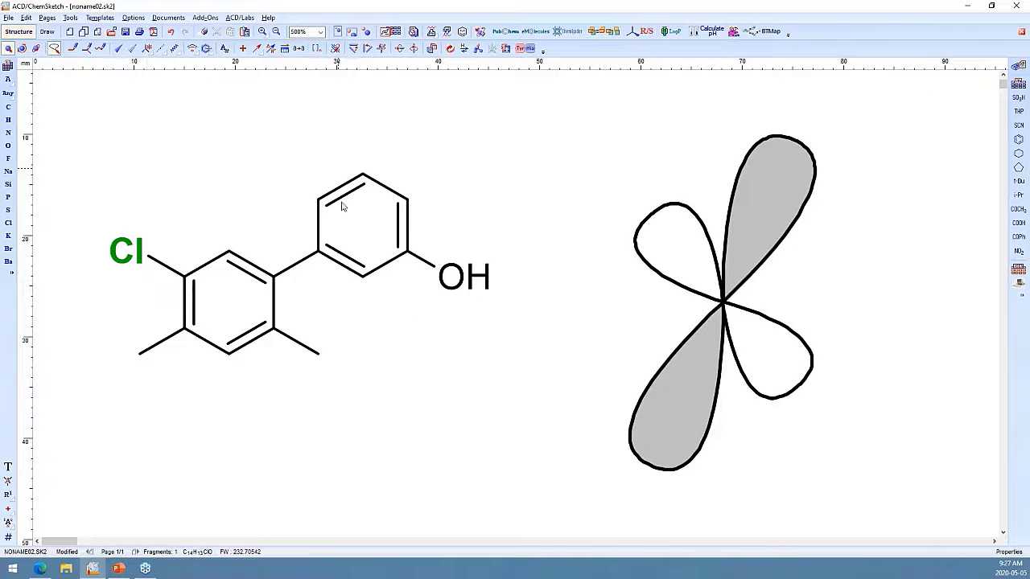
Place a cyclohexane ring in the blank area below the chlorinated structure.
scroll(261, 403, "down", 2)
key("alt+Tab")
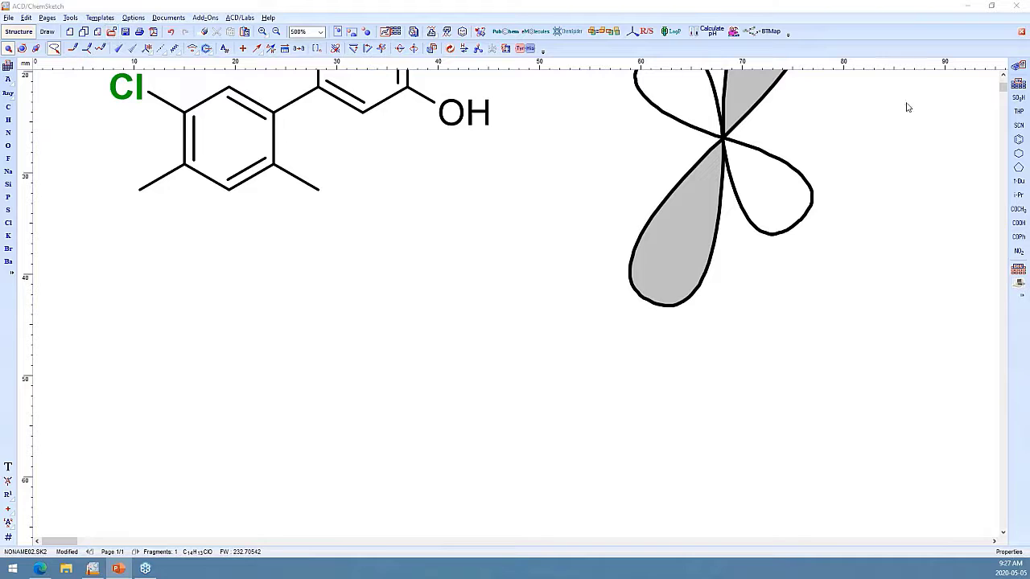
left_click(1018, 153)
scroll(345, 298, "down", 3)
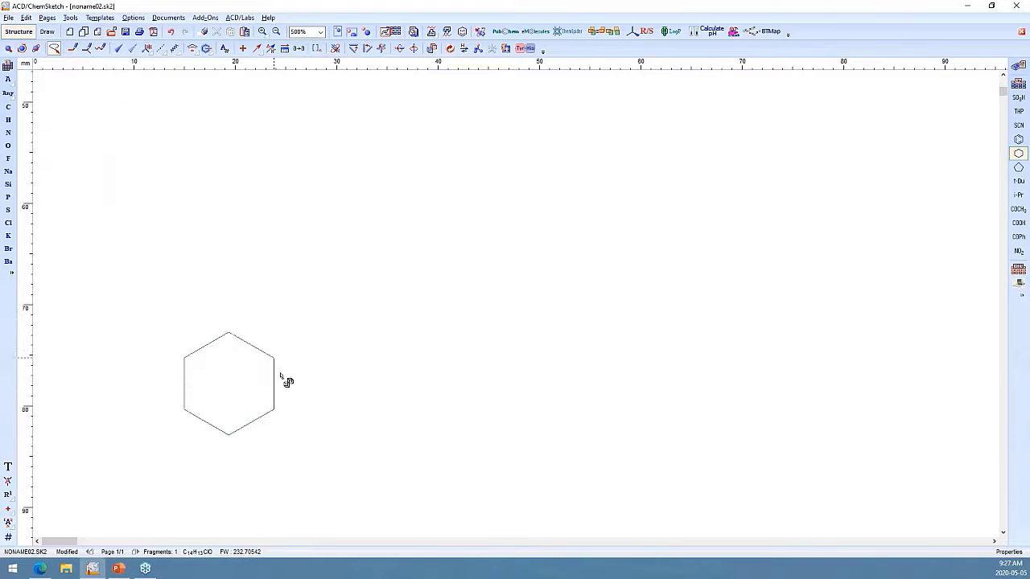
left_click(319, 323)
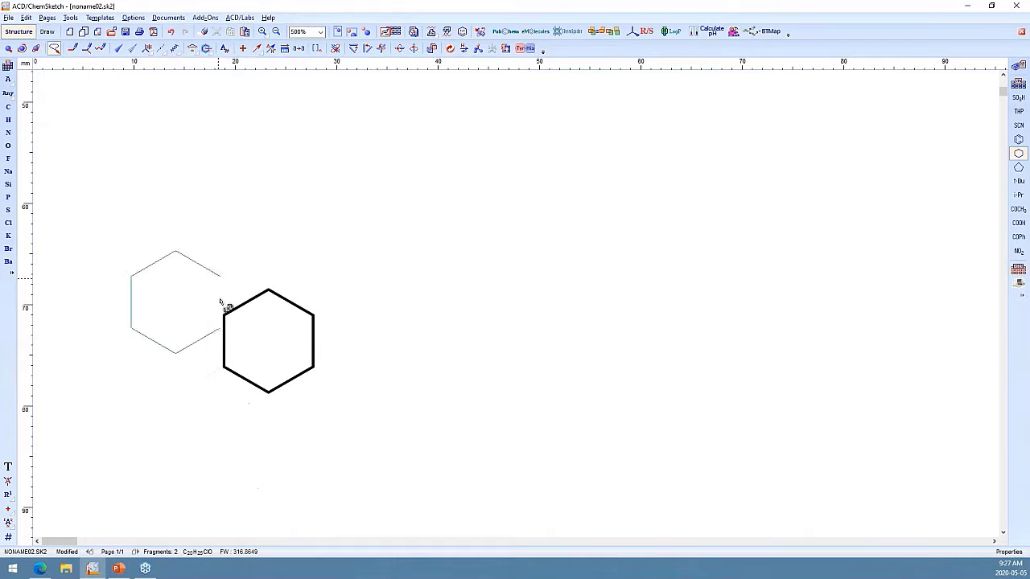
Draw a Markush bond from the centre of the cyclohexane ring to a Cl substituent beside it.
left_click(7, 48)
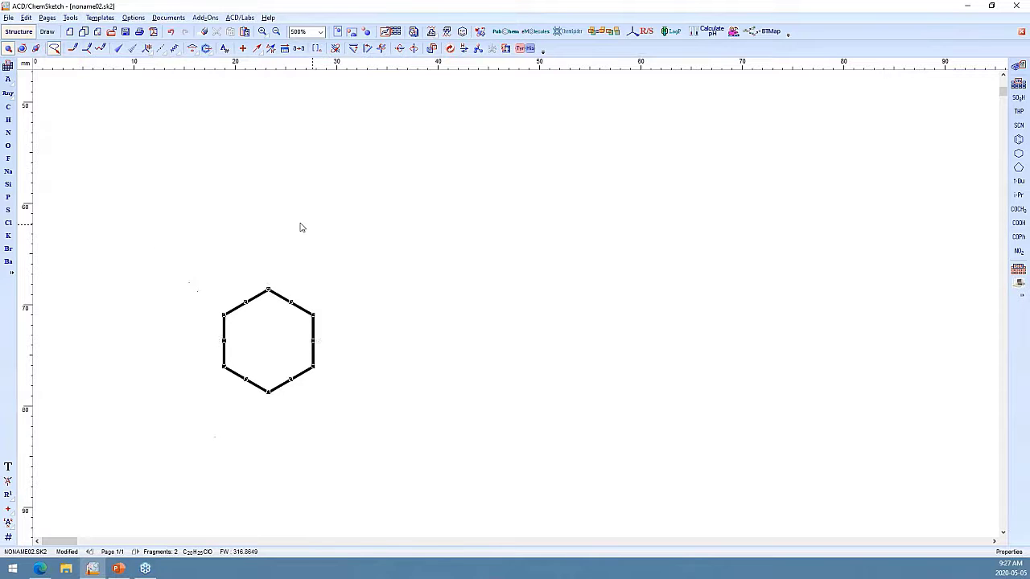
left_click(207, 49)
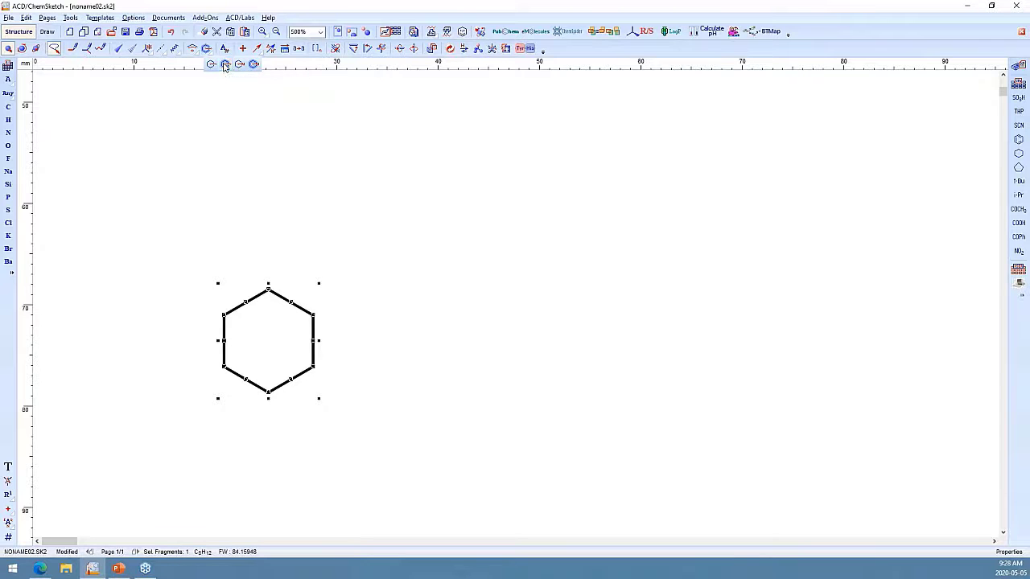
left_click(225, 64)
left_click_drag(339, 350, 415, 328)
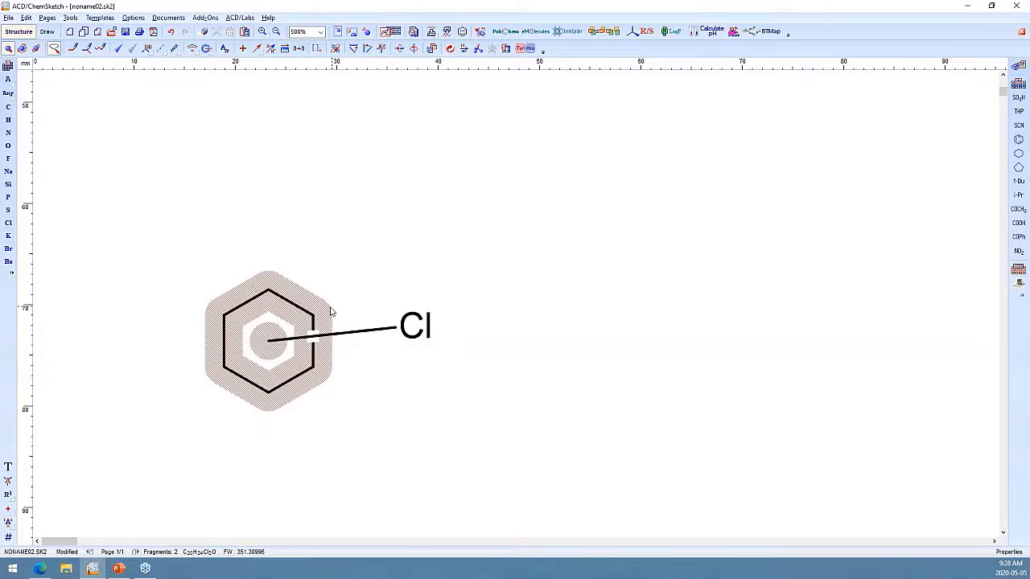
Select the cyclohexane ring and apply a solid fill pattern to its first Markush shadow.
left_click_drag(154, 237, 391, 426)
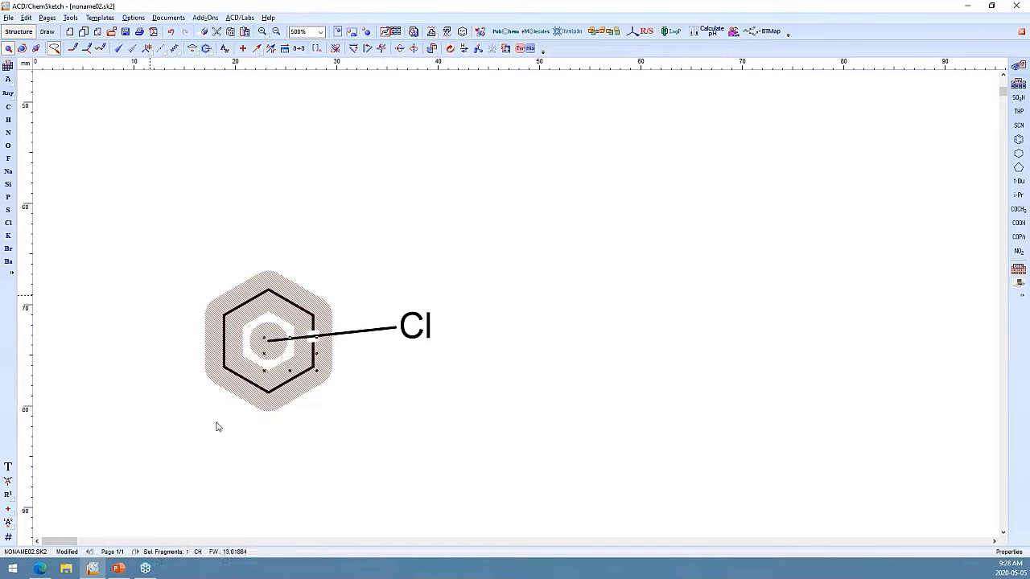
mouse_move(359, 336)
left_mouse_down()
mouse_move(257, 260)
mouse_move(150, 322)
left_mouse_up()
double_click(278, 296)
left_click_drag(900, 79, 540, 225)
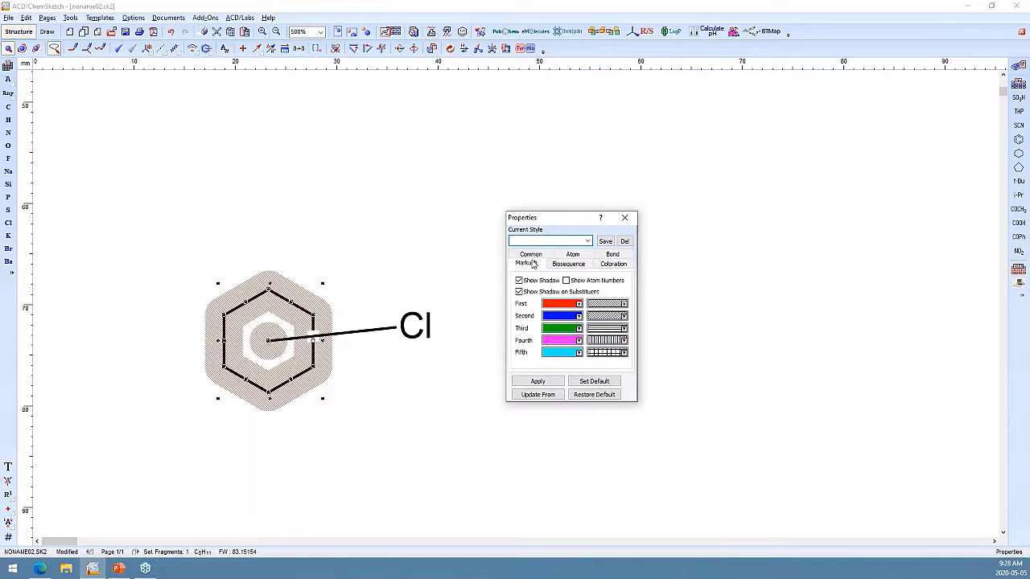
left_click(566, 256)
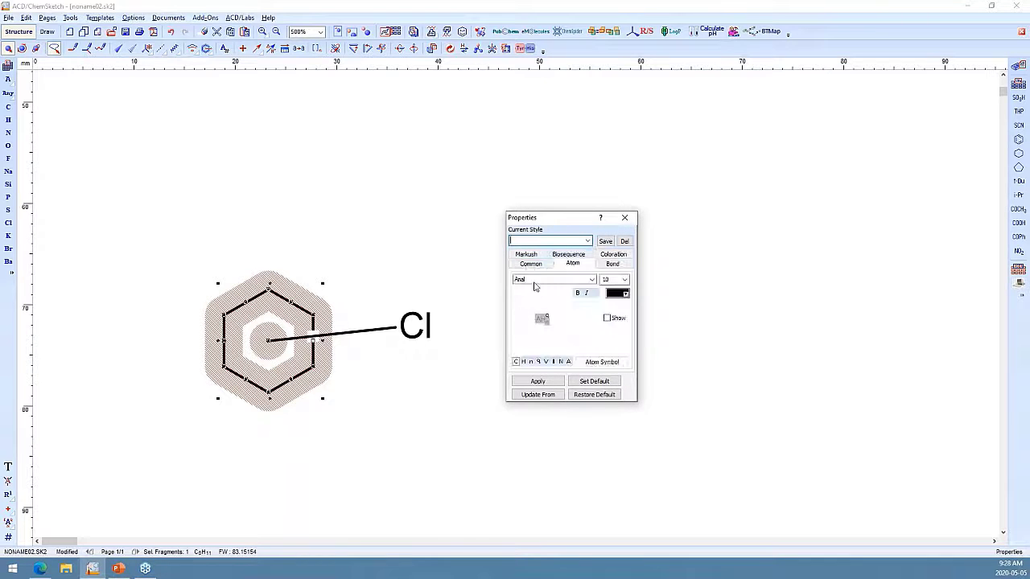
left_click(526, 254)
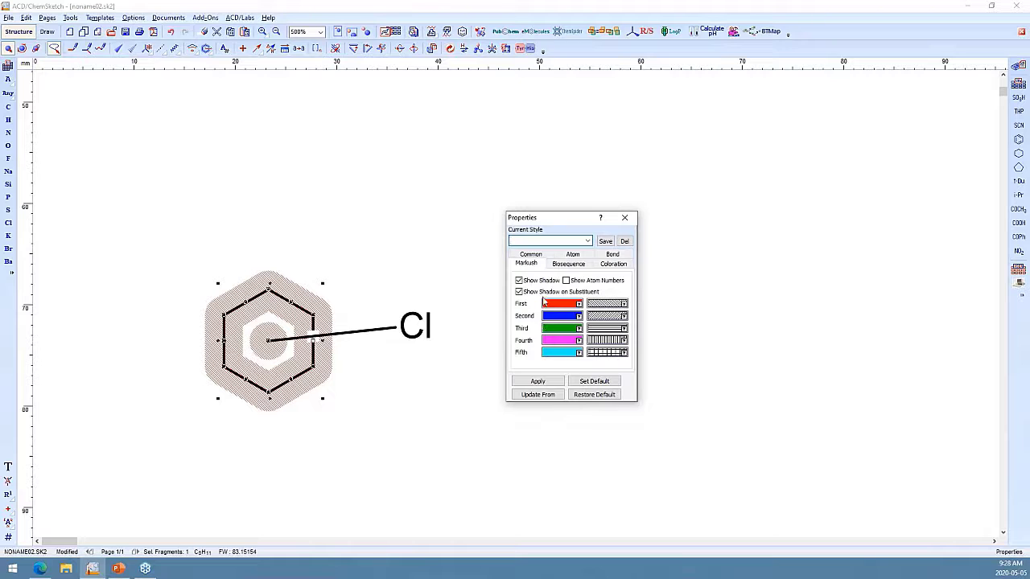
left_click(607, 303)
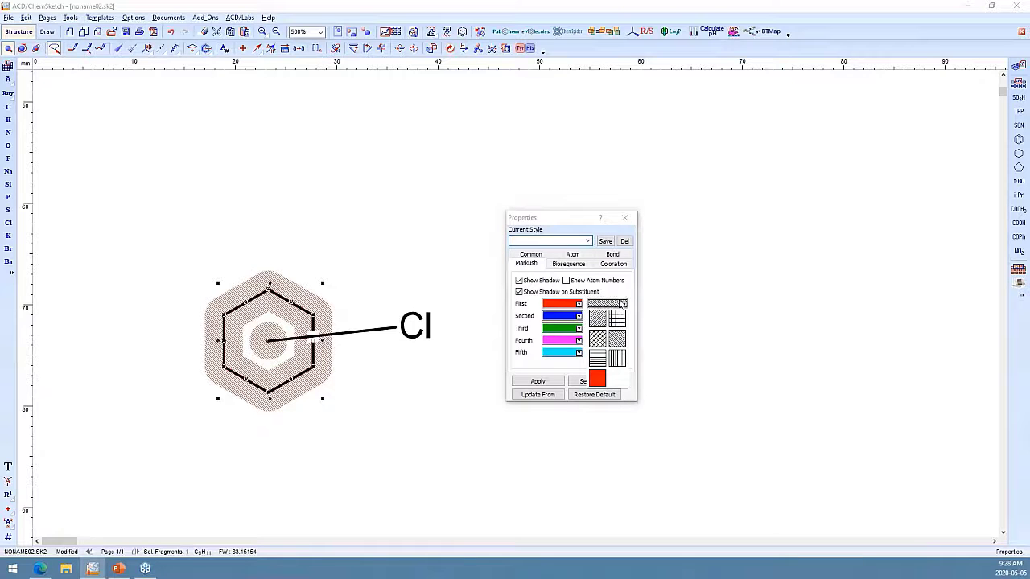
left_click(600, 382)
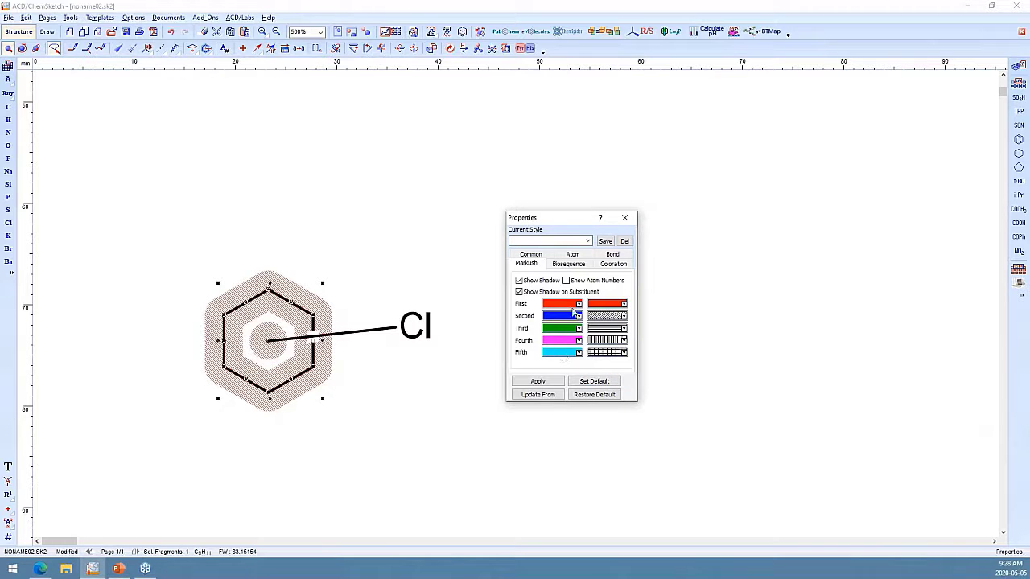
left_click(537, 381)
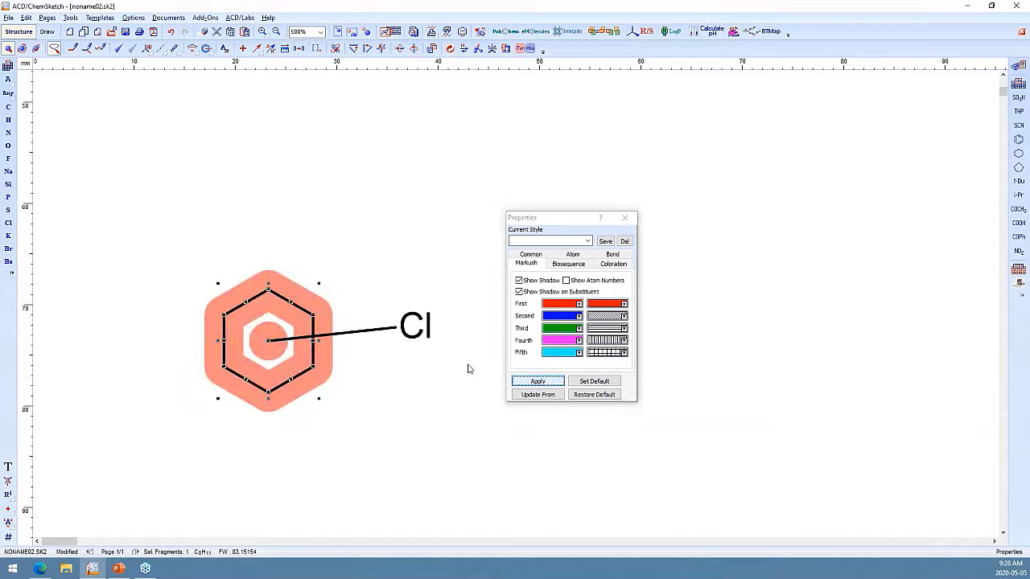
Change the ring's first Markush shadow to orange with a solid orange fill.
left_click(578, 308)
left_click(561, 358)
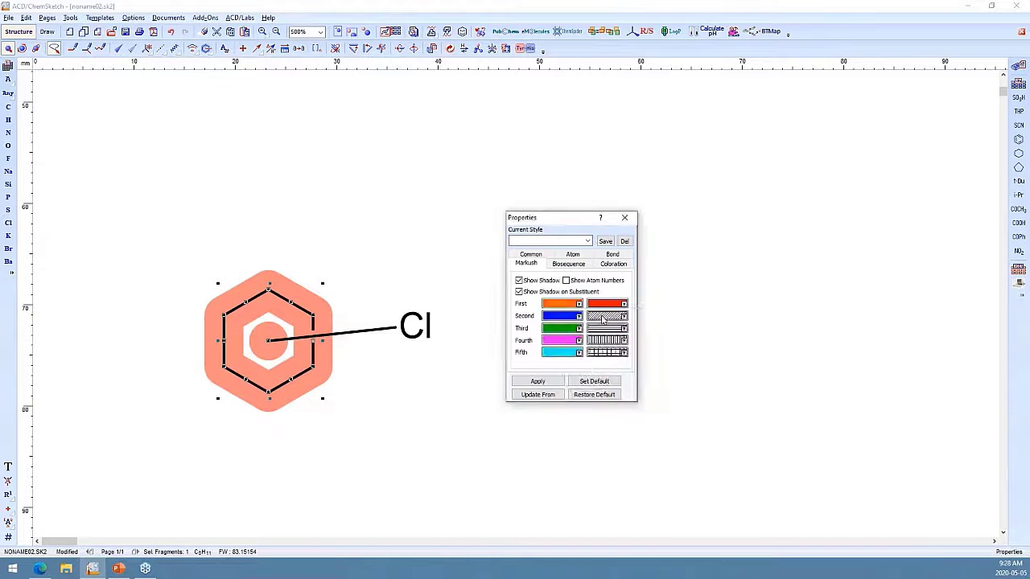
left_click(624, 304)
left_click(597, 374)
left_click(537, 380)
left_click(625, 217)
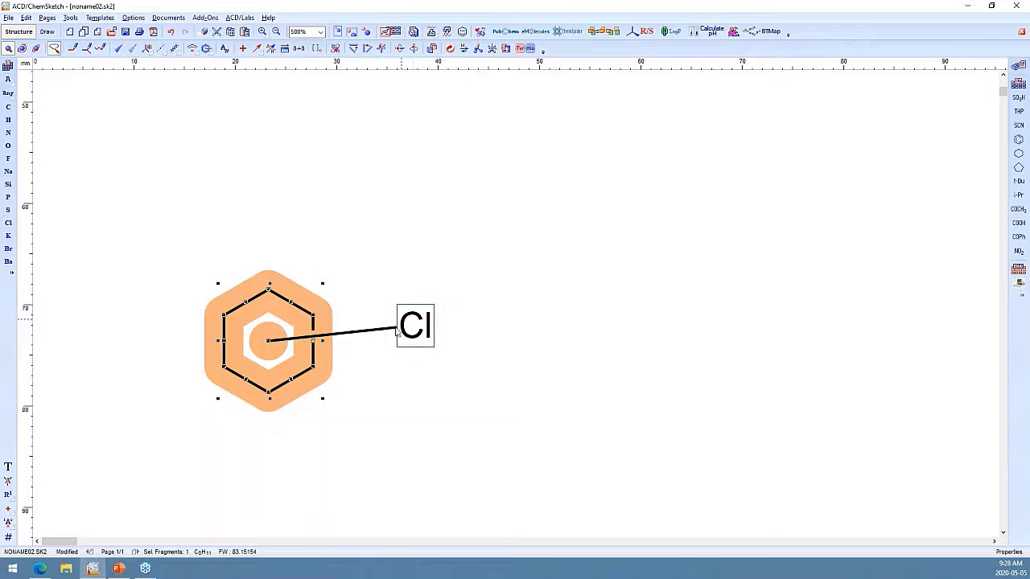
Replace the Cl substituent on the Markush bond with a generic R group.
left_click(10, 501)
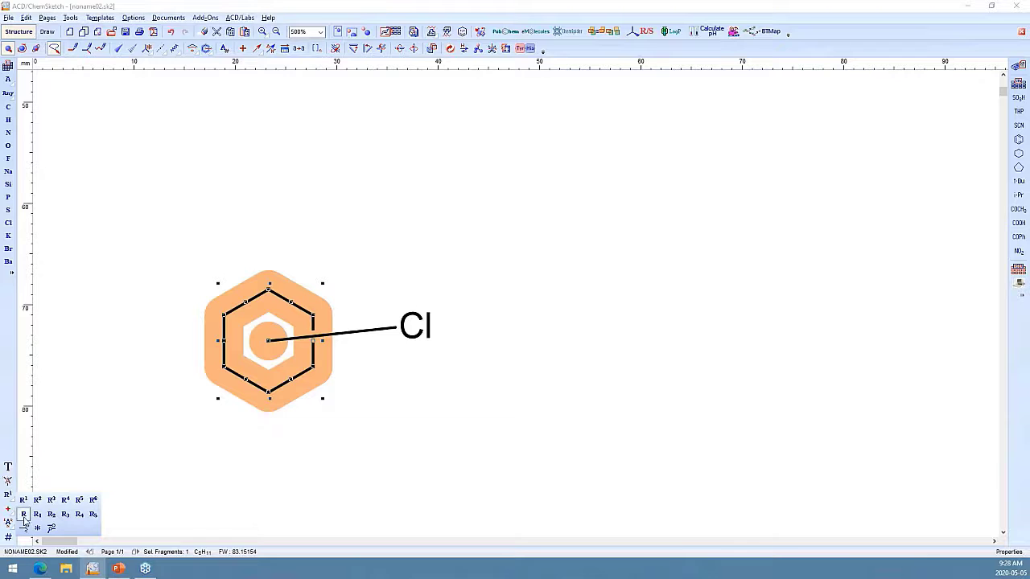
left_click(23, 515)
left_click(415, 326)
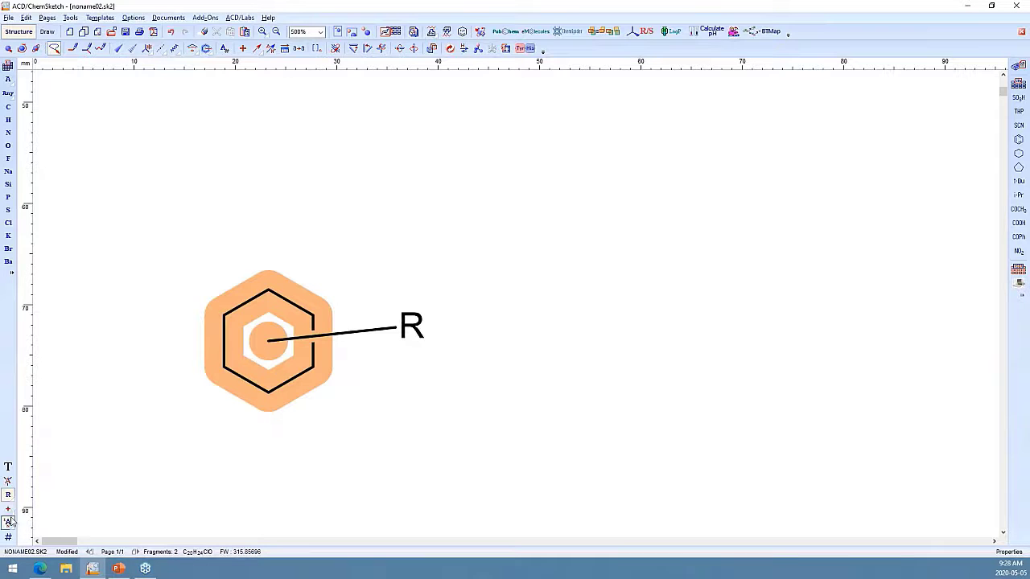
Attach a nitrogen atom to the cyclohexane ring's top carbon and give it a positive charge.
left_click(10, 138)
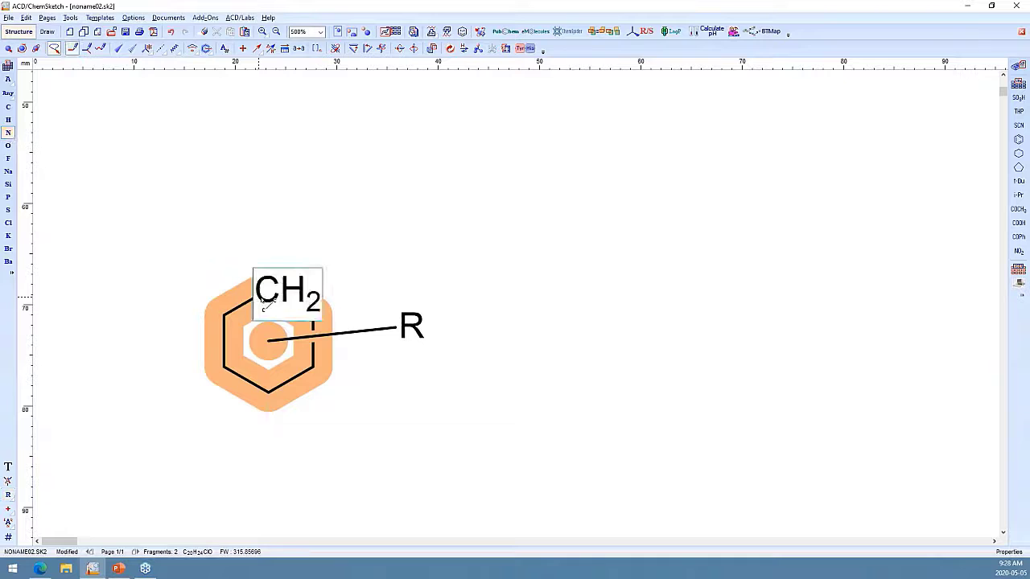
left_click_drag(269, 273, 267, 231)
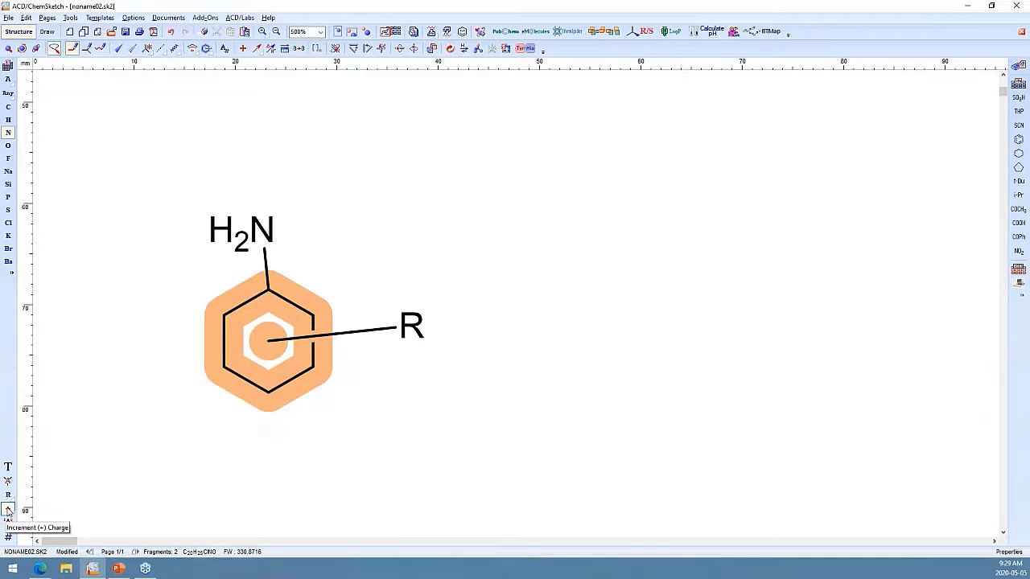
left_click(8, 510)
left_click(262, 231)
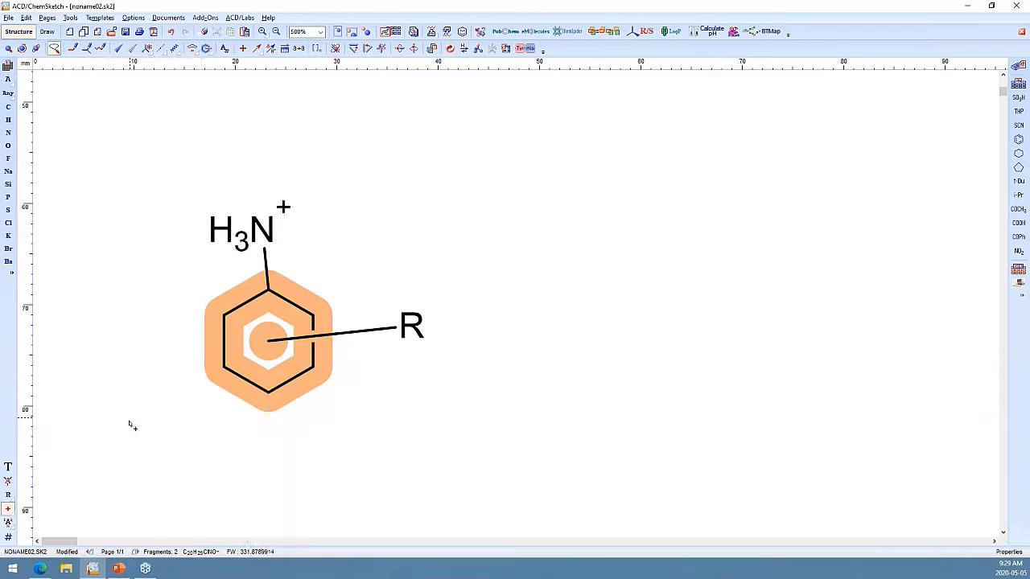
left_click(13, 514)
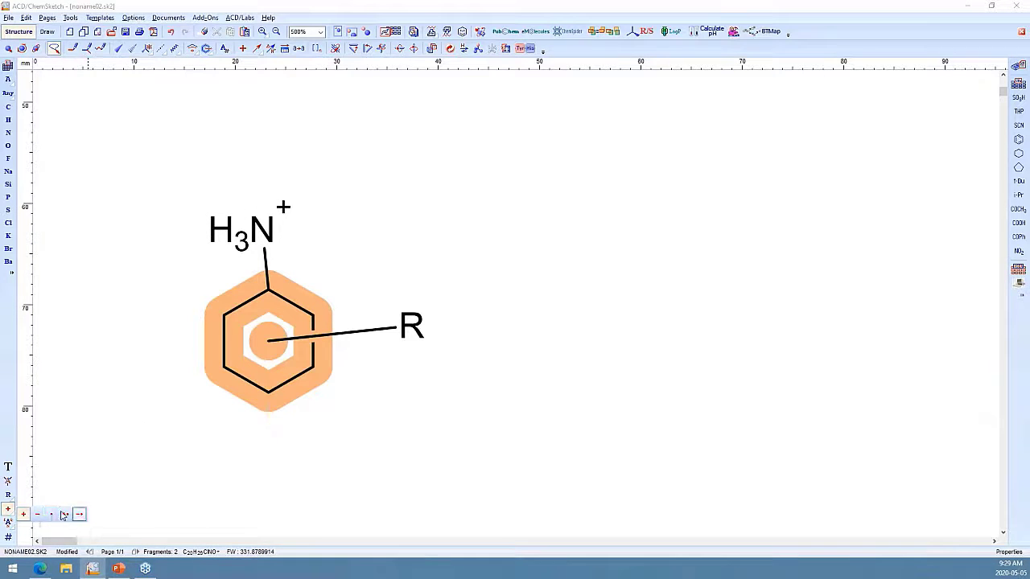
key("alt+Tab")
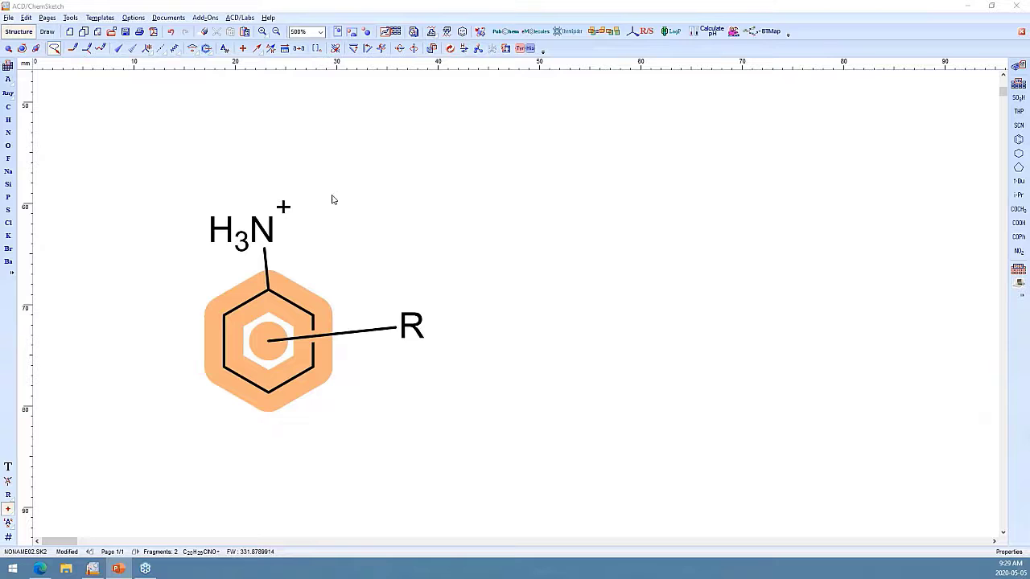
left_click(10, 48)
scroll(558, 315, "up", 1)
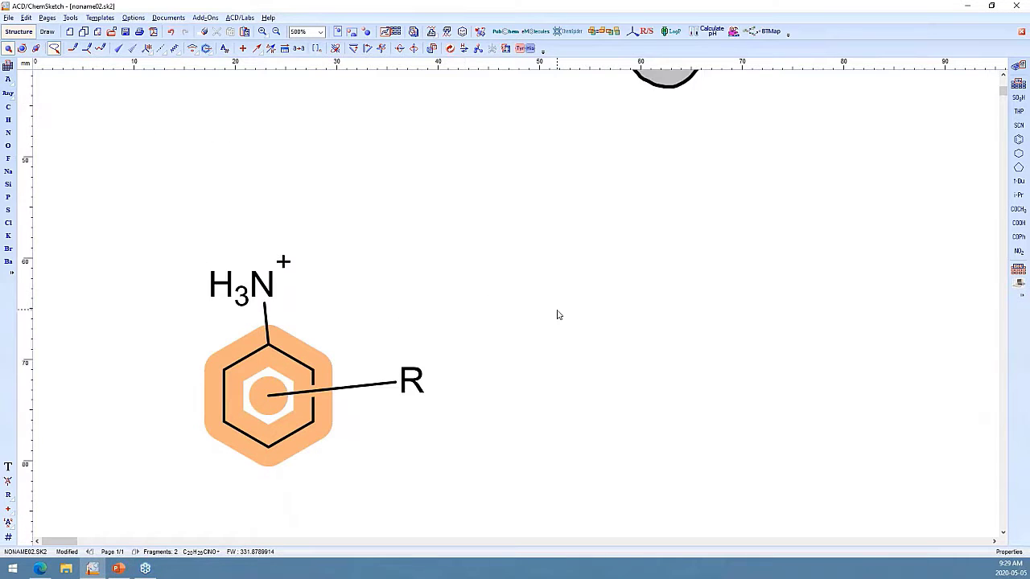
scroll(557, 317, "down", 1)
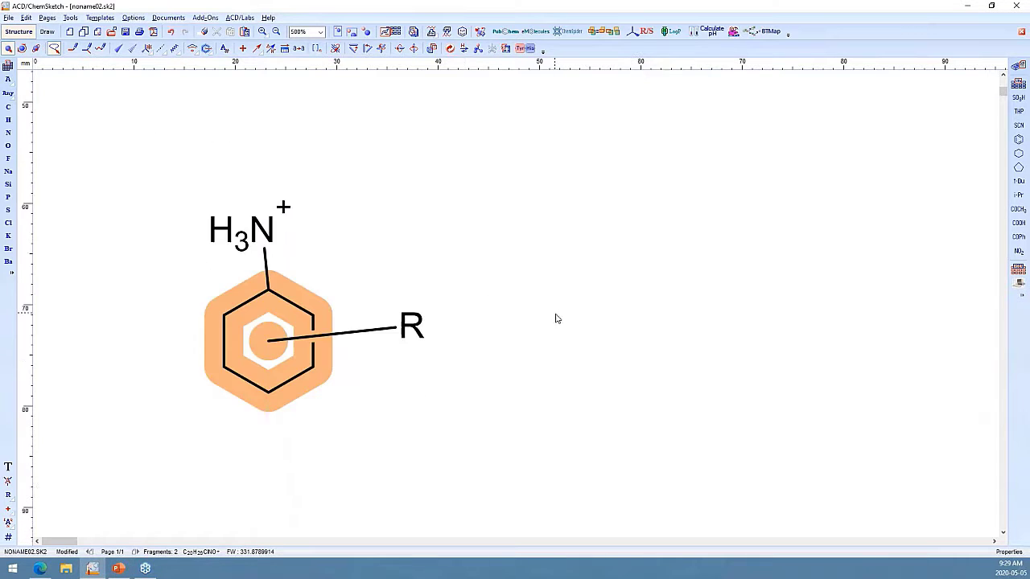
left_click(238, 18)
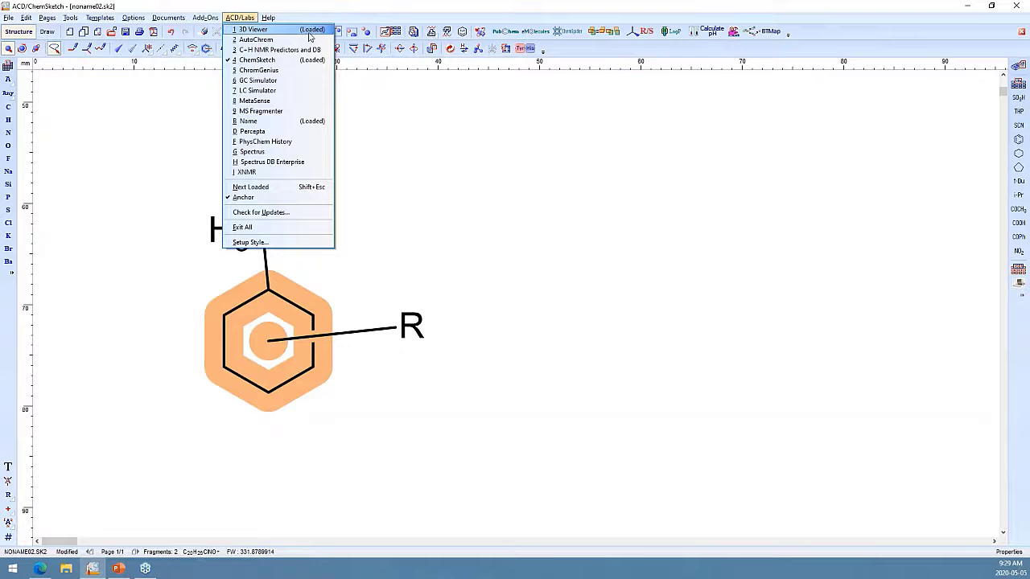
left_click(327, 4)
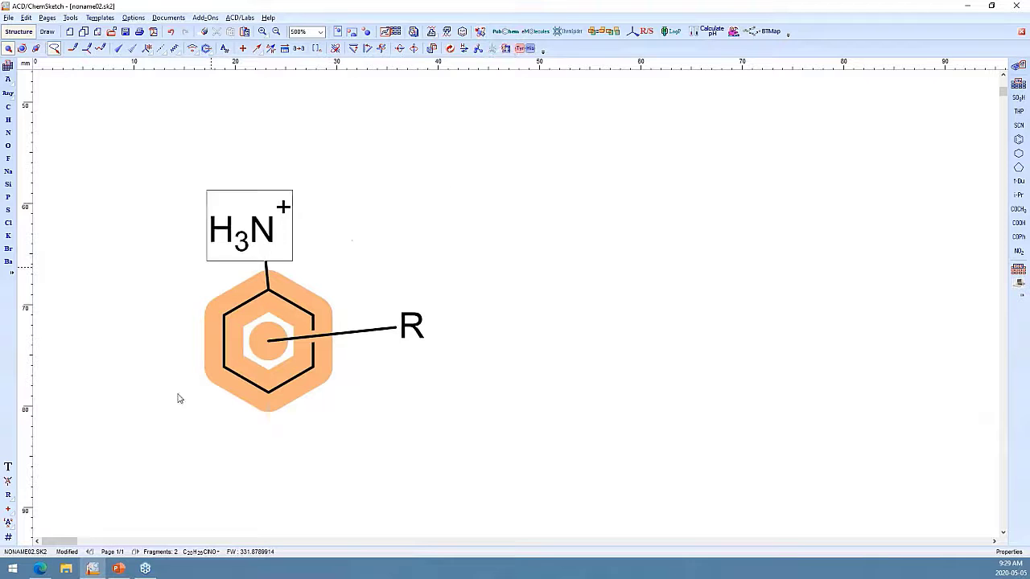
Add a blank second page and place the N-Guanylsulfanilamide structure from the ACD/Dictionary on it.
left_click(86, 48)
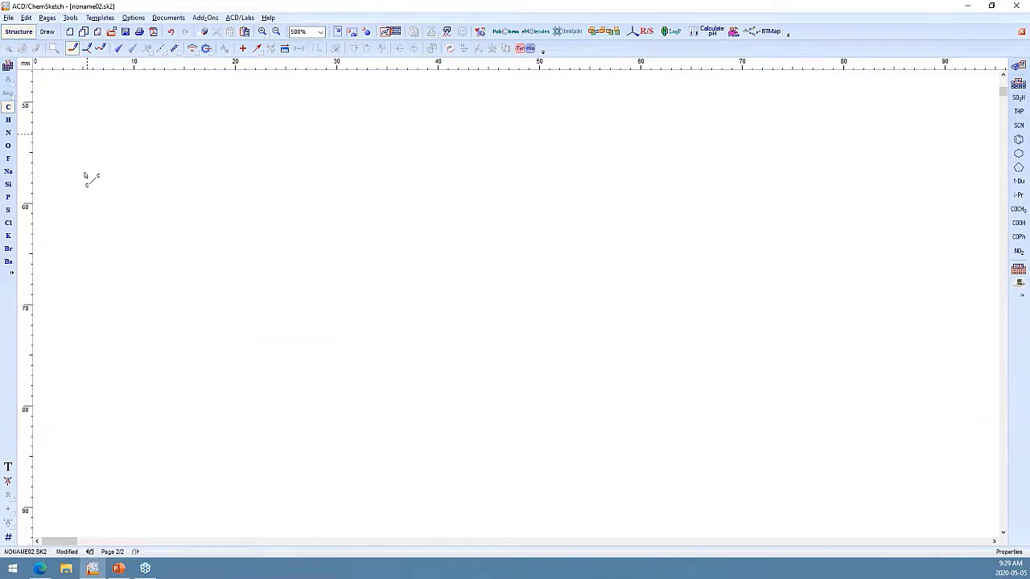
left_click(1018, 65)
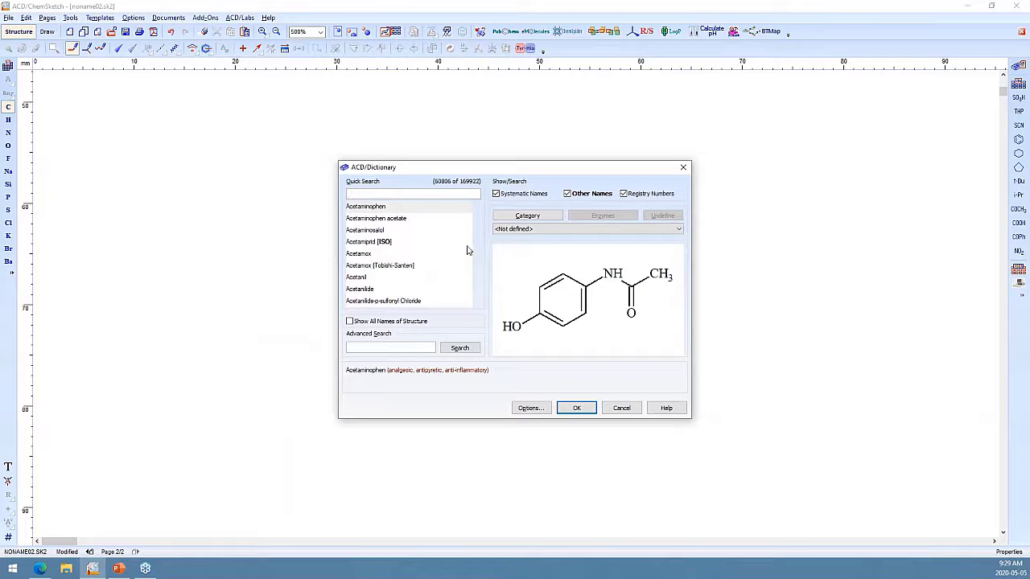
left_click_drag(476, 244, 477, 277)
left_click(416, 253)
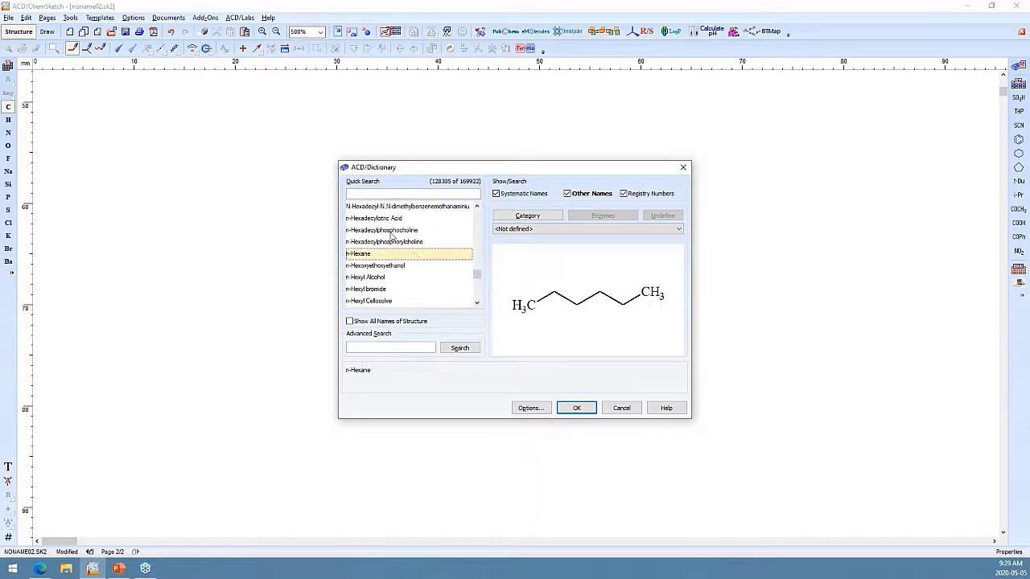
left_click(392, 230)
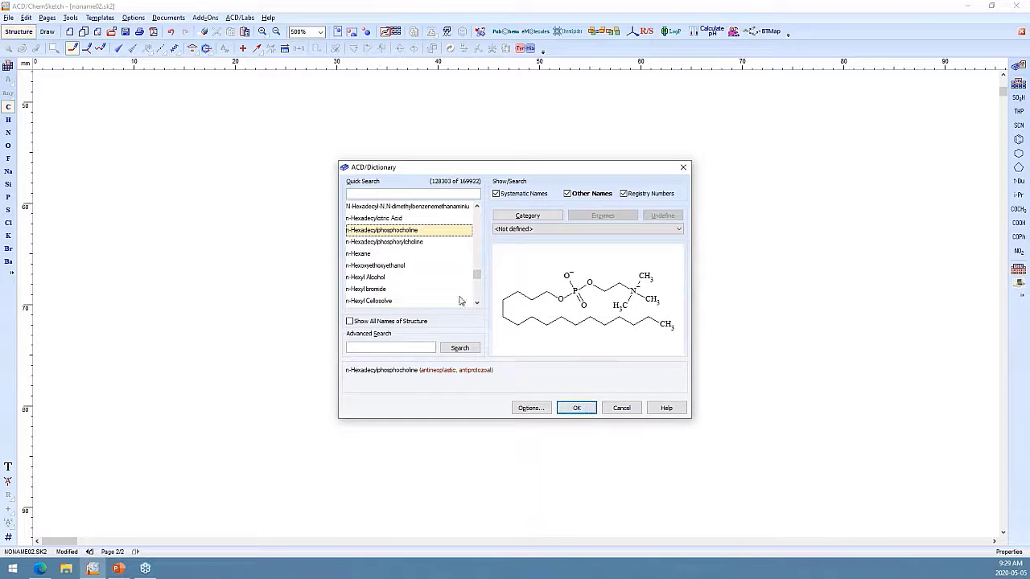
left_click(479, 212)
left_click(407, 244)
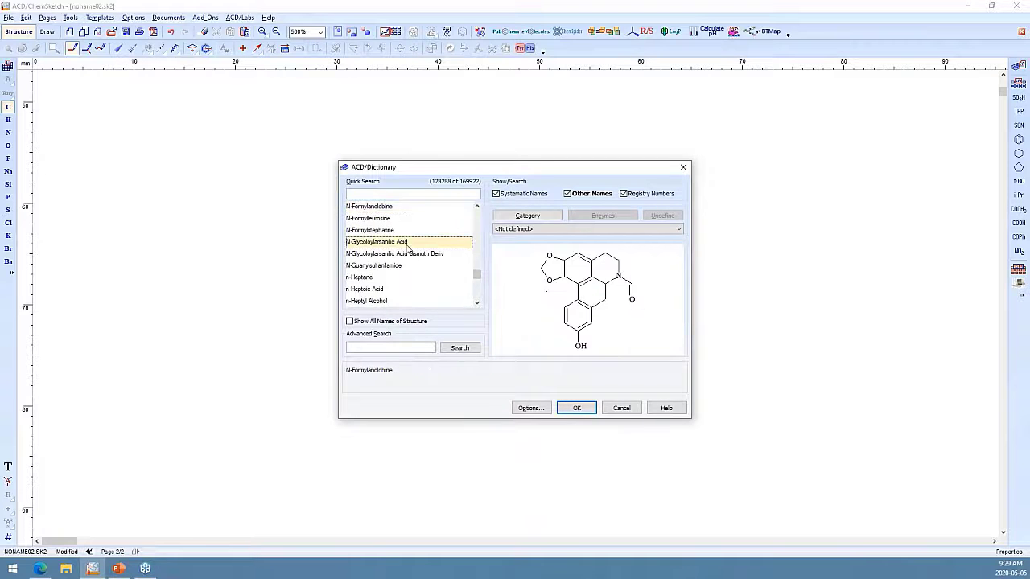
left_click(407, 265)
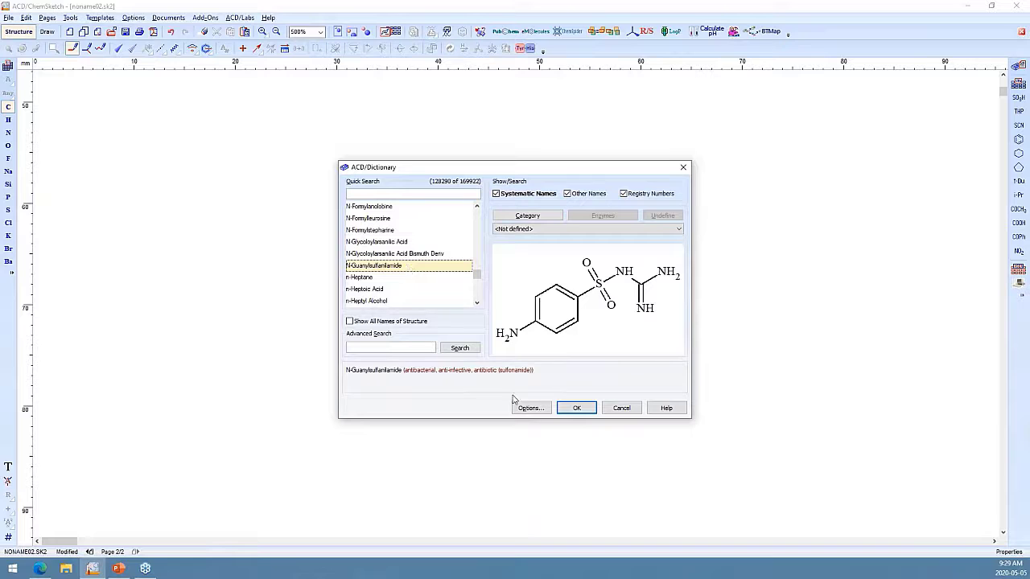
left_click(577, 408)
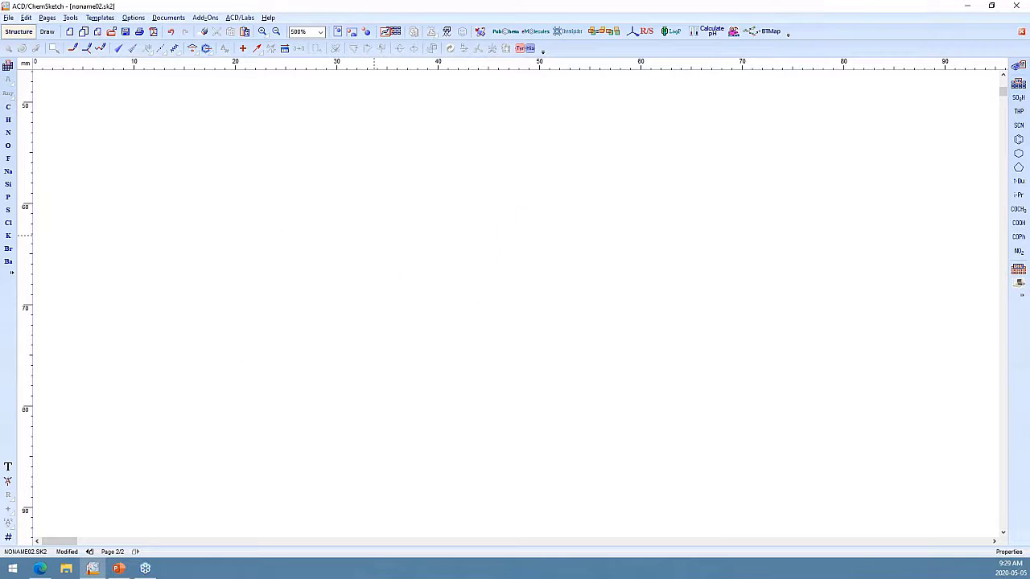
left_click(265, 434)
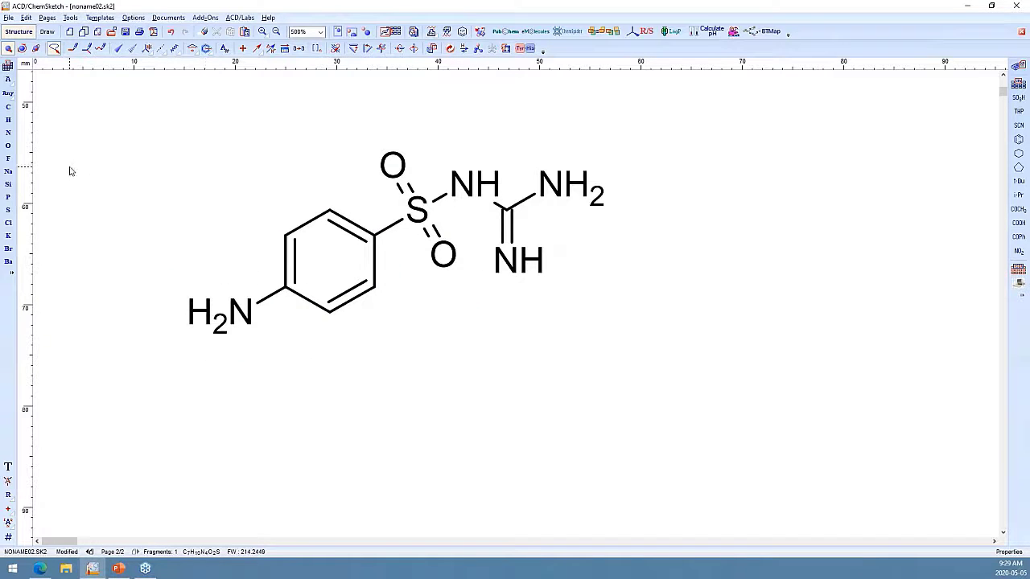
View the N-Guanylsulfanilamide structure in ACD/3D Viewer, rotate the model to inspect it, and return to ChemSketch.
left_click(480, 32)
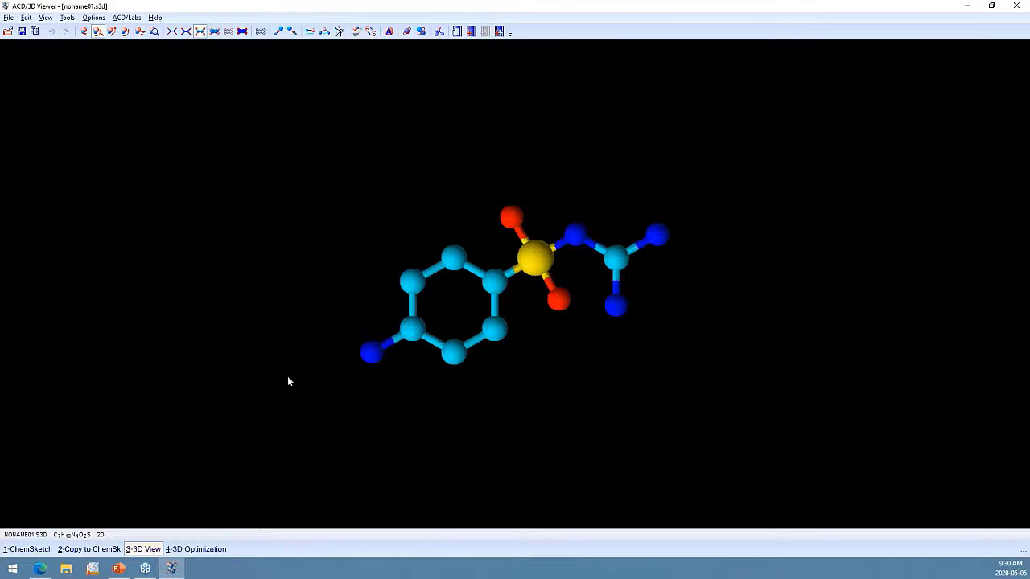
left_click_drag(531, 361, 360, 239)
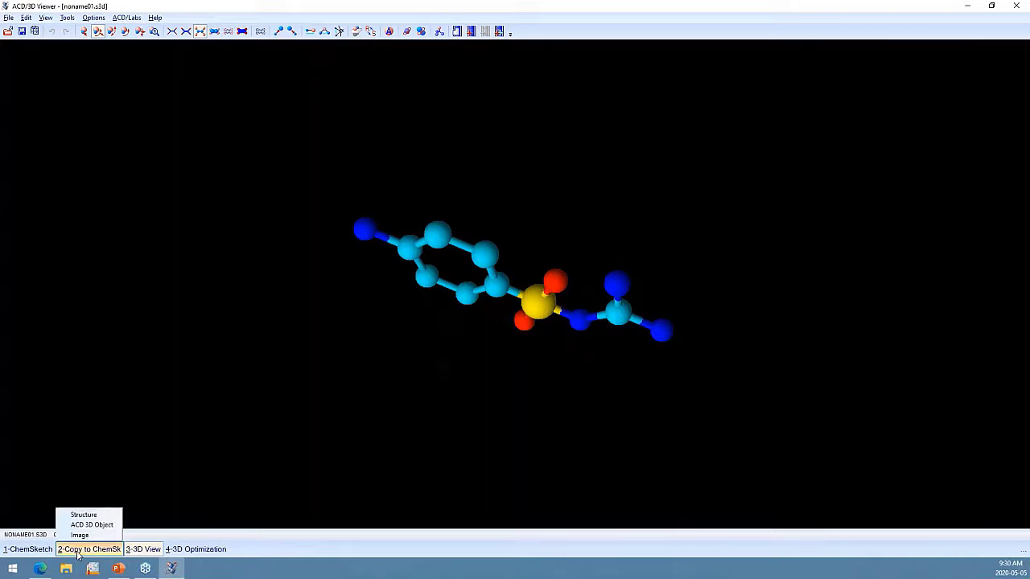
left_click(24, 550)
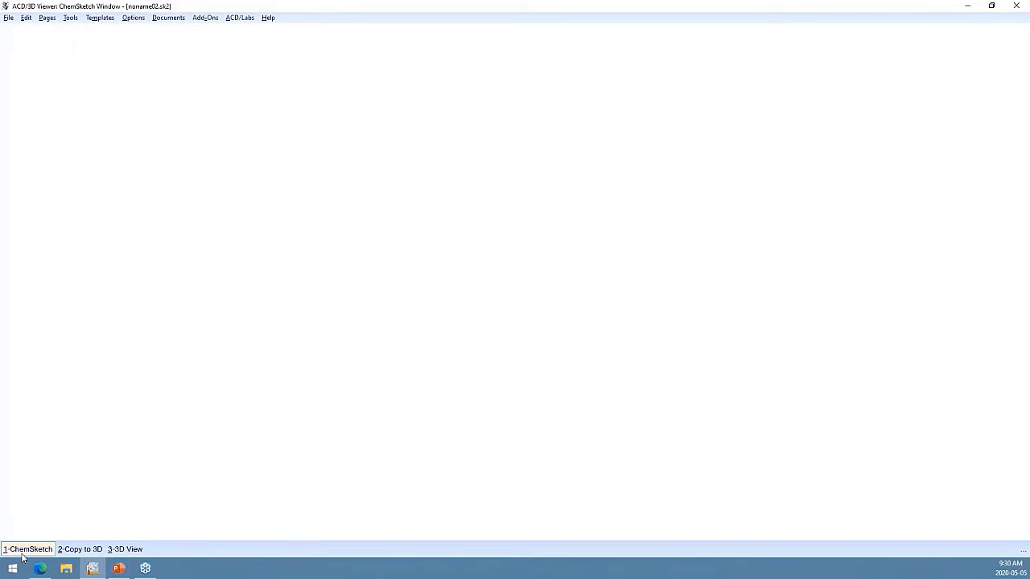
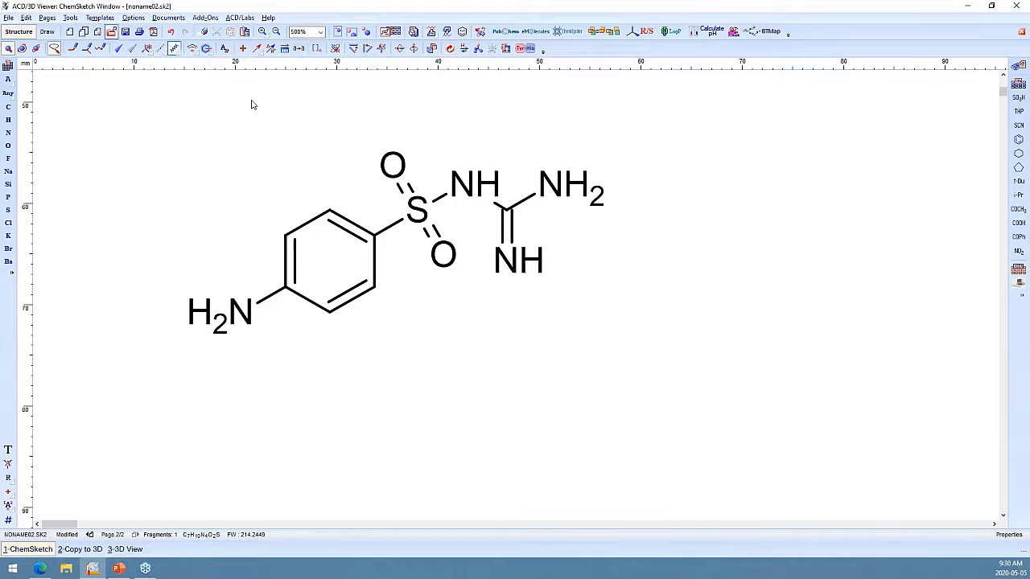
Select the whole N-Guanylsulfanilamide structure with rectangular selection, run 3D Structure Optimization on it, and rotate it in 3D.
left_click_drag(121, 102, 533, 404)
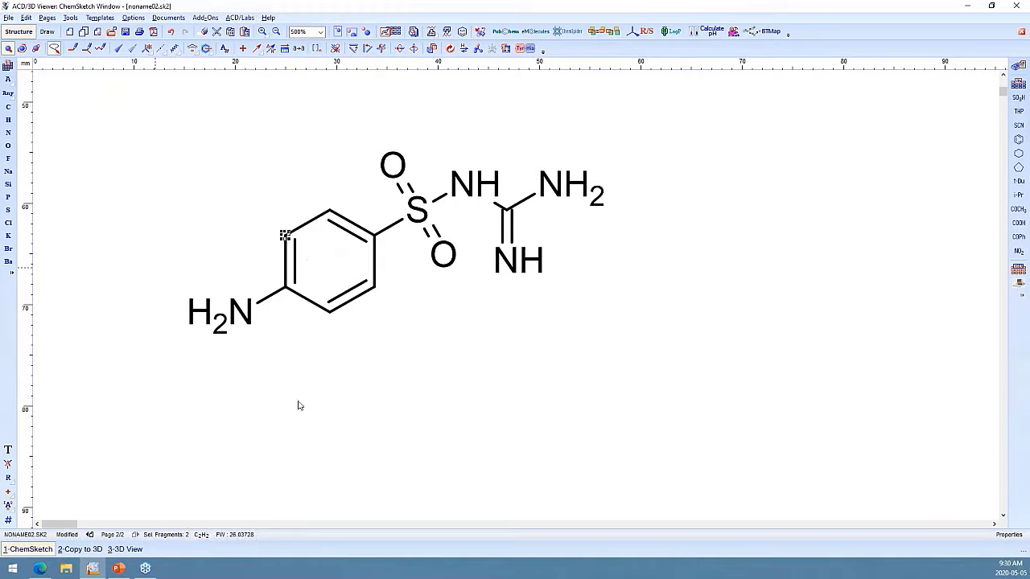
mouse_move(156, 261)
left_mouse_down()
mouse_move(593, 150)
mouse_move(150, 152)
left_mouse_up()
left_click(54, 48)
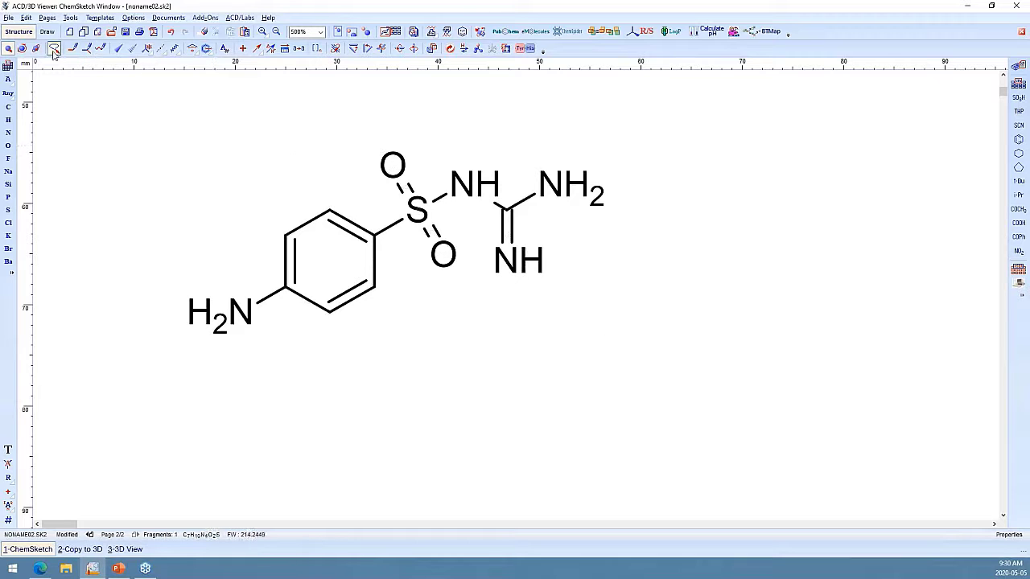
mouse_move(40, 89)
left_mouse_down()
mouse_move(617, 423)
mouse_move(694, 451)
left_mouse_up()
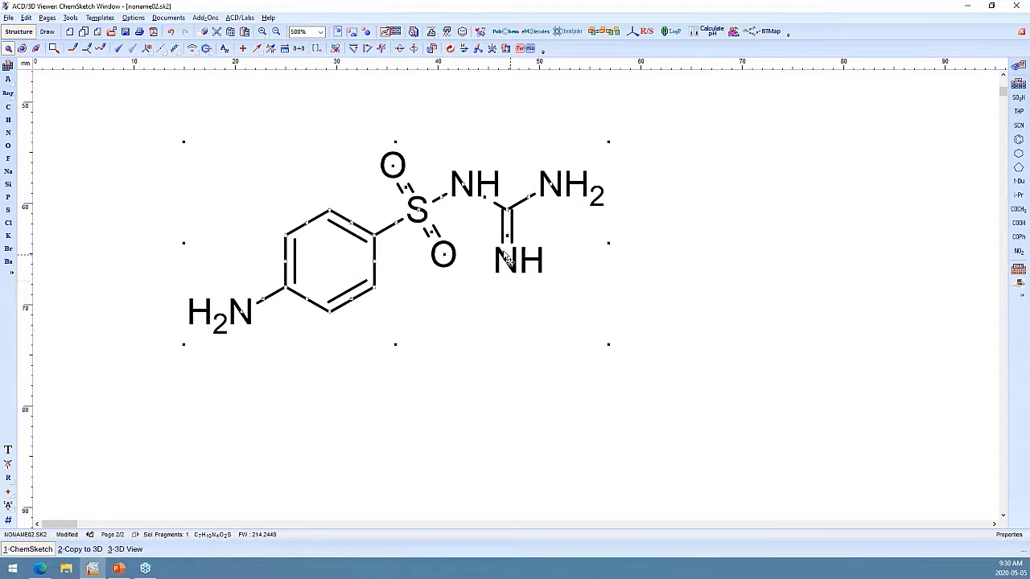
left_click(71, 17)
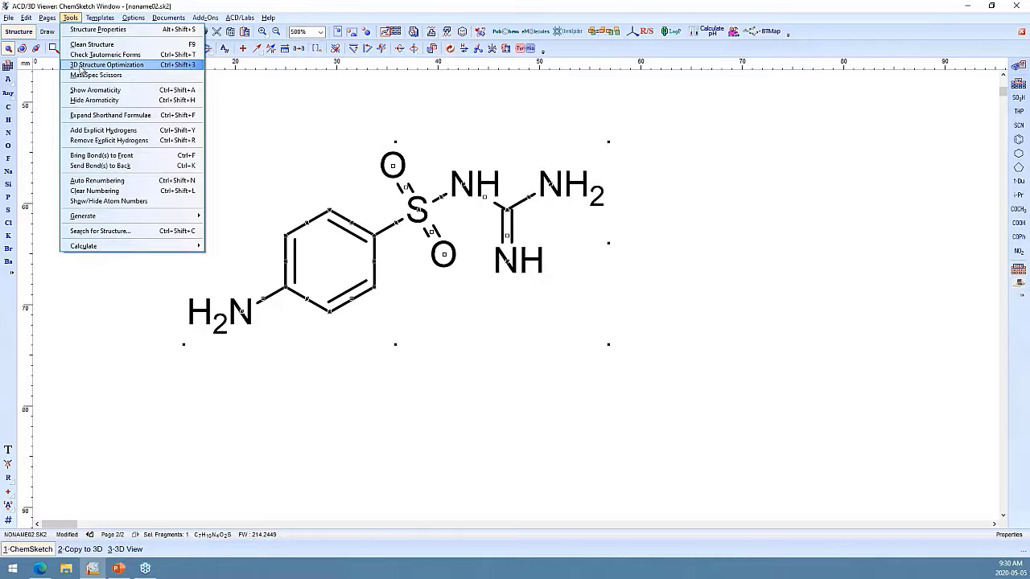
left_click(83, 66)
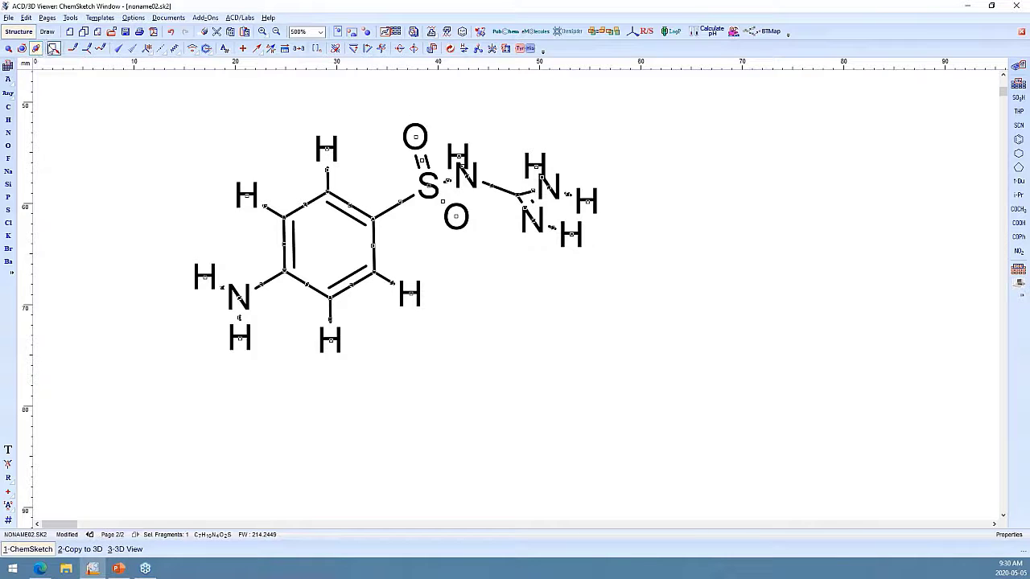
left_click_drag(387, 283, 453, 436)
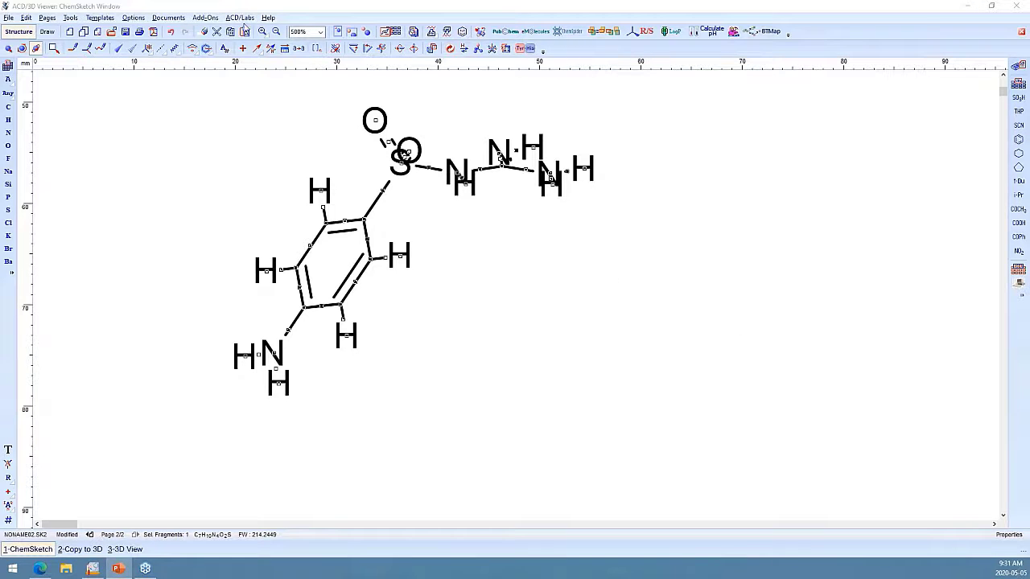
Calculate all properties of the selected structure and copy the results onto the page beside it.
left_click(71, 18)
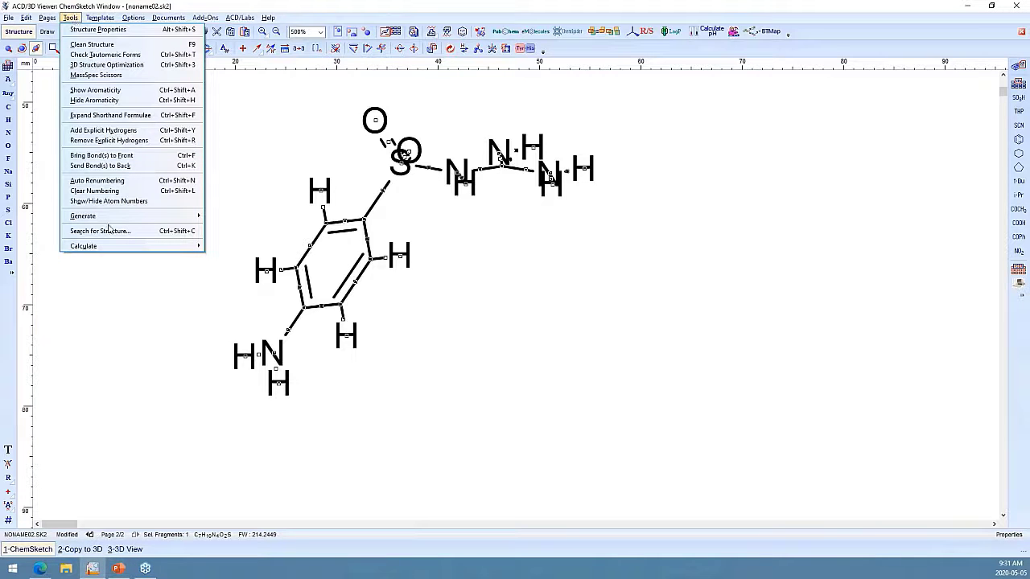
mouse_move(115, 248)
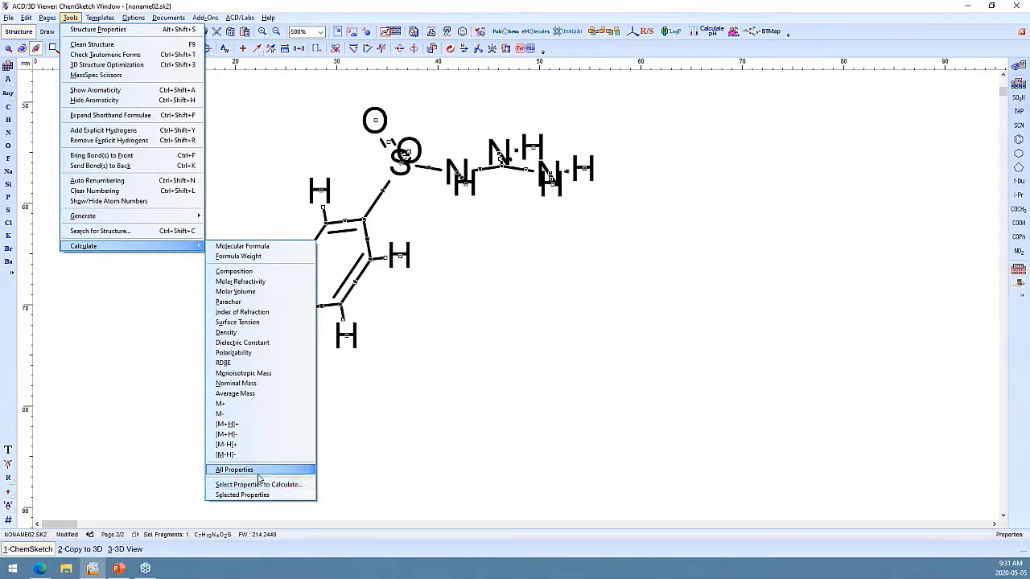
left_click(233, 470)
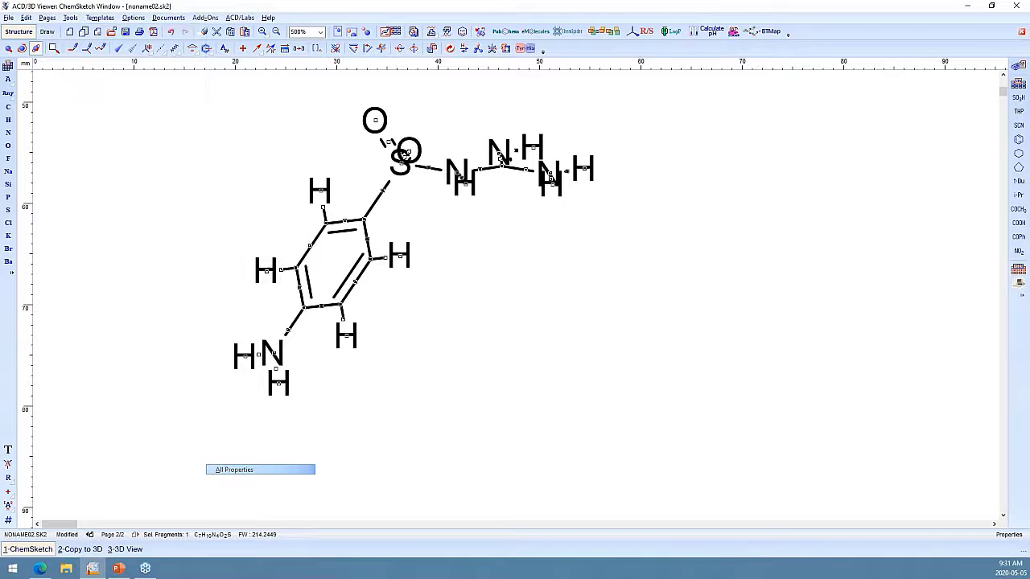
scroll(435, 277, "down", 5)
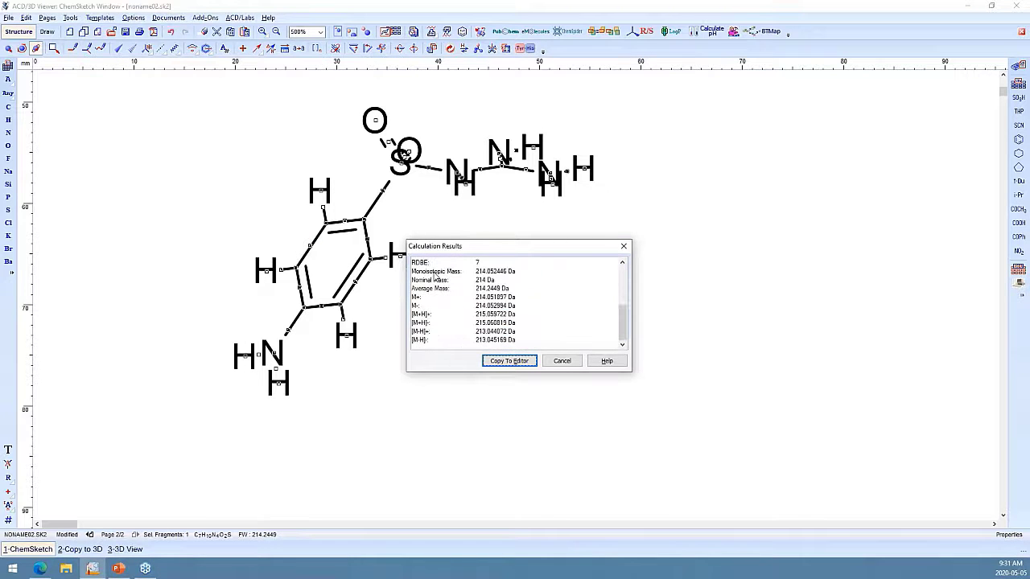
scroll(441, 299, "up", 5)
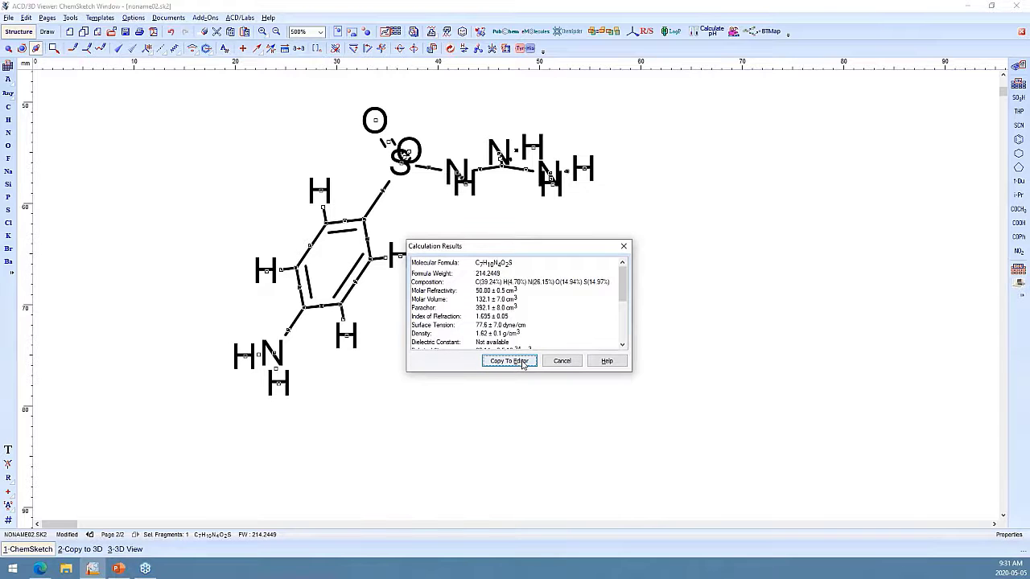
left_click(509, 361)
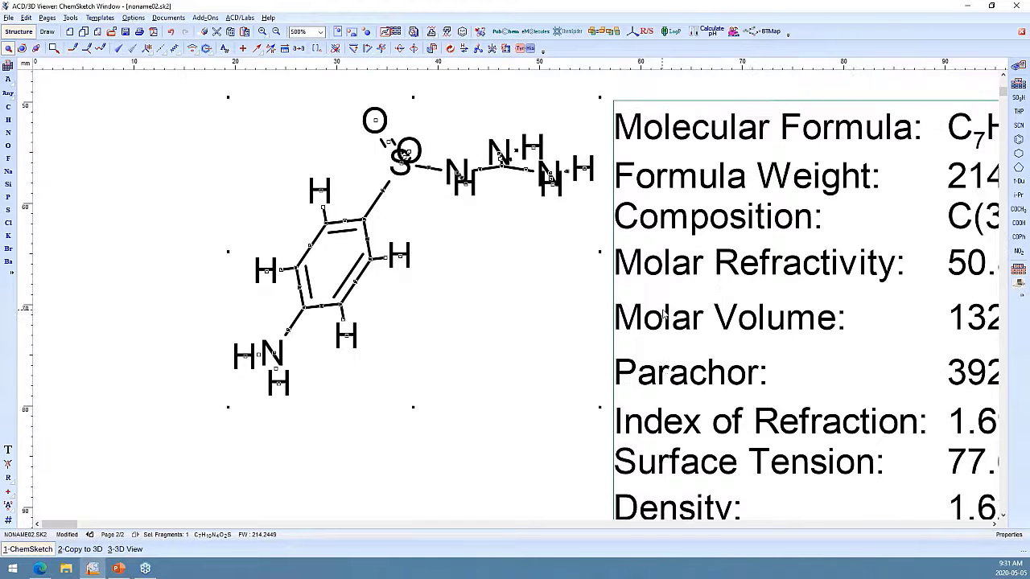
scroll(644, 326, "up", 1)
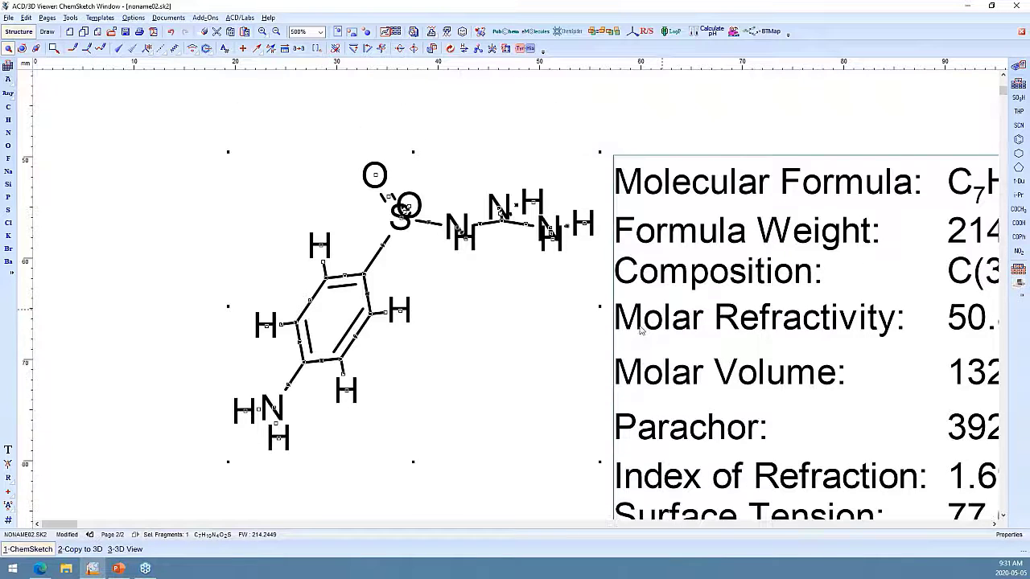
left_click(366, 30)
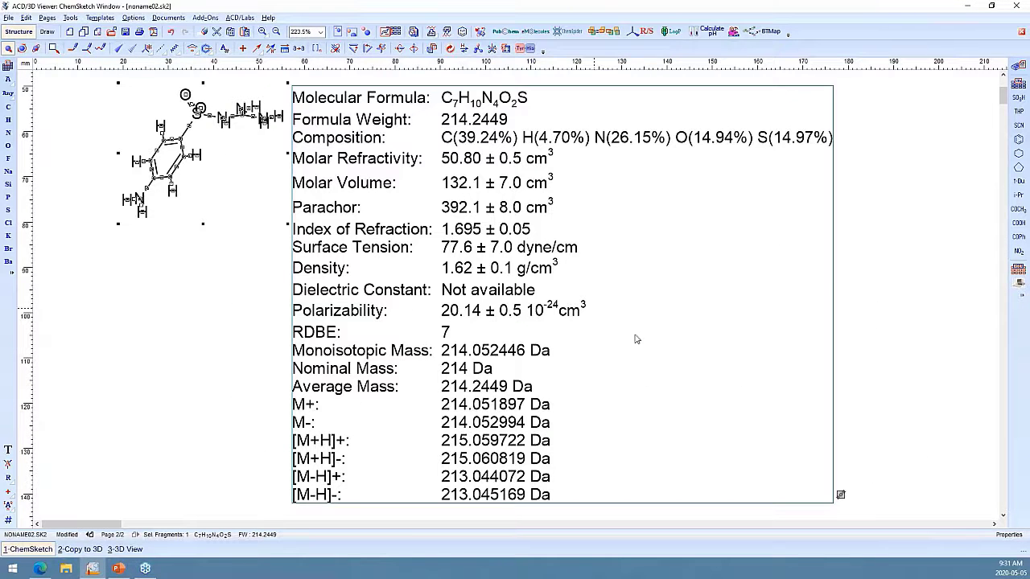
Calculate the LogP of the selected structure.
scroll(552, 196, "up", 1)
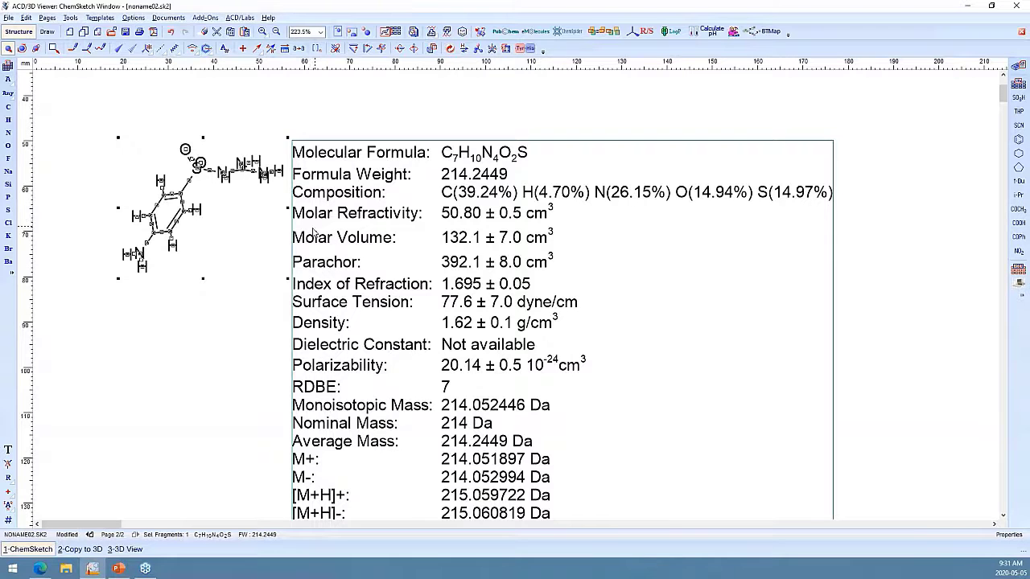
scroll(310, 237, "up", 1)
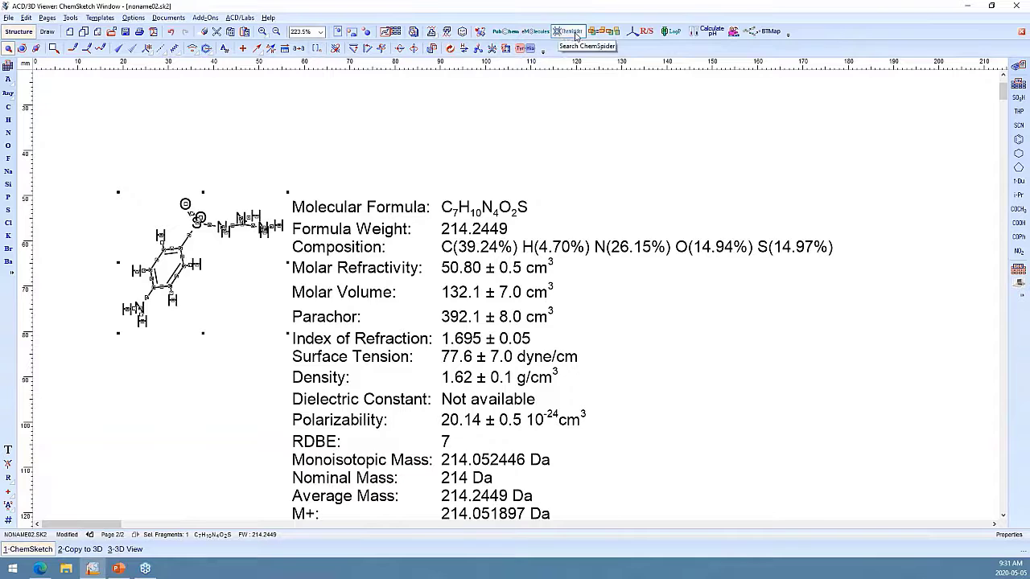
left_click(672, 31)
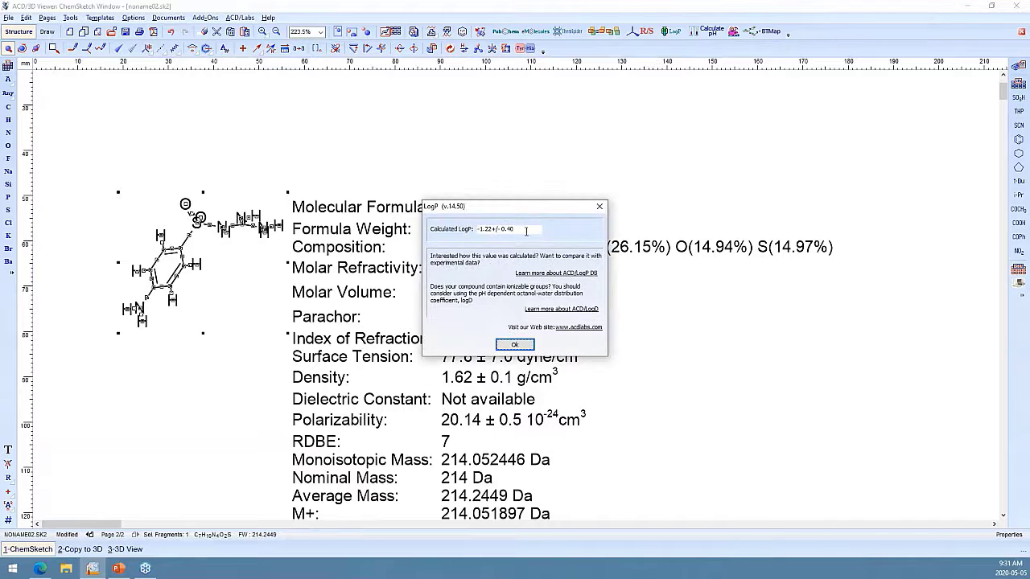
Copy the calculated LogP value and paste it onto the page below the structure.
left_click_drag(527, 229, 414, 231)
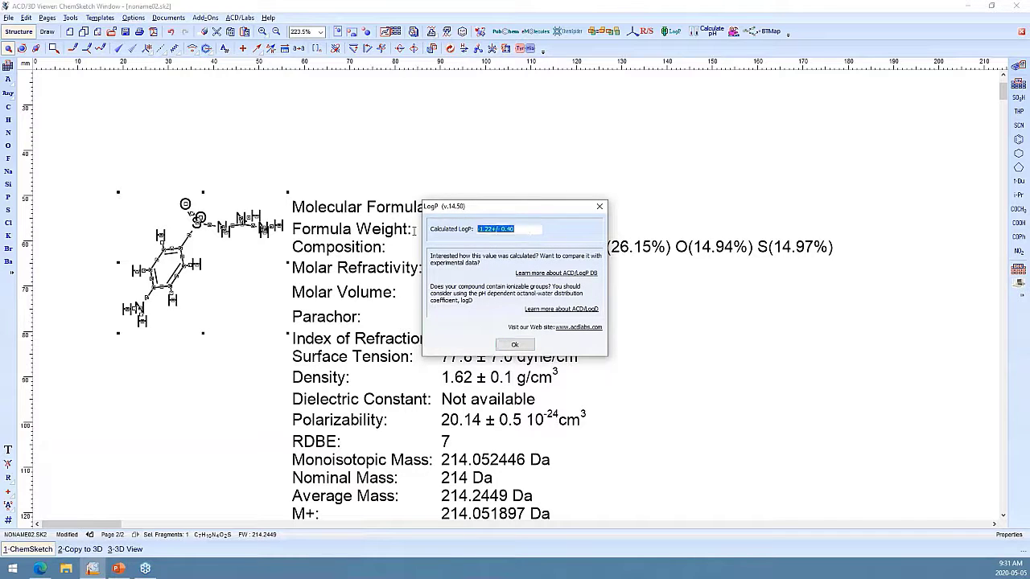
left_click(523, 344)
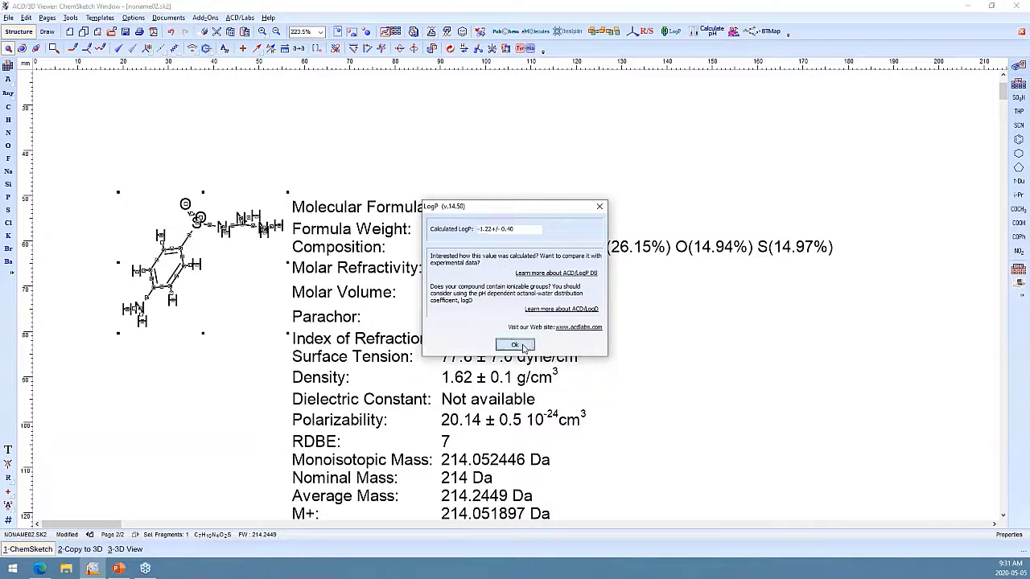
key("ctrl+v")
left_click(190, 379)
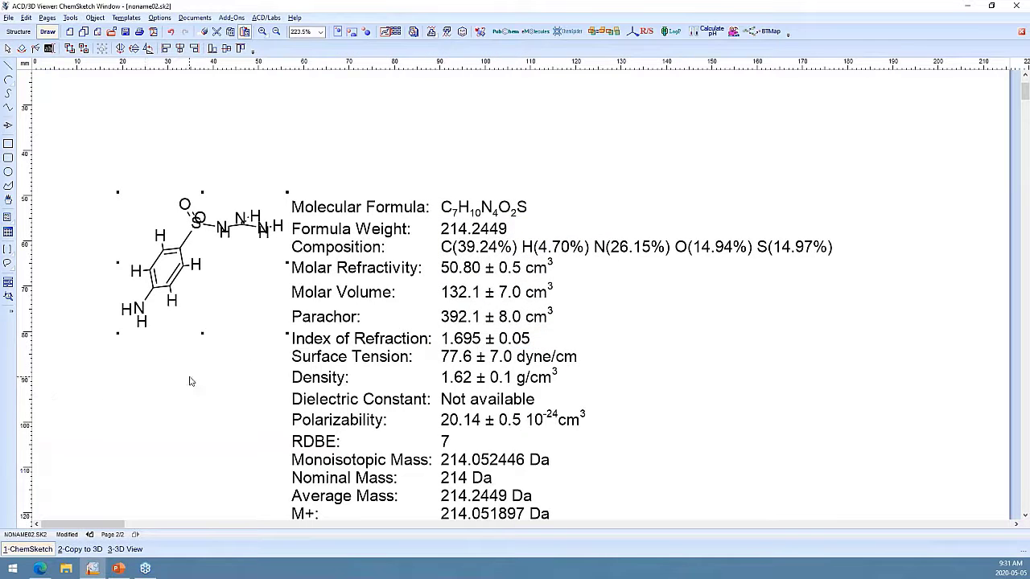
left_click(119, 569)
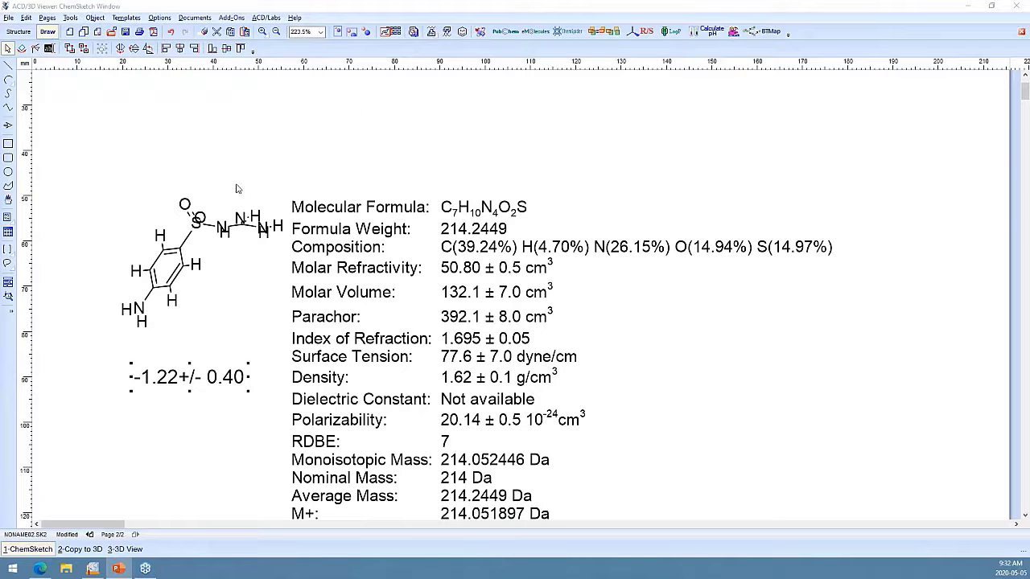
Add a new blank page to the document after the calculated properties page.
left_click(49, 32)
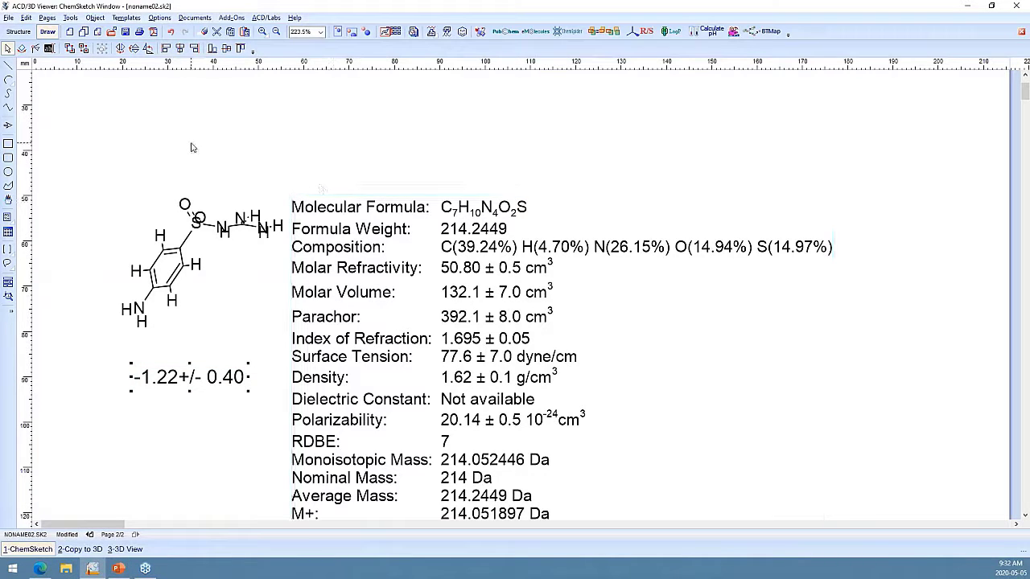
left_click(84, 32)
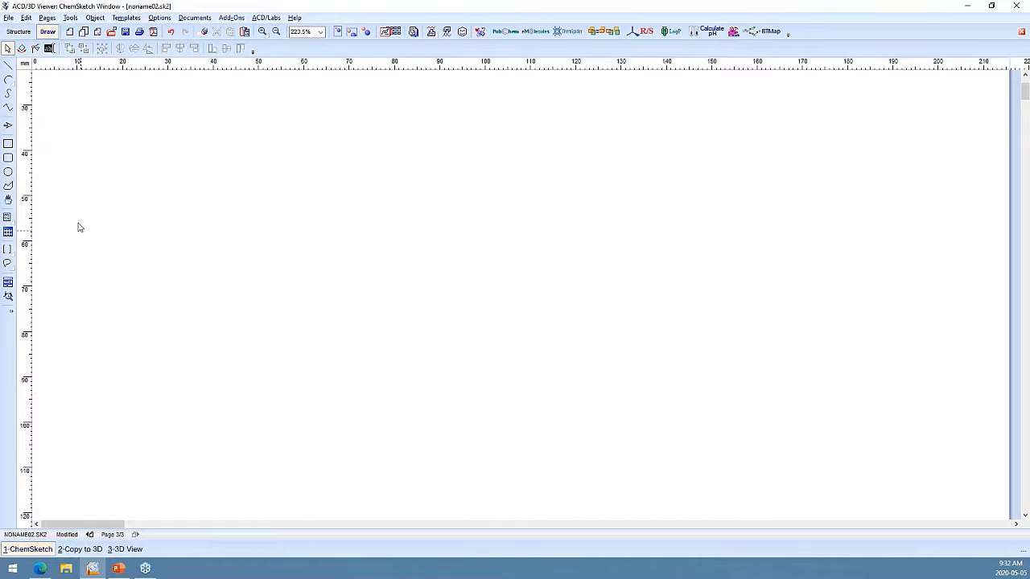
left_click(7, 67)
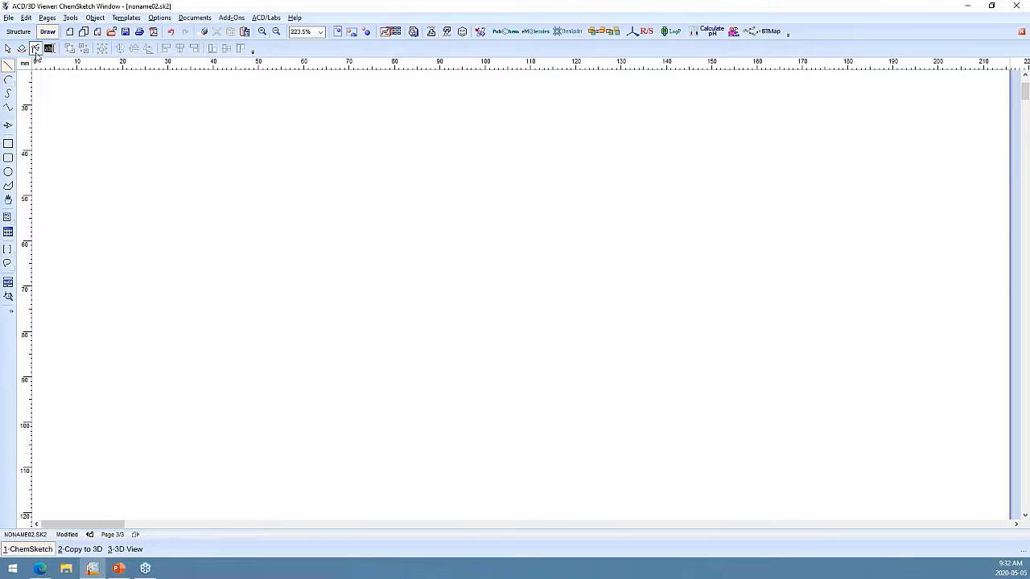
left_click(7, 126)
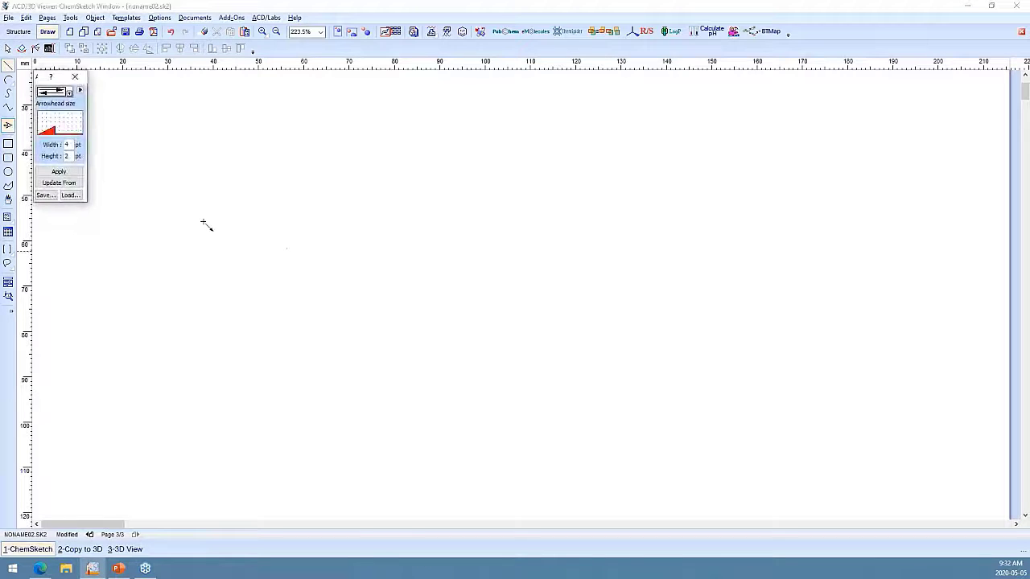
left_click(75, 77)
Draw a nearly horizontal Reaction Arrow about 54 mm long in the upper part of the blank page.
left_click(16, 31)
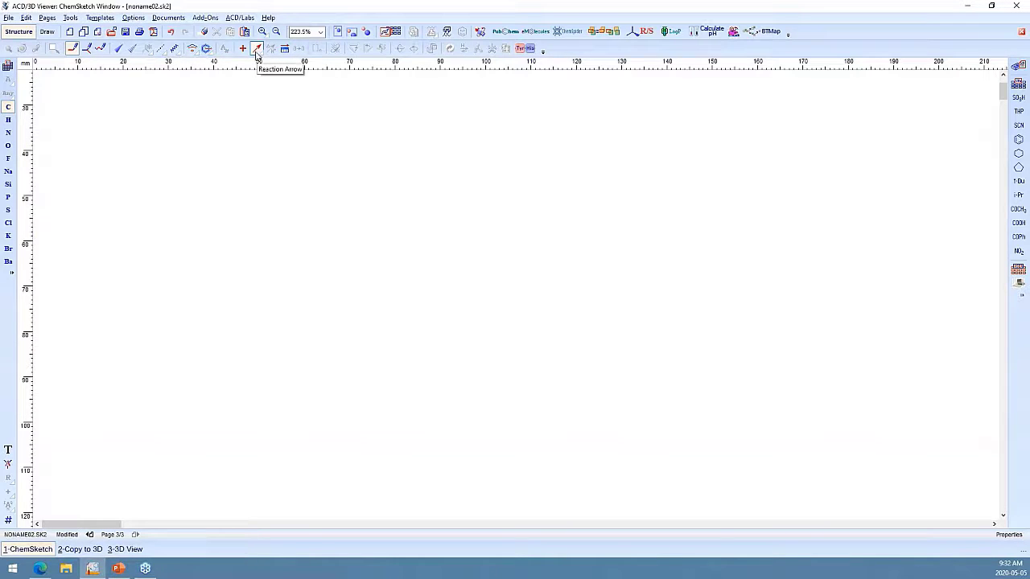
left_click(257, 49)
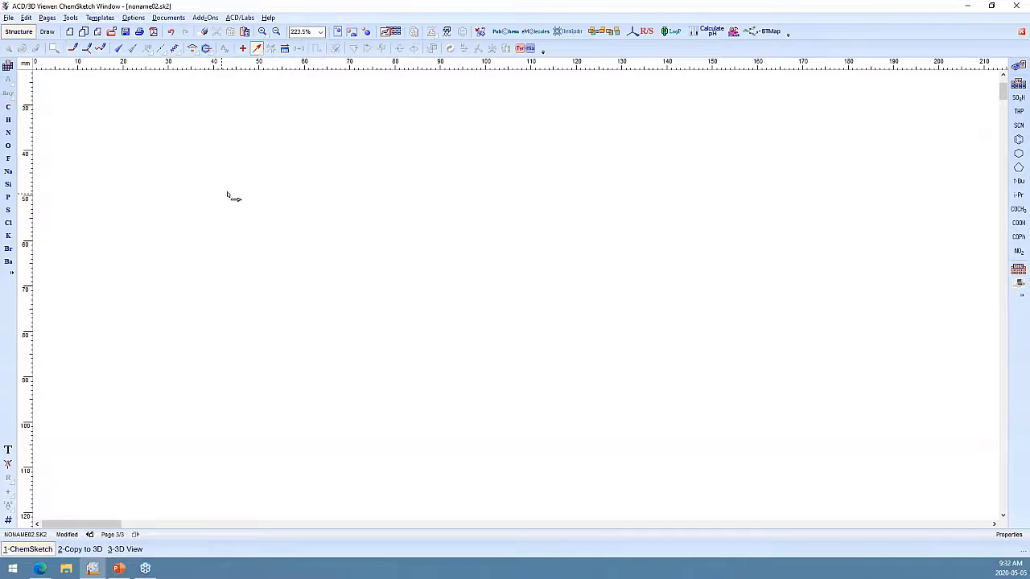
left_click_drag(222, 194, 466, 199)
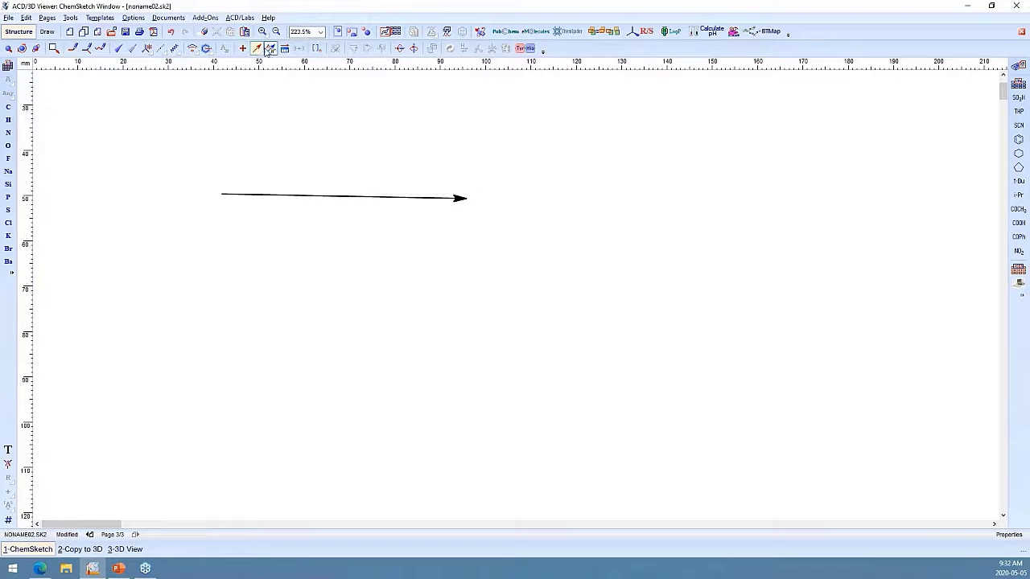
Label the reaction arrow with the conditions "Δ,acid" below the line.
left_click(271, 50)
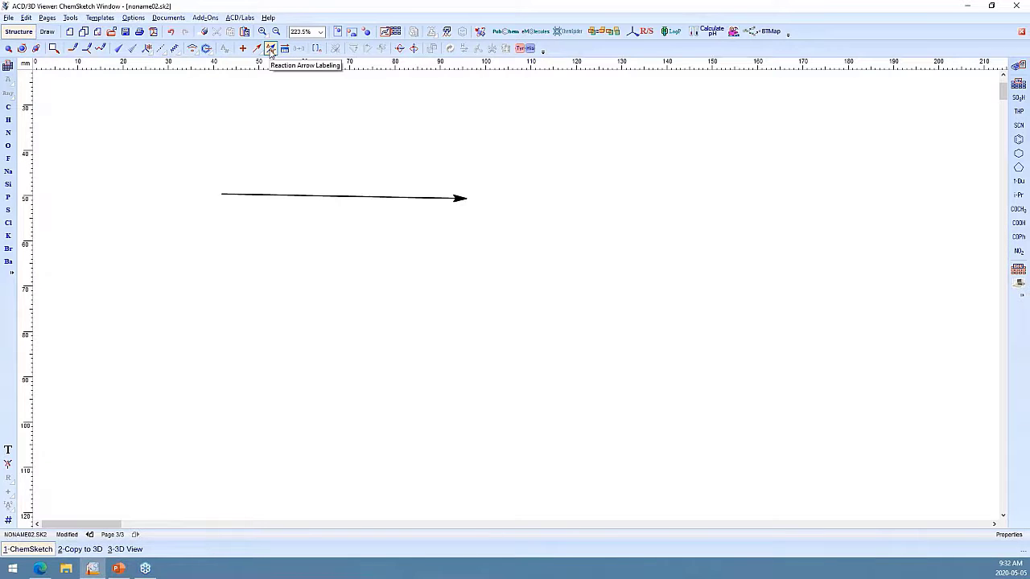
left_click(324, 196)
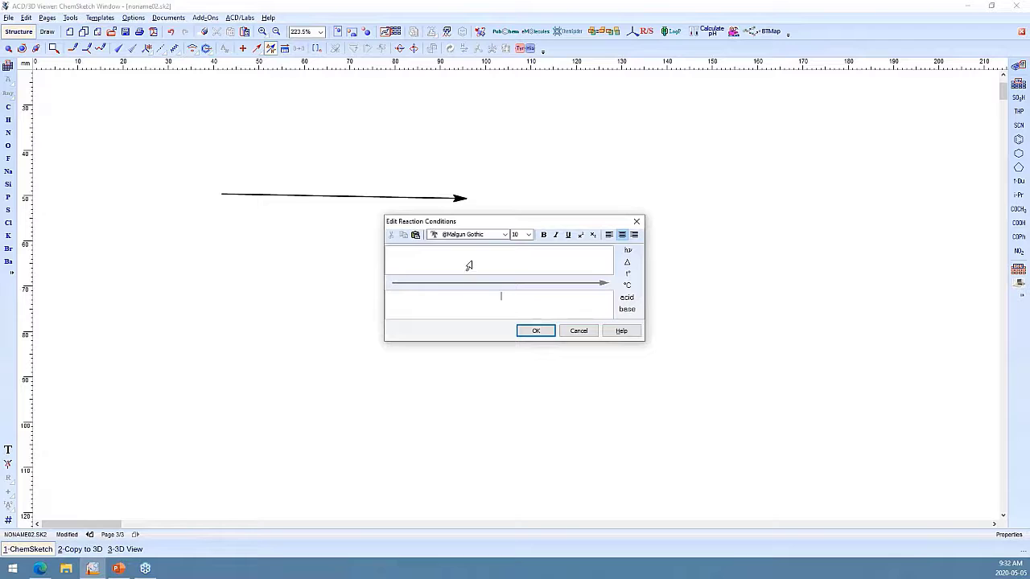
left_click(628, 262)
type(",")
left_click(621, 299)
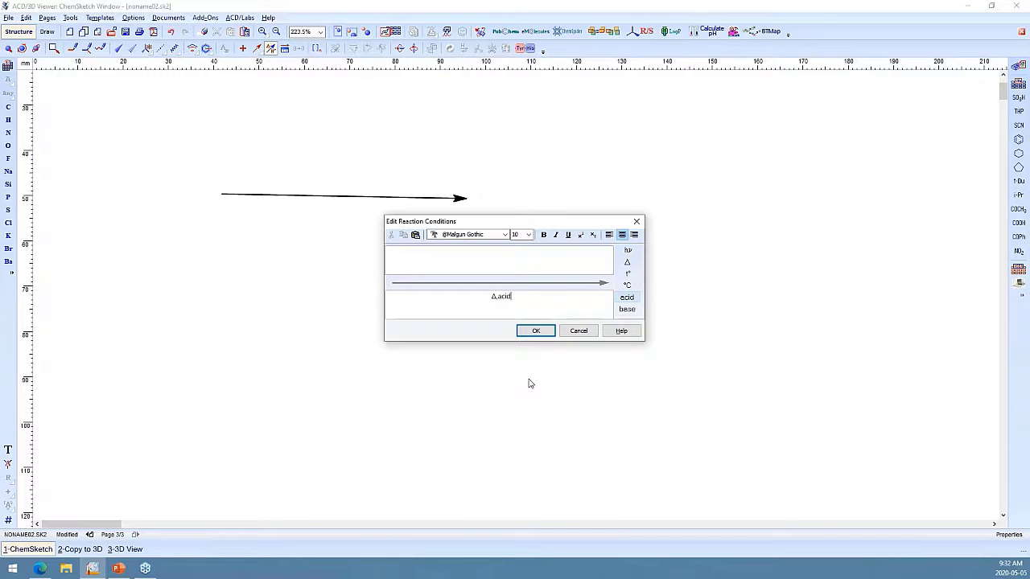
left_click(536, 331)
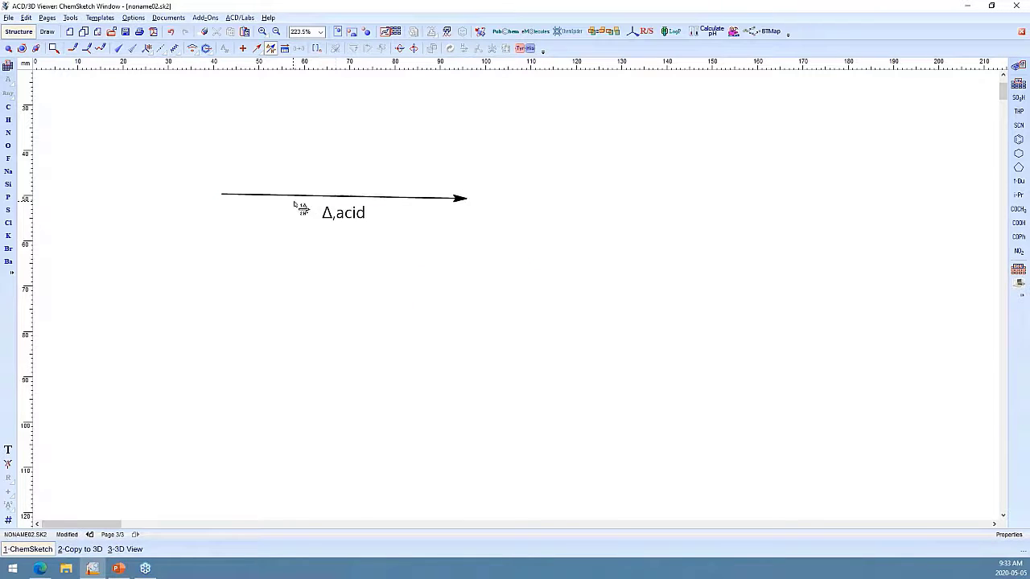
Draw a horizontal double equilibrium arrow about 43 mm long below the labelled reaction arrow.
left_click(51, 32)
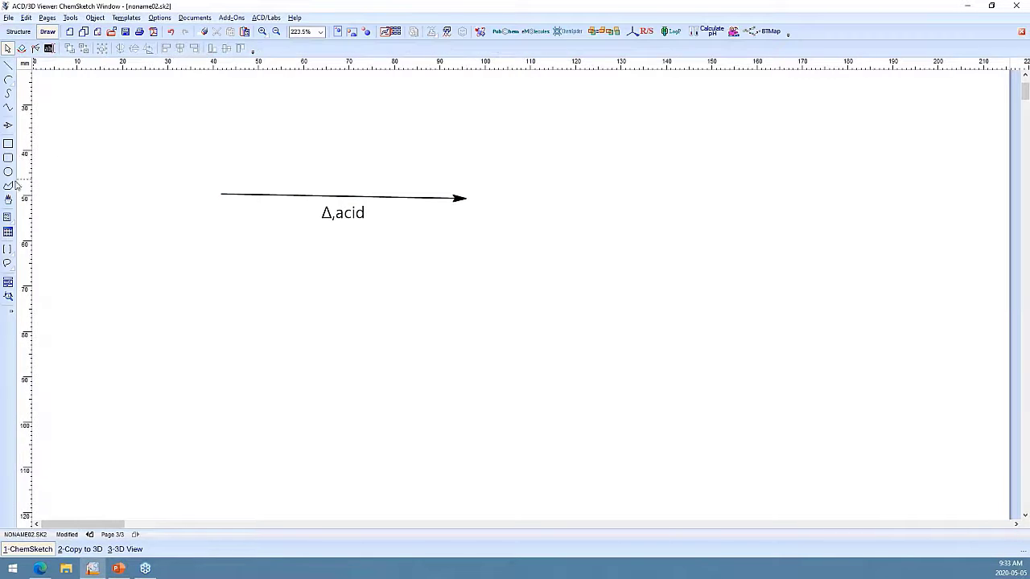
left_click(8, 125)
left_click_drag(193, 315, 386, 316)
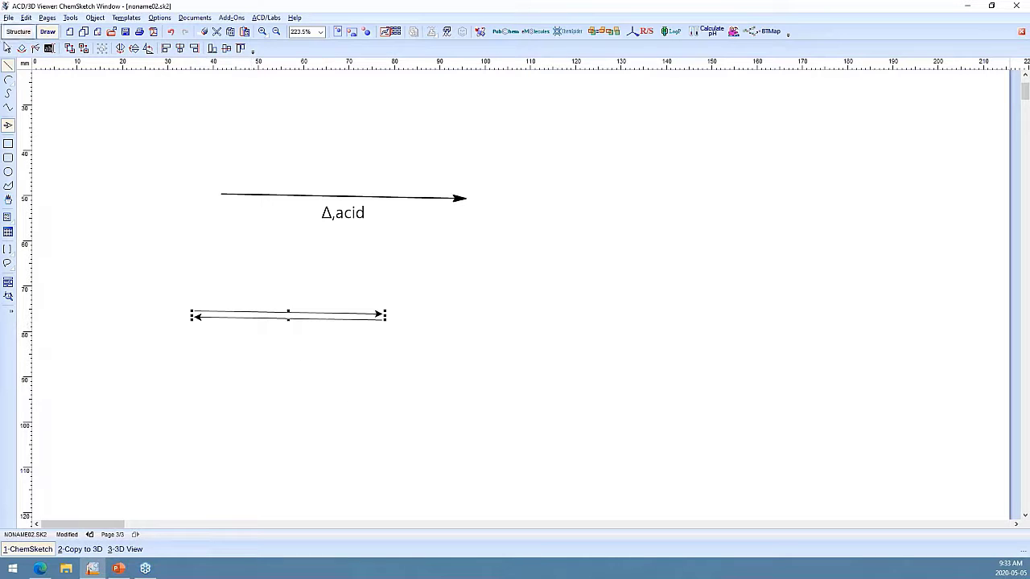
left_click(9, 50)
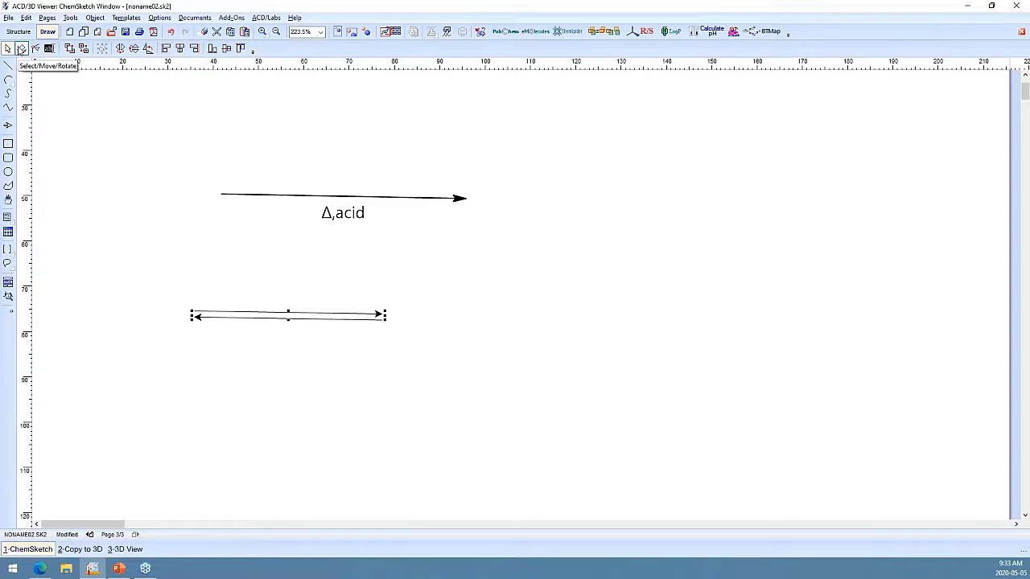
left_click(18, 31)
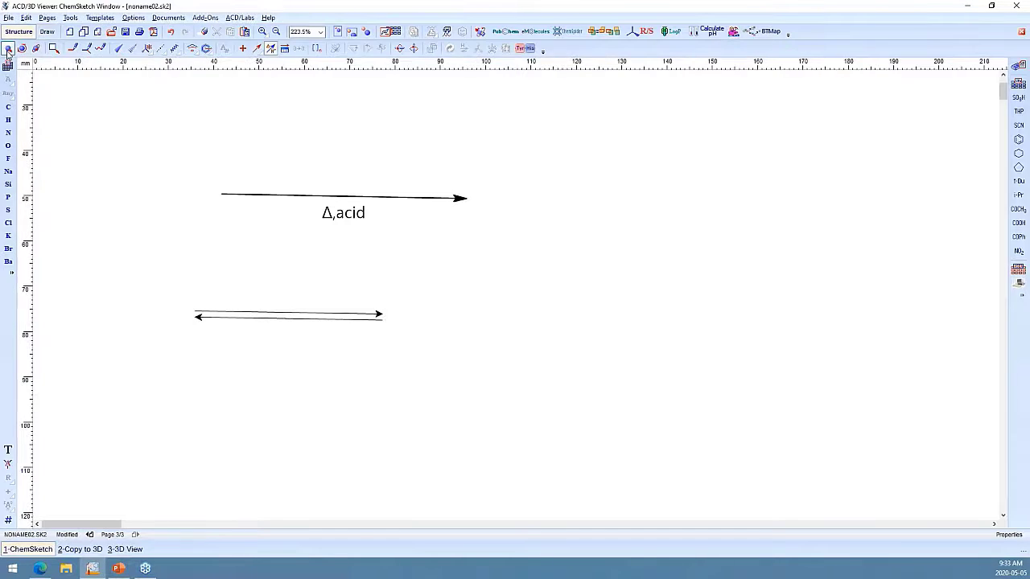
left_click(47, 32)
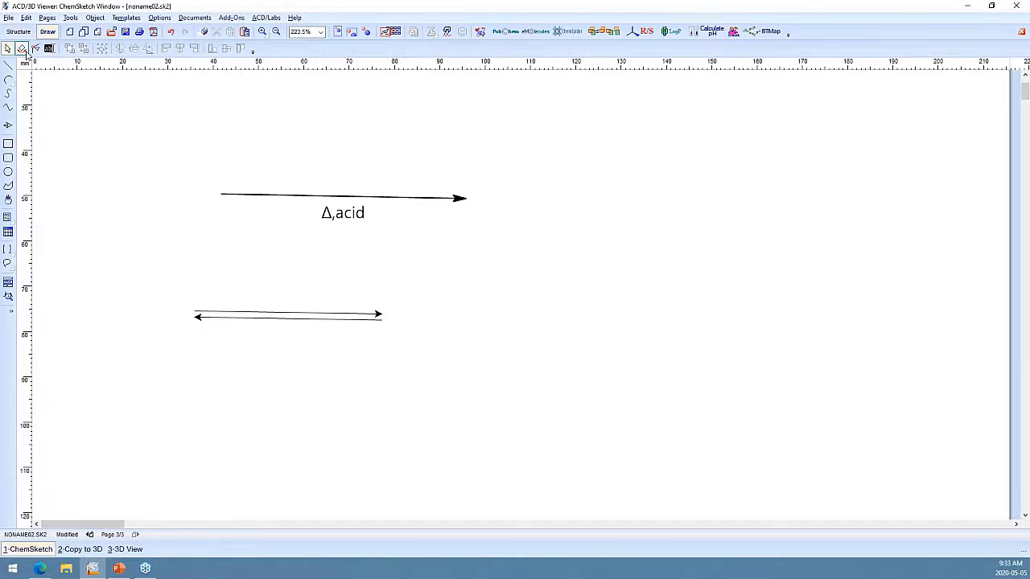
left_click(19, 32)
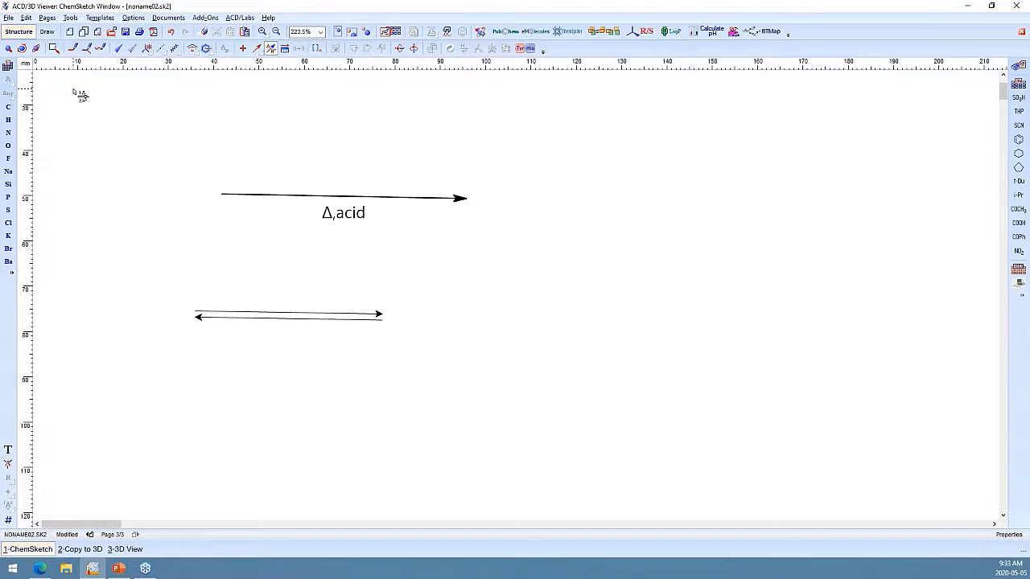
Select both arrows together with the condition label and delete them from the page.
left_click(47, 32)
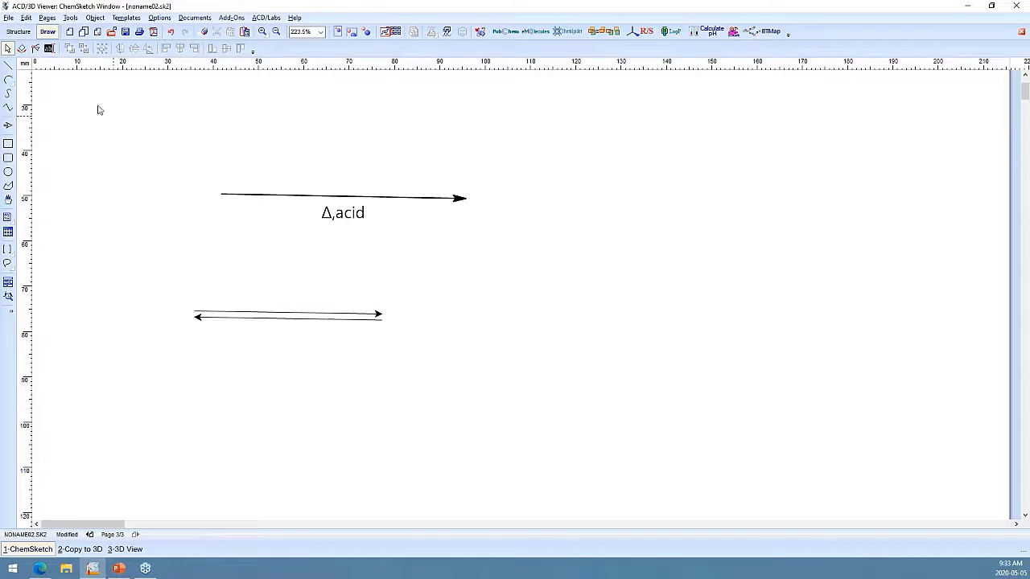
left_click_drag(104, 135, 600, 466)
key("Delete")
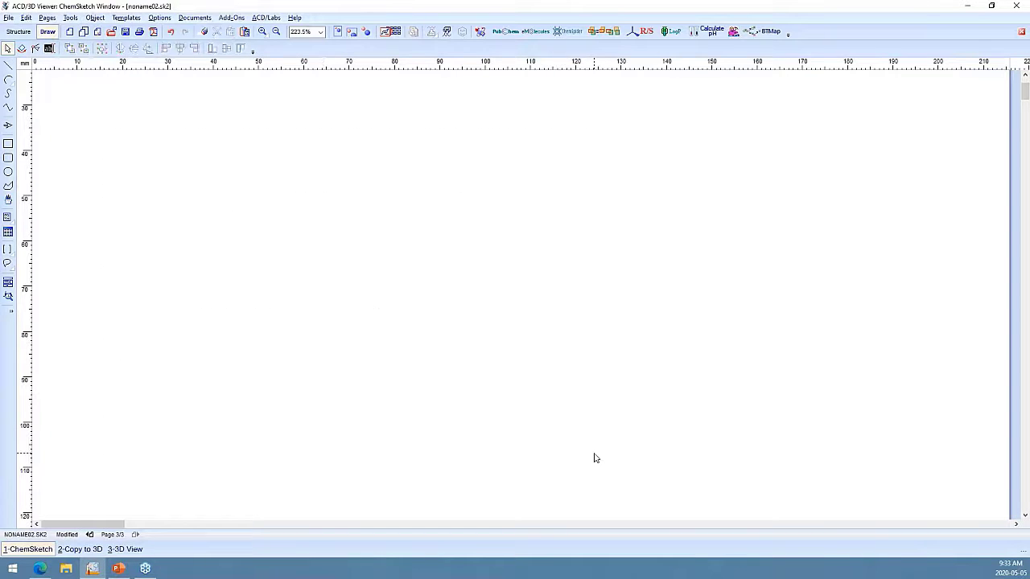
Show the grid on the page and turn on snapping to the grid.
scroll(407, 327, "up", 3)
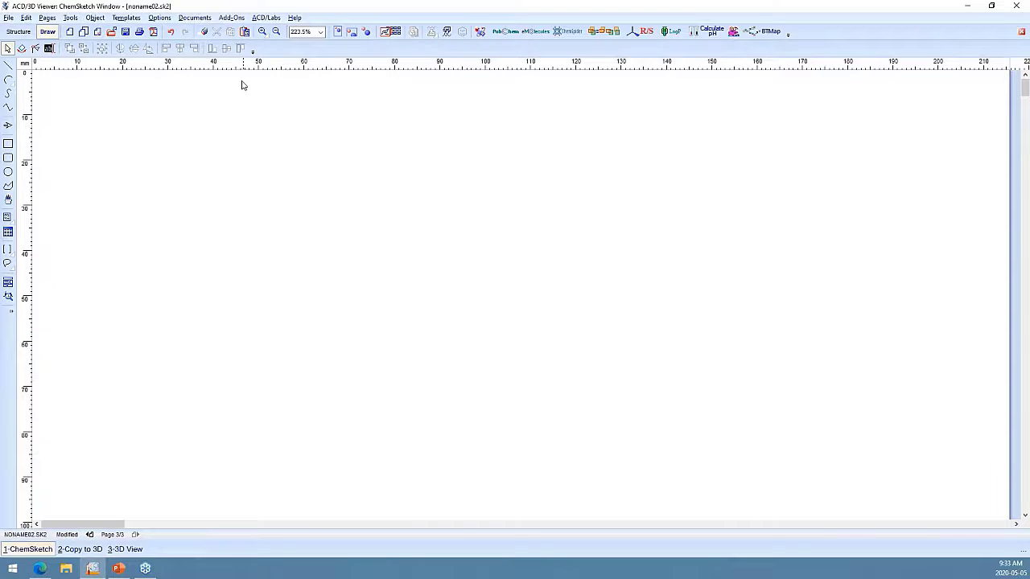
left_click(159, 17)
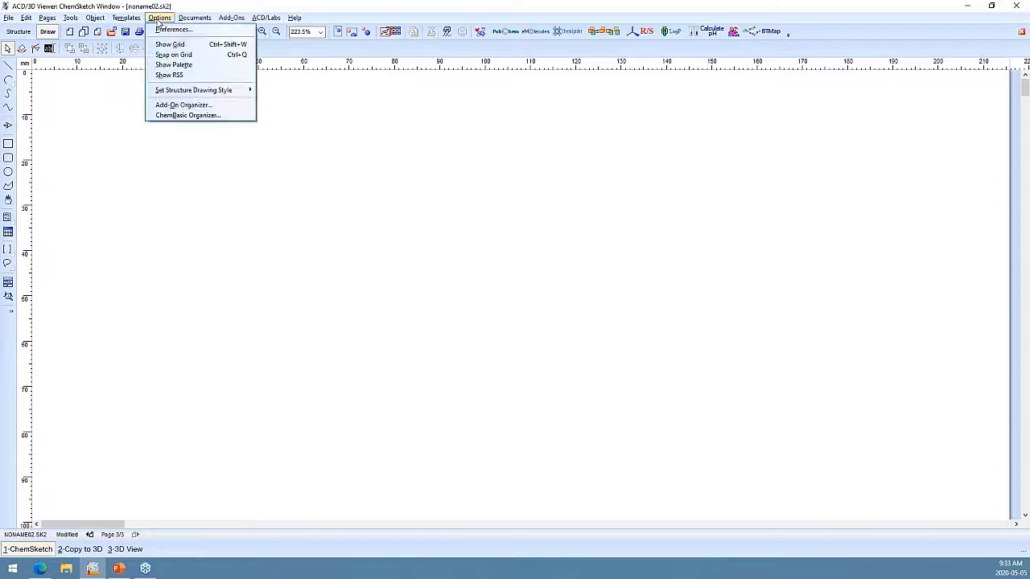
left_click(172, 45)
left_click(159, 17)
left_click(172, 54)
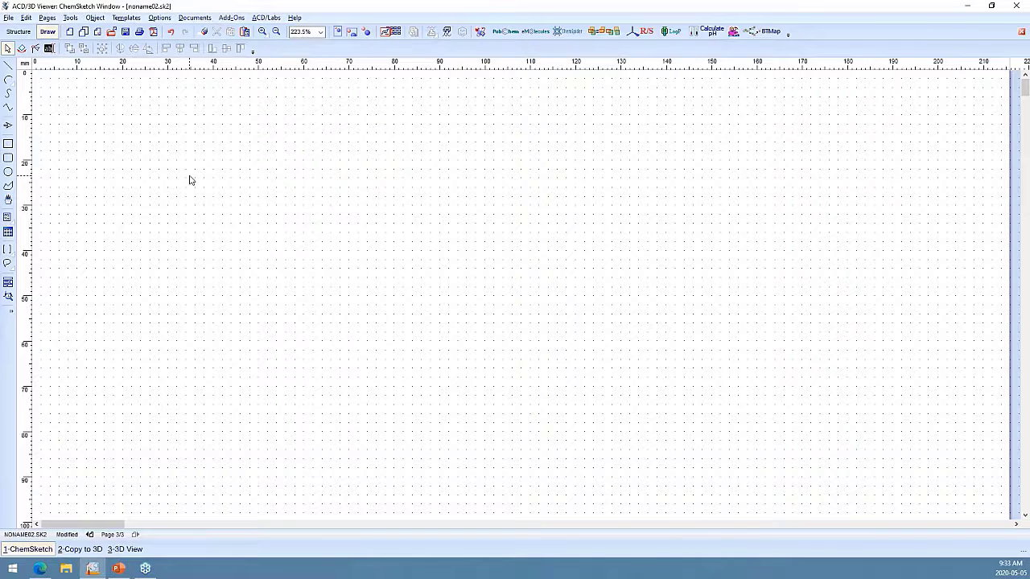
Draw a 26 mm vertical and a 30 mm horizontal axis meeting at a corner, with a plot line between them that rises diagonally and levels off.
scroll(191, 181, "up", 4)
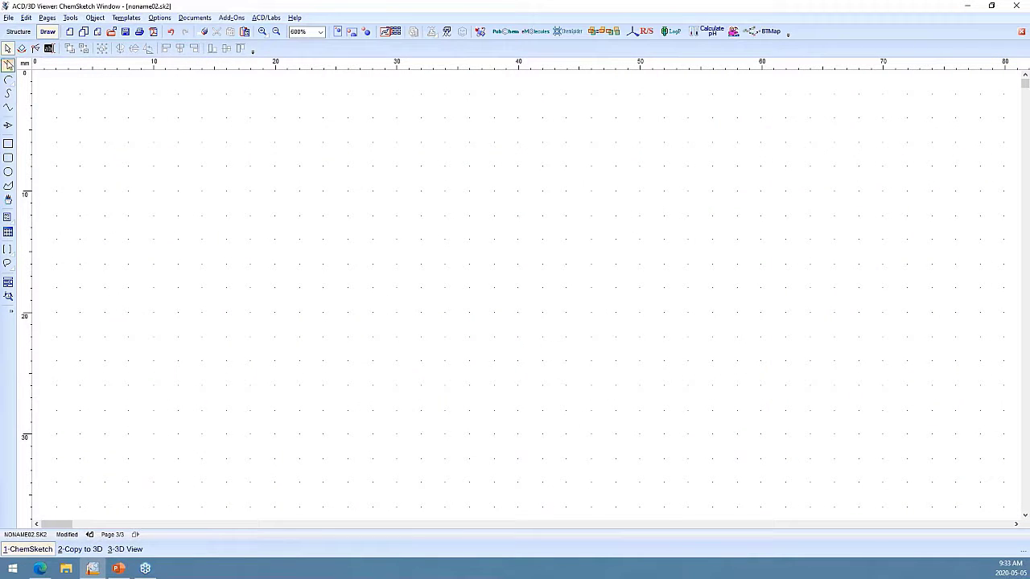
left_click(8, 65)
mouse_move(154, 166)
left_mouse_down()
mouse_move(172, 331)
mouse_move(159, 430)
mouse_move(164, 422)
mouse_move(137, 417)
mouse_move(137, 391)
mouse_move(157, 484)
left_mouse_up()
scroll(173, 428, "down", 2)
left_click_drag(158, 434, 527, 442)
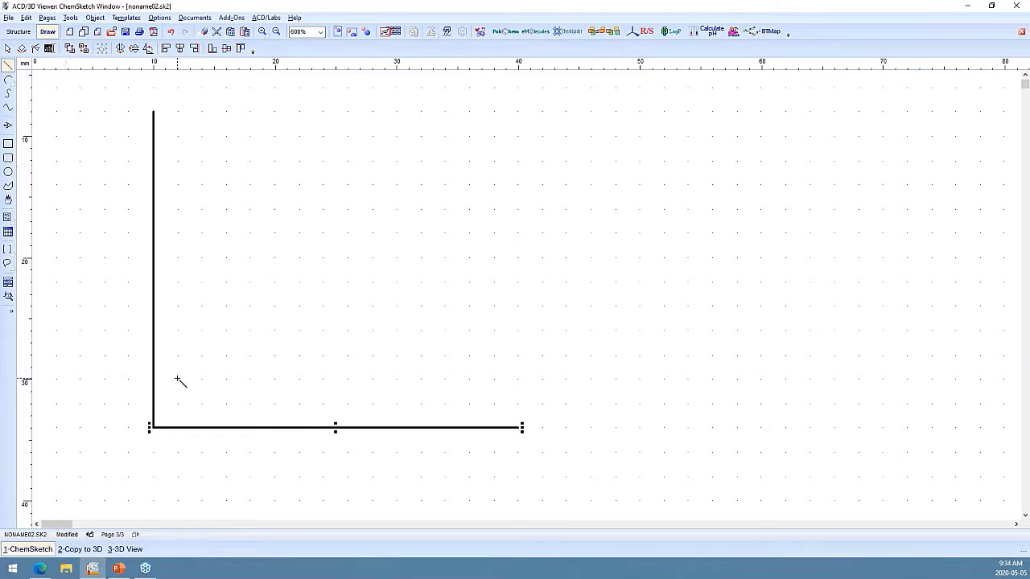
mouse_move(177, 379)
left_mouse_down()
mouse_move(230, 314)
mouse_move(239, 230)
mouse_move(351, 226)
mouse_move(349, 209)
mouse_move(498, 209)
left_mouse_up()
Draw three short 2 mm tick marks below the horizontal axis, under the start, bend and end of the plot line.
scroll(443, 392, "down", 2)
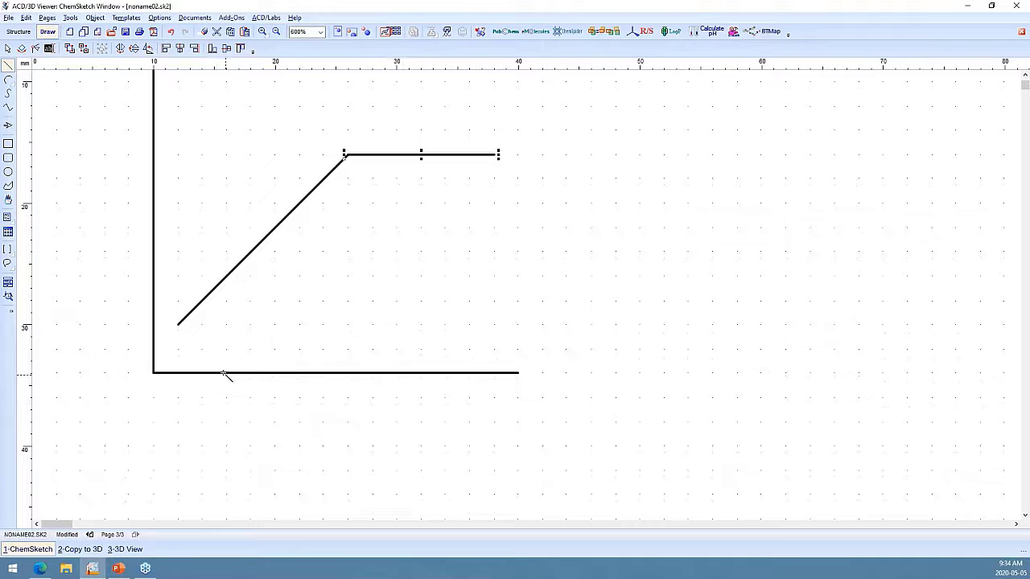
left_click_drag(179, 371, 178, 400)
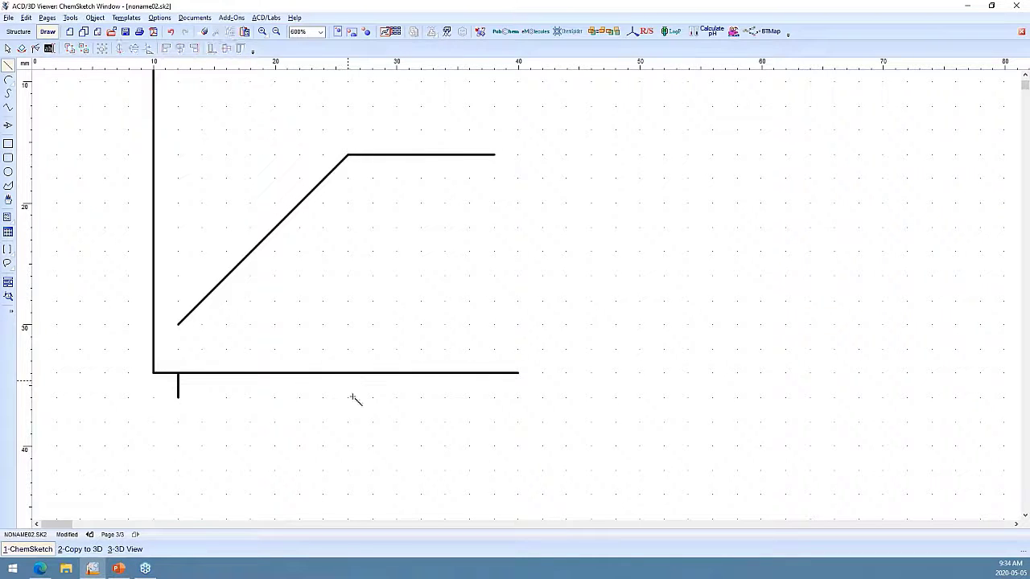
left_click_drag(348, 372, 348, 401)
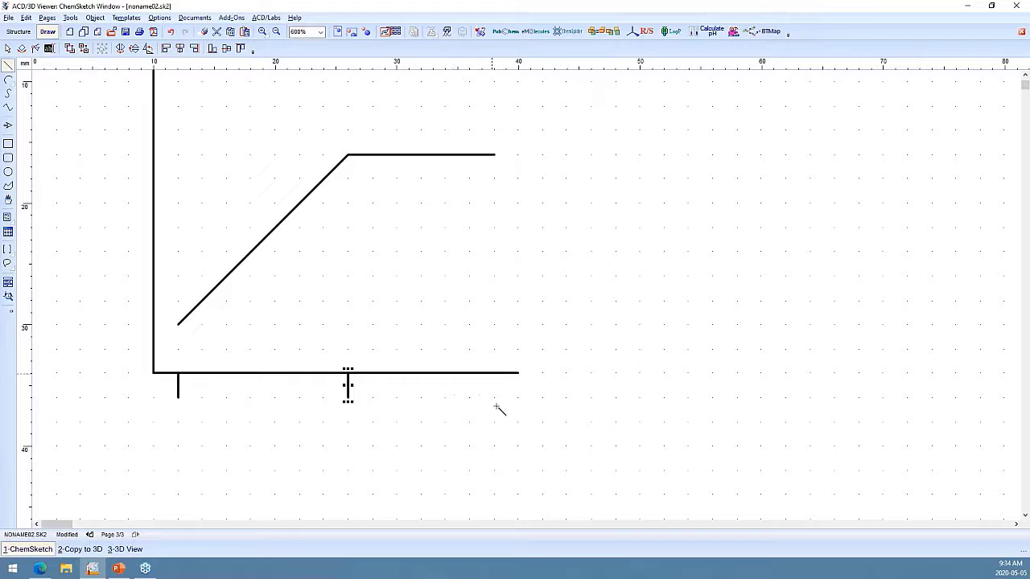
left_click_drag(494, 372, 494, 426)
key("ctrl+z")
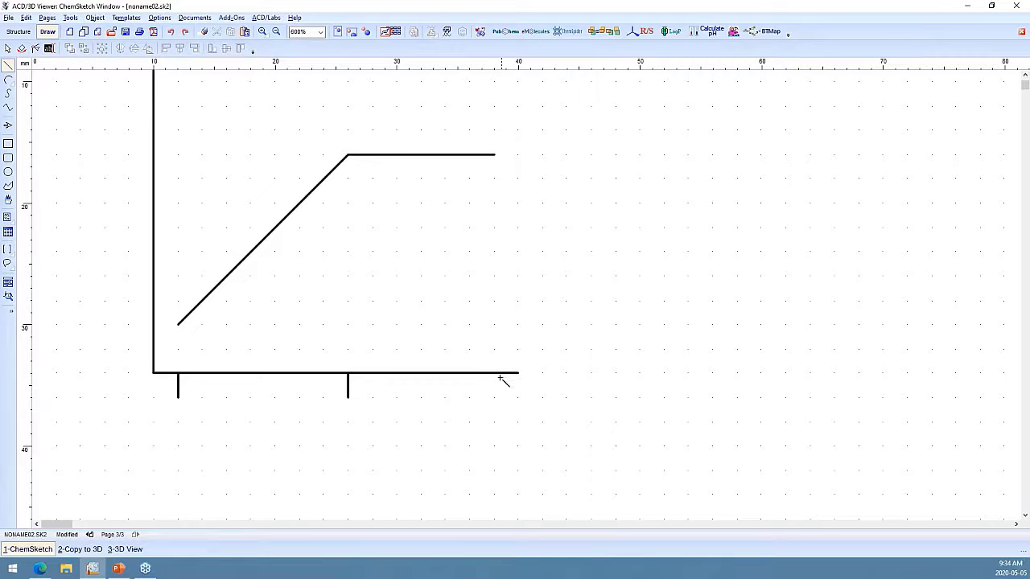
left_click_drag(493, 372, 494, 401)
scroll(308, 350, "up", 2)
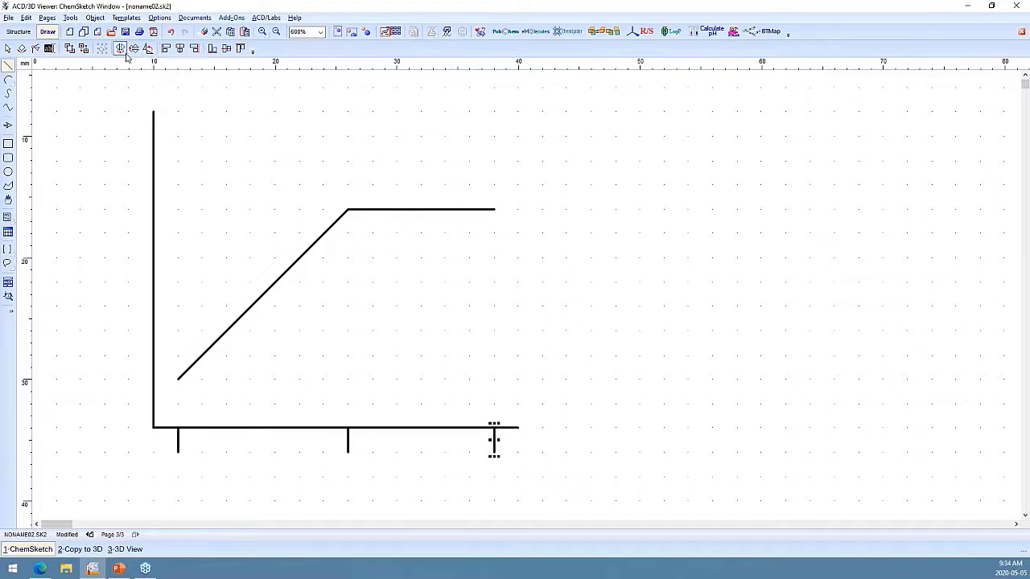
Select the entire graph drawing and rotate it 90° counter-clockwise.
left_click(8, 46)
left_click_drag(90, 87, 578, 488)
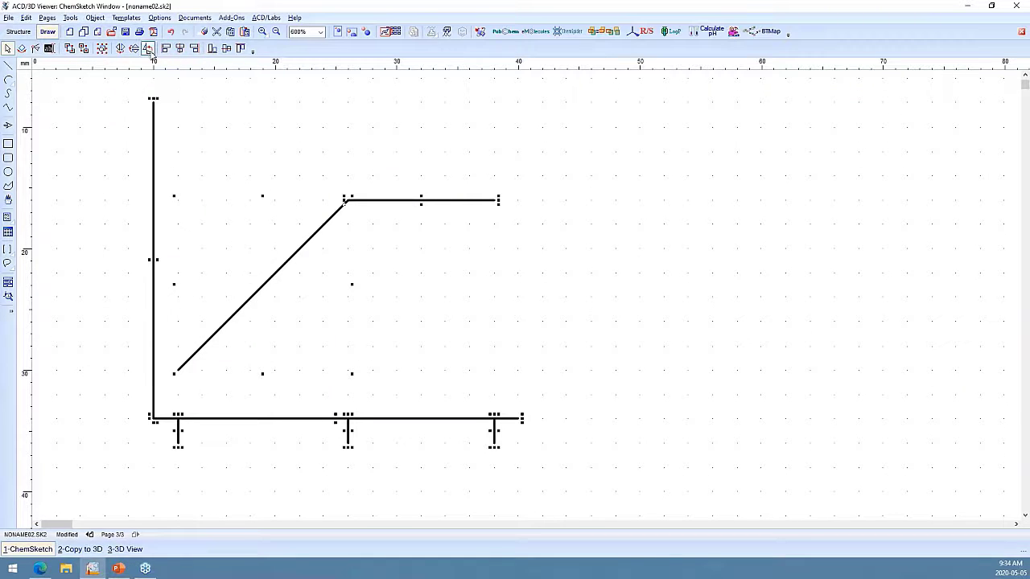
left_click(148, 49)
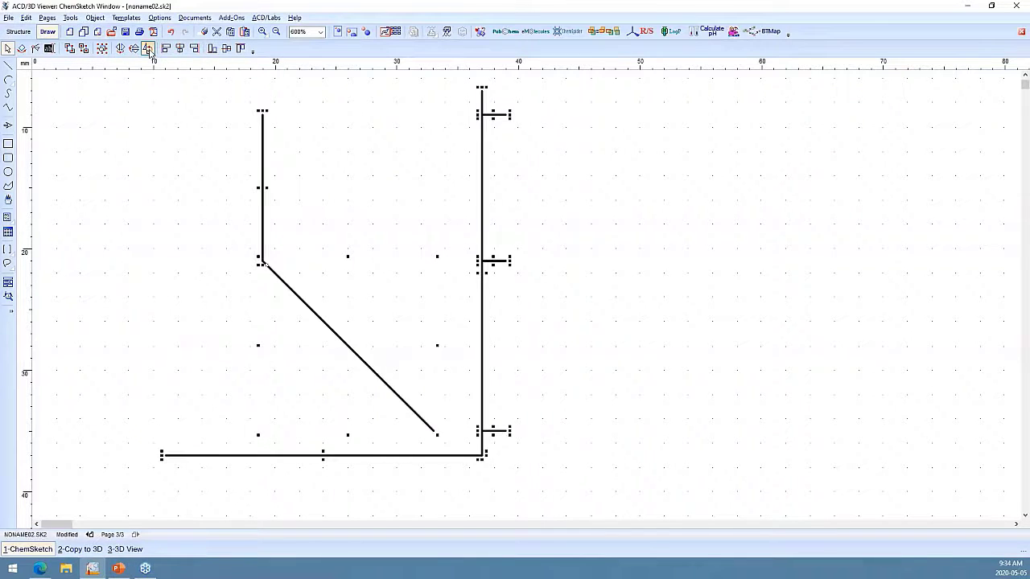
Rotate the selected graph another 270° counter-clockwise in 90° increments to bring it back upright.
left_click(148, 49)
left_click(148, 49)
left_click(148, 49)
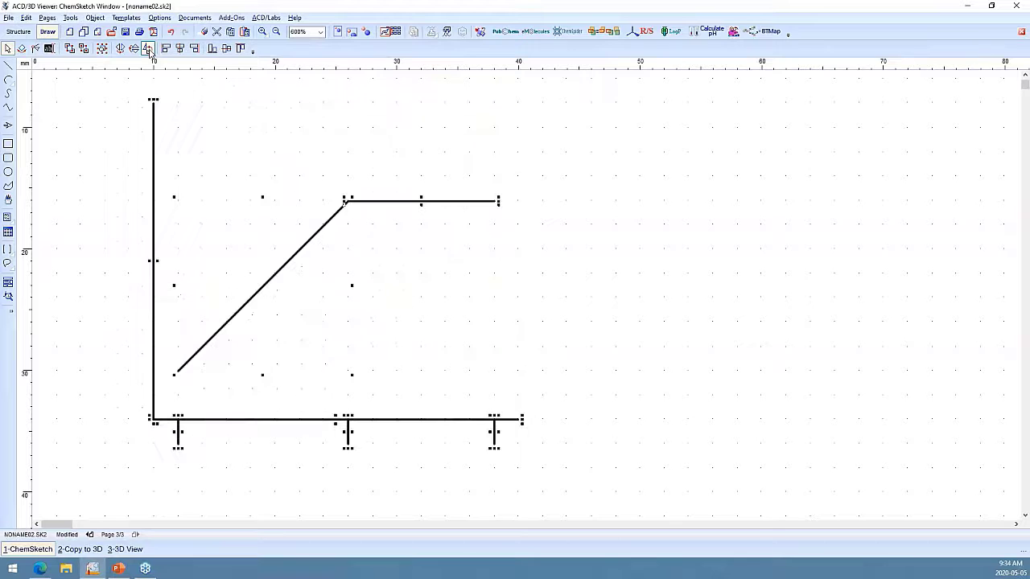
Try to rotate the graph freely with the Select/Rotate tool, and undo the attempt.
left_click(21, 49)
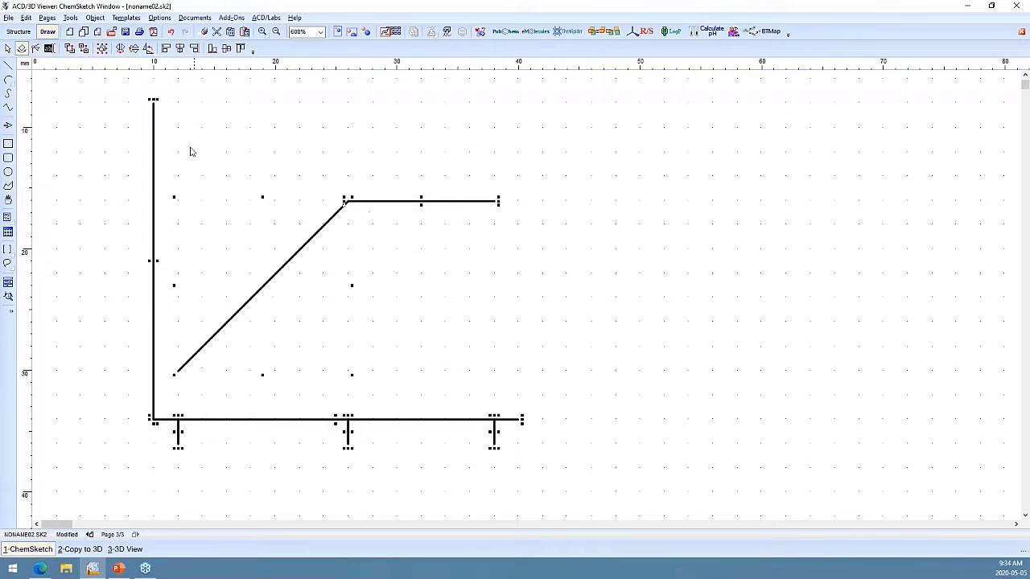
left_click_drag(154, 97, 121, 121)
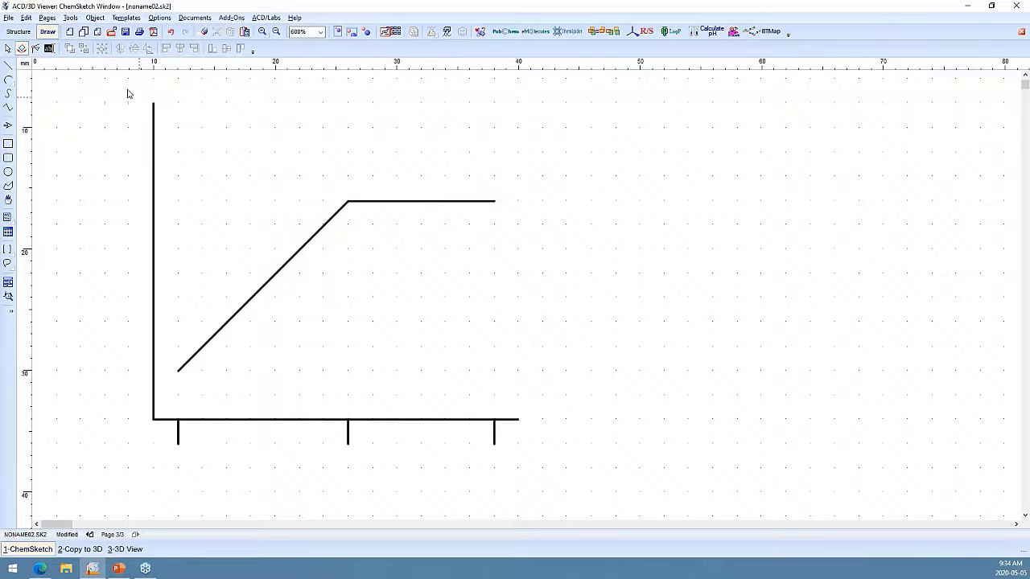
left_click_drag(110, 80, 554, 490)
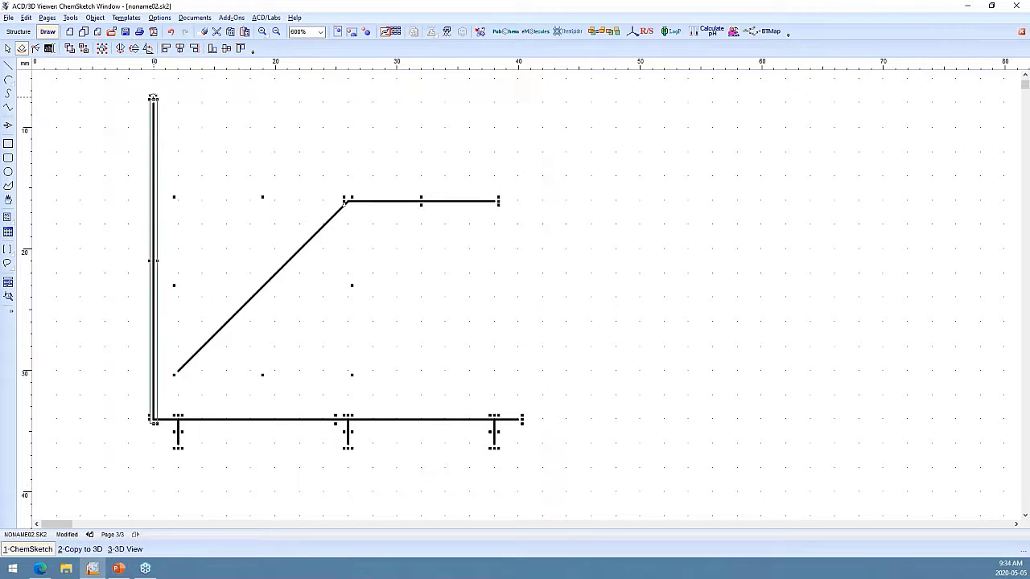
left_click_drag(145, 98, 156, 137)
key("ctrl+z")
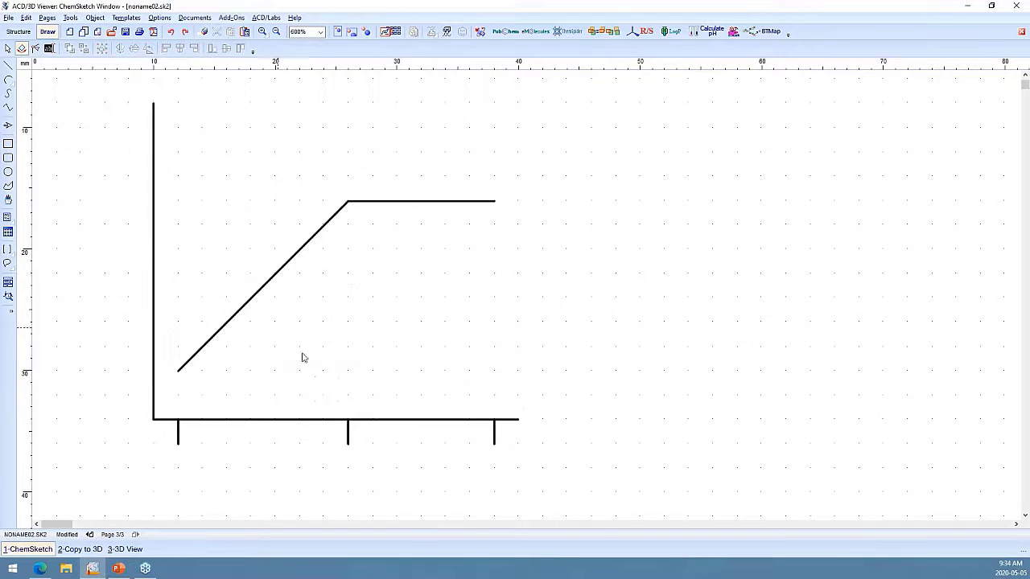
left_click_drag(106, 79, 603, 479)
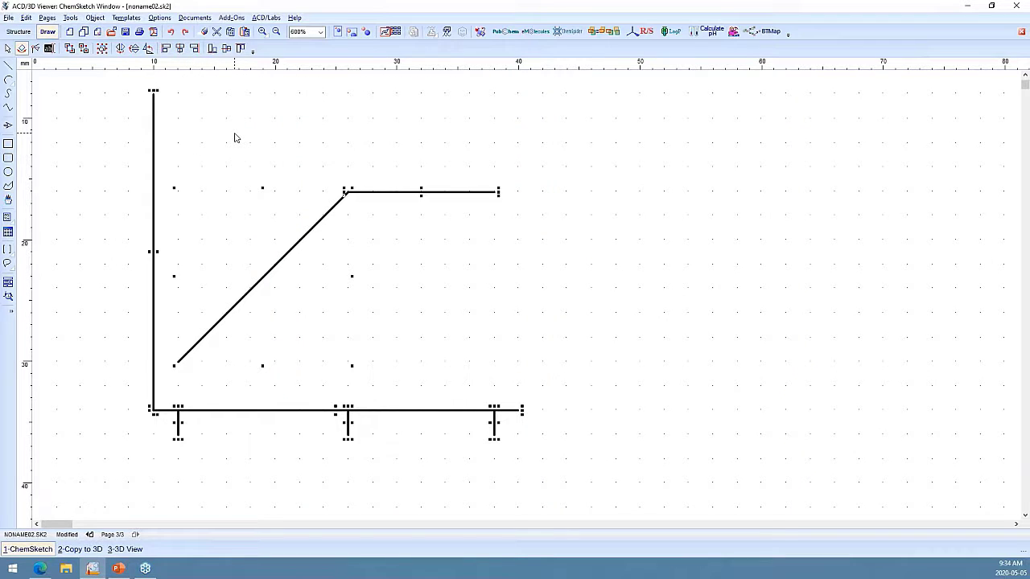
left_click(701, 218)
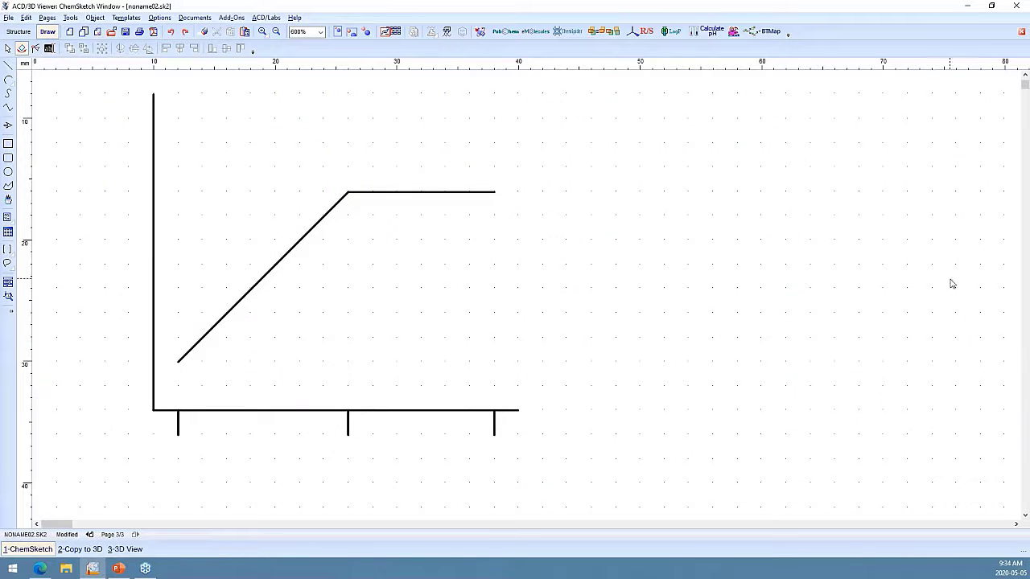
In Structure mode, place a t-Bu group above the plot's plateau and a COCH3 group below its rising line.
left_click(18, 31)
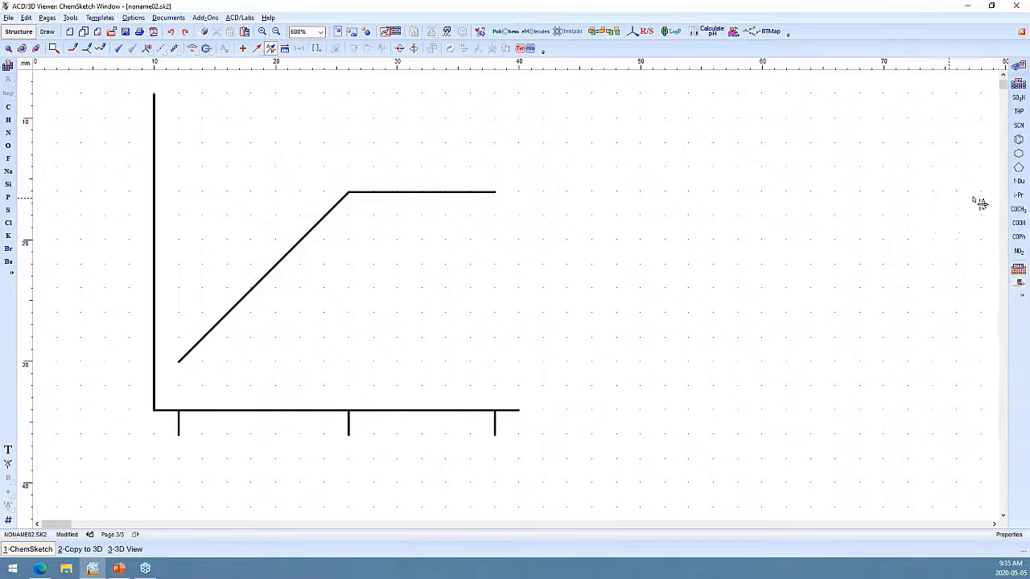
left_click(1019, 178)
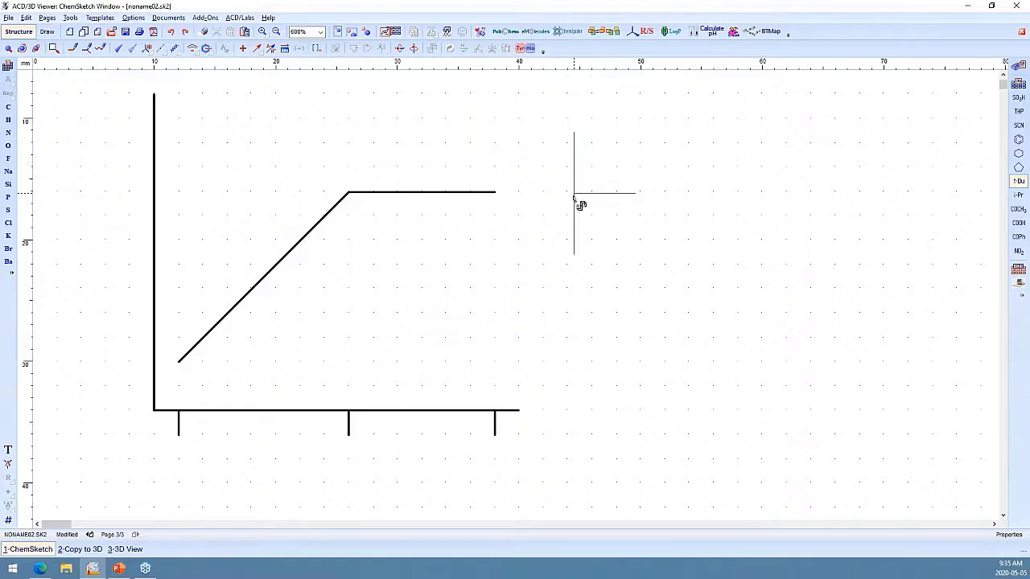
scroll(523, 177, "up", 1)
left_click(485, 159)
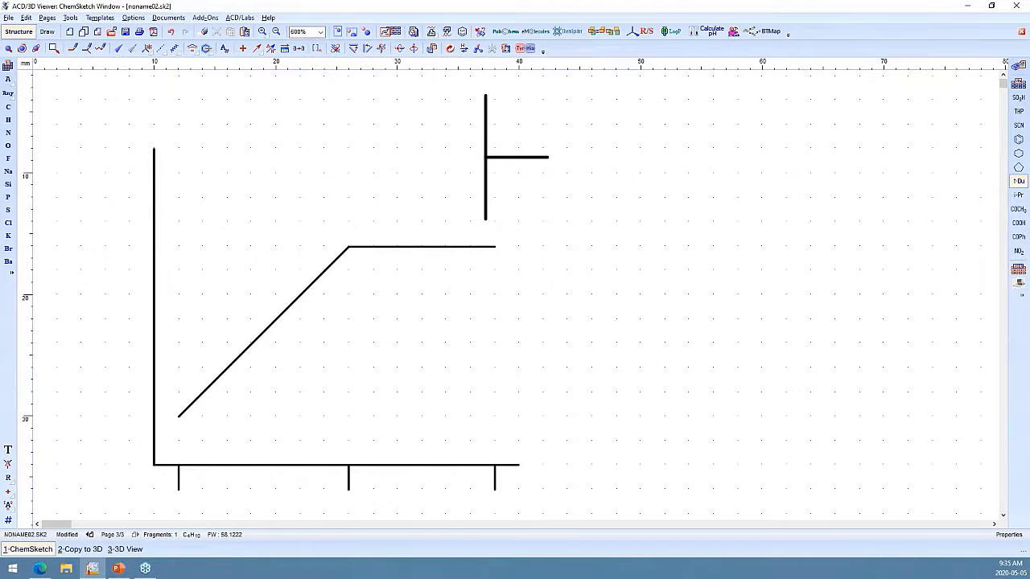
left_click(1018, 209)
left_click(278, 390)
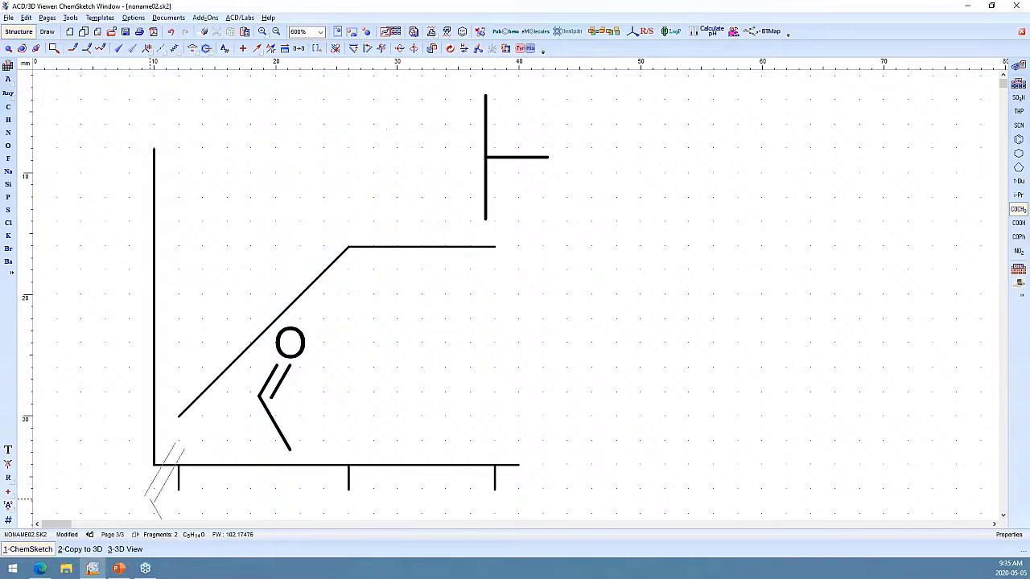
In Draw mode, group the graph with both structures and move the group about 36 mm right and 9 mm down.
left_click(46, 32)
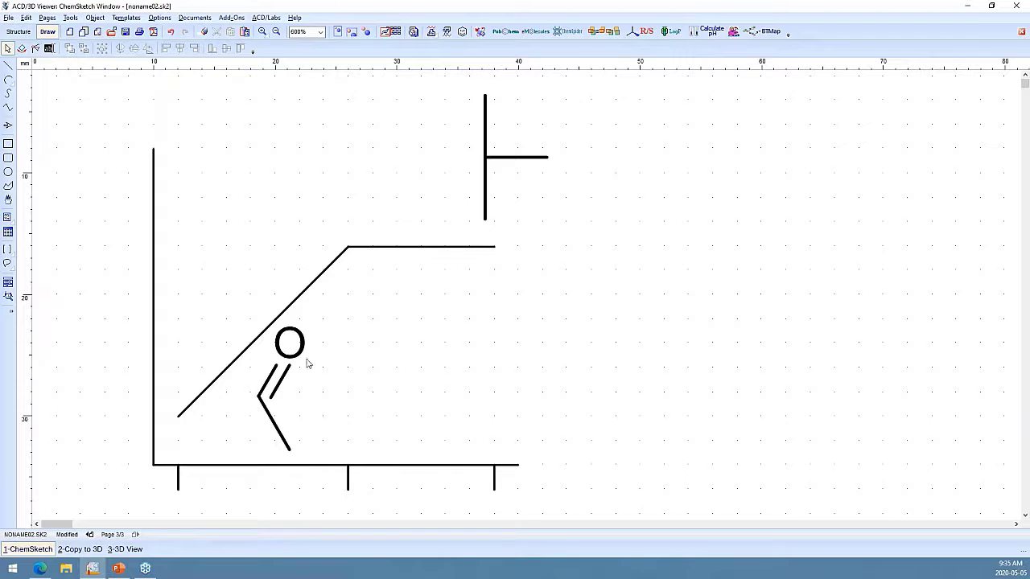
mouse_move(91, 85)
left_mouse_down()
mouse_move(501, 504)
mouse_move(565, 509)
left_mouse_up()
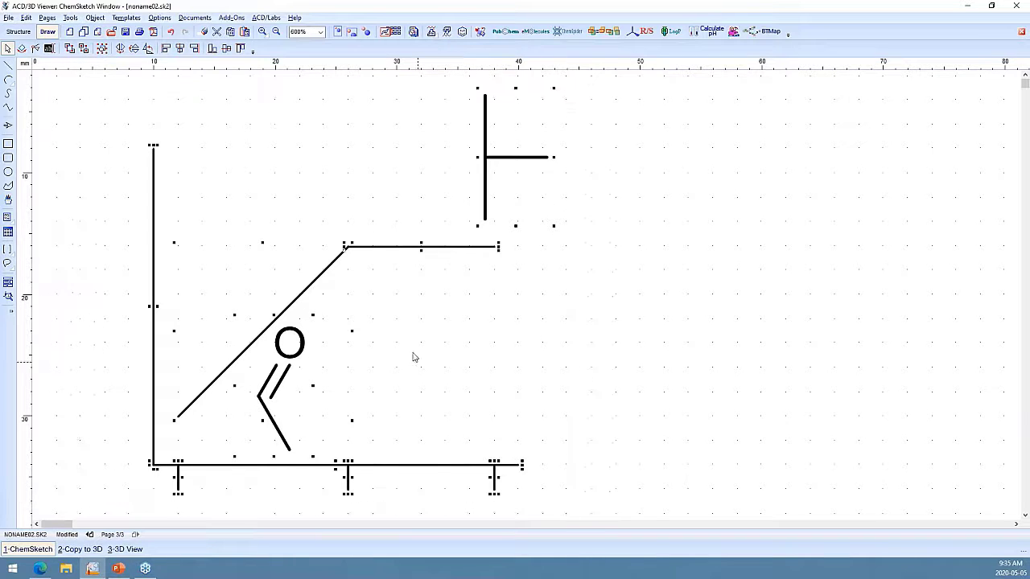
left_click(103, 54)
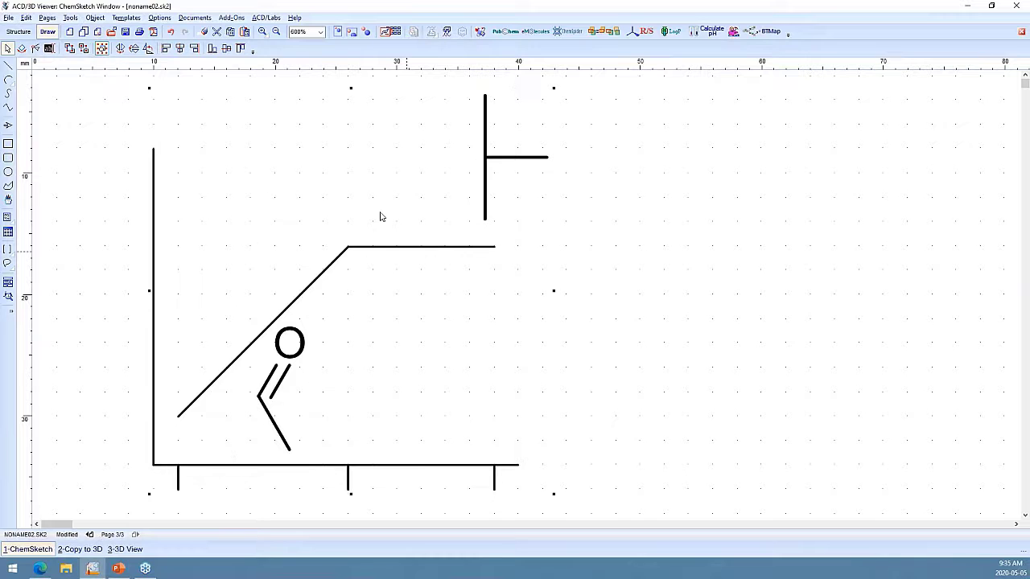
scroll(570, 354, "down", 3)
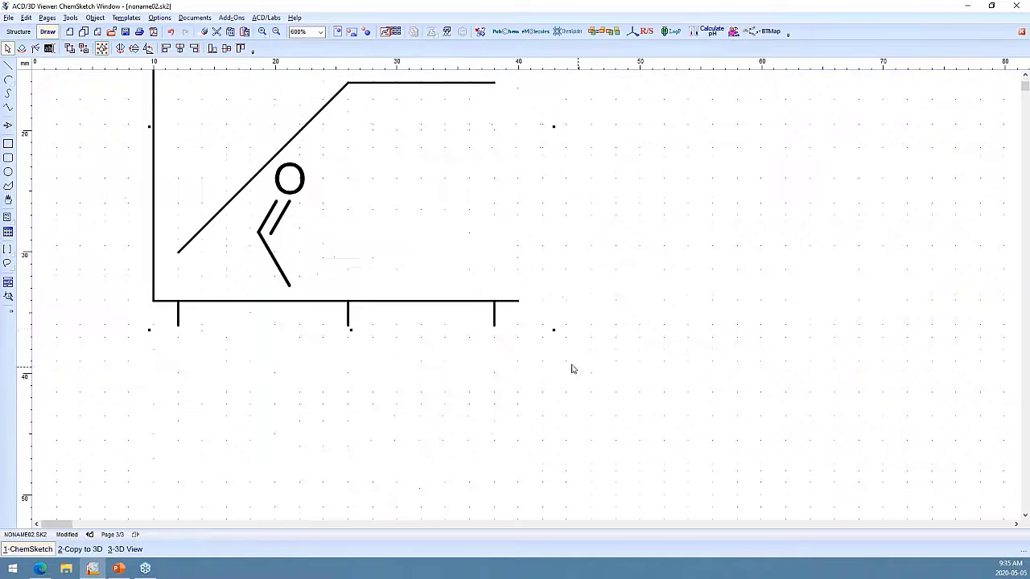
left_click_drag(507, 311, 944, 407)
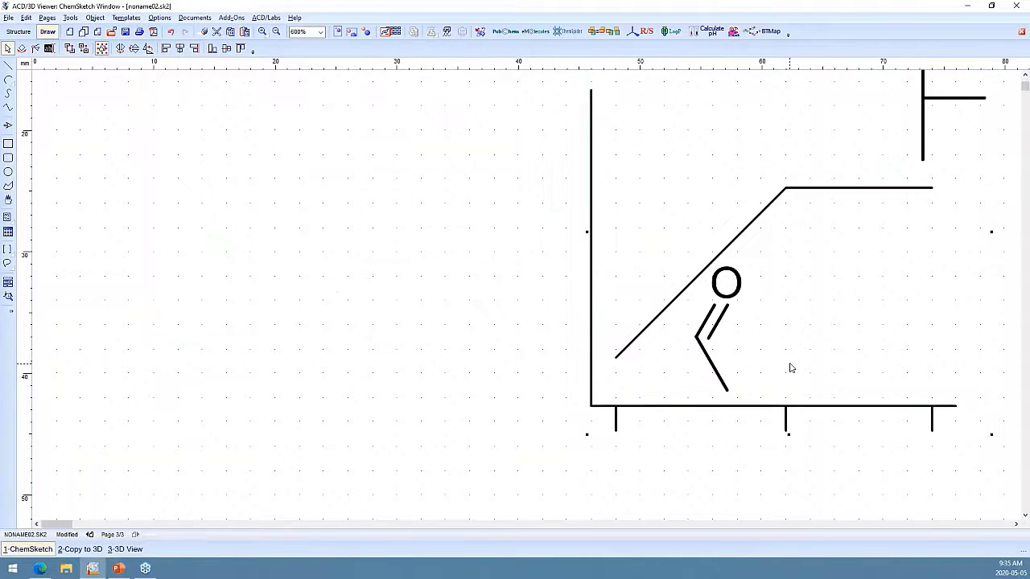
scroll(788, 367, "up", 2)
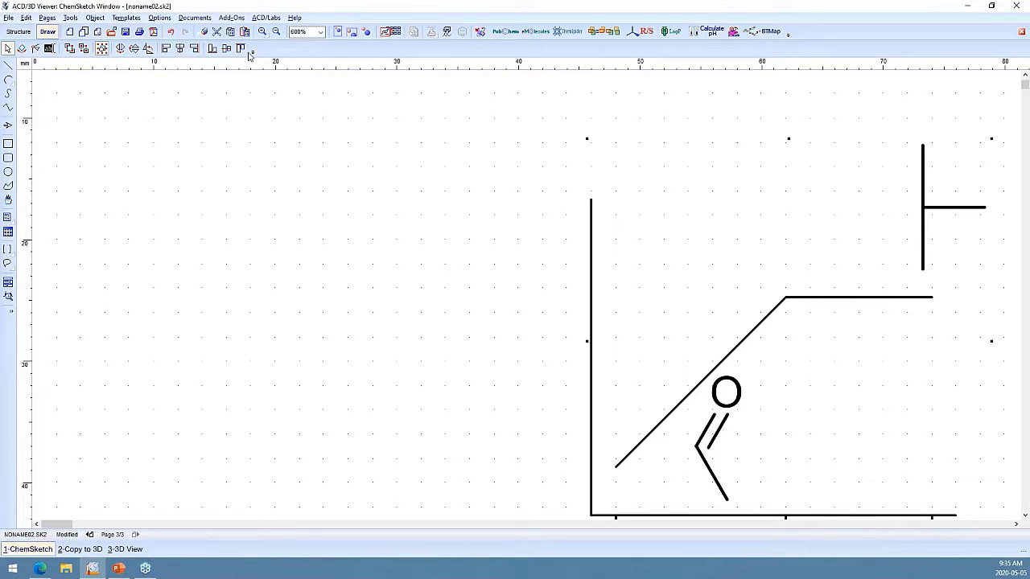
Center the grouped drawing horizontally and vertically on the page.
left_click(337, 32)
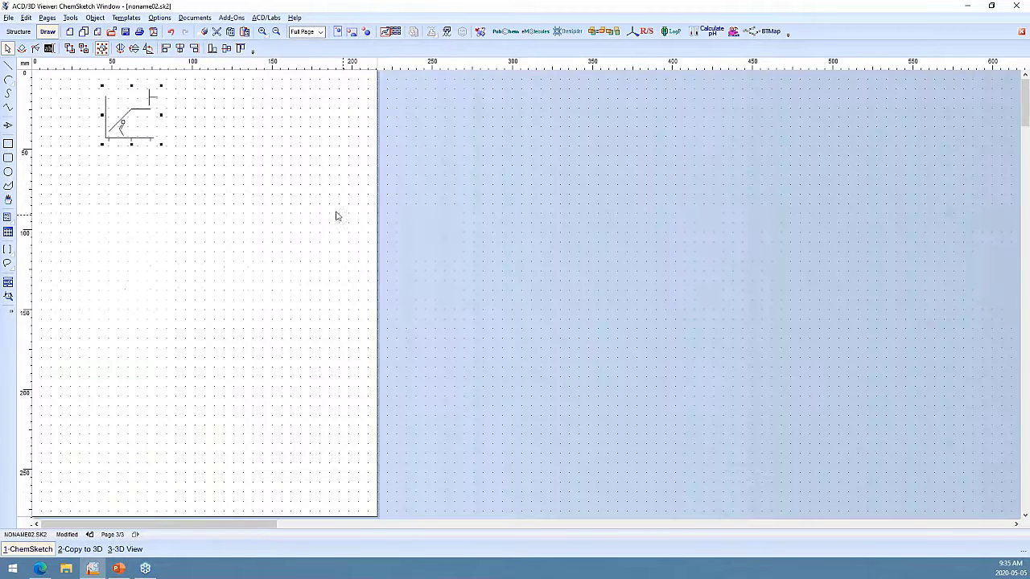
left_click(179, 49)
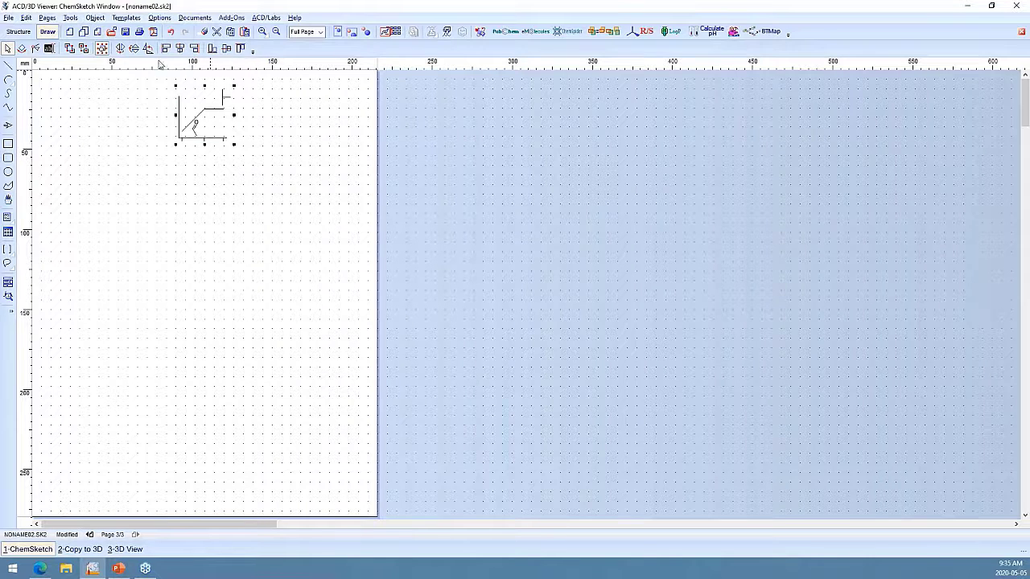
left_click(226, 49)
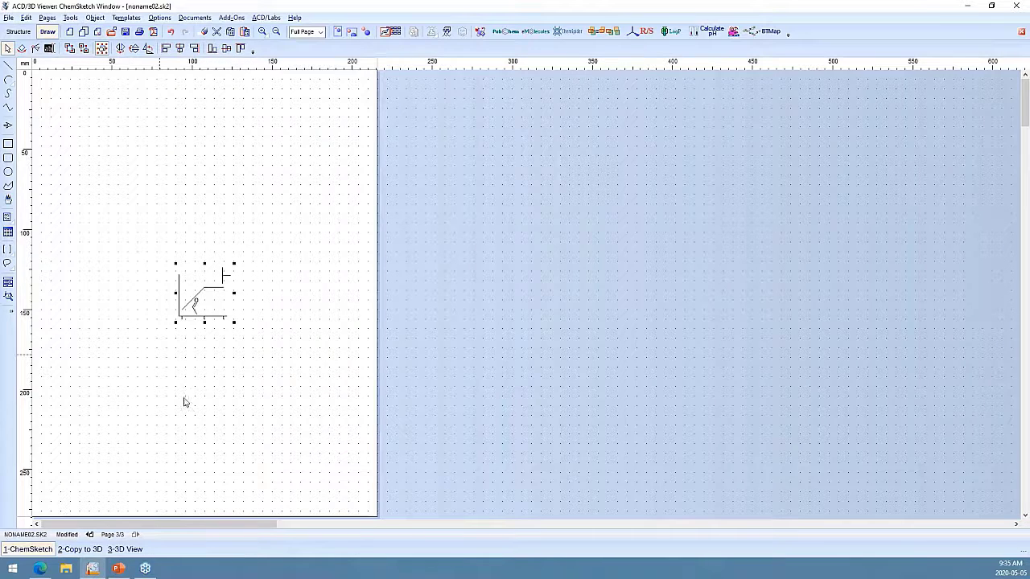
Draw a rectangle about 80 mm wide and 48 mm high in the empty page area above the graph.
key("alt+Tab")
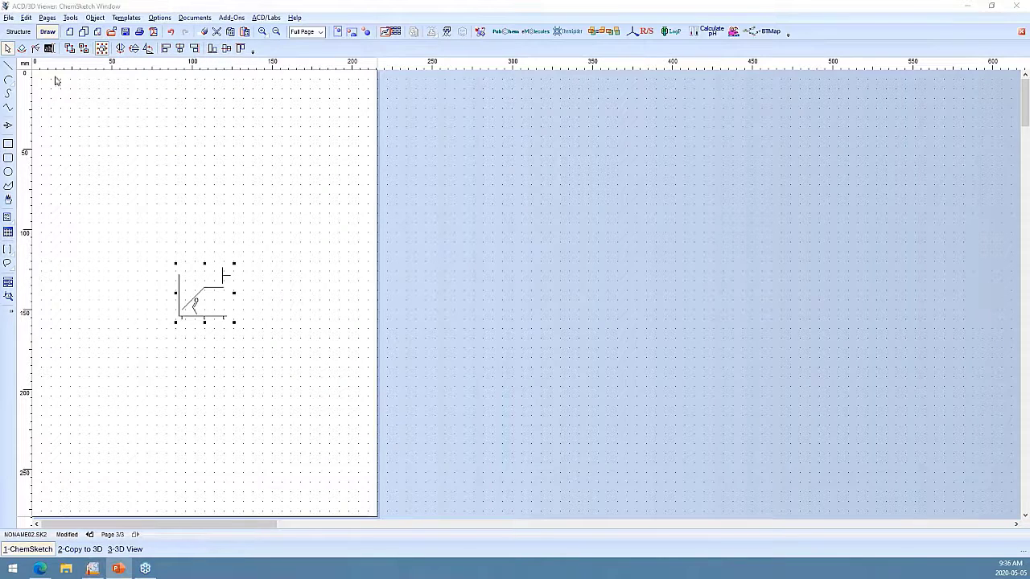
left_click(8, 144)
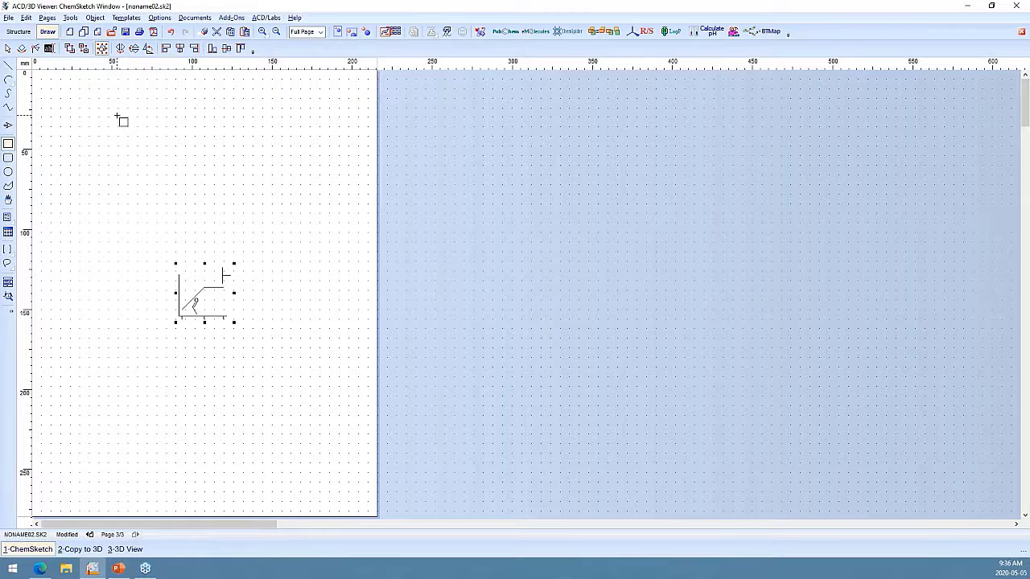
mouse_move(115, 114)
left_mouse_down()
mouse_move(155, 161)
mouse_move(244, 191)
left_mouse_up()
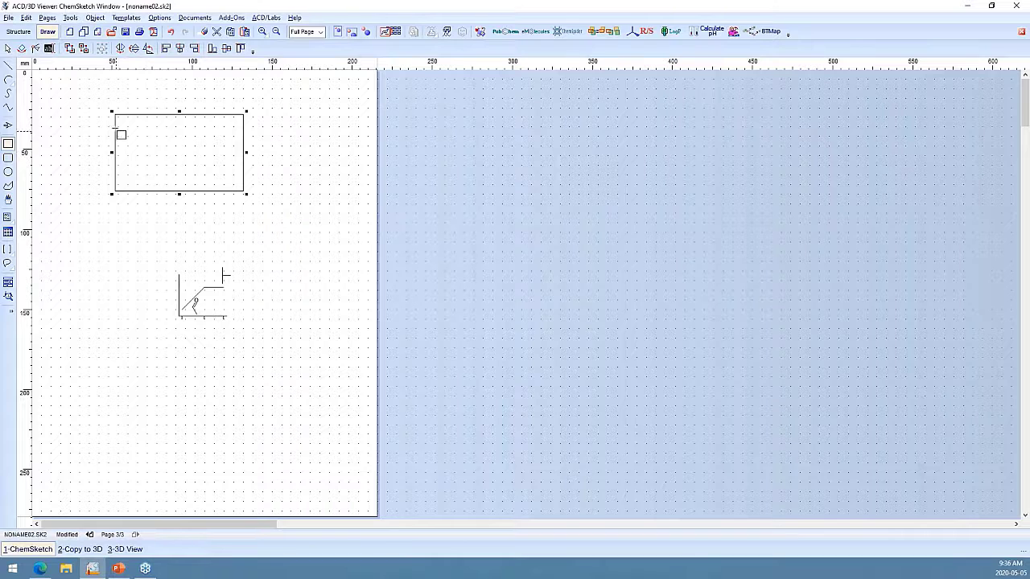
Open the rectangle's Objects Panel and review its pen style, fill and shadow options without applying changes.
left_click(9, 49)
double_click(210, 112)
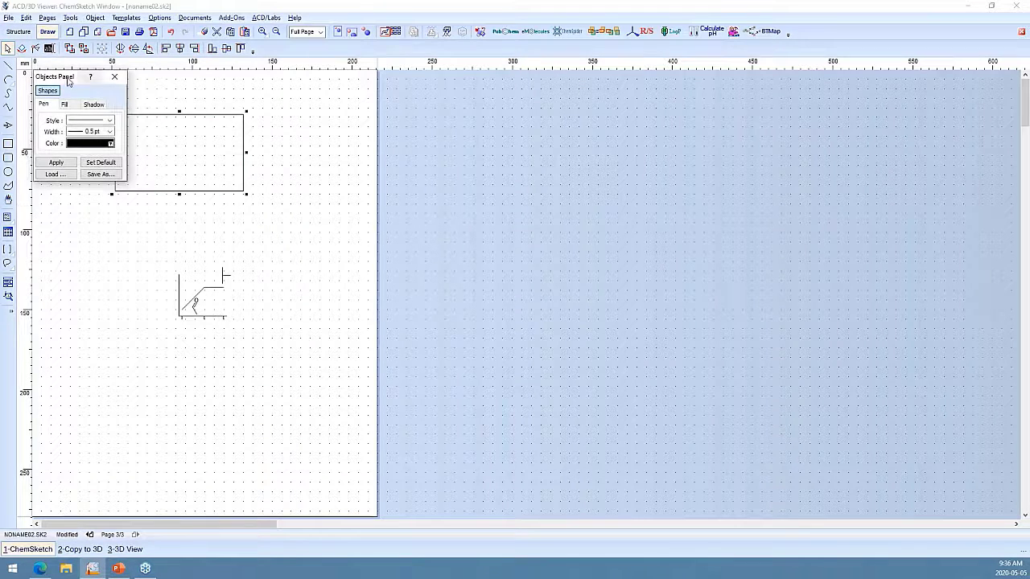
left_click_drag(68, 81, 305, 122)
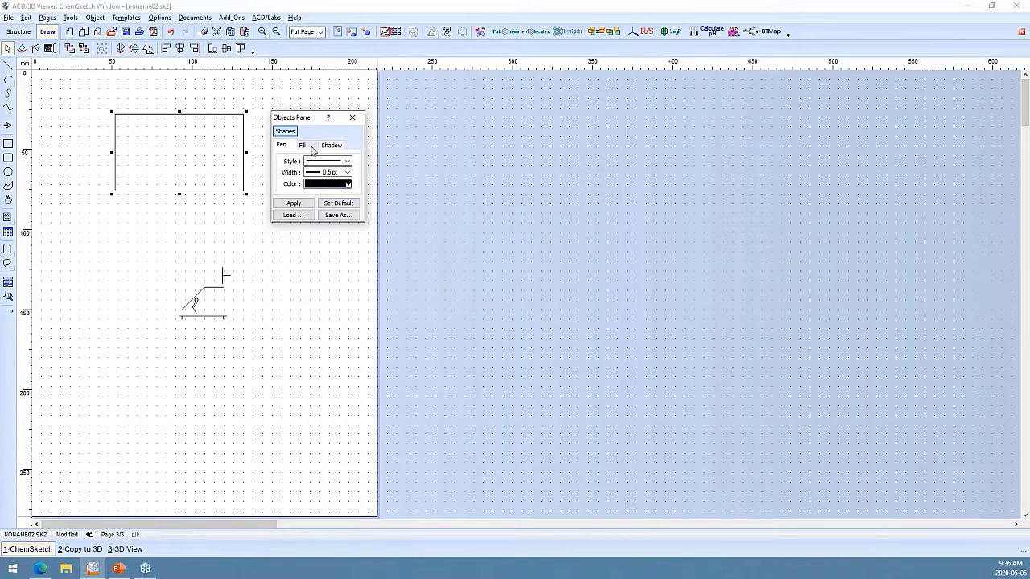
left_click(347, 161)
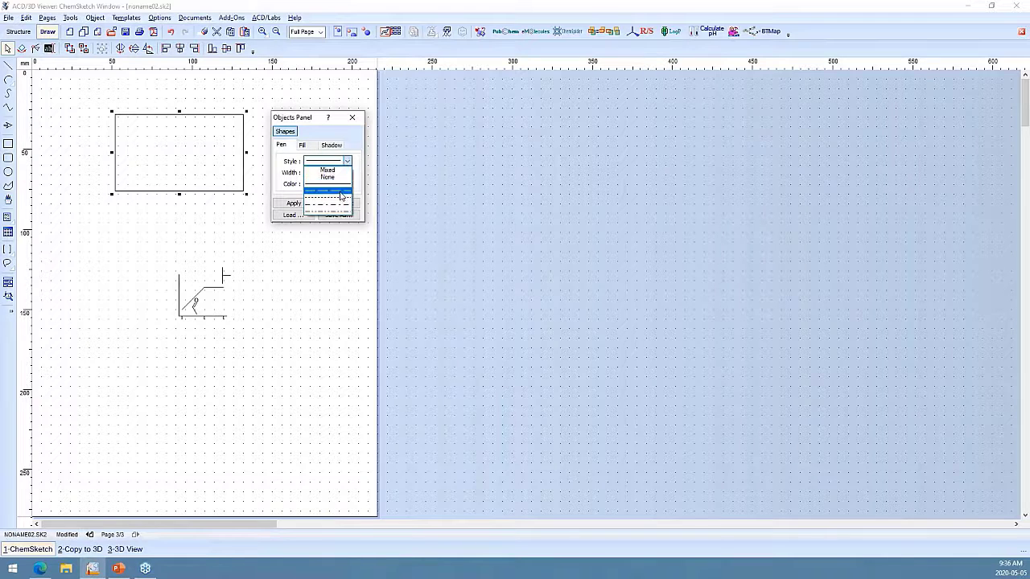
left_click(316, 144)
left_click(312, 146)
left_click(338, 145)
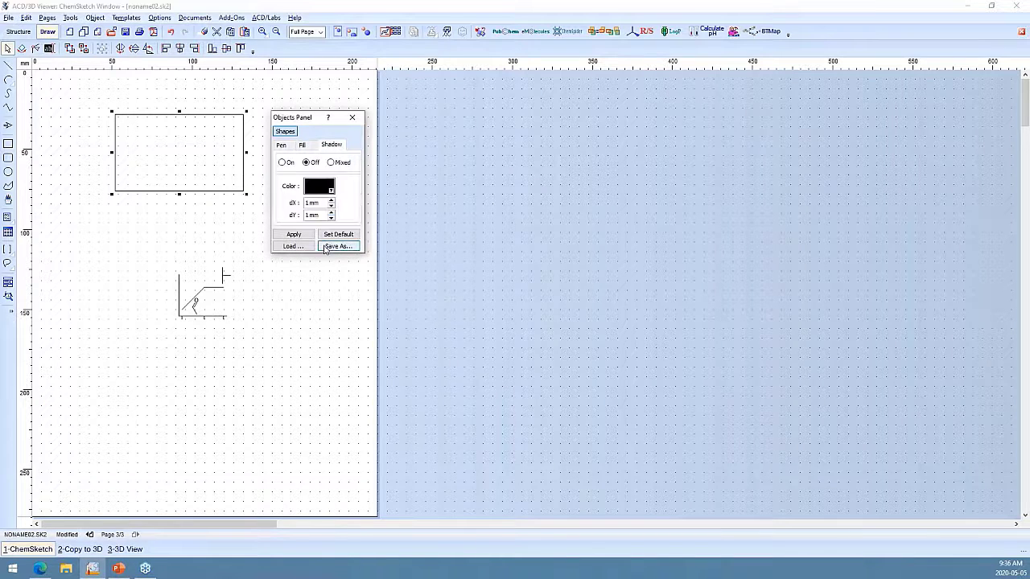
left_click(288, 149)
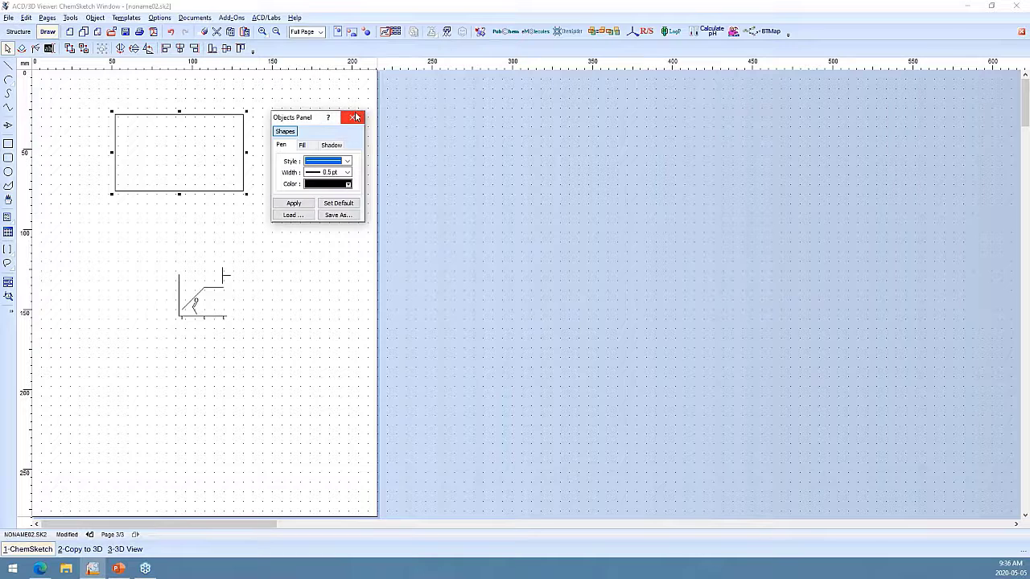
left_click(351, 117)
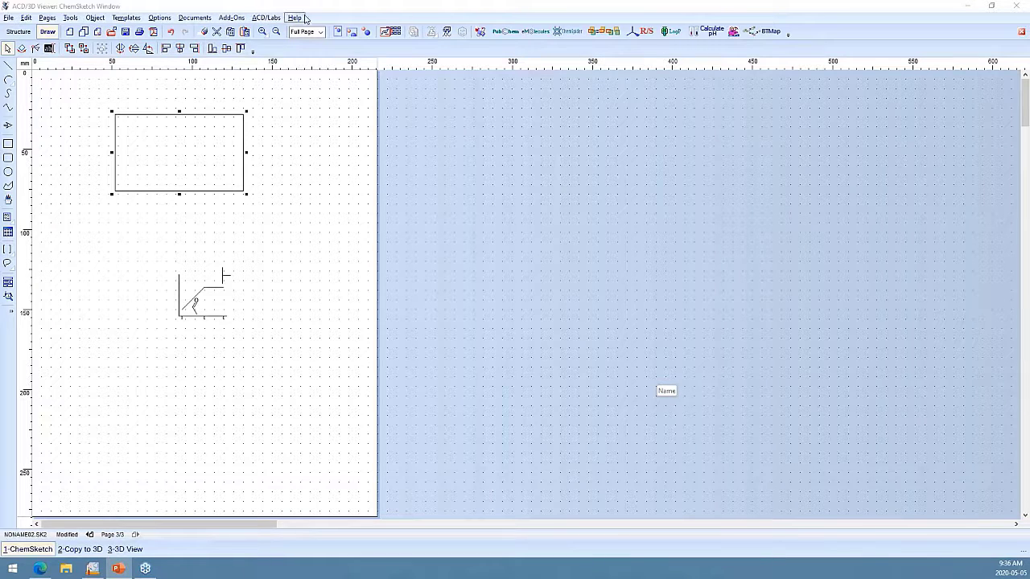
Switch to ACD/Name and add a blank page in Structure mode.
left_click(267, 18)
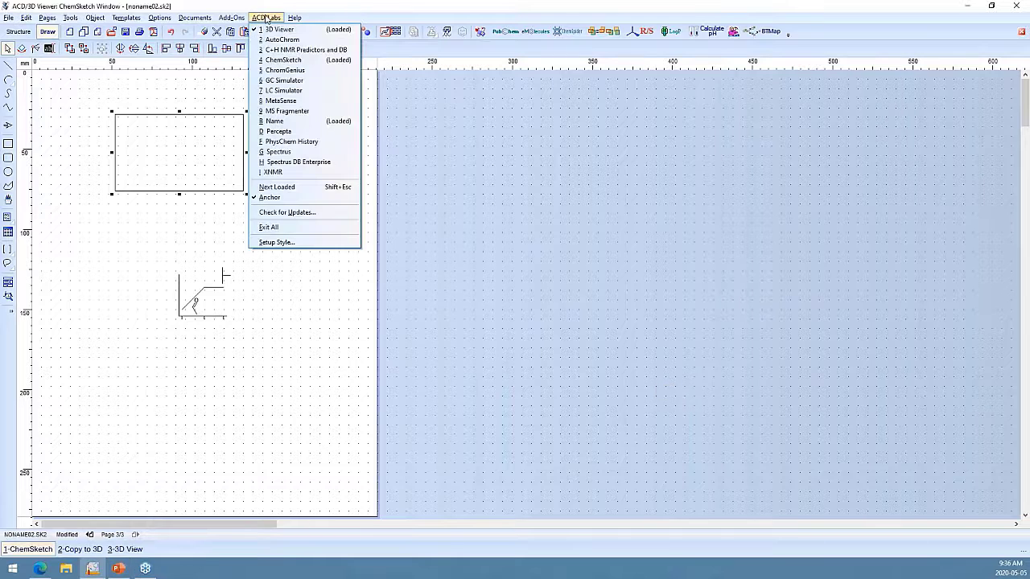
left_click(274, 120)
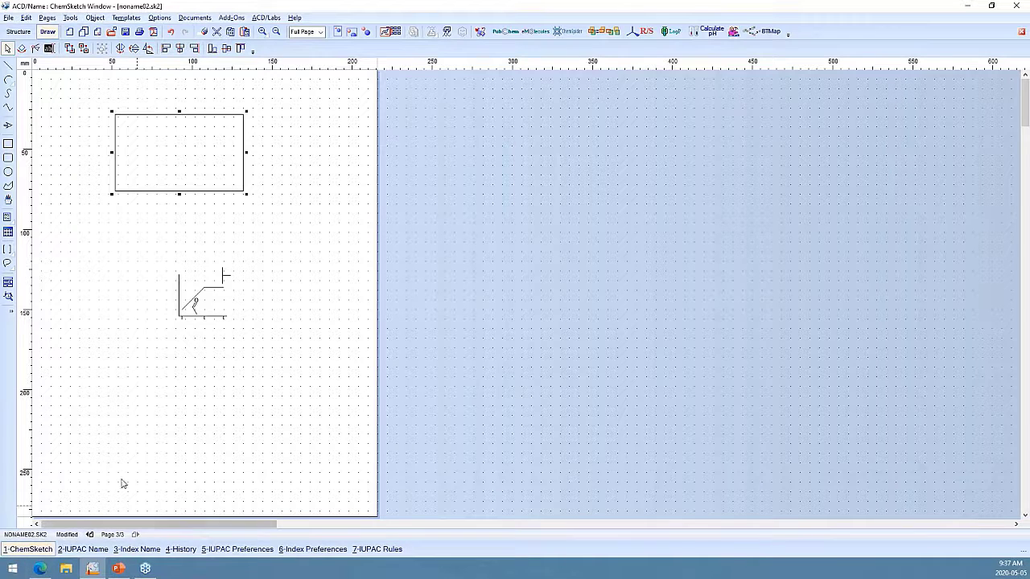
left_click(71, 33)
left_click(17, 32)
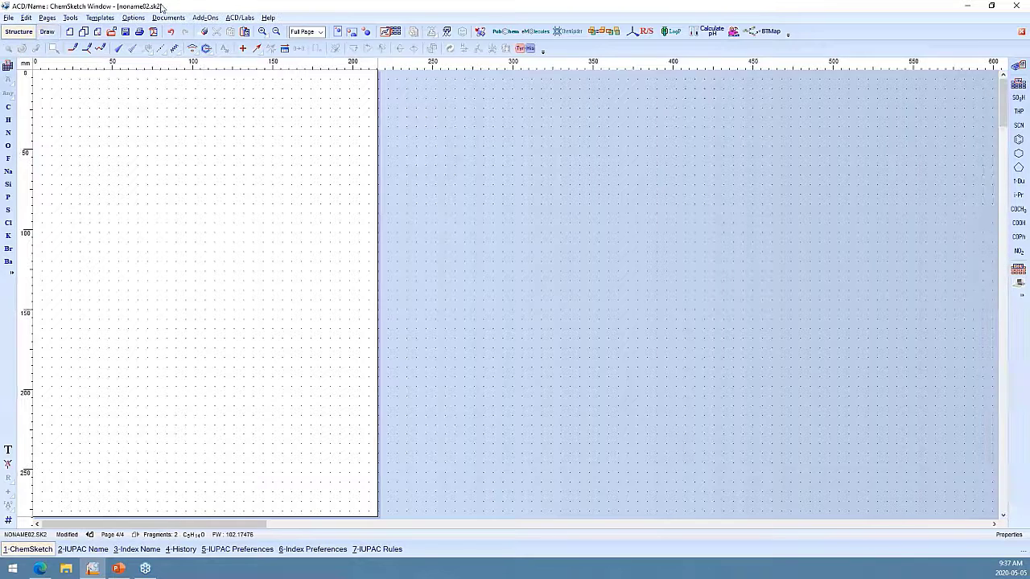
Turn off snapping to the grid, hide the grid, and fit the blank page to its width.
left_click(132, 18)
left_click(141, 54)
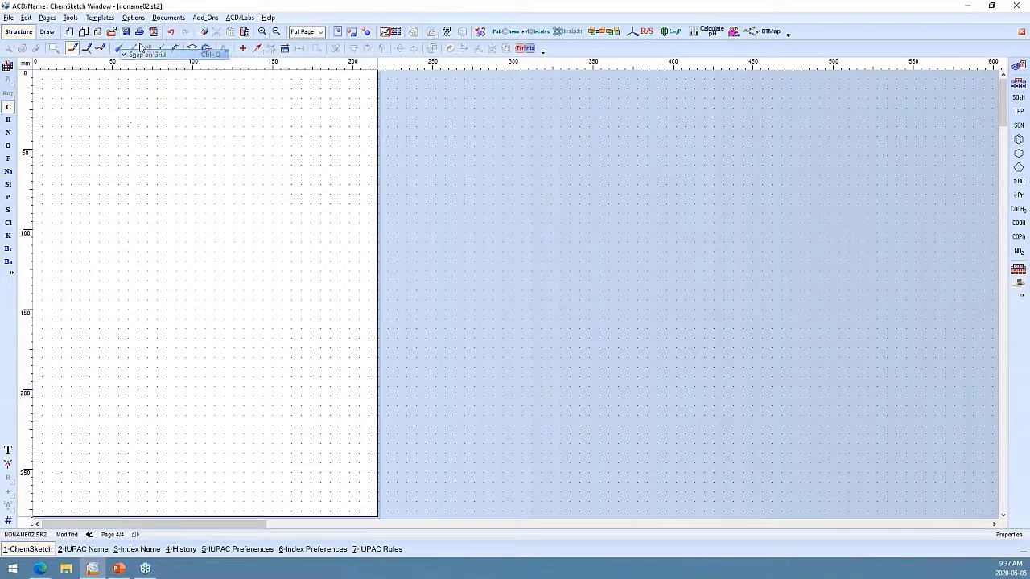
left_click(132, 18)
left_click(141, 45)
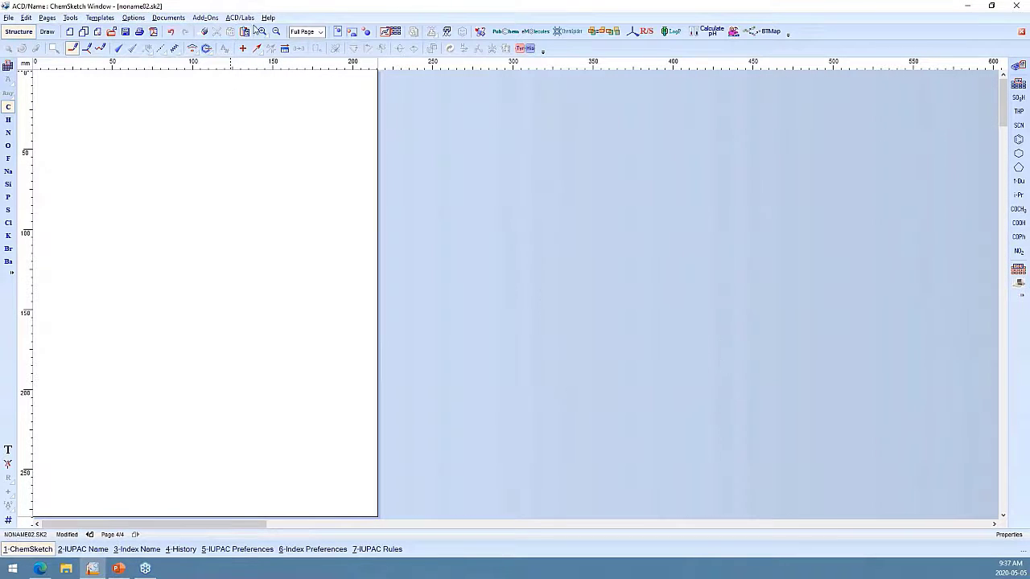
left_click(349, 34)
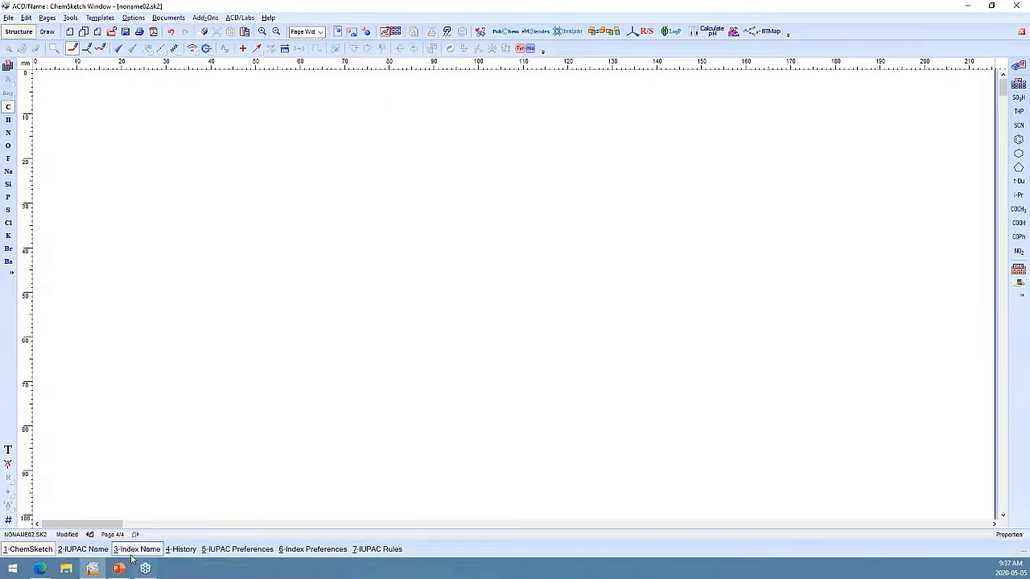
Draw a benzene ring and attach a COPh group and a COCH3 group at meta positions.
left_click(1019, 139)
left_click(351, 254)
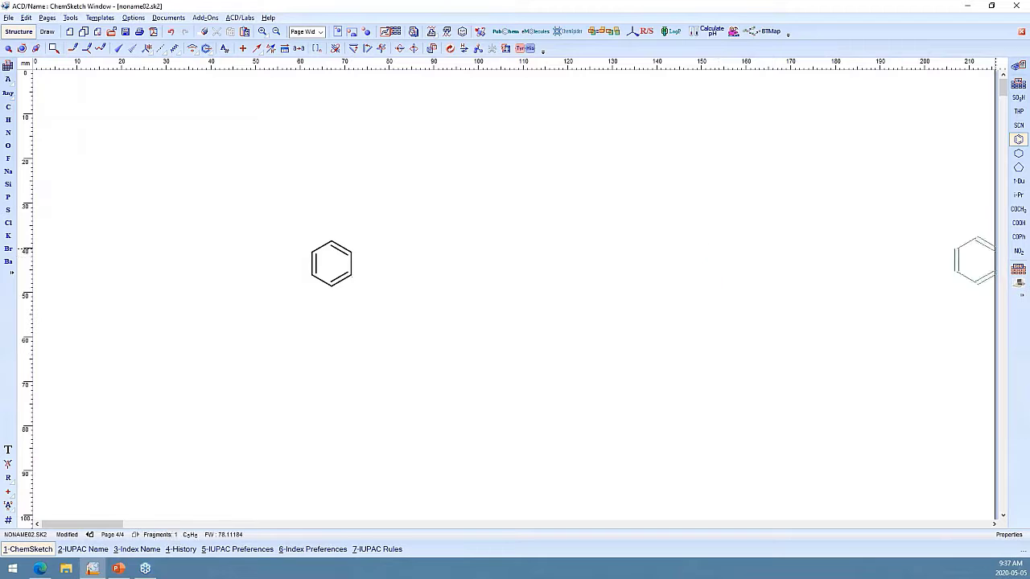
left_click(1018, 236)
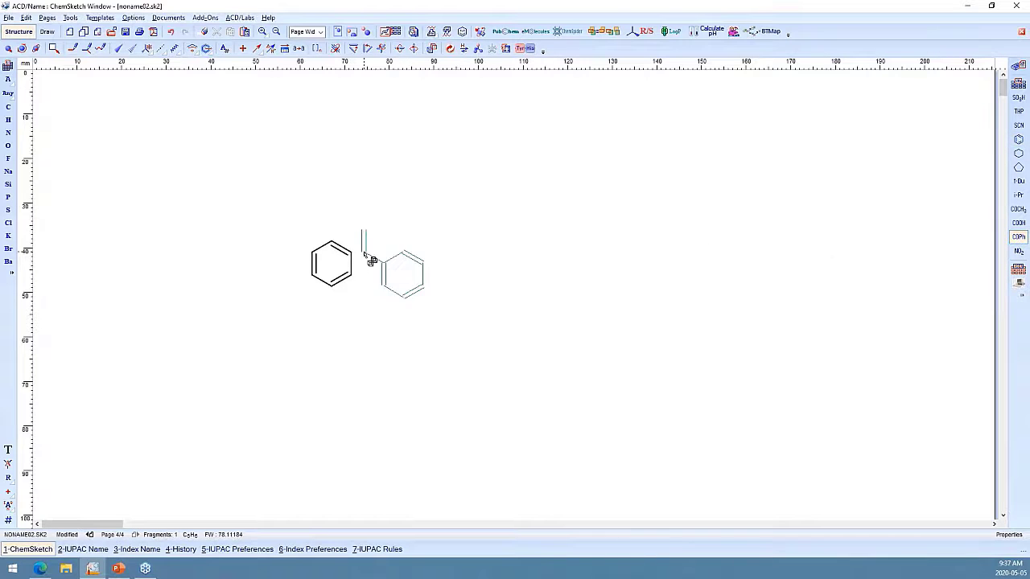
left_click(360, 263)
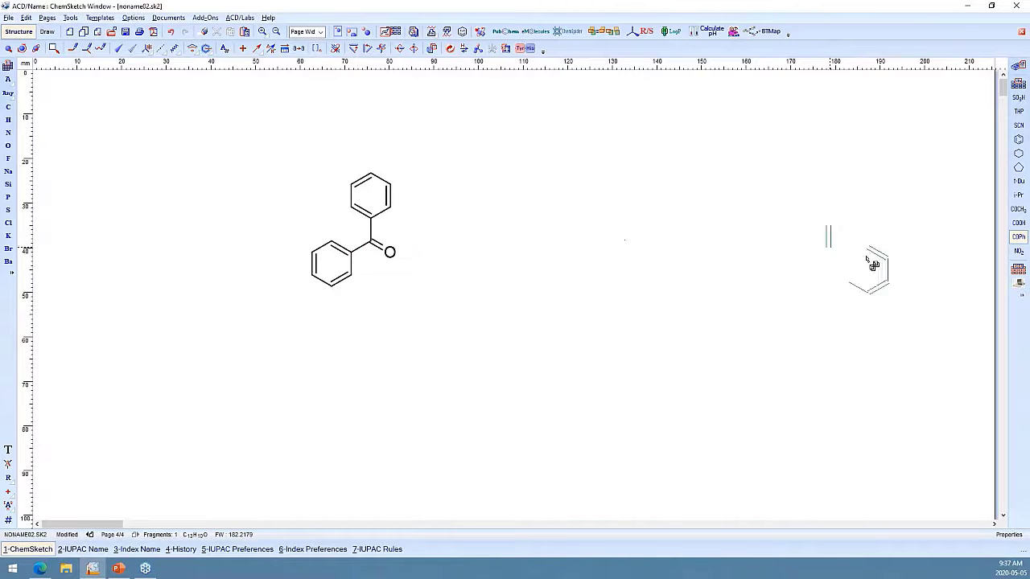
left_click(1019, 208)
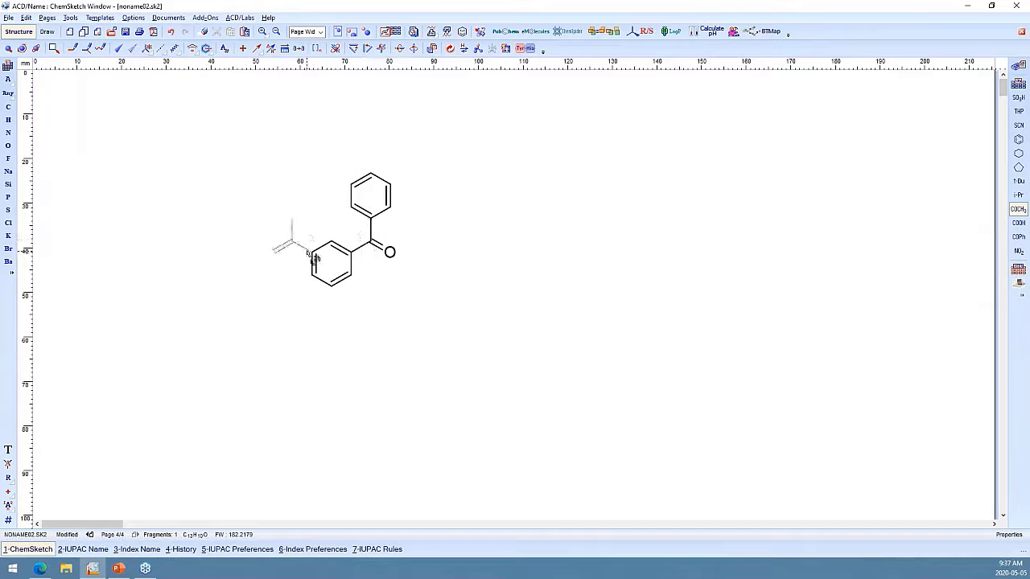
left_click(311, 252)
Attach the Lys- amino acid radical from the Table of Radicals to the lowest carbon of the central ring.
left_click(1018, 84)
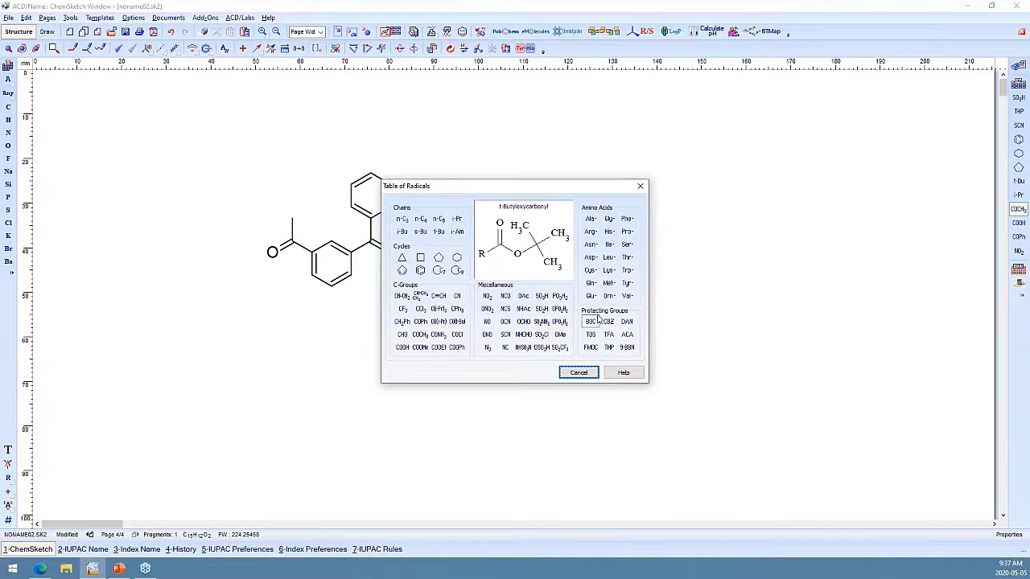
left_click(614, 275)
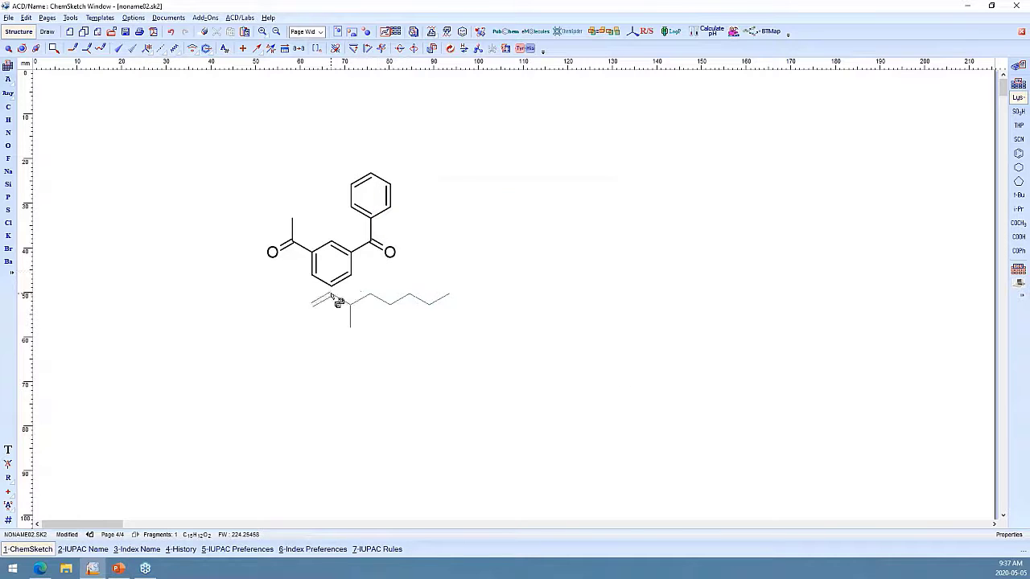
left_click(332, 287)
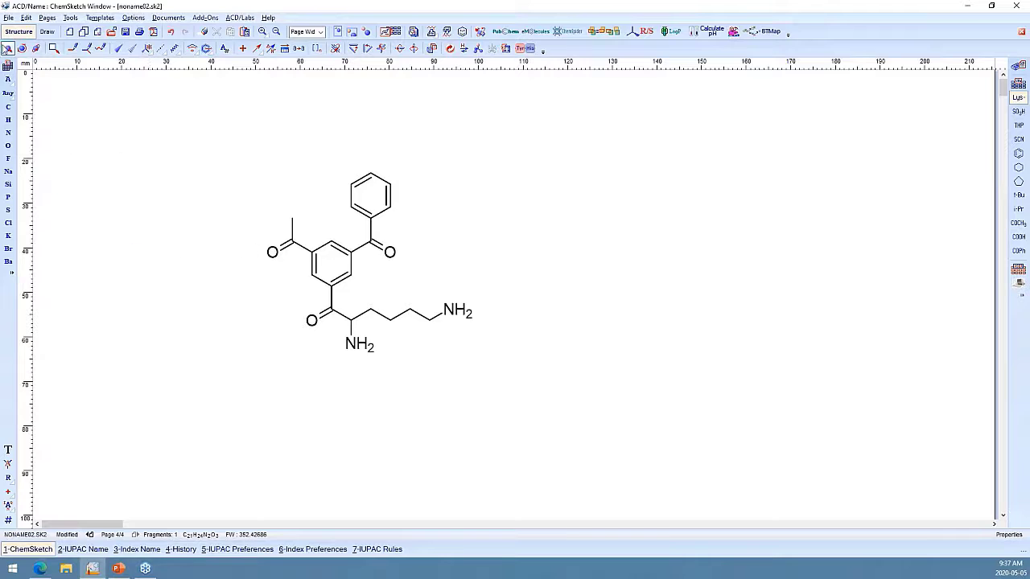
left_click(8, 48)
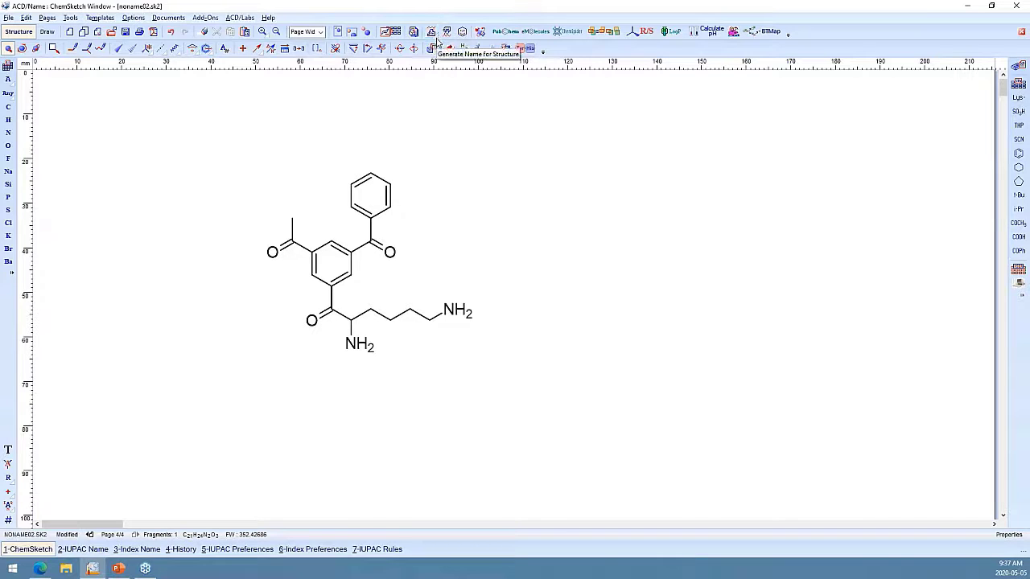
Accept Spanish (ES) as the IUPAC naming language and generate the structure's name beneath it.
left_click(435, 48)
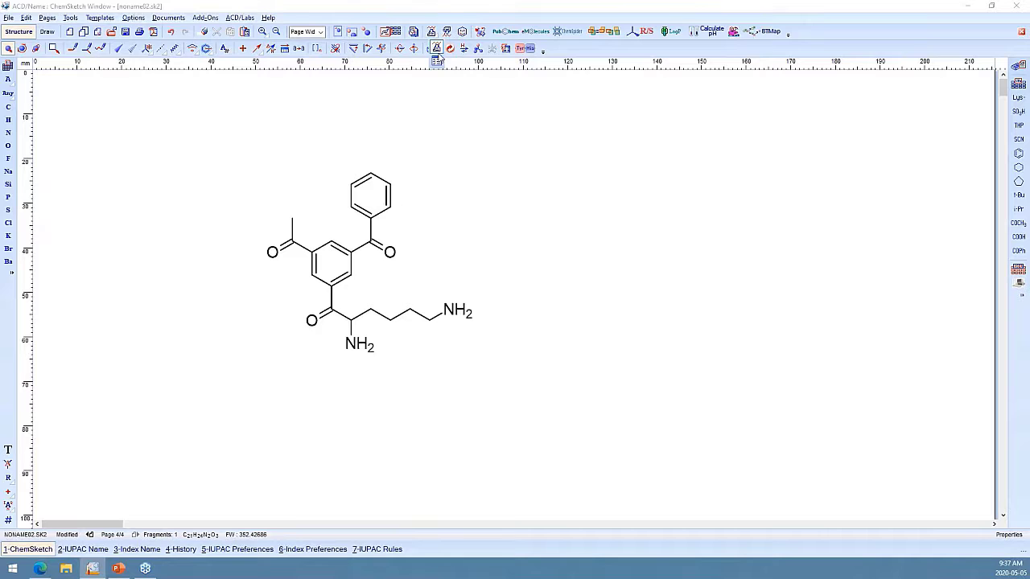
left_click(439, 63)
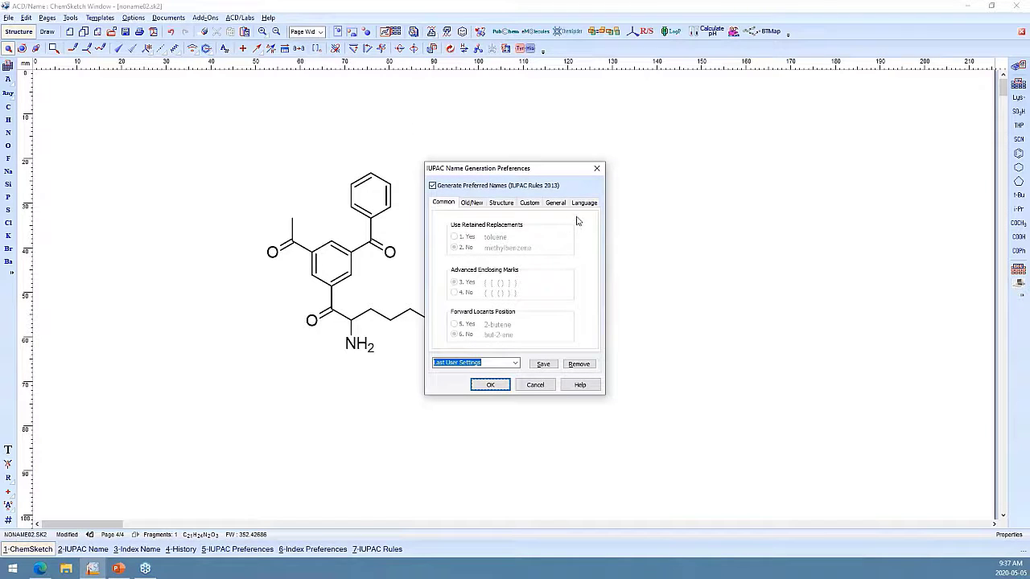
left_click(584, 202)
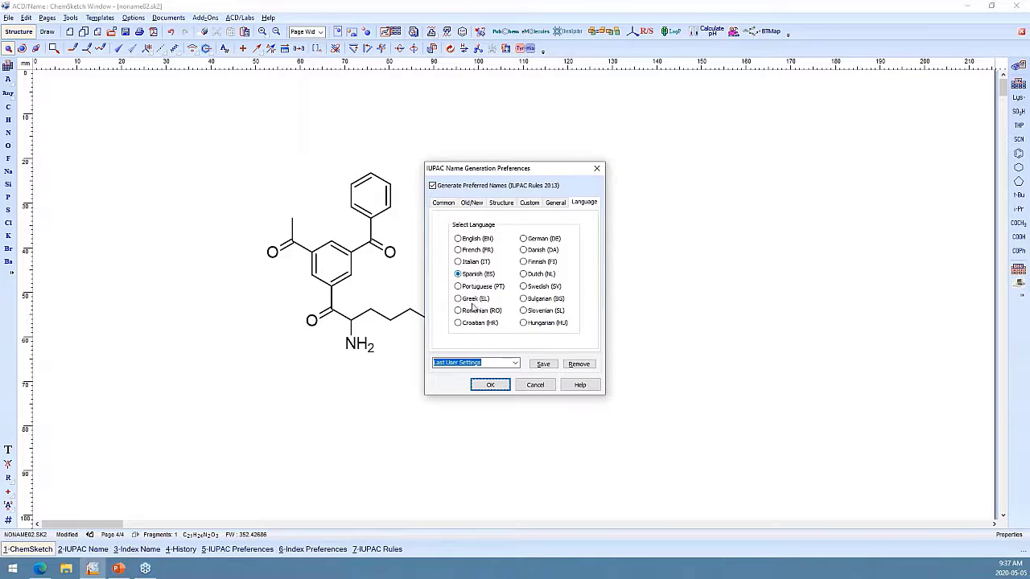
left_click(492, 387)
left_click(491, 385)
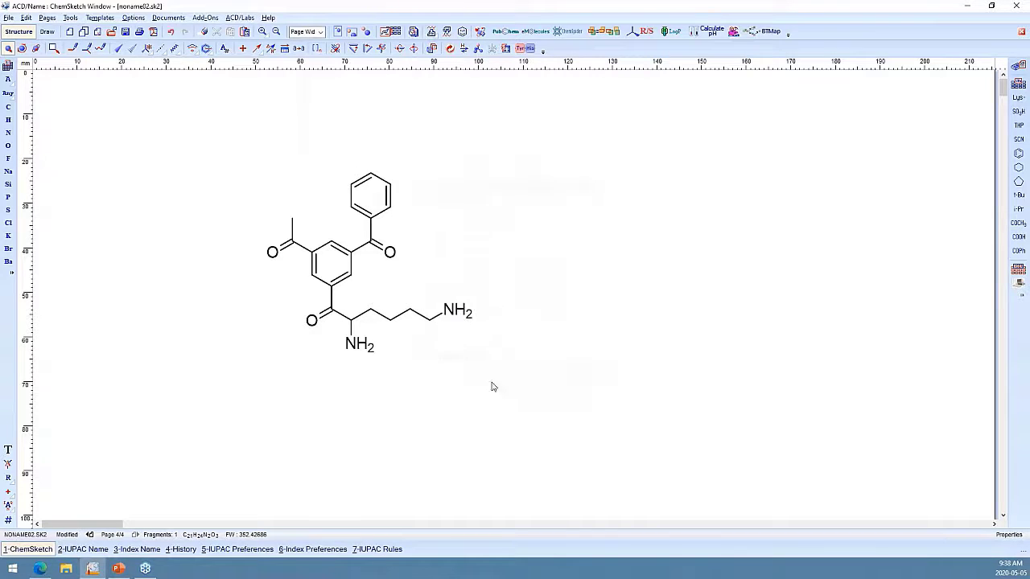
left_click(431, 30)
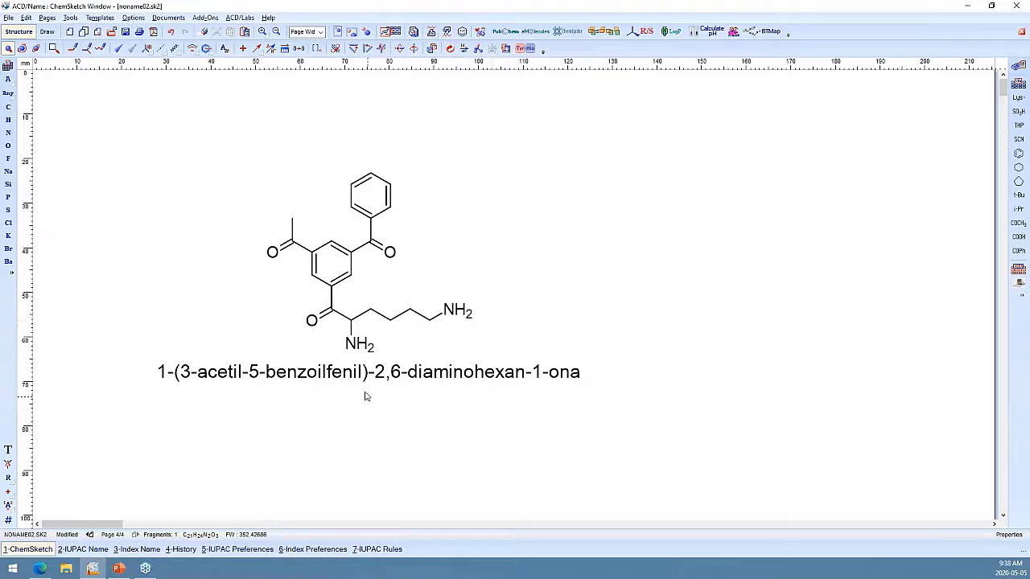
Choose the Name Window as the place for generated IUPAC names in the IUPAC preferences.
left_click(250, 553)
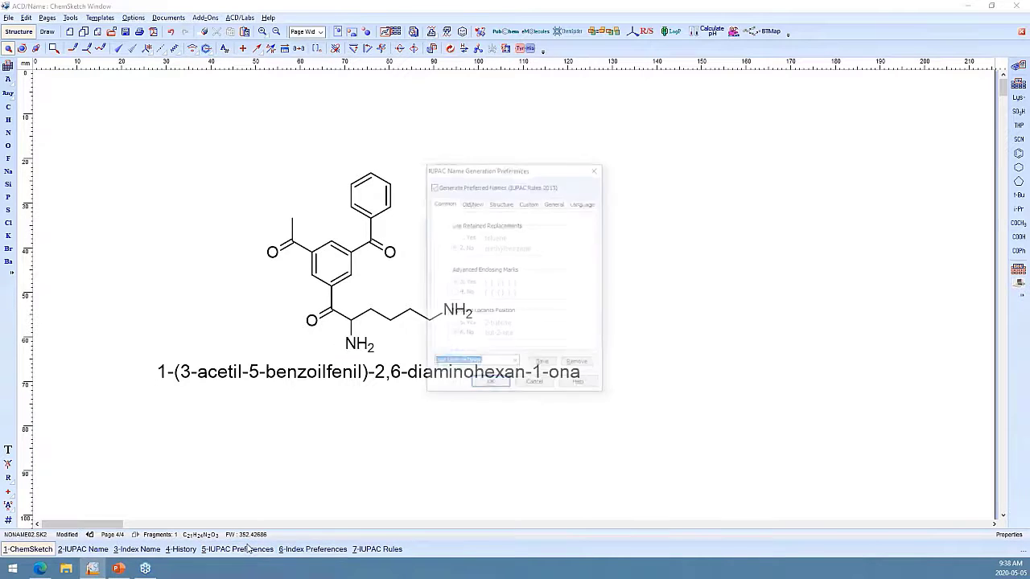
left_click(557, 203)
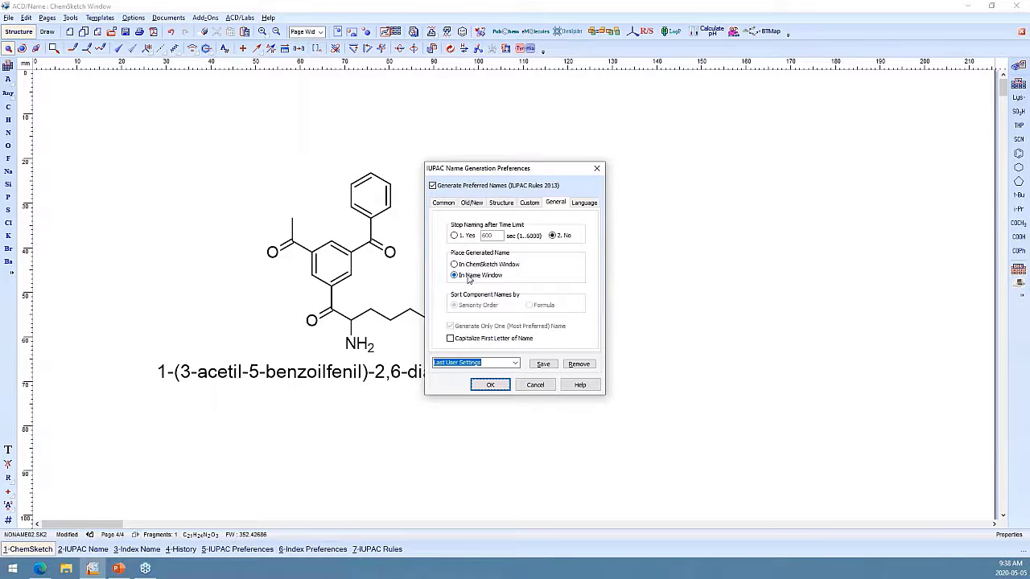
left_click(490, 385)
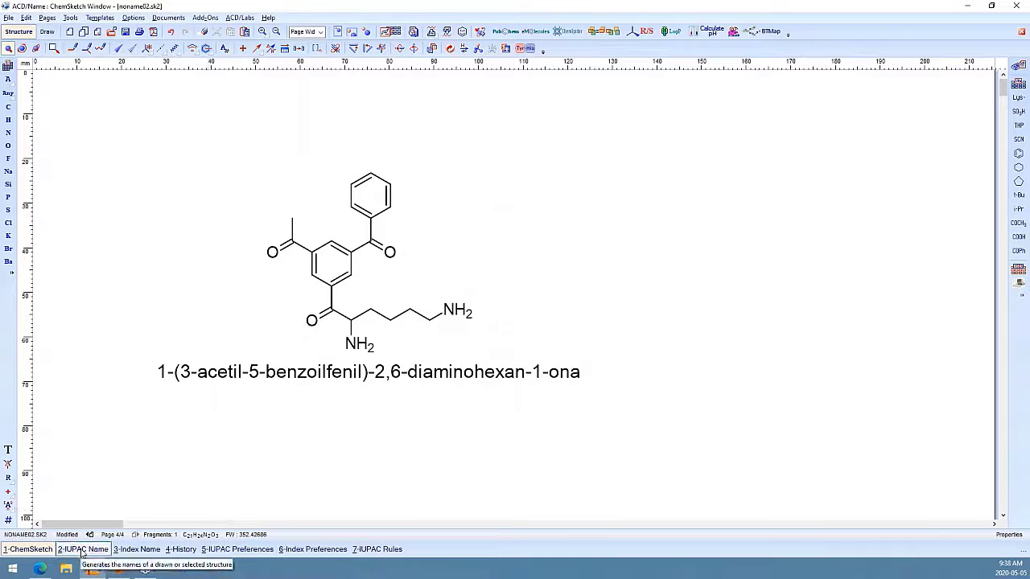
Delete the Spanish name under the structure and generate its IUPAC name in the Name Window.
left_click(201, 374)
key("Delete")
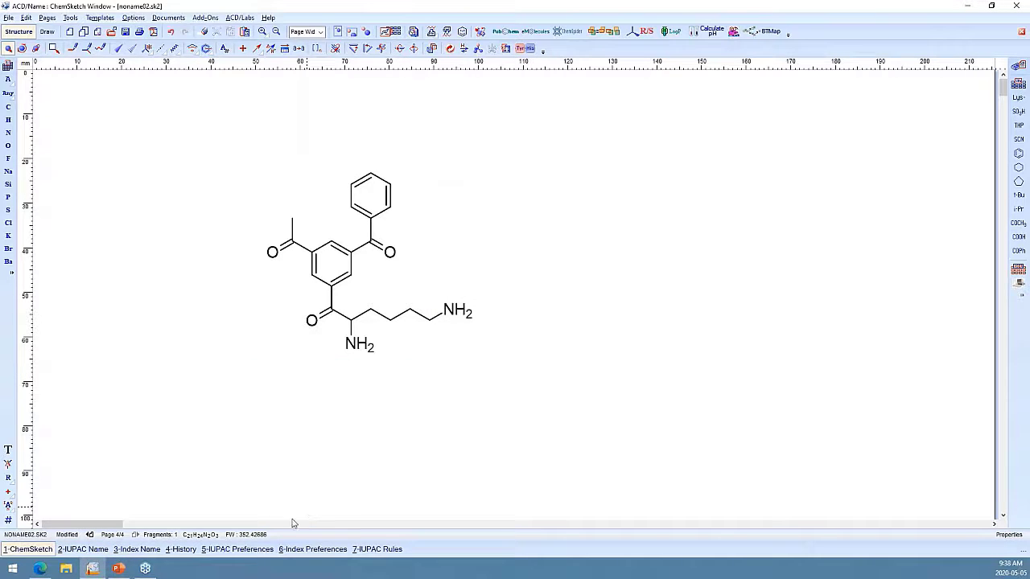
left_click(100, 549)
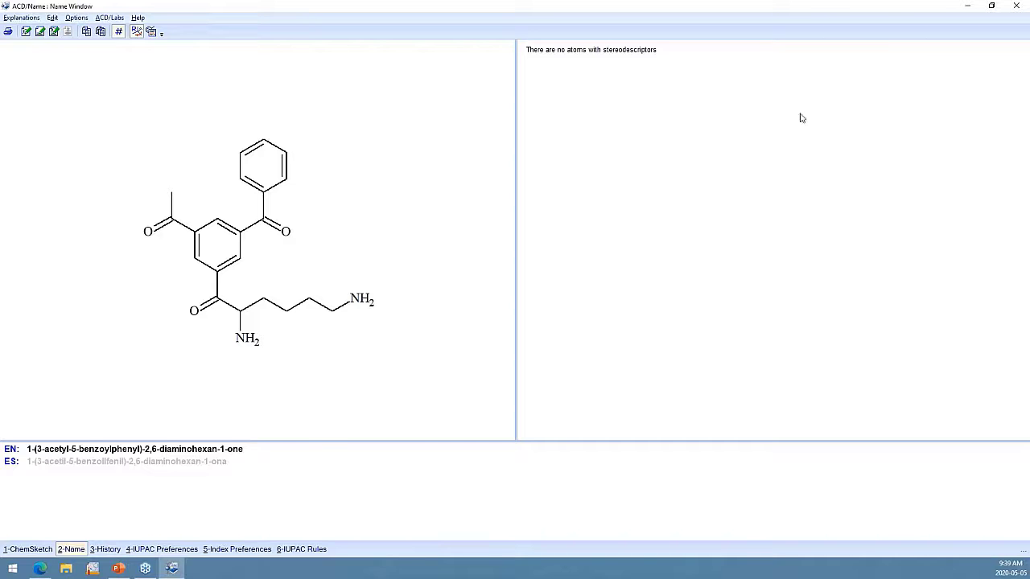
Return to the ChemSketch window and preview n-Heptylamine and n-Hexadecylphosphorylcholine in ACD/Dictionary.
left_click(27, 549)
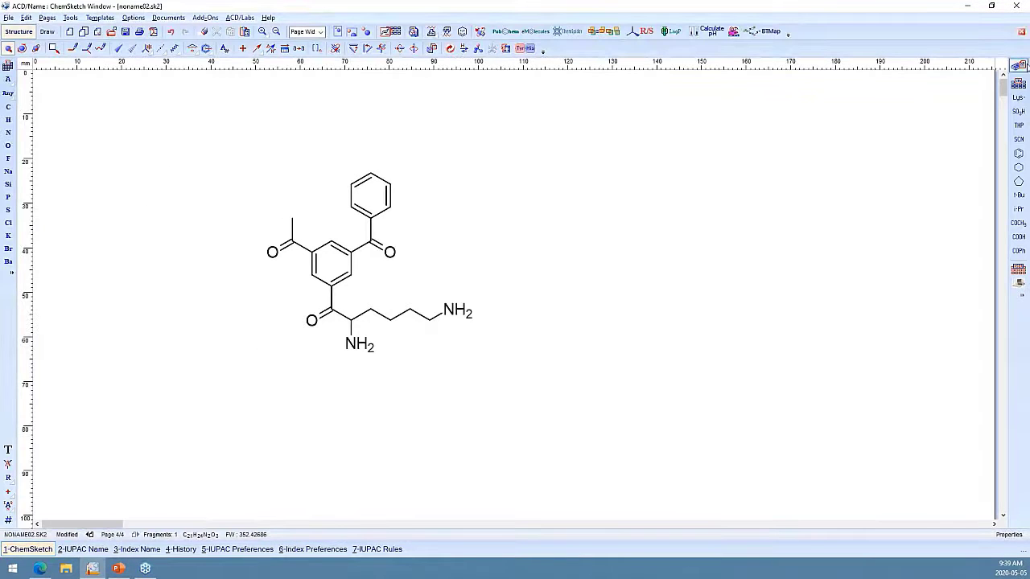
left_click(514, 291)
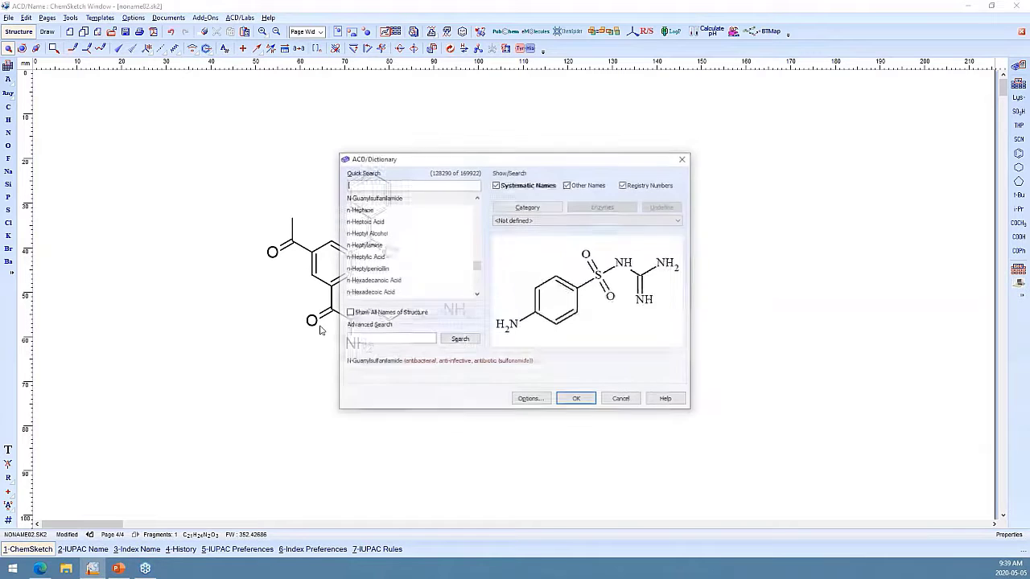
left_click(414, 244)
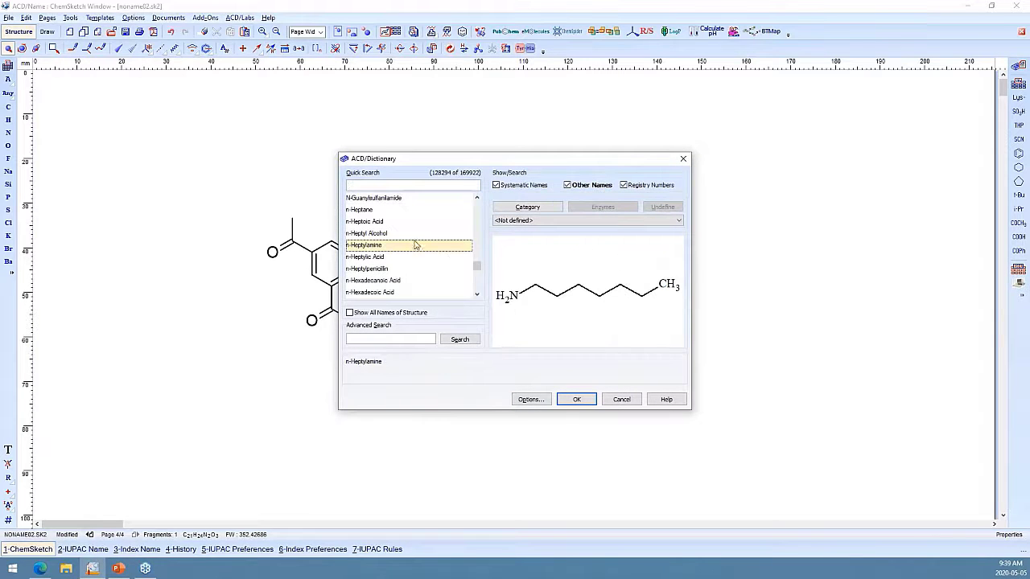
left_click(477, 295)
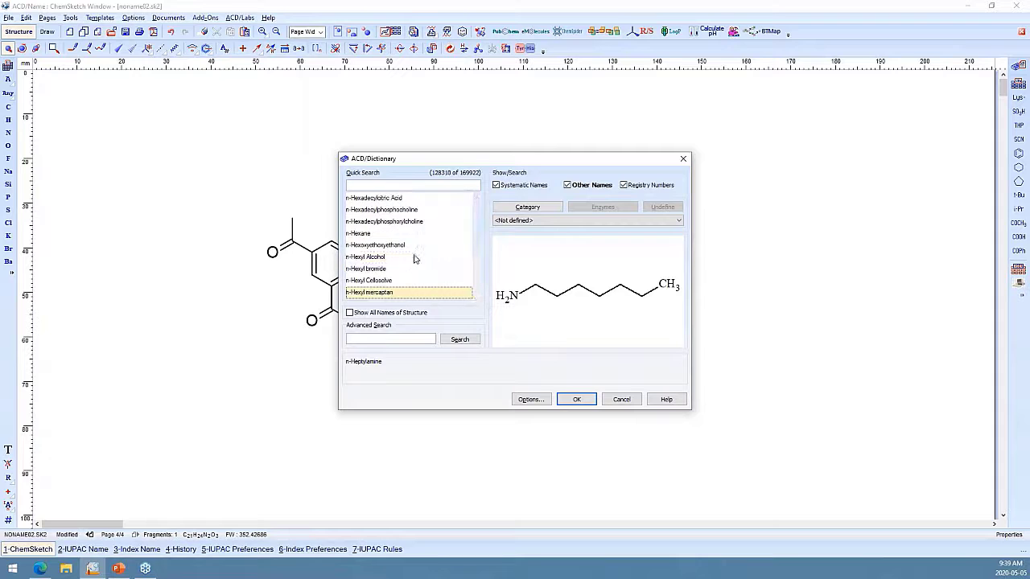
left_click(414, 257)
left_click(402, 222)
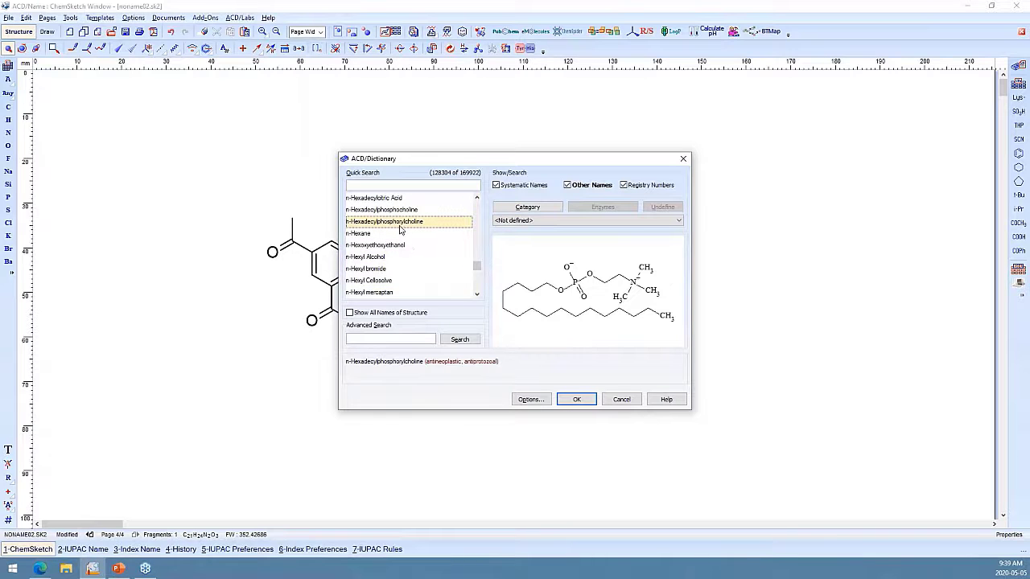
Insert (((1R)-2-(6-Amino-9H-purin-9-yl)-1-methylethoxy)methyl)phosphonic Acid from the start of the dictionary in the page's empty upper area.
left_click_drag(477, 265, 478, 199)
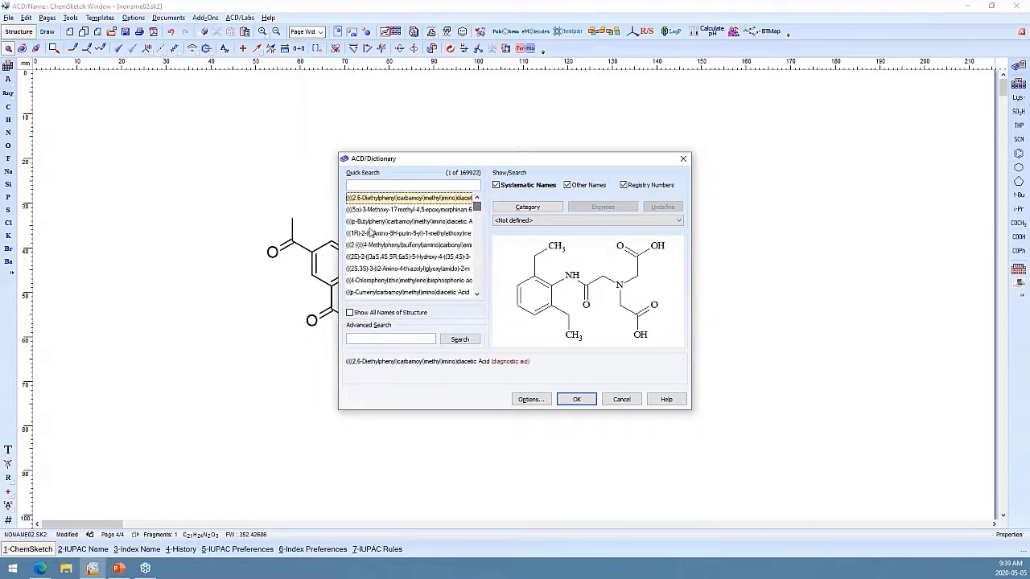
left_click(381, 247)
left_click(404, 233)
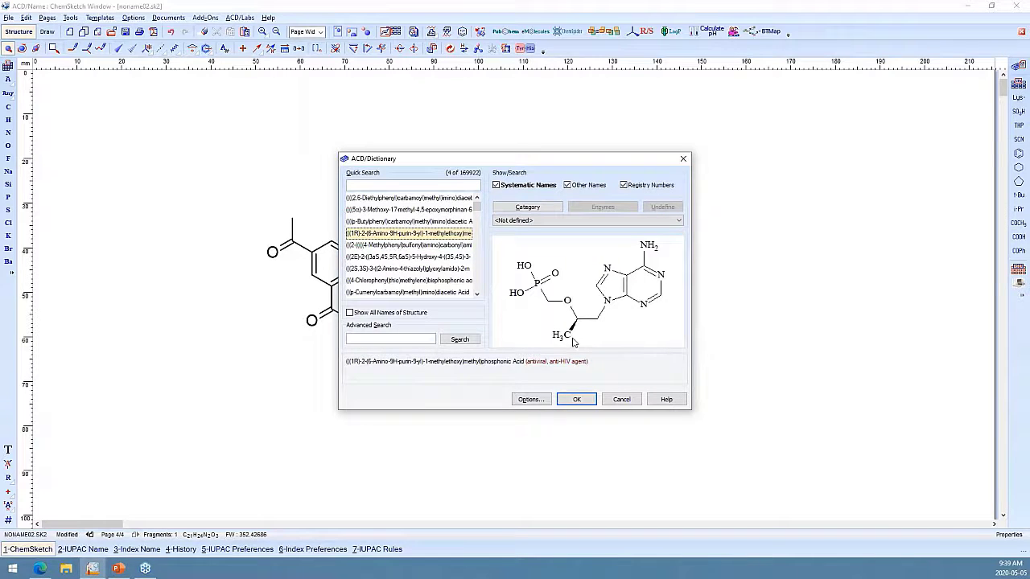
left_click(577, 400)
left_click(753, 202)
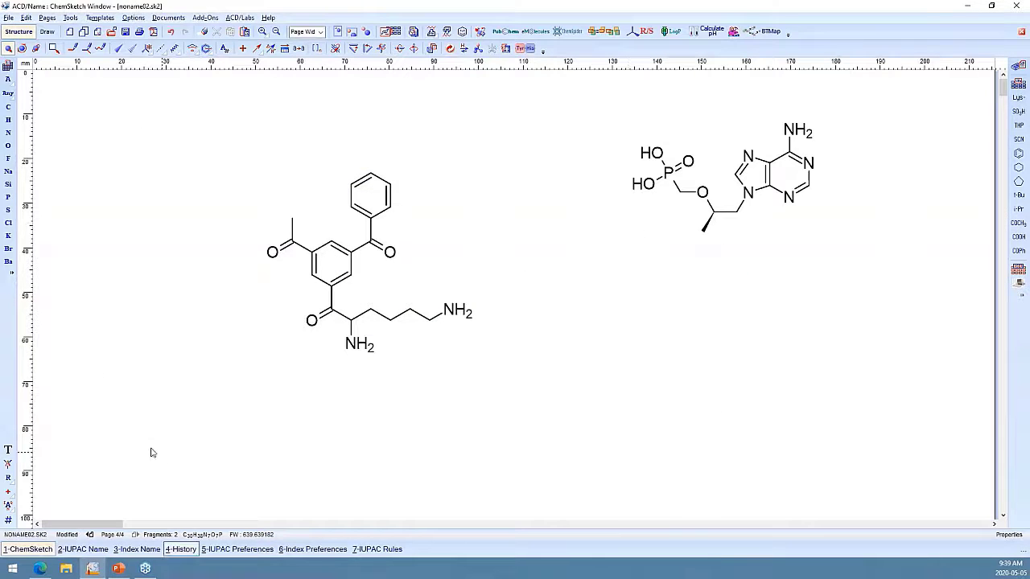
Delete the benzoyl, acetyl and lysyl substituted benzene structure from the page.
left_click(8, 49)
left_click_drag(206, 145, 502, 406)
key("Delete")
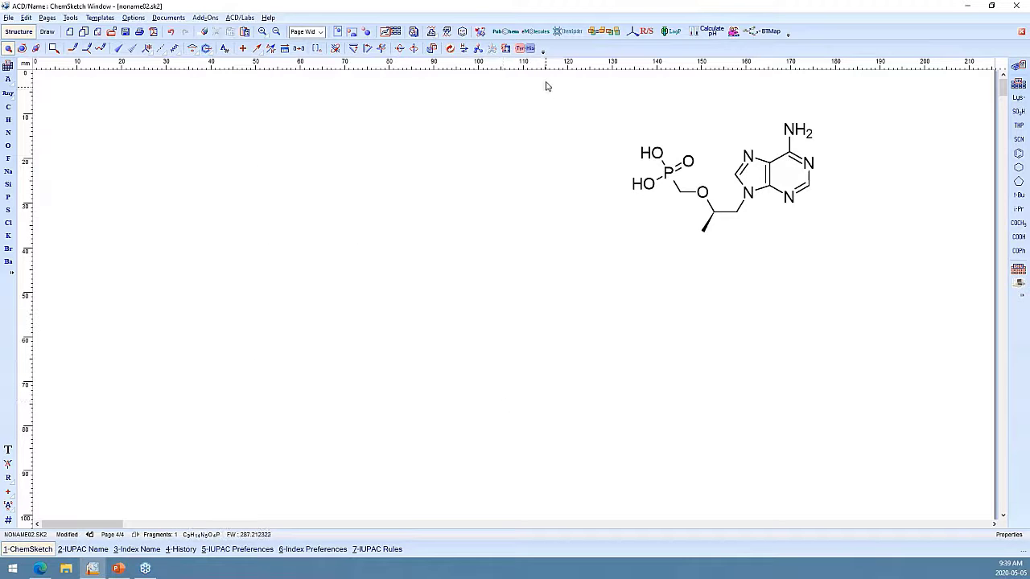
Generate the IUPAC name of the phosphonic acid structure and display the stereo graph of atom 18.
key("ctrl+a")
left_click(107, 550)
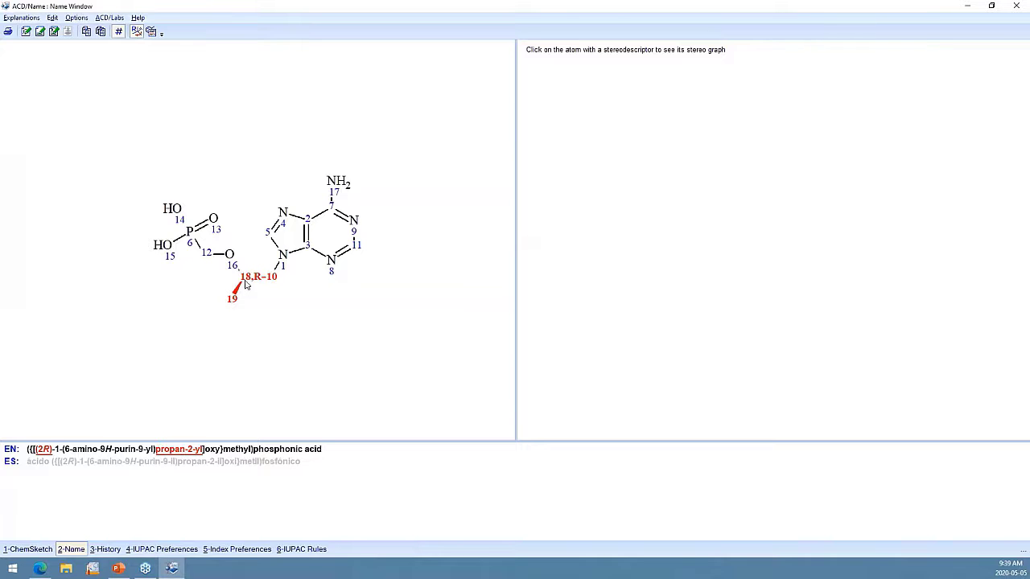
left_click(247, 281)
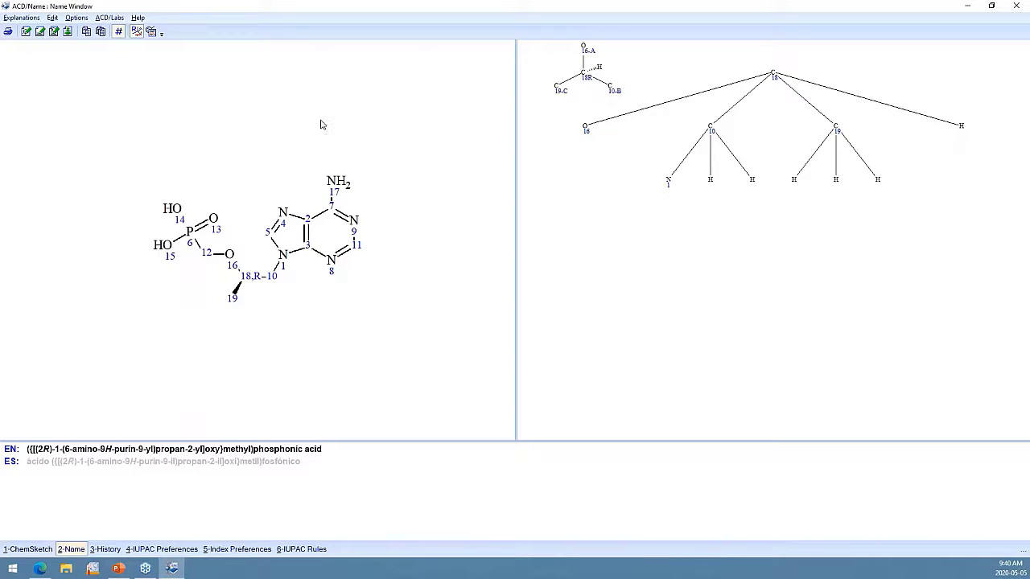
Copy the stereo graph to ChemSketch, clearing the previous contents of the current page.
left_click(67, 31)
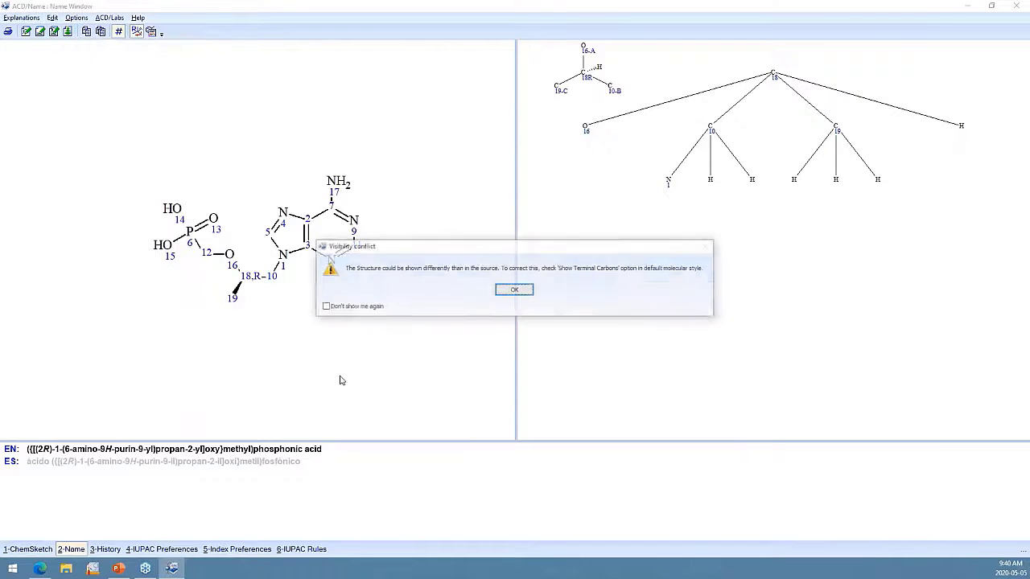
left_click(515, 291)
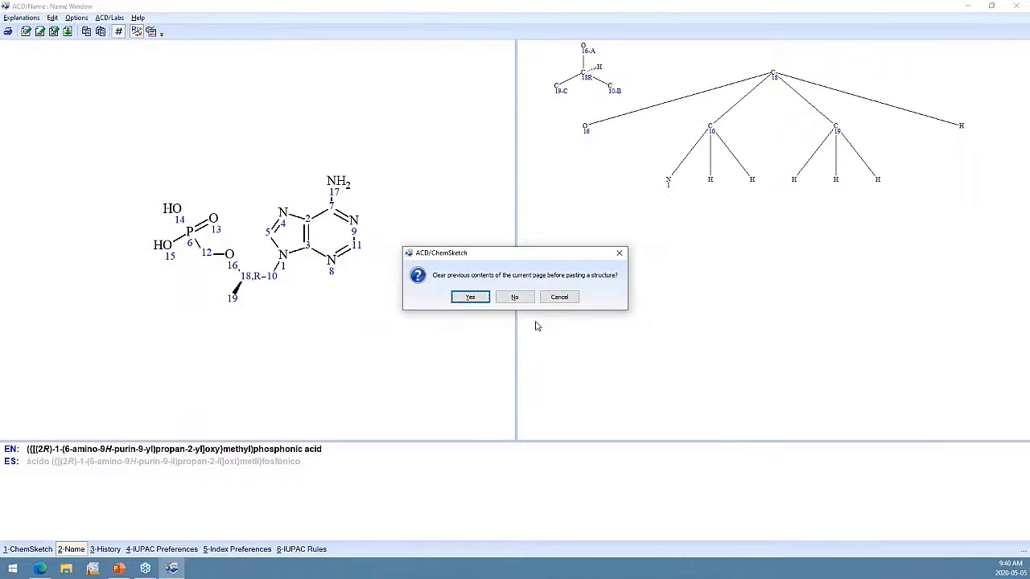
left_click(469, 297)
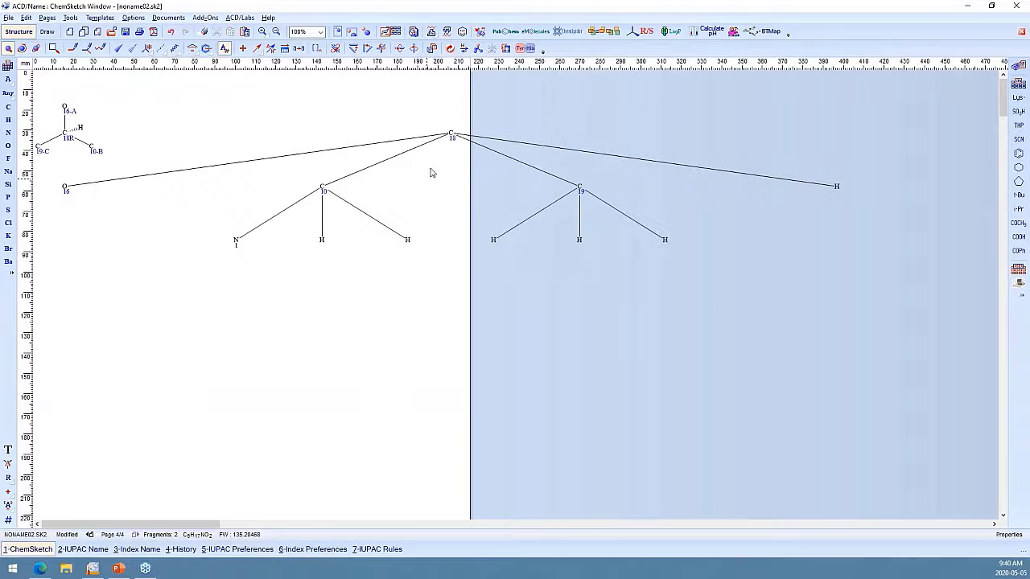
Rearrange the stereo graph by moving atom 18 and the atom 10 branch toward the page's left edge and shifting atom 19.
left_click_drag(450, 135, 241, 143)
left_click_drag(203, 179, 424, 323)
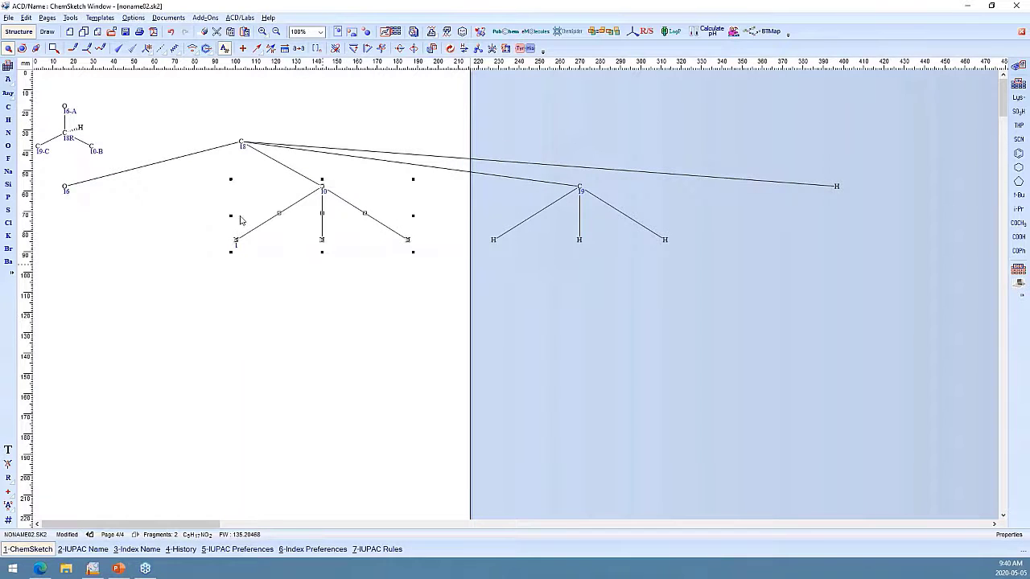
left_click_drag(321, 189, 159, 234)
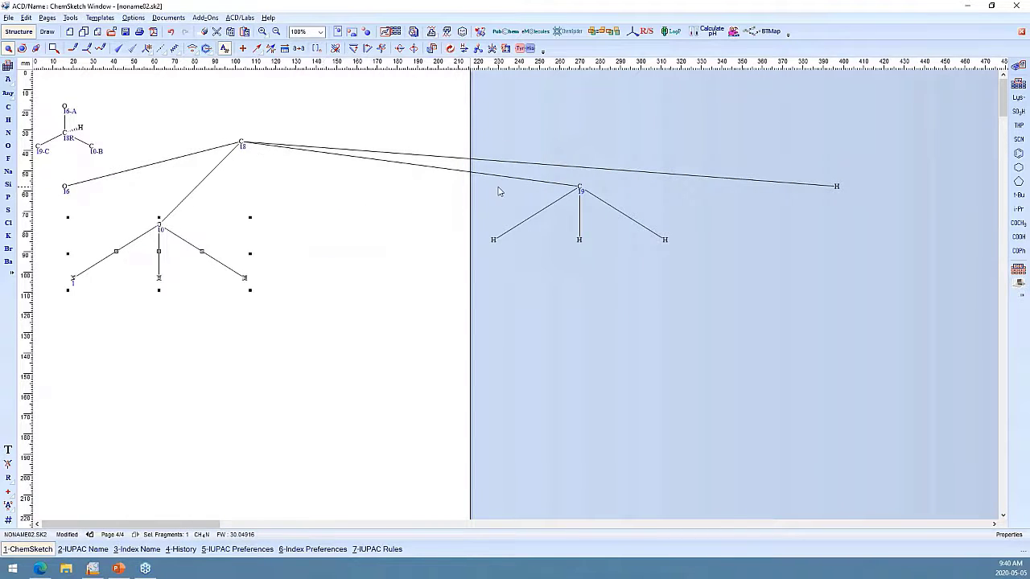
left_click_drag(499, 193, 495, 171)
left_click(504, 172)
left_click(110, 317)
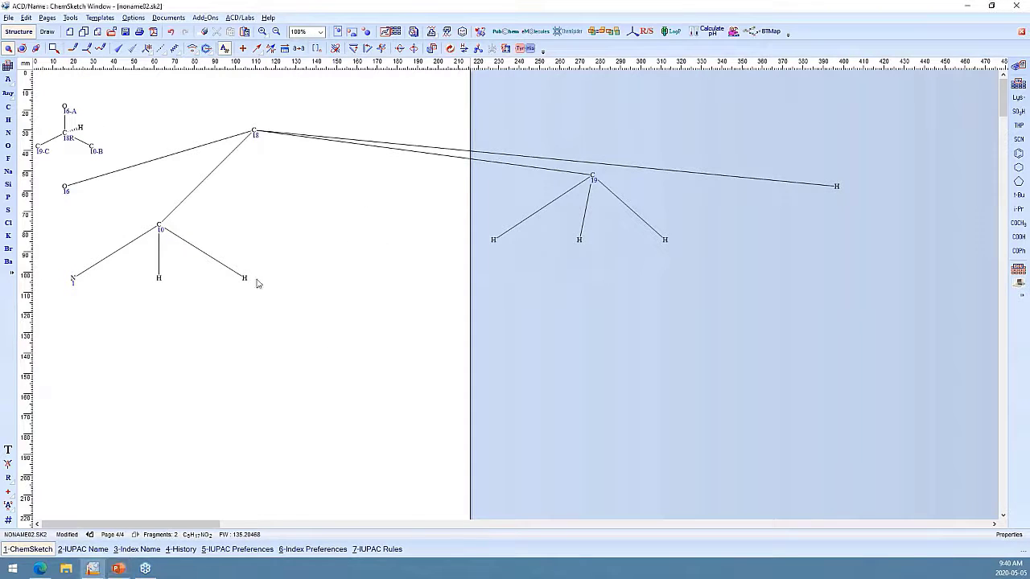
Delete the stereo graph and the accompanying atom 18 fragment from the page.
left_click(8, 49)
left_click_drag(34, 83, 921, 344)
key("Delete")
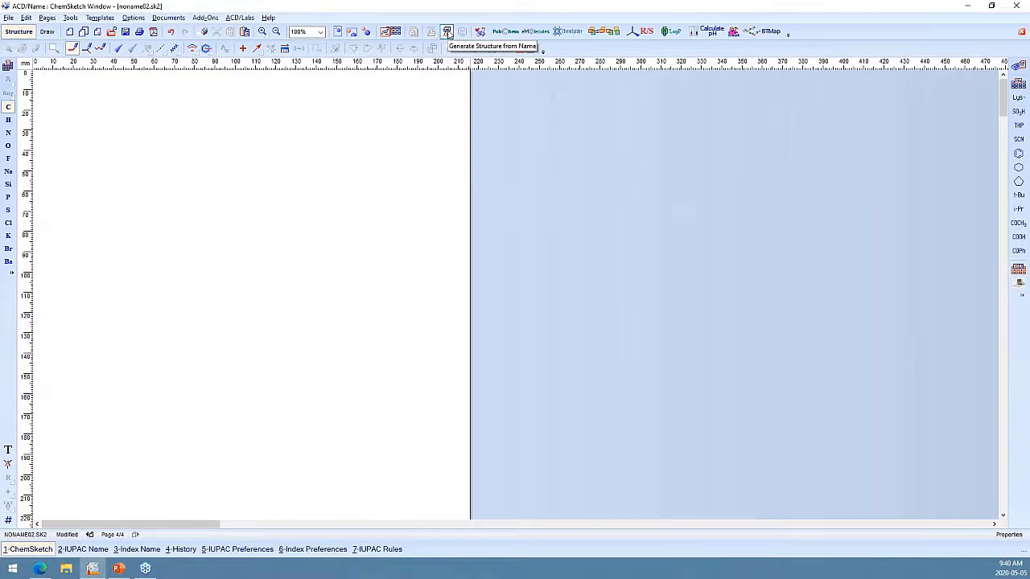
Try to generate a structure from the previously used name 2-deoxyguanosine.
left_click(448, 34)
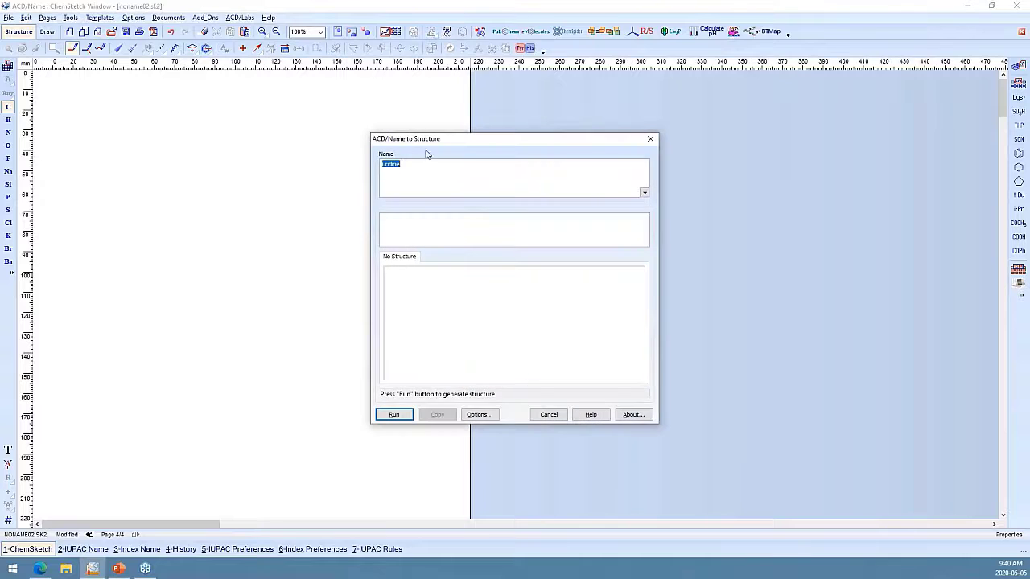
left_click_drag(458, 140, 257, 154)
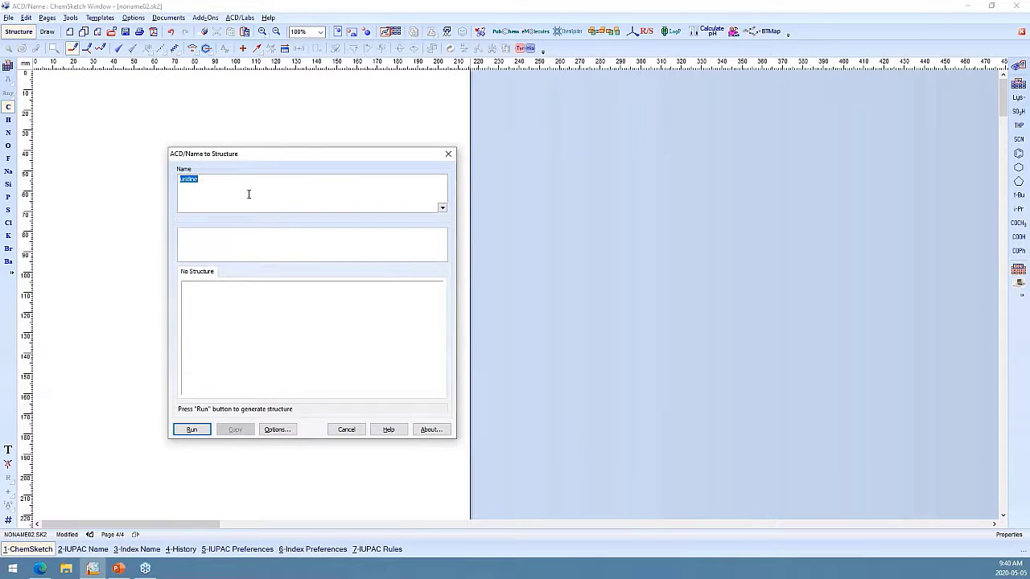
left_click(441, 207)
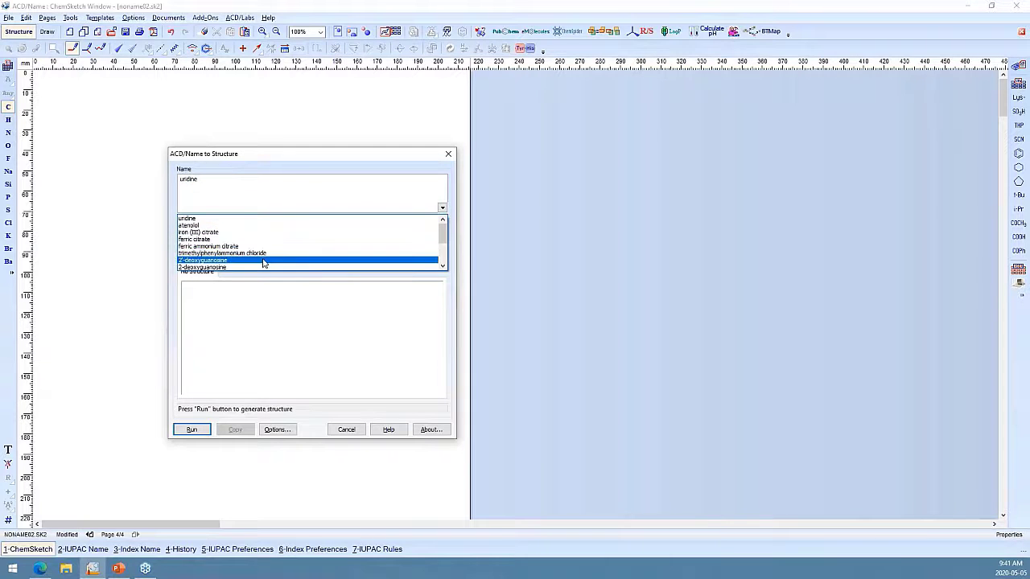
scroll(299, 262, "down", 2)
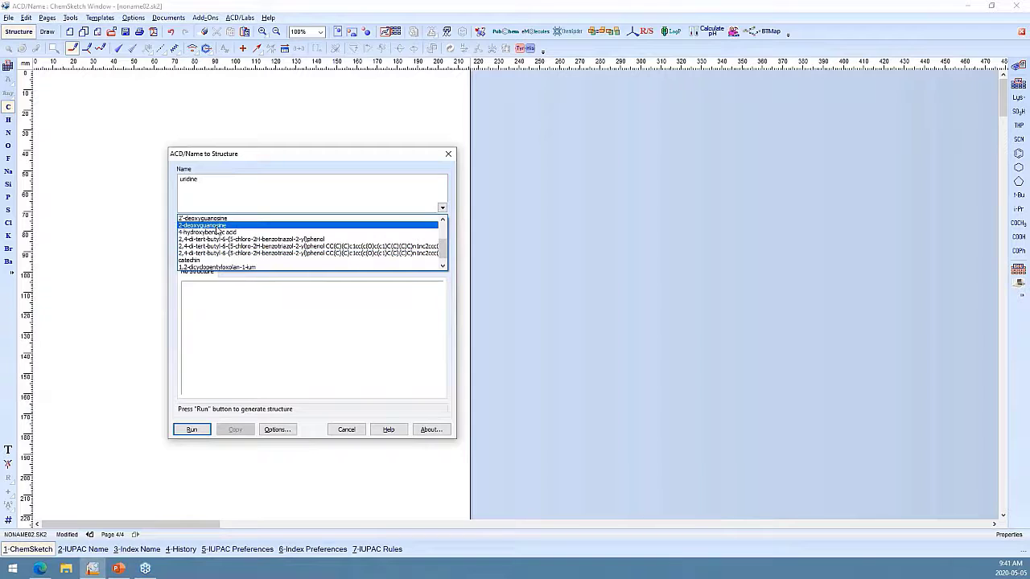
left_click(211, 220)
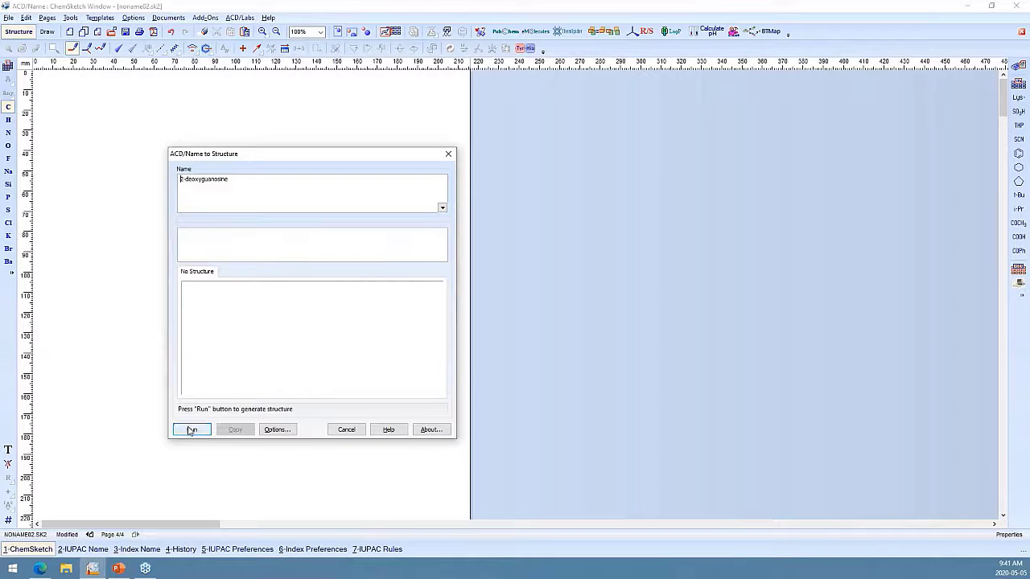
left_click_drag(230, 179, 147, 175)
left_click(206, 430)
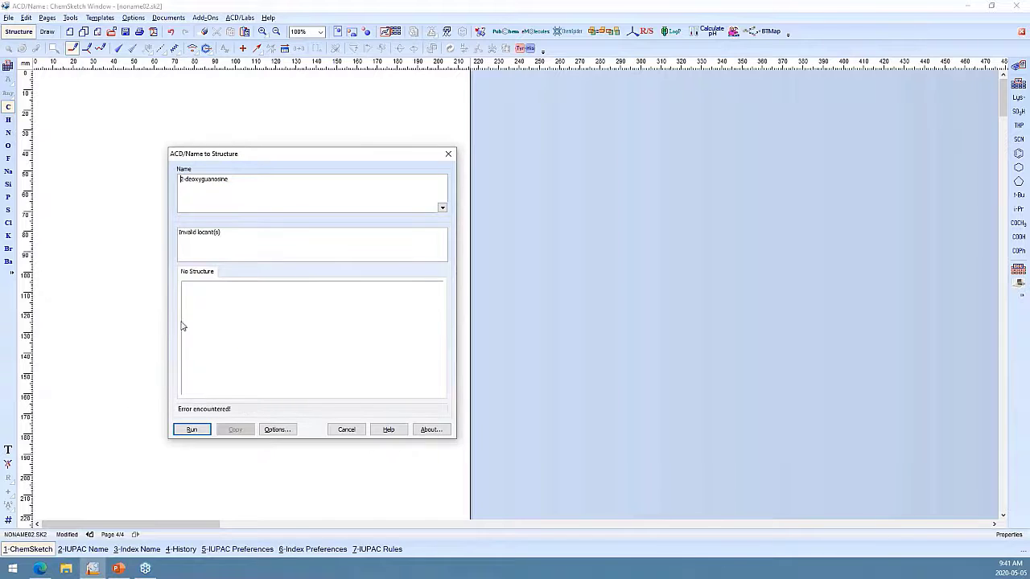
Generate the structure of ferric ammonium citrate from its name and copy it to the page.
left_click(442, 207)
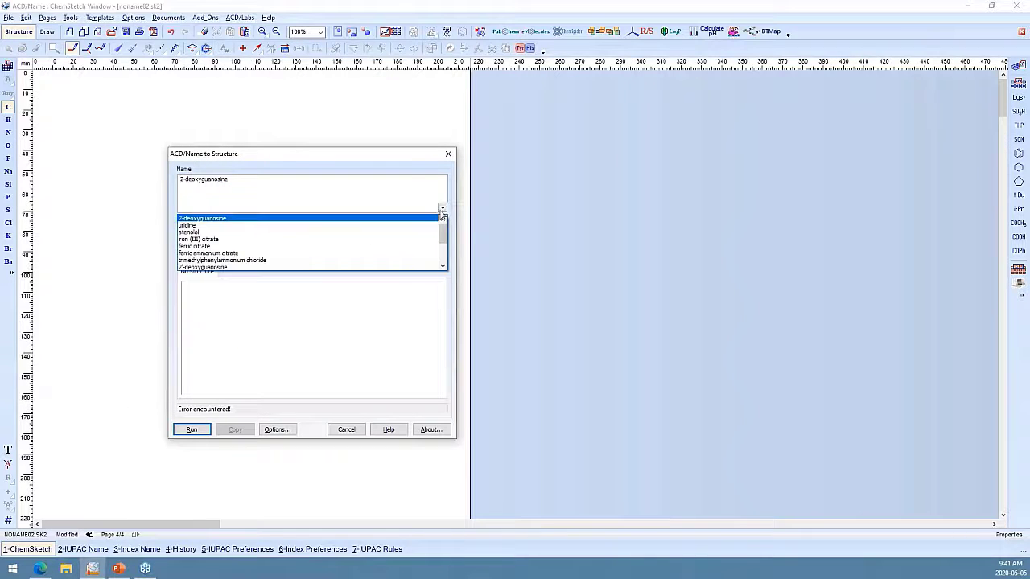
left_click(224, 258)
left_click(200, 429)
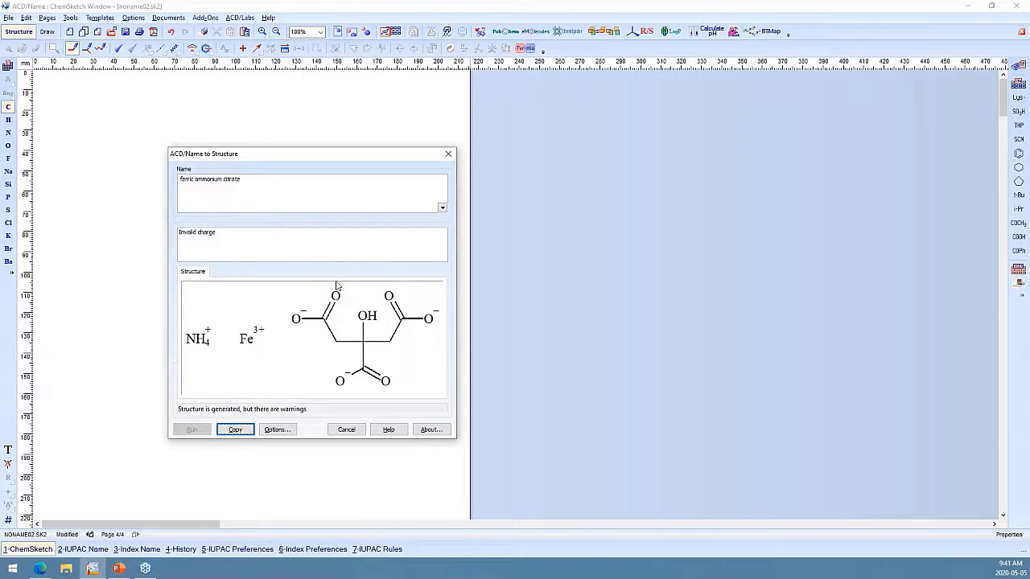
left_click(234, 429)
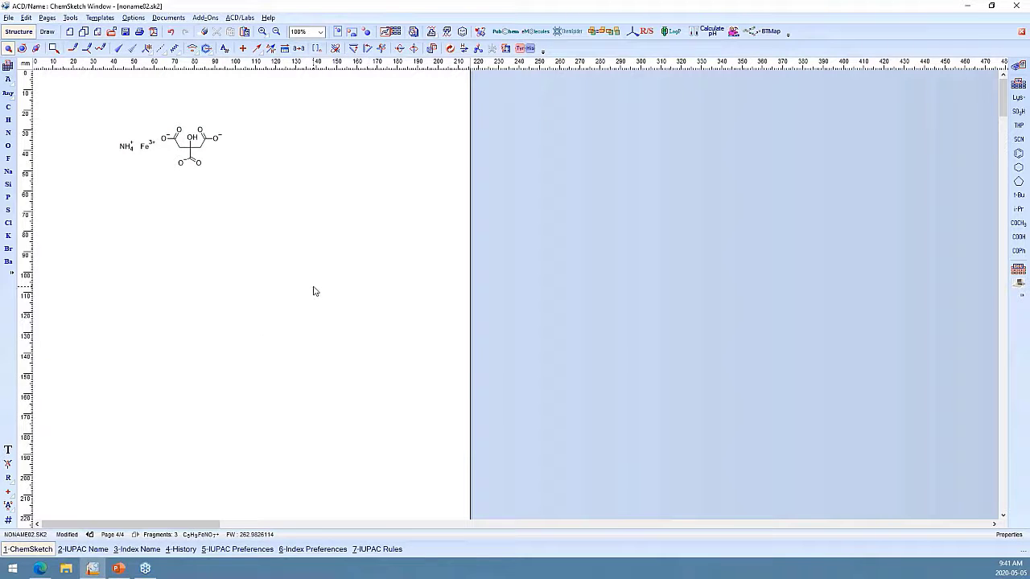
key("alt+Tab")
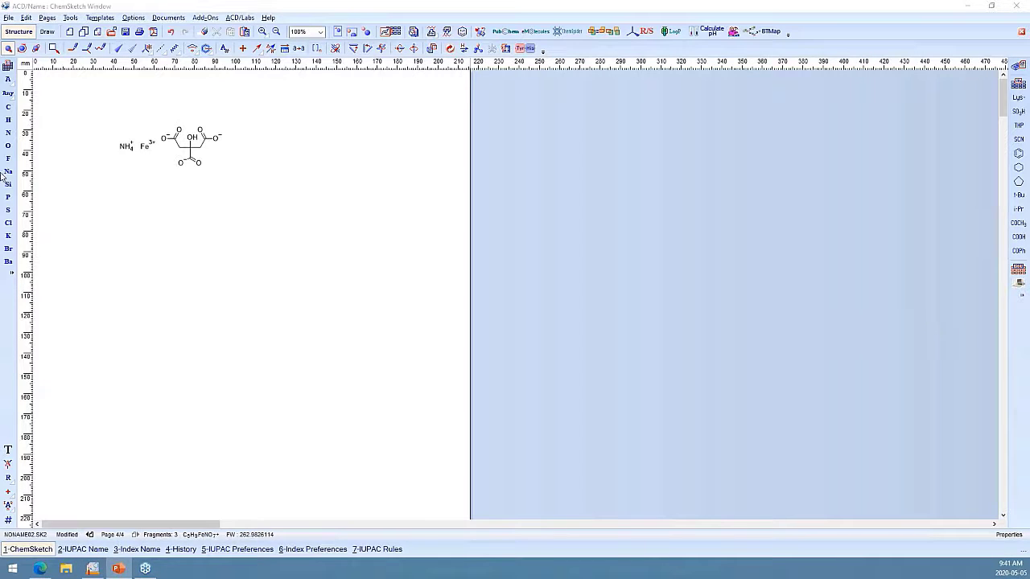
left_click(86, 108)
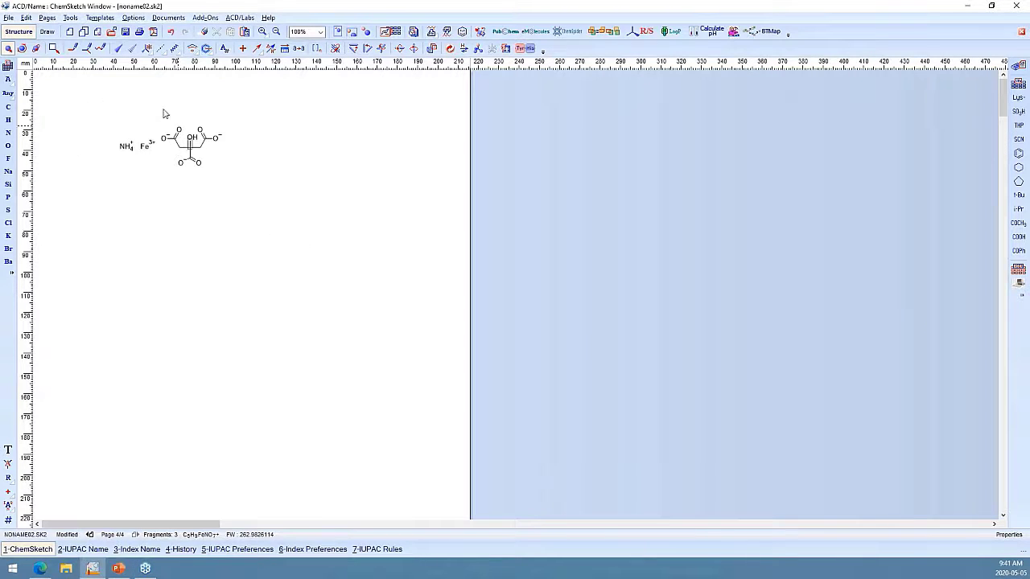
left_click(206, 18)
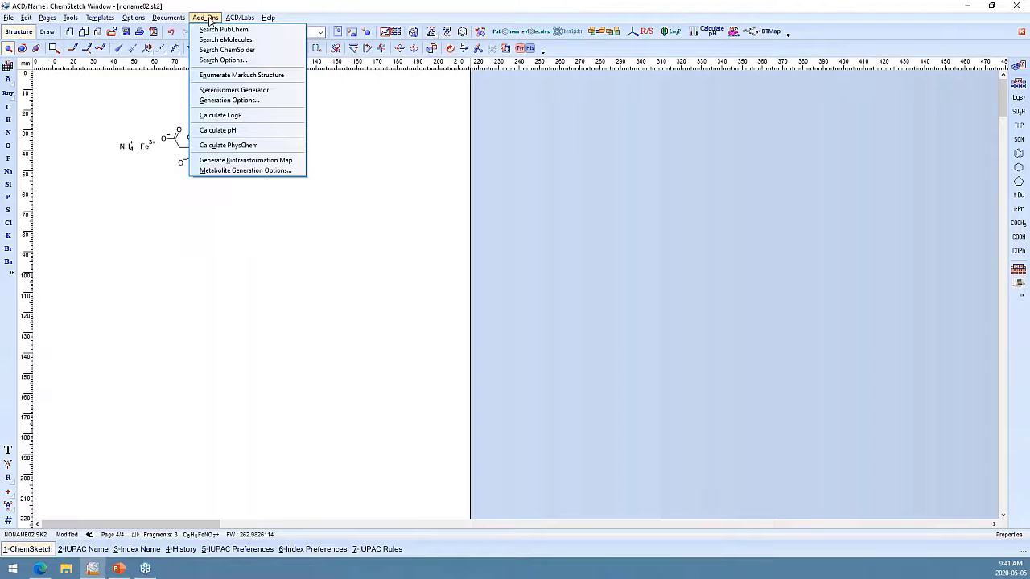
left_click(207, 18)
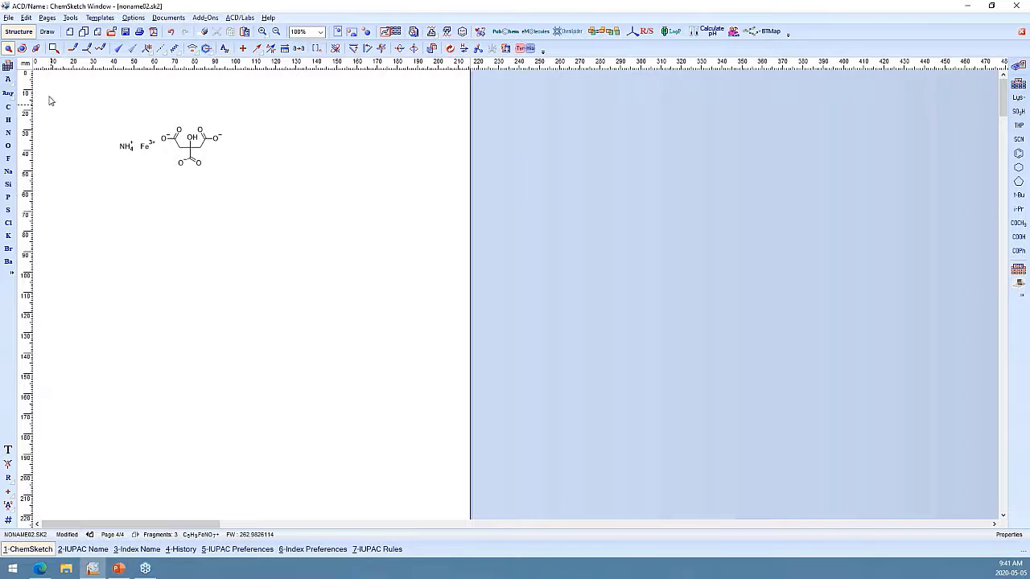
Add a new page and place the dictionary structure of (((p-cumenylcarbamoyl)methyl)imino)diacetic acid near its upper edge.
left_click(84, 31)
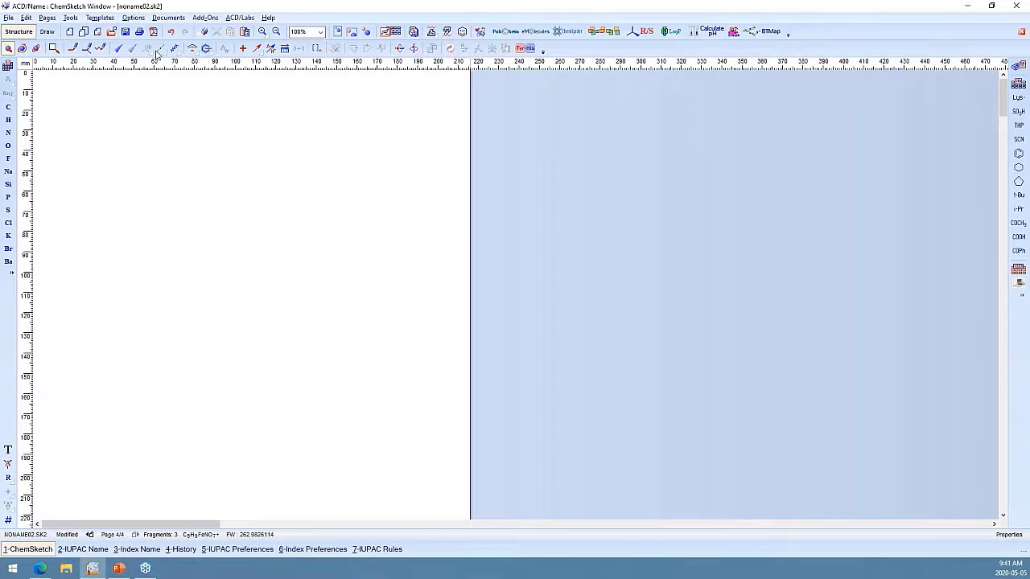
left_click(1018, 66)
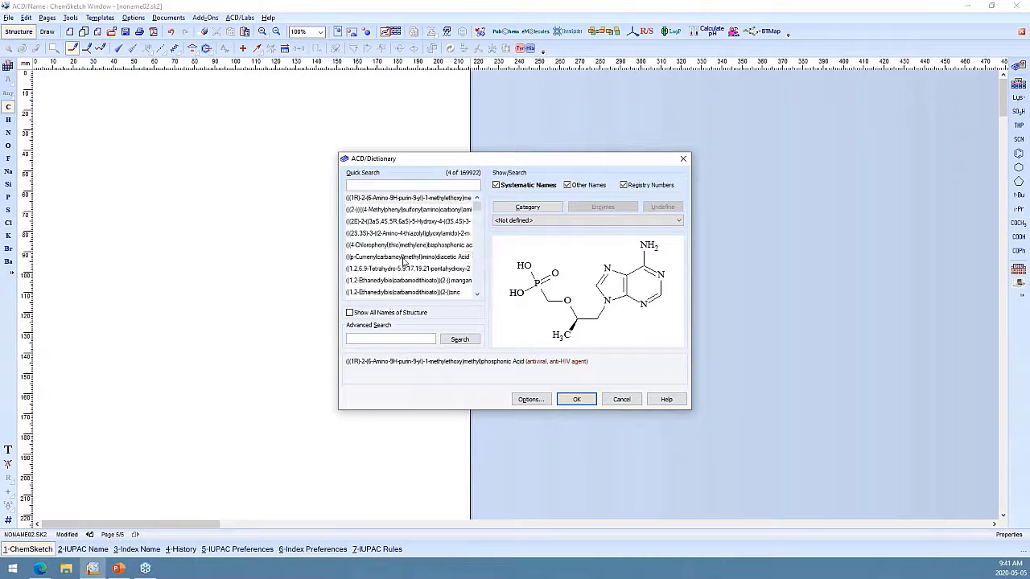
left_click(404, 257)
left_click(563, 394)
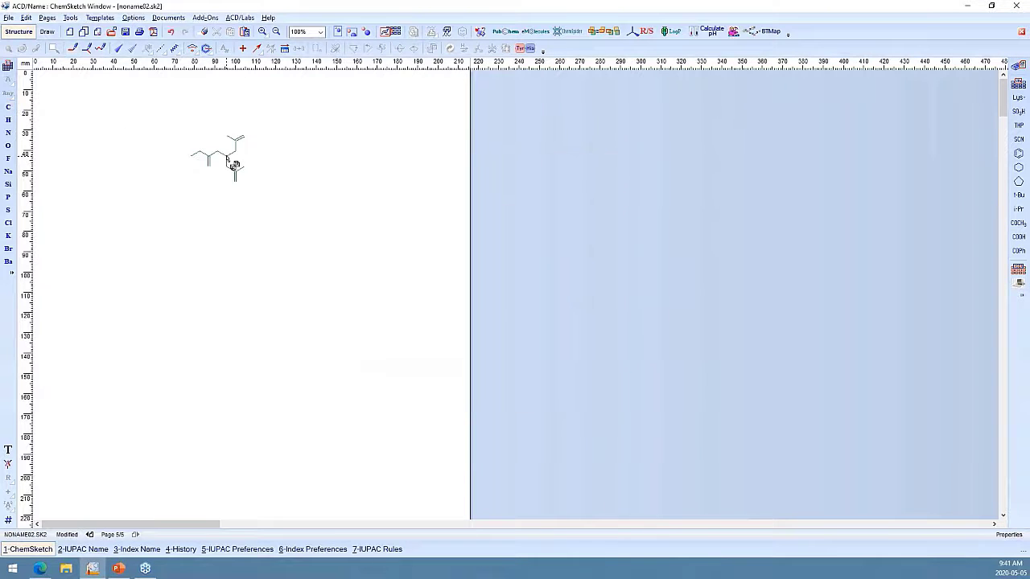
left_click(205, 141)
Search PubChem for the exact diacetic acid structure with results shown in the browser, and open the Iprofenin compound summary.
left_click(8, 48)
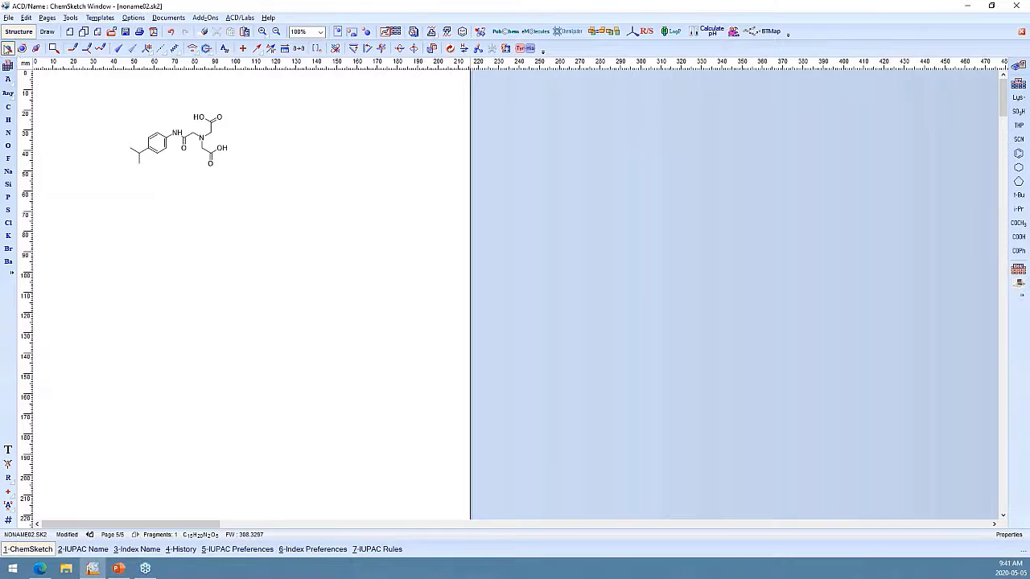
left_click_drag(85, 81, 280, 228)
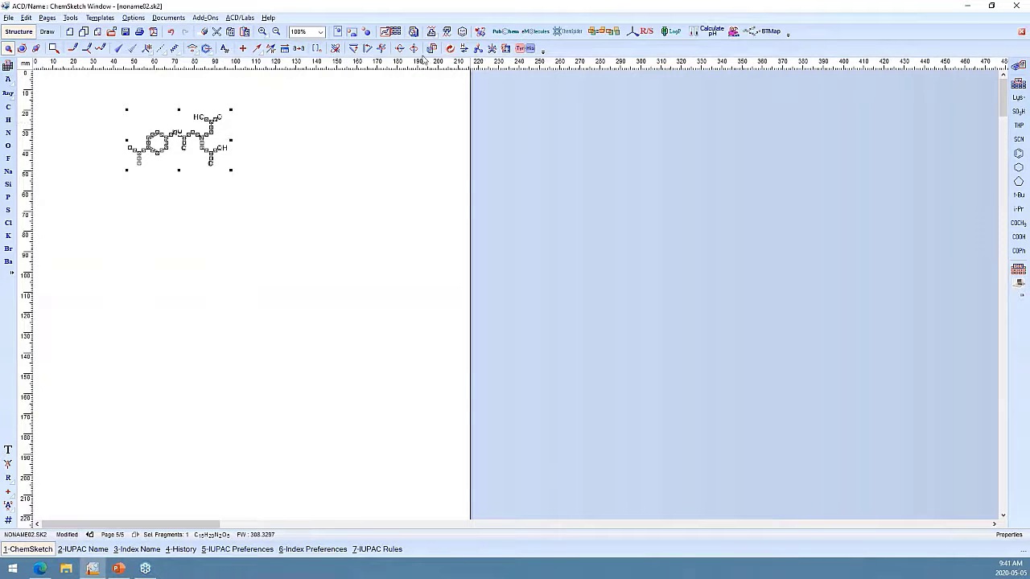
left_click(506, 33)
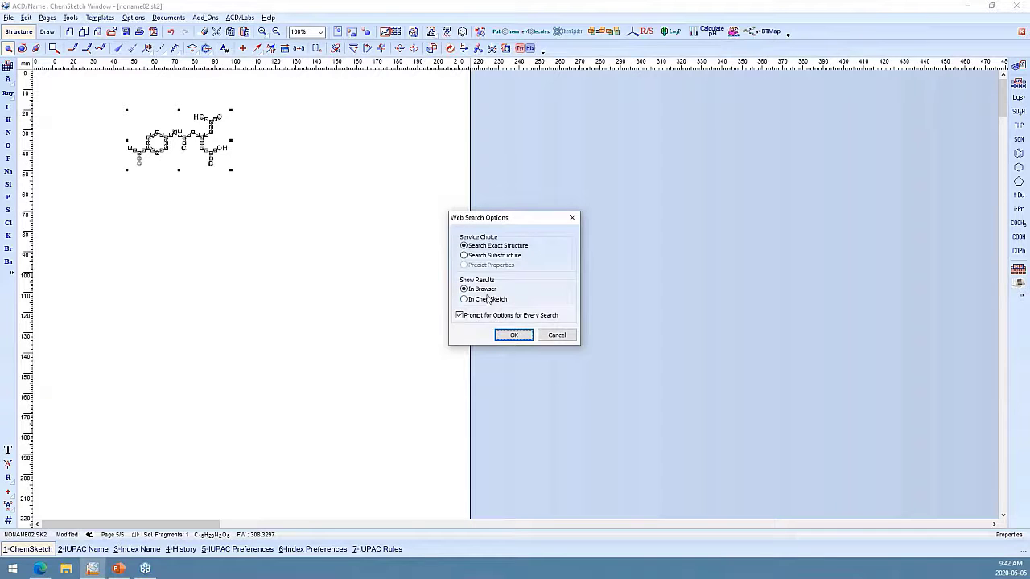
left_click(525, 336)
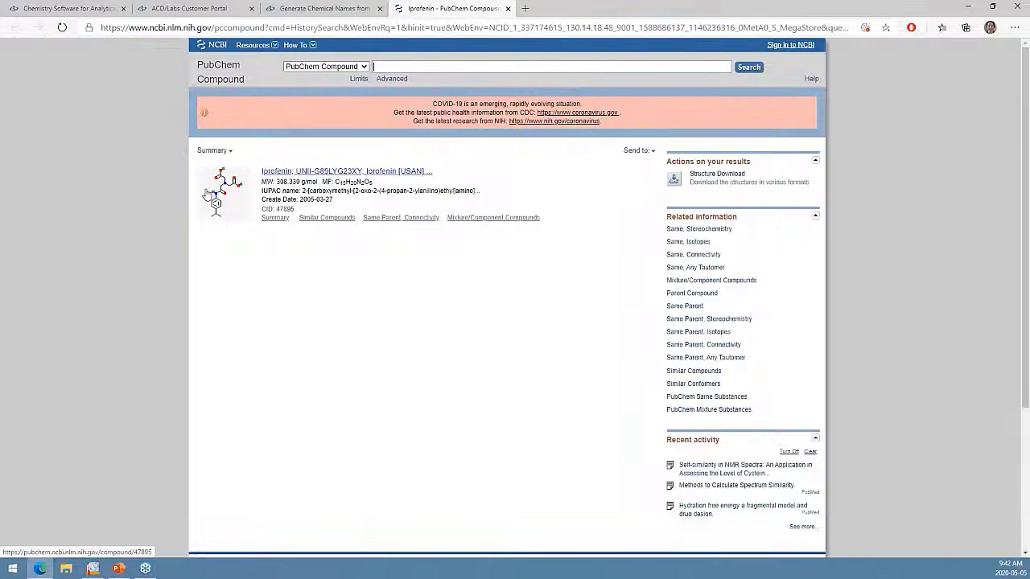
left_click(217, 193)
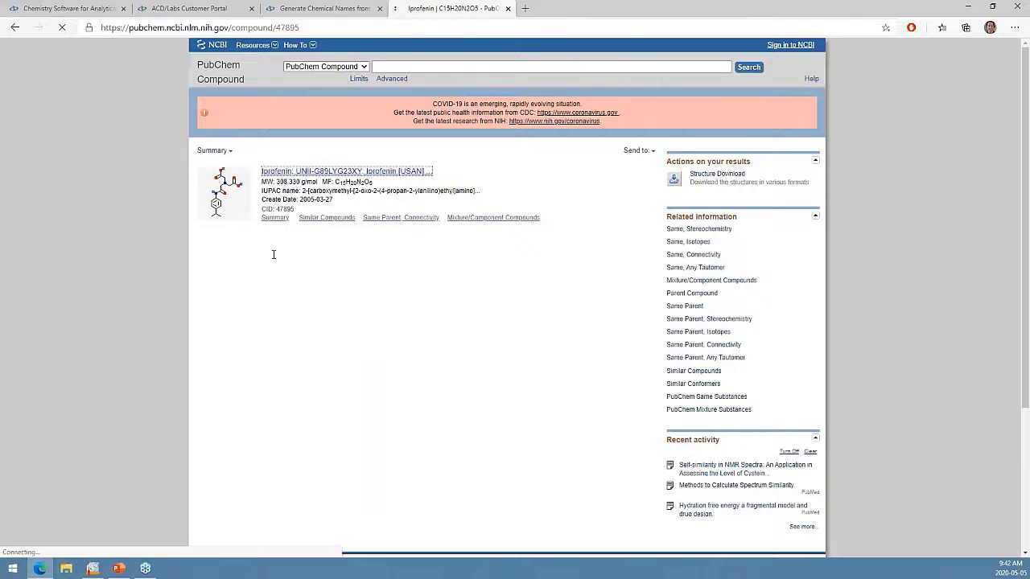
left_click(384, 323)
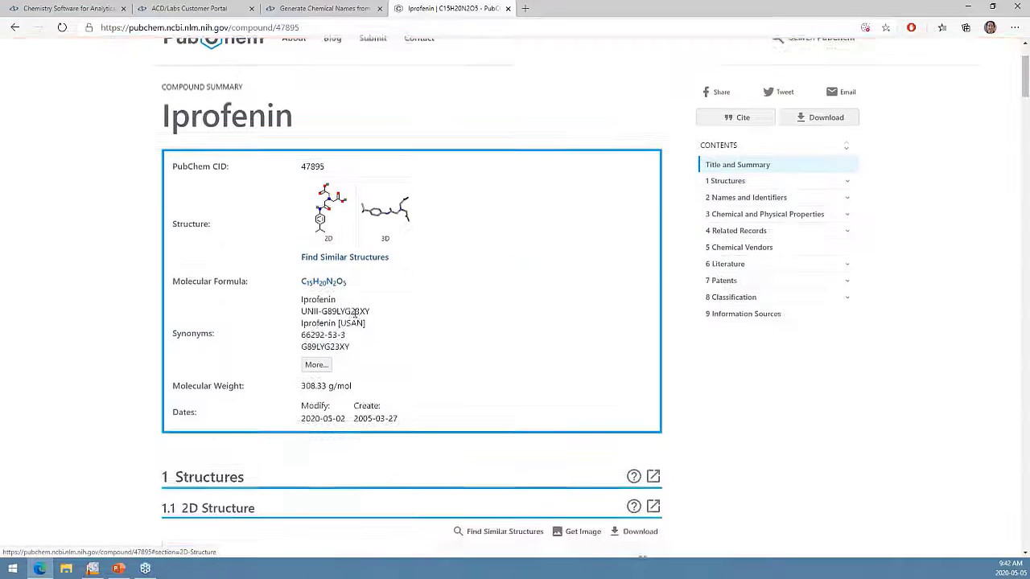